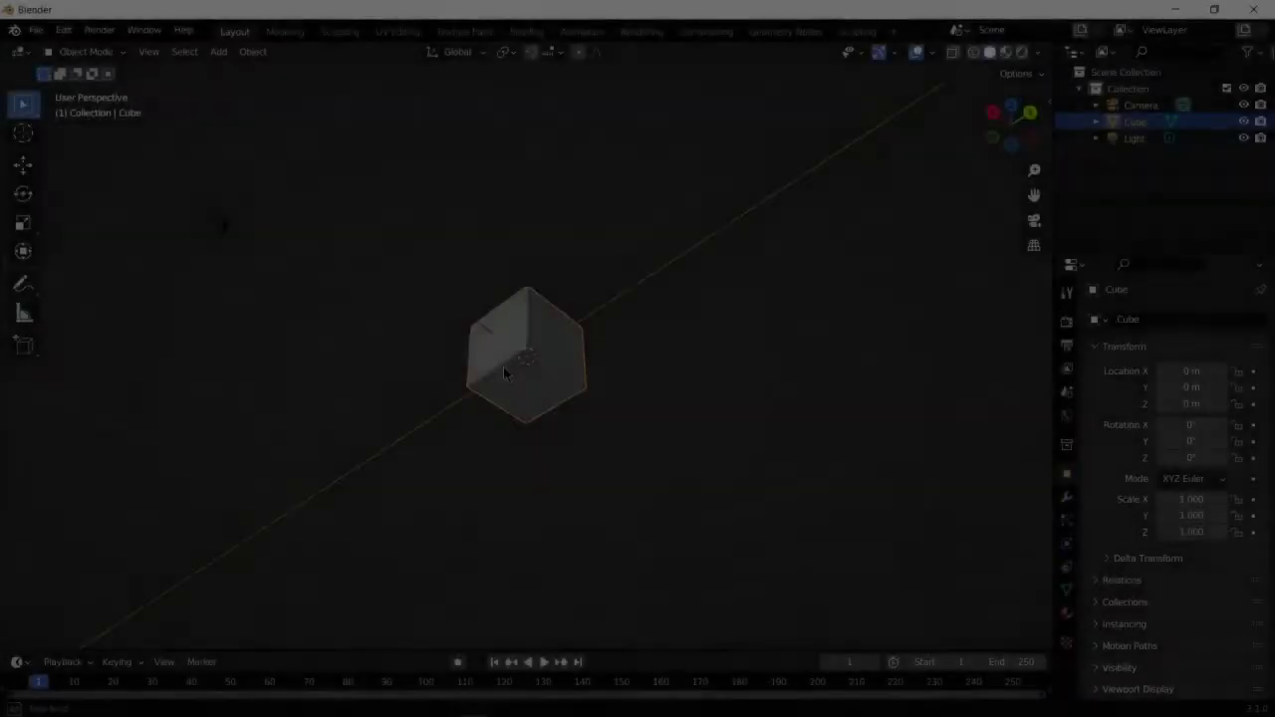
# Replace the default cube with a flat plane, viewed from the top
pyautogui.press('x')
pyautogui.click(569, 487)
pyautogui.hotkey('shift', 'a')
pyautogui.click(661, 378)
pyautogui.press('KP_7')
# Stretch the plane to scale 2 along the X axis
pyautogui.press('s')
pyautogui.press('x')
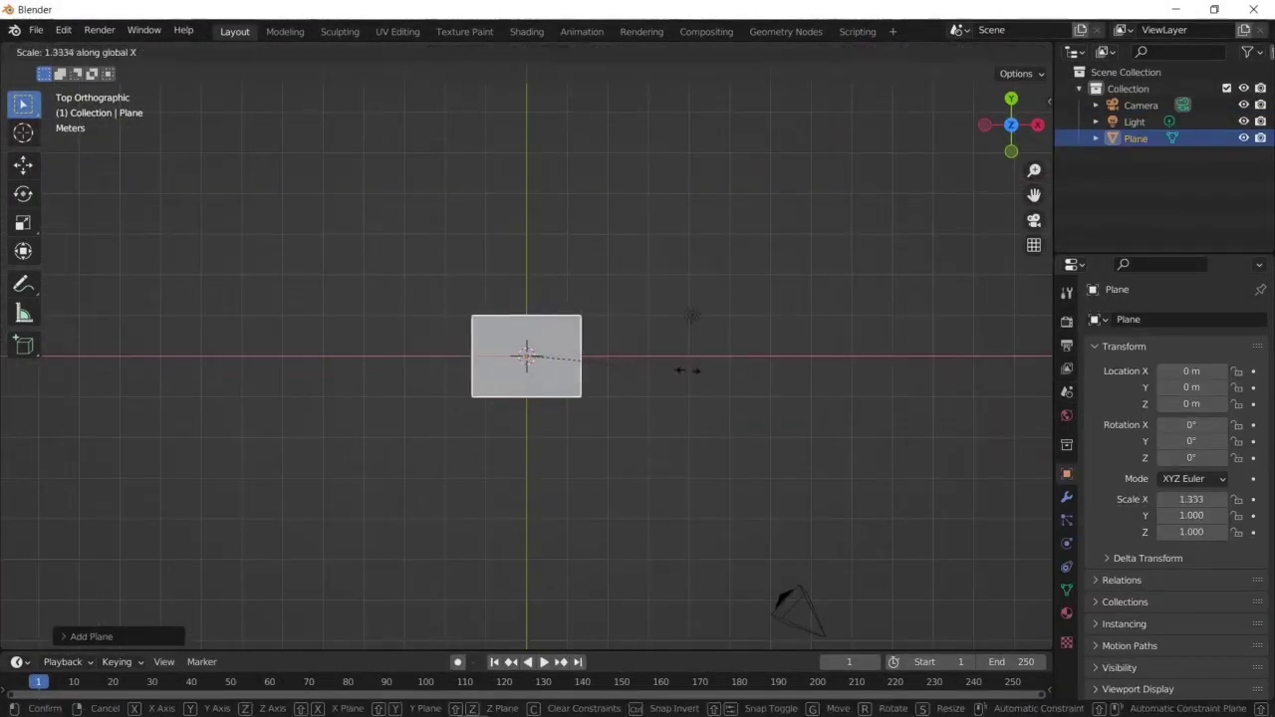
pyautogui.press('2')
pyautogui.press('Return')
pyautogui.moveTo(763, 373); pyautogui.dragTo(701, 447, button='middle')
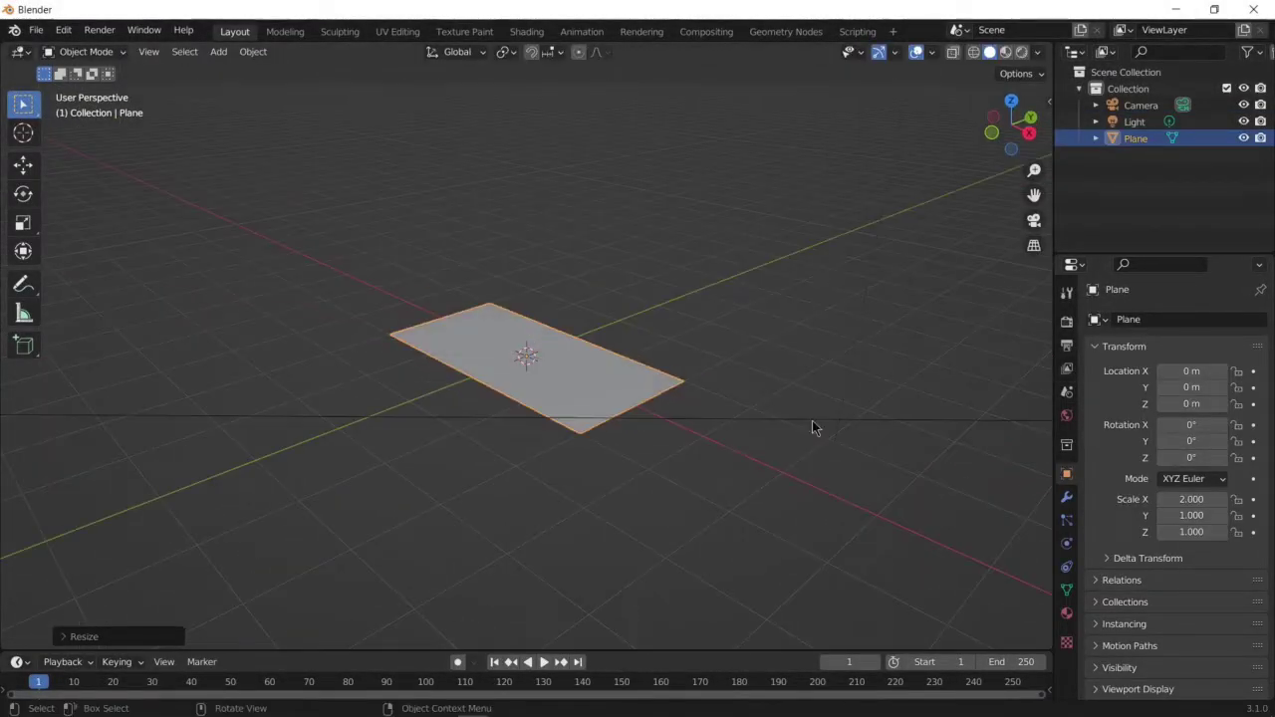
# Extrude the plane upward into a slab and taper its top face
pyautogui.press('Tab')
pyautogui.press('e')
pyautogui.click(683, 396)
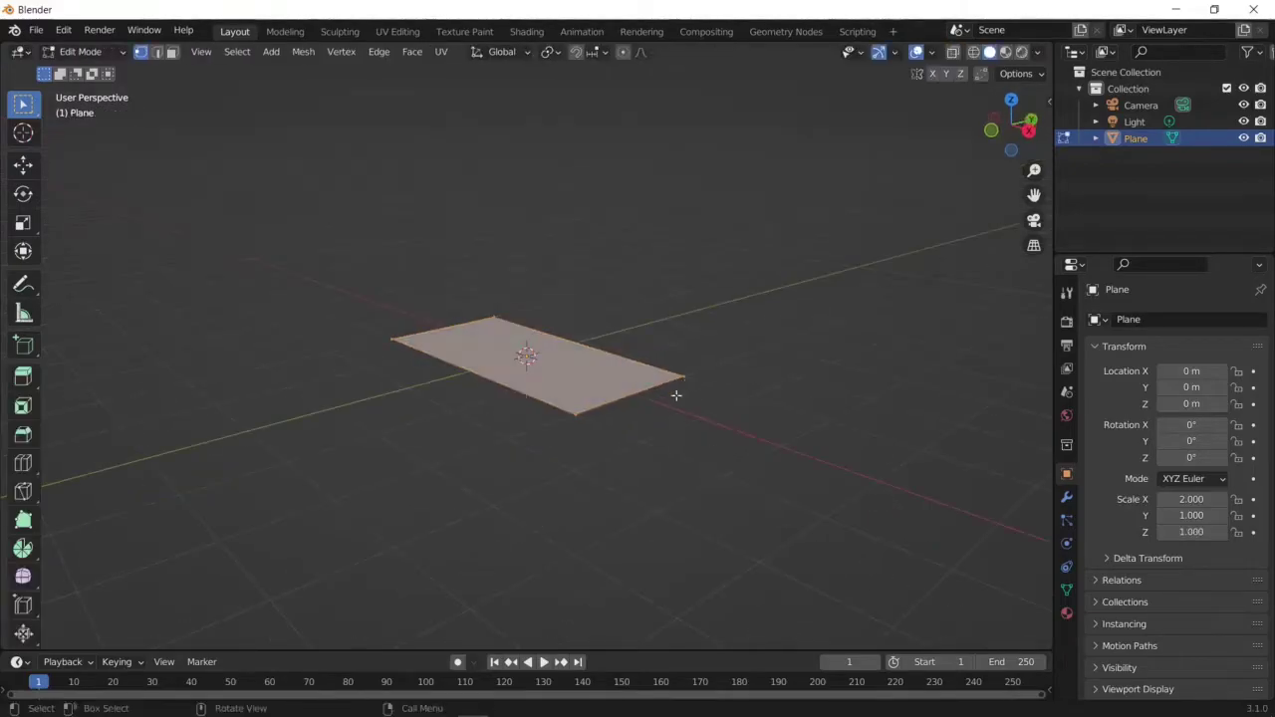
pyautogui.press('s')
pyautogui.click(820, 412)
pyautogui.moveTo(820, 412)
pyautogui.mouseDown(button='middle')
pyautogui.moveTo(748, 398)
pyautogui.moveTo(599, 512)
pyautogui.mouseUp(button='middle')
# Raise the tabletop slab to Z 1 m
pyautogui.press('Tab')
pyautogui.press('g')
pyautogui.press('z')
pyautogui.press('1')
pyautogui.press('Return')
# Bevel the slab's edges in see-through mode
pyautogui.press('Tab')
pyautogui.hotkey('alt', 'z')
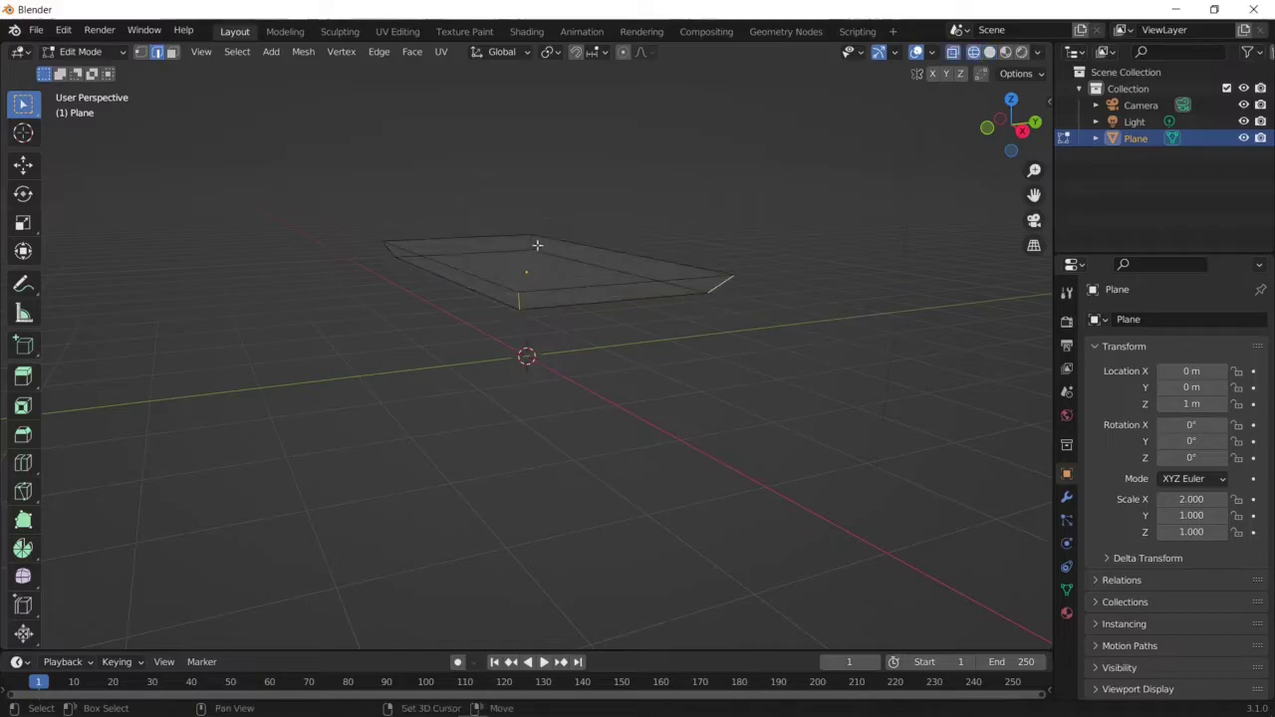
pyautogui.click(798, 420)
pyautogui.moveTo(798, 420); pyautogui.dragTo(558, 358, button='middle')
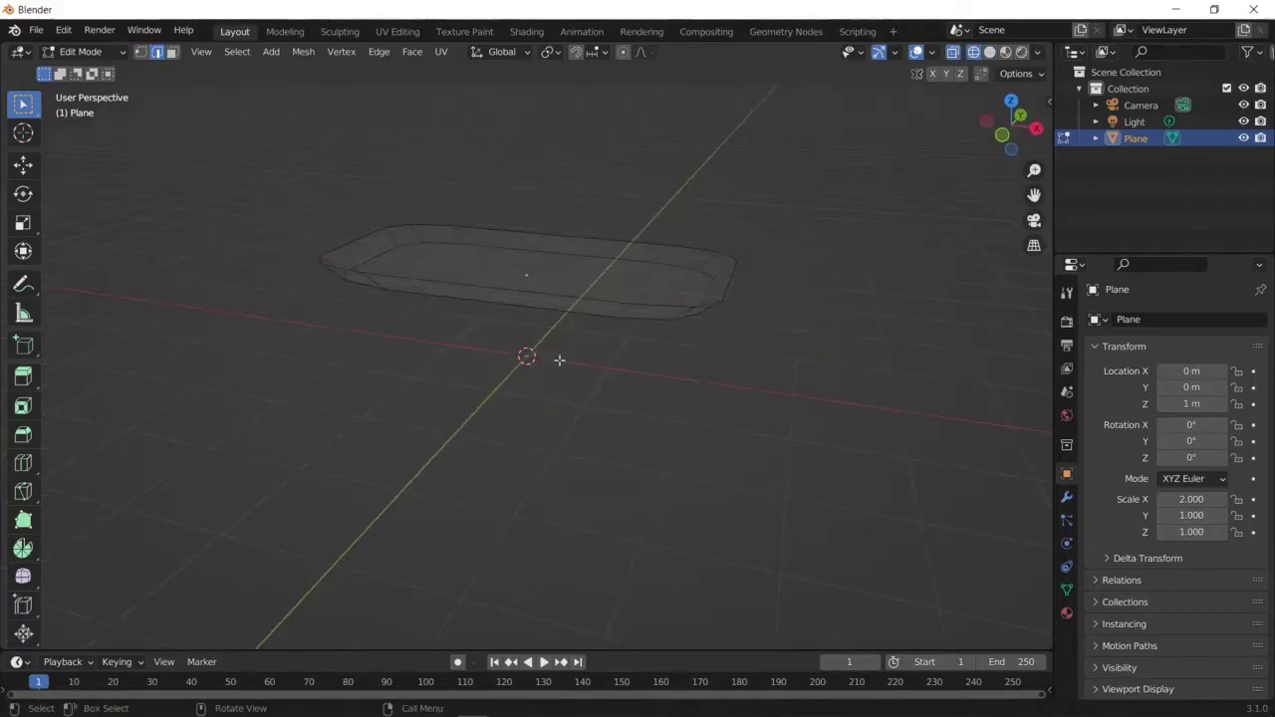
# Add a new cube and scale it down to 0.15
pyautogui.press('Tab')
pyautogui.hotkey('shift', 'a')
pyautogui.click(806, 390)
pyautogui.write('s0.1')
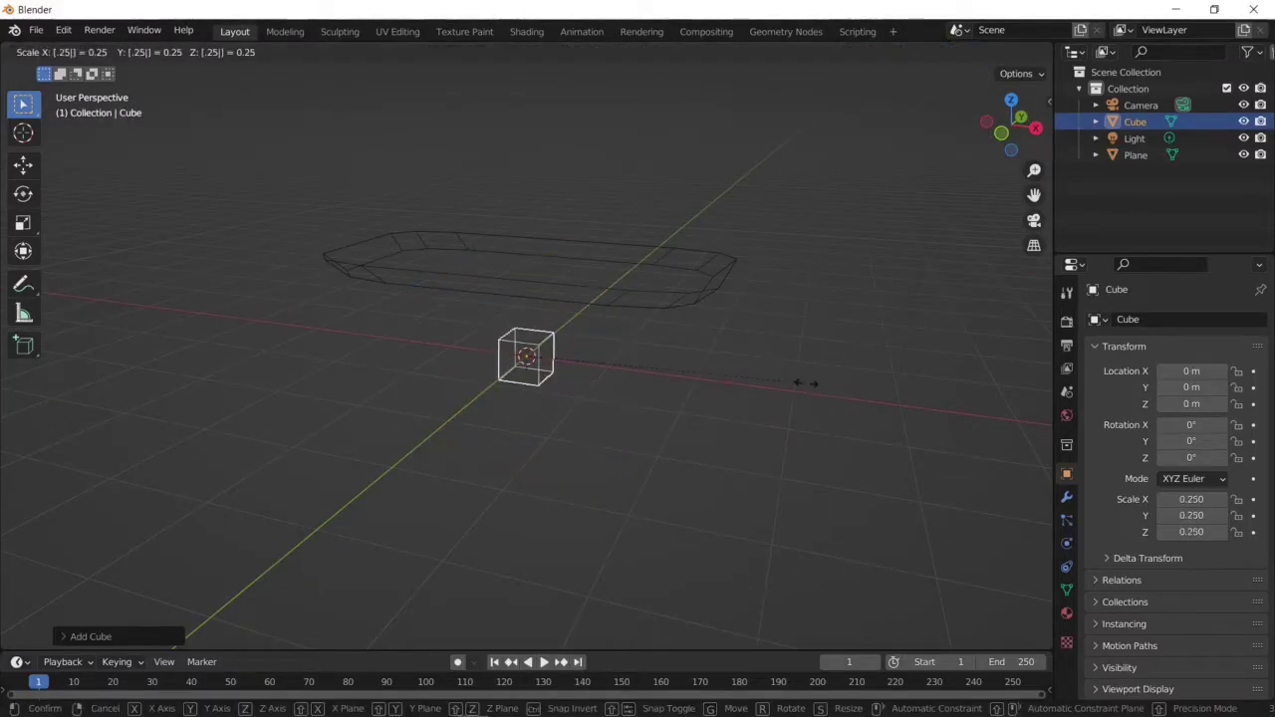
pyautogui.press('Return')
pyautogui.write('s1.5')
pyautogui.press('Return')
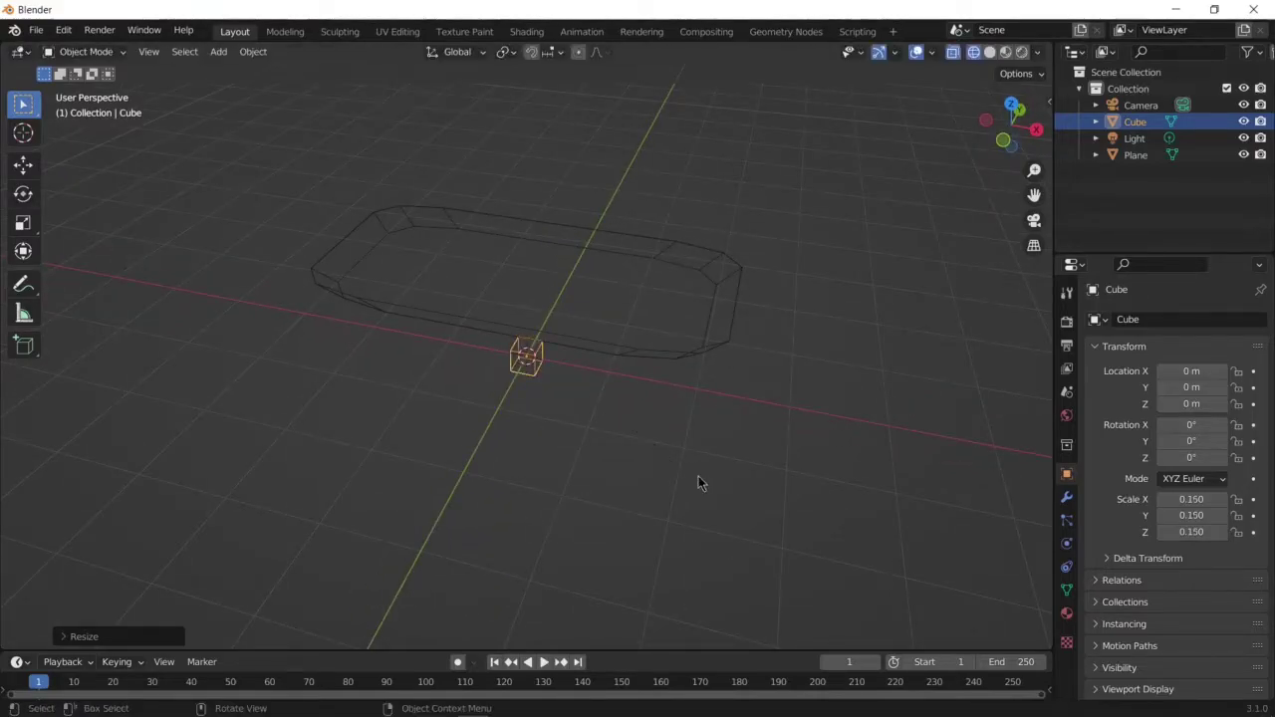
# Place the cube under a tabletop corner at X 1.55 m in the N panel
pyautogui.press('KP_7')
pyautogui.press('g')
pyautogui.press('Return')
pyautogui.press('n')
pyautogui.click(964, 136)
pyautogui.write('1.55')
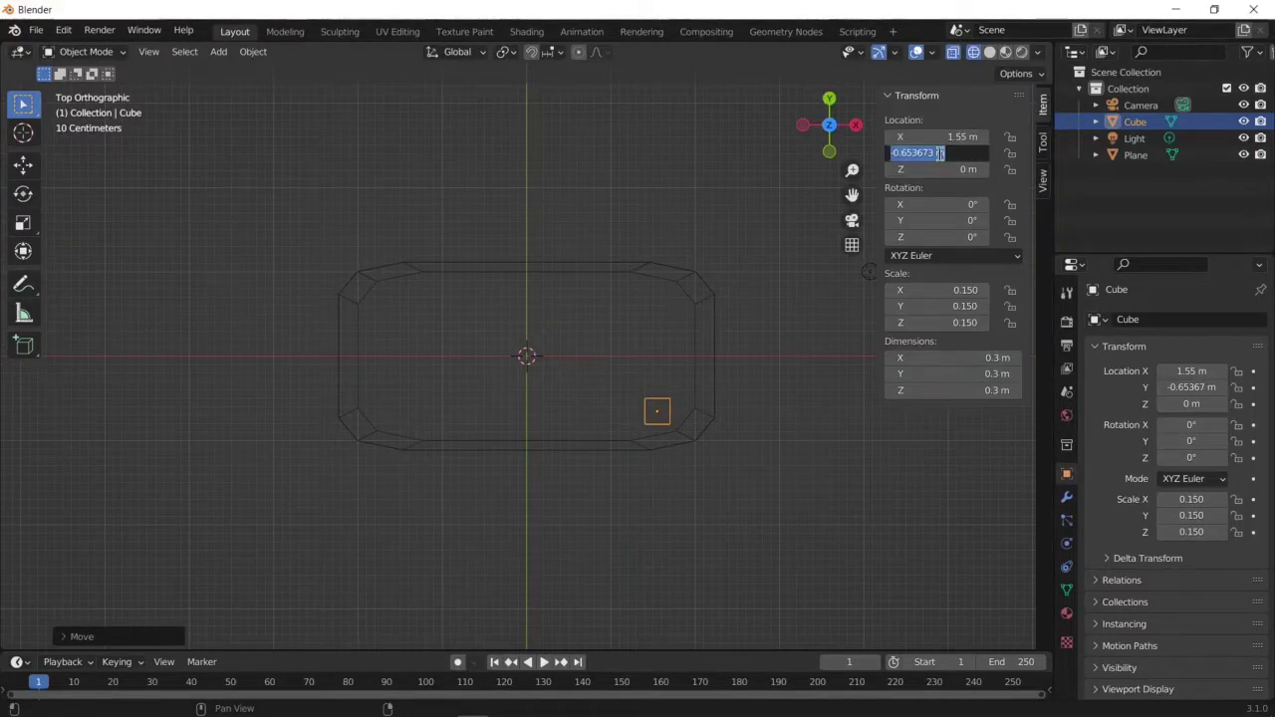
# Duplicate the cube three times for the other corners at ±1.55 / ±0.65 m
pyautogui.hotkey('shift', 'd')
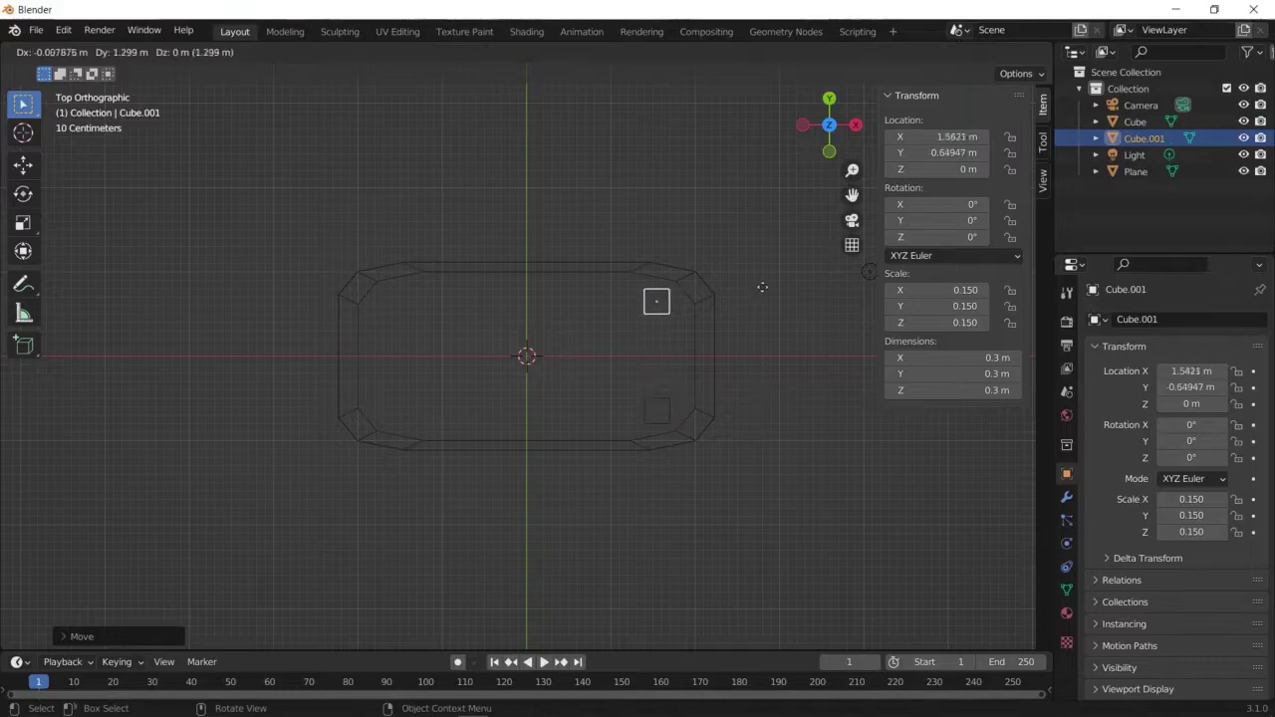
pyautogui.press('Escape')
pyautogui.hotkey('shift', 'd')
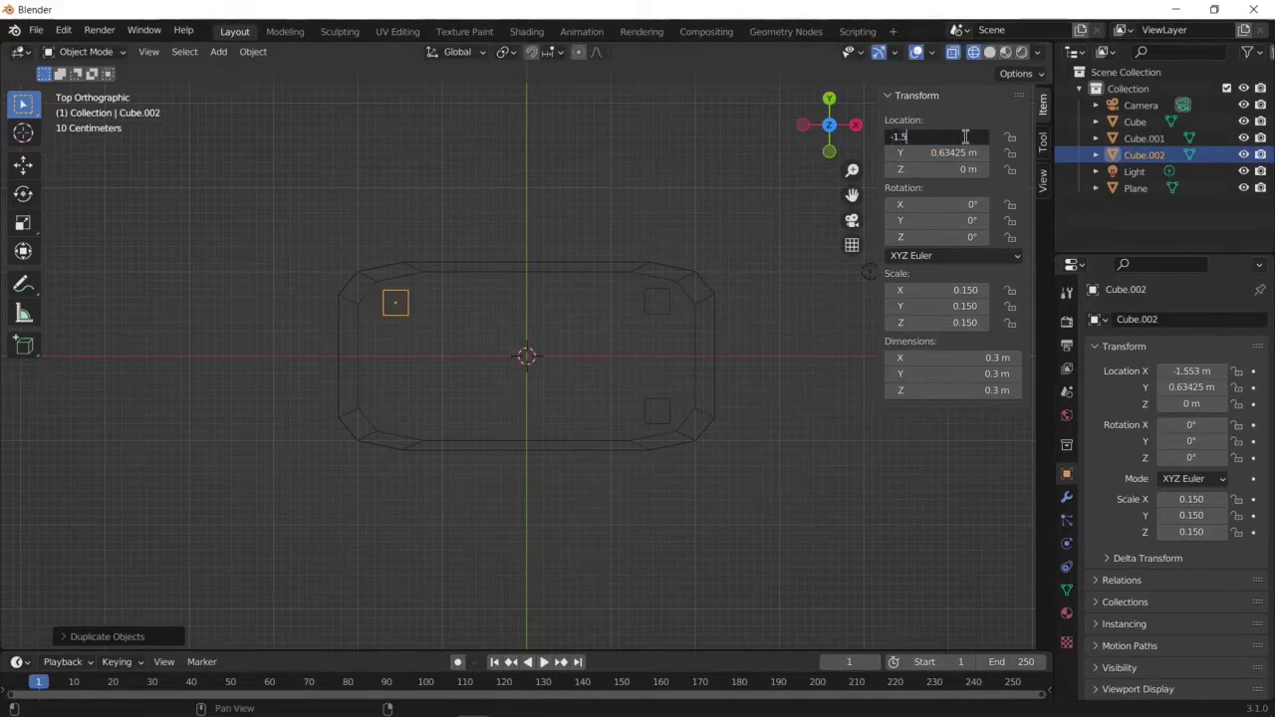
pyautogui.write('5 m')
pyautogui.hotkey('shift', 'd')
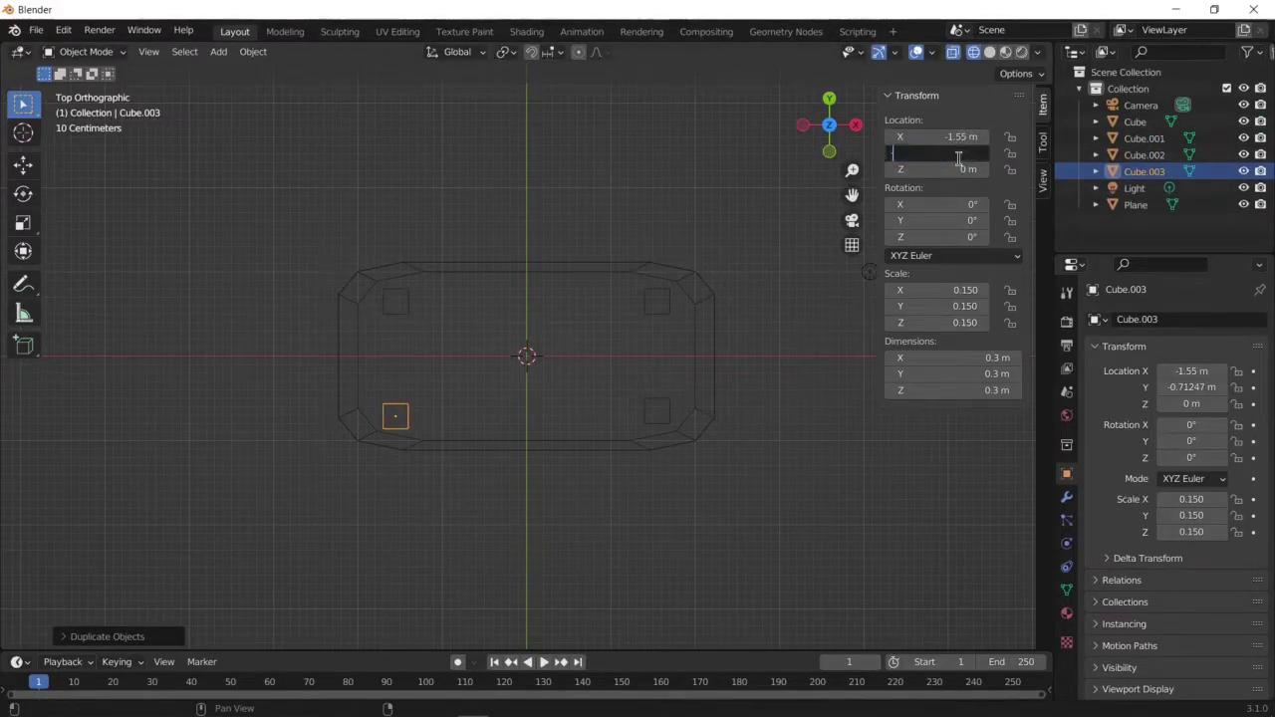
pyautogui.write('-0.65')
pyautogui.press('Return')
pyautogui.moveTo(715, 408); pyautogui.dragTo(332, 295, button='middle')
pyautogui.press('Tab')
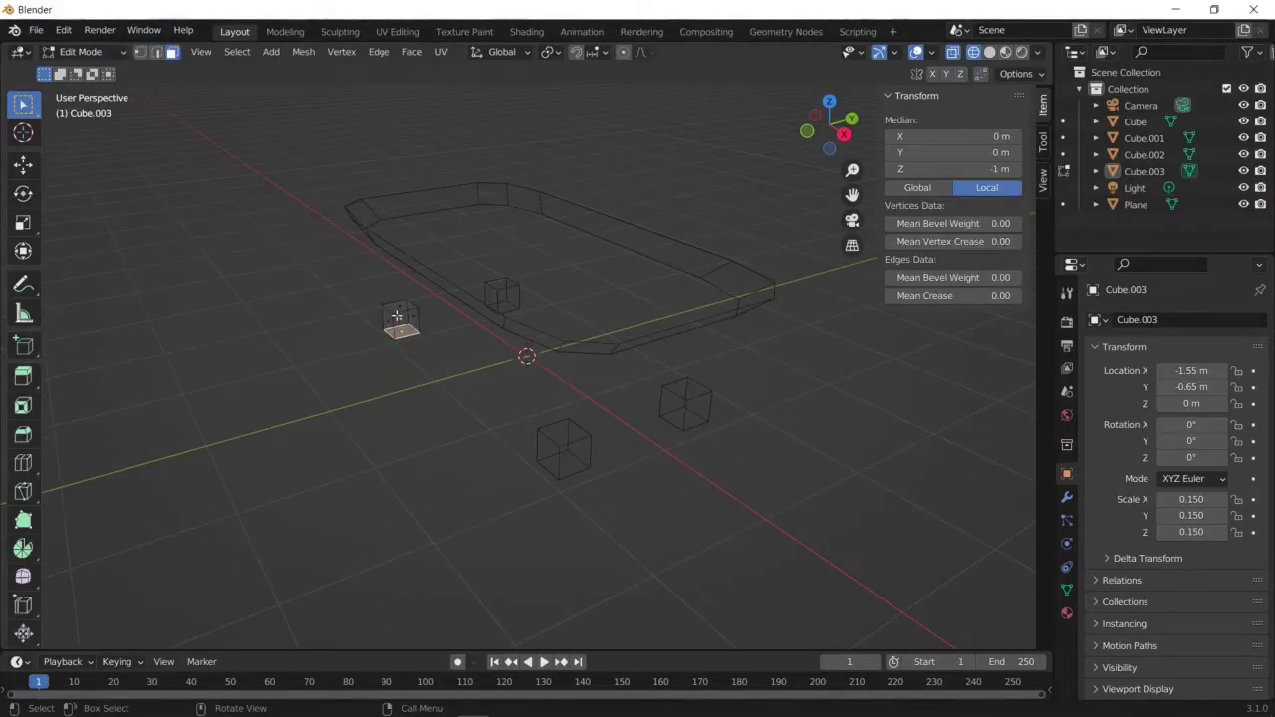
# Move the first corner cube's origin to the 3D cursor
pyautogui.press('Tab')
pyautogui.rightClick(395, 317)
pyautogui.click(479, 352)
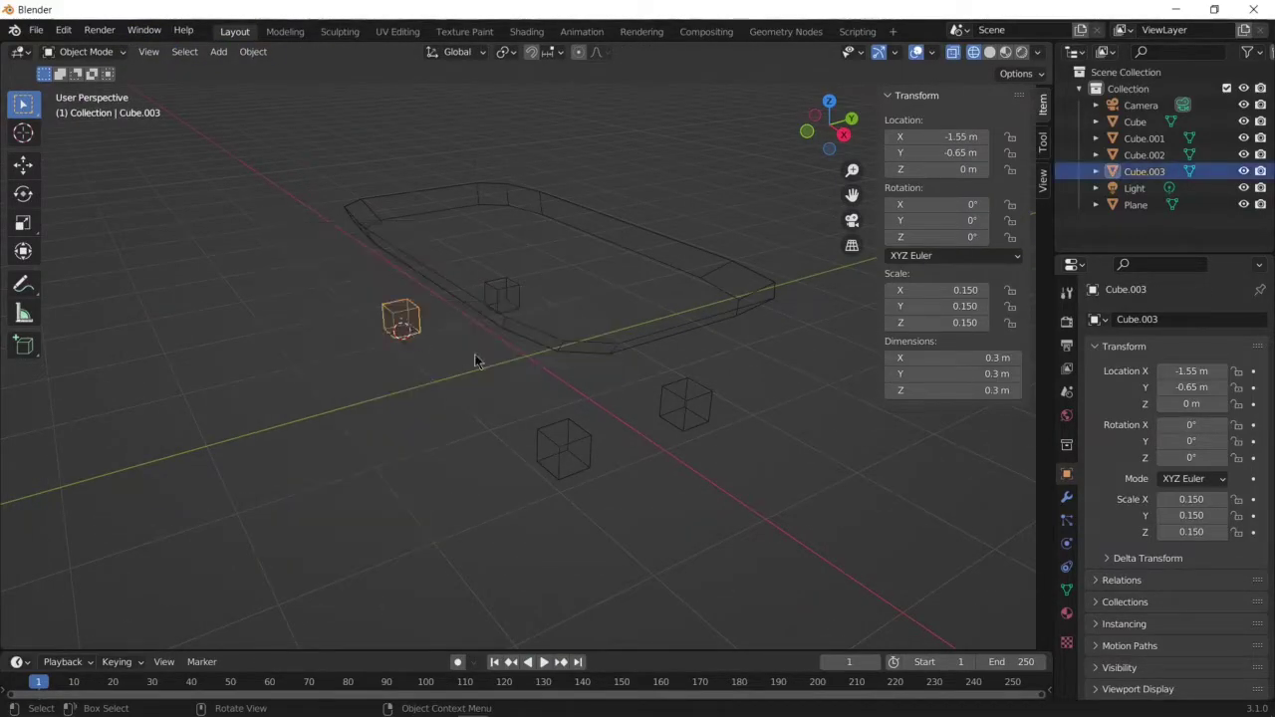
pyautogui.click(501, 297)
pyautogui.press('Tab')
pyautogui.moveTo(223, 92); pyautogui.dragTo(584, 349, button='middle')
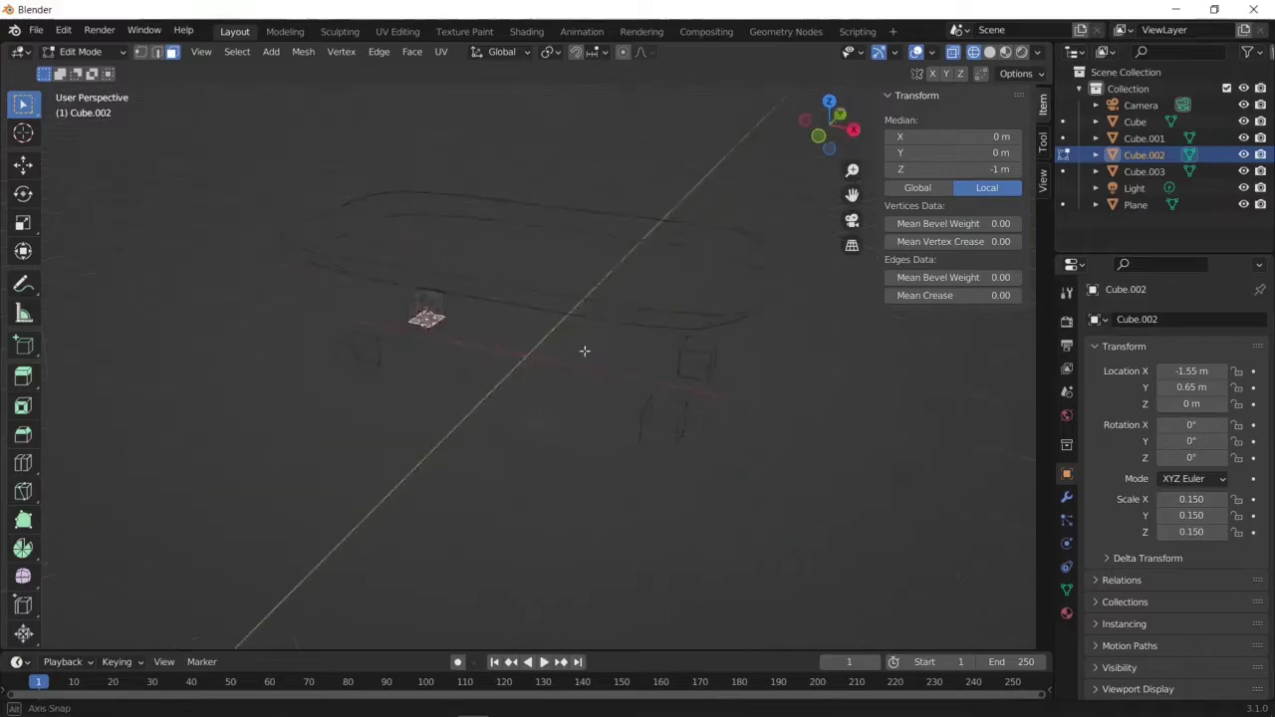
pyautogui.press('Tab')
pyautogui.rightClick(421, 308)
# Set another corner cube's origin to the 3D cursor
pyautogui.click(683, 336)
pyautogui.press('Tab')
pyautogui.rightClick(521, 356)
pyautogui.press('Tab')
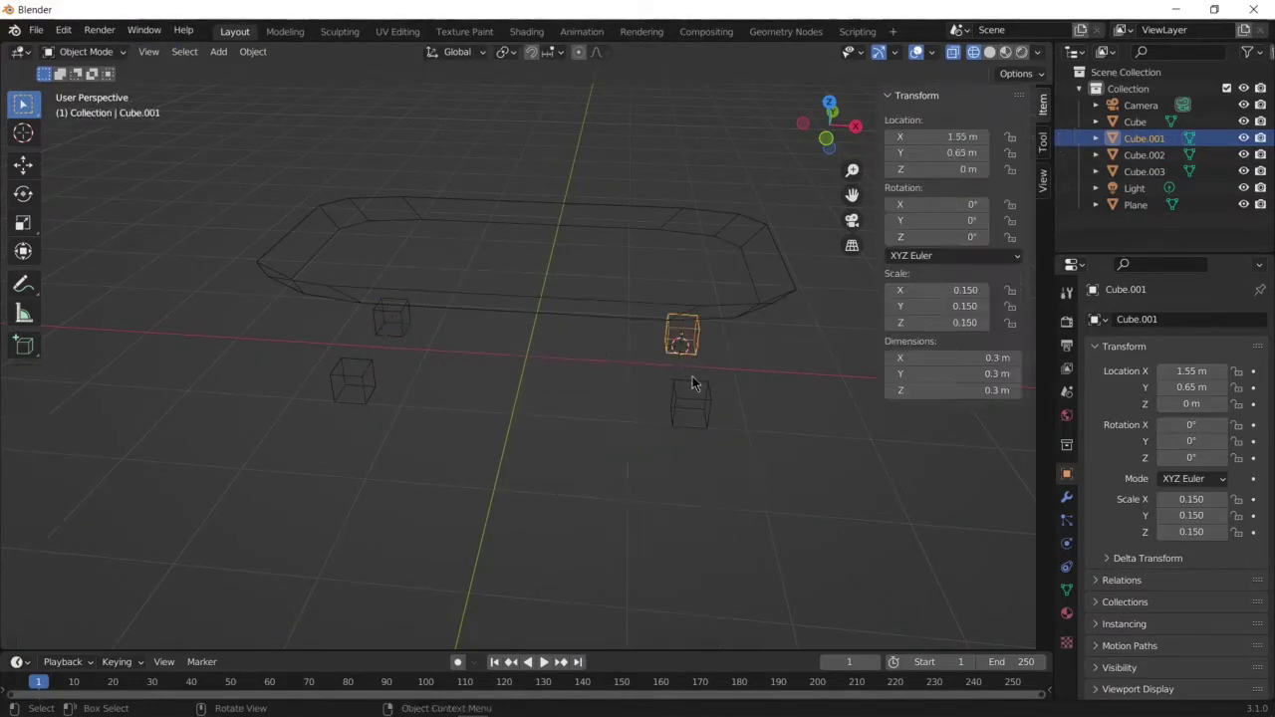
pyautogui.rightClick(603, 345)
pyautogui.click(808, 379)
# Snap the 3D cursor to the original corner cube and set its origin there
pyautogui.click(683, 416)
pyautogui.press('Tab')
pyautogui.hotkey('shift', 's')
pyautogui.click(707, 426)
pyautogui.press('Tab')
pyautogui.rightClick(702, 421)
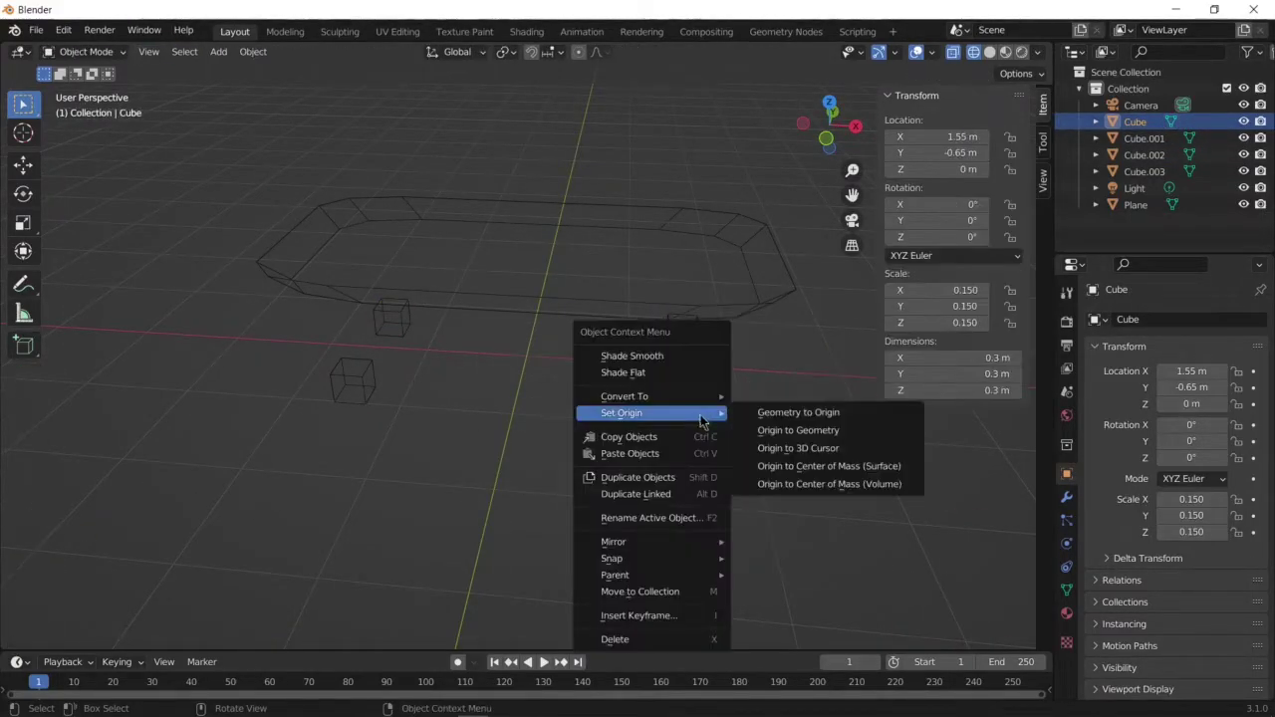
pyautogui.click(794, 448)
pyautogui.moveTo(794, 448); pyautogui.dragTo(560, 448, button='middle')
# Scale all four corner cubes' geometry along Z in Edit Mode
pyautogui.press('Tab')
pyautogui.press('a')
pyautogui.press('Tab')
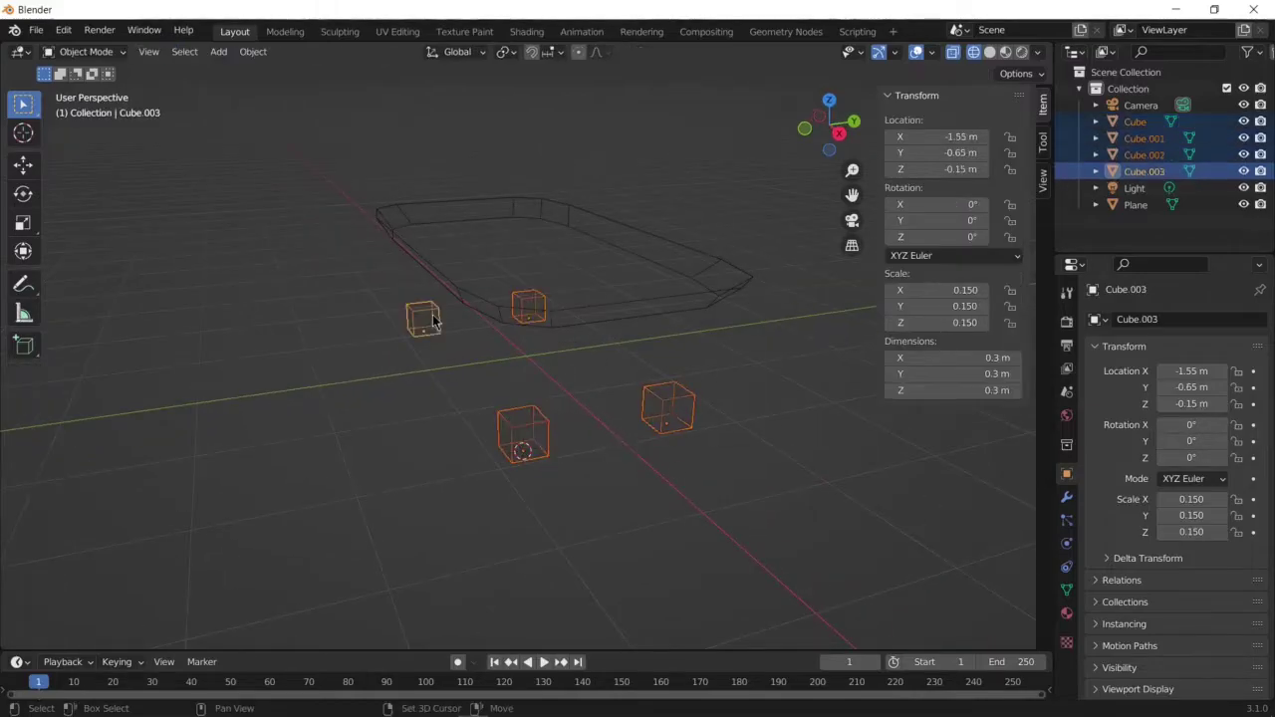
pyautogui.press('Tab')
pyautogui.press('a')
pyautogui.press('s')
pyautogui.press('z')
pyautogui.click(637, 488)
pyautogui.moveTo(637, 488); pyautogui.dragTo(671, 441, button='middle')
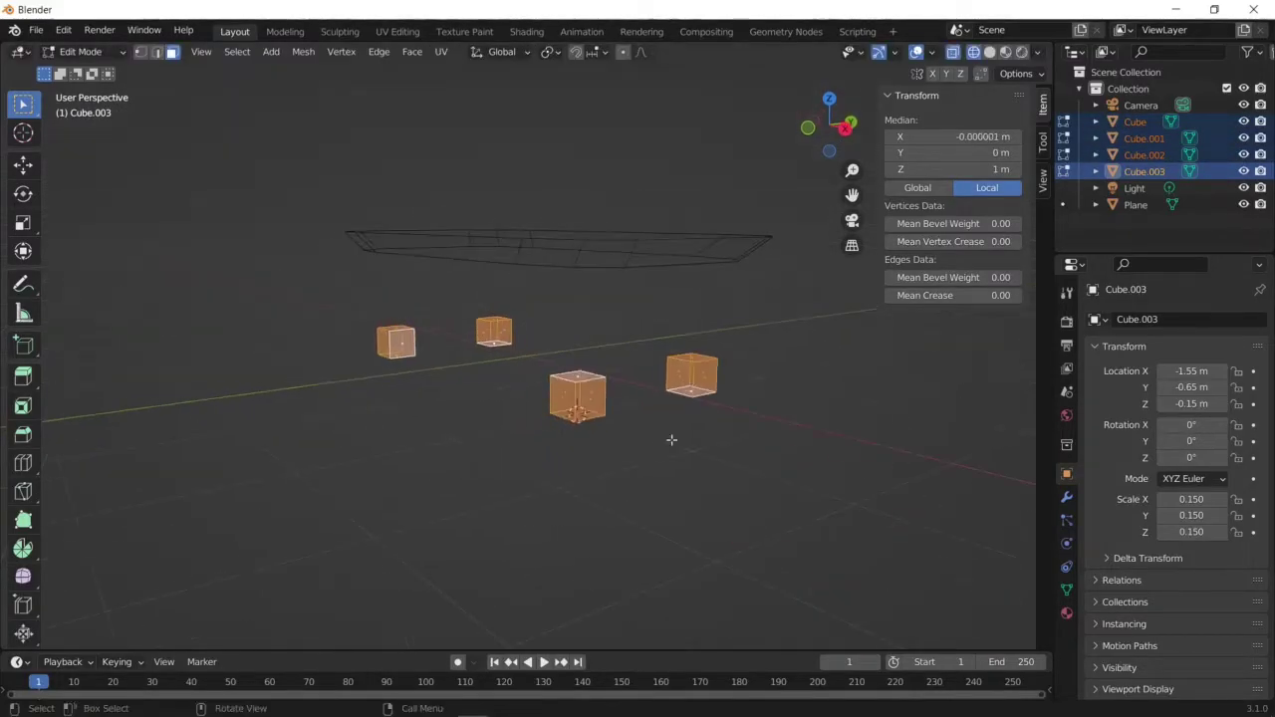
pyautogui.hotkey('alt', 'a')
# Make the first corner cube shorter by scaling it along Z
pyautogui.press('Tab')
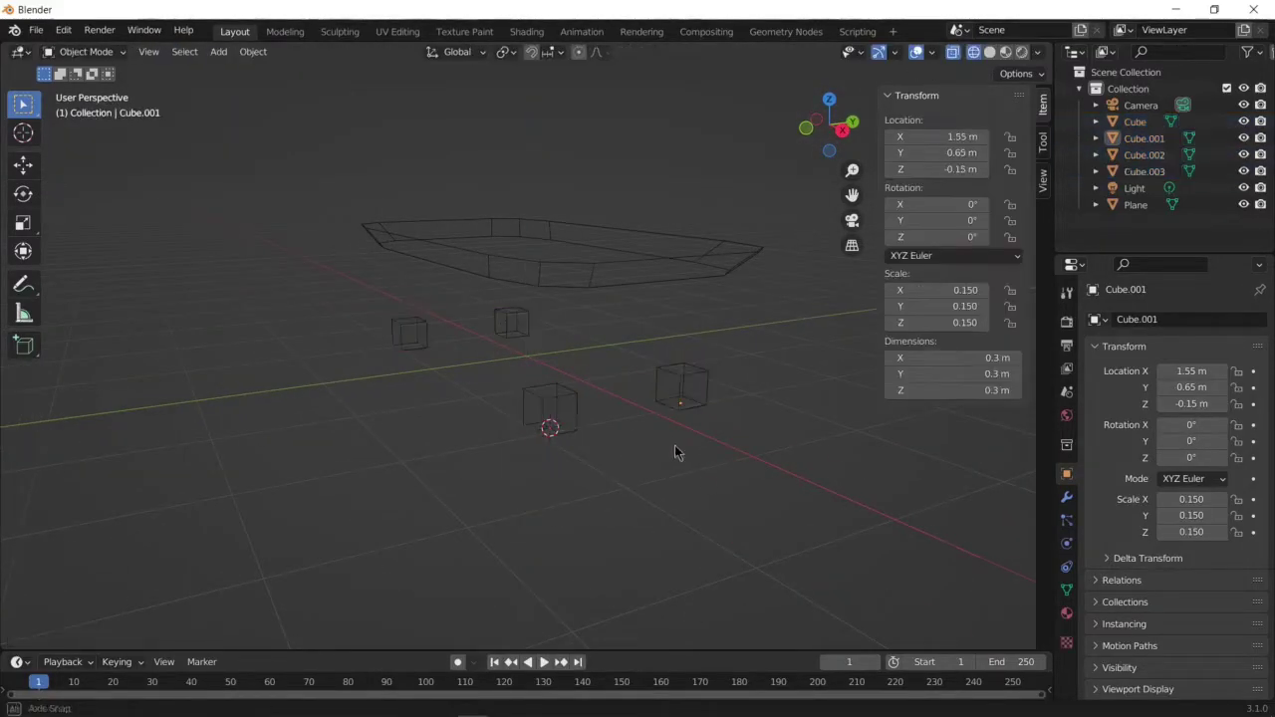
pyautogui.click(550, 409)
pyautogui.moveTo(550, 409); pyautogui.dragTo(597, 441, button='middle')
pyautogui.press('Tab')
pyautogui.press('a')
pyautogui.press('s')
pyautogui.press('z')
pyautogui.click(544, 509)
pyautogui.hotkey('alt', 'a')
pyautogui.moveTo(544, 509); pyautogui.dragTo(653, 499, button='middle')
# Delete the other three corner cubes and select the remaining cube's vertical edges for bevelling
pyautogui.press('a')
pyautogui.hotkey('alt', 'a')
pyautogui.press('2')
pyautogui.press('a')
pyautogui.press('Tab')
pyautogui.click(722, 426)
pyautogui.keyDown('shift'); pyautogui.click(537, 312); pyautogui.keyUp('shift')
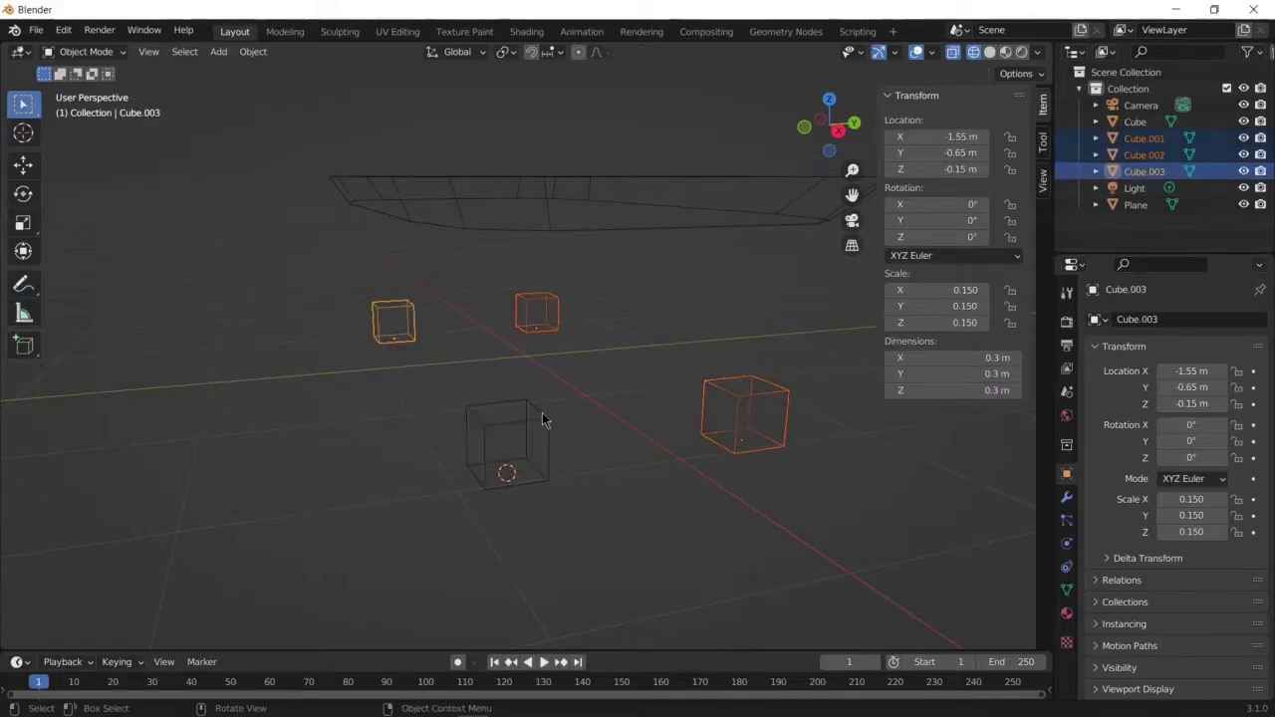
pyautogui.press('Delete')
pyautogui.click(489, 445)
# Bevel the leg's vertical edges into an octagon and taper its end face
pyautogui.press('Tab')
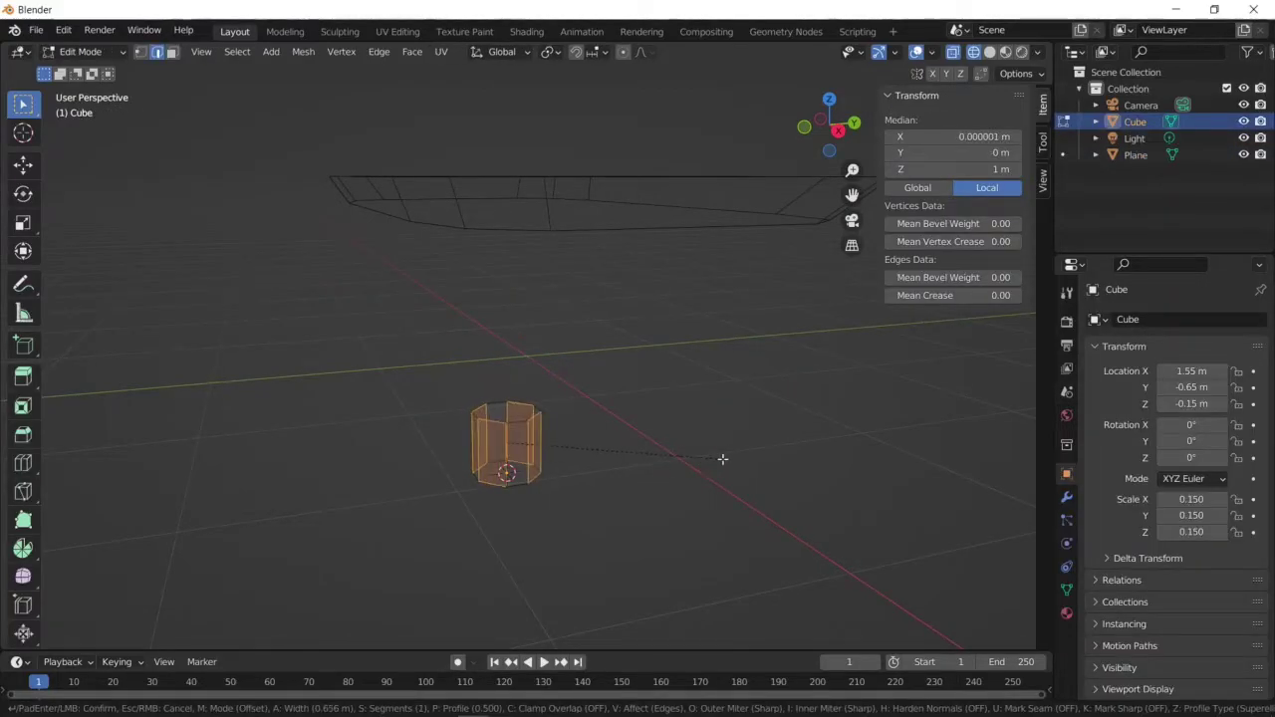
pyautogui.click(723, 458)
pyautogui.moveTo(722, 458); pyautogui.dragTo(477, 379, button='middle')
pyautogui.press('s')
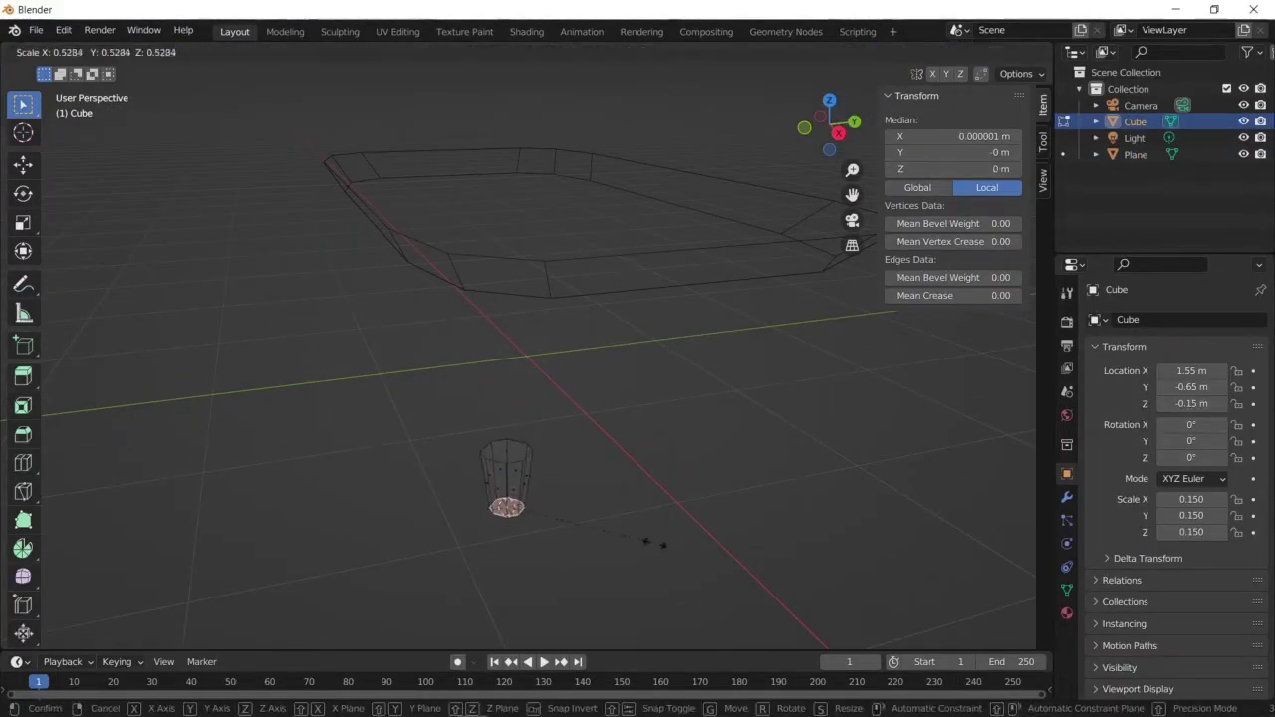
pyautogui.click(658, 543)
pyautogui.moveTo(572, 535); pyautogui.dragTo(638, 501, button='middle')
# Extrude the leg's face up until it reaches the tabletop
pyautogui.press('e')
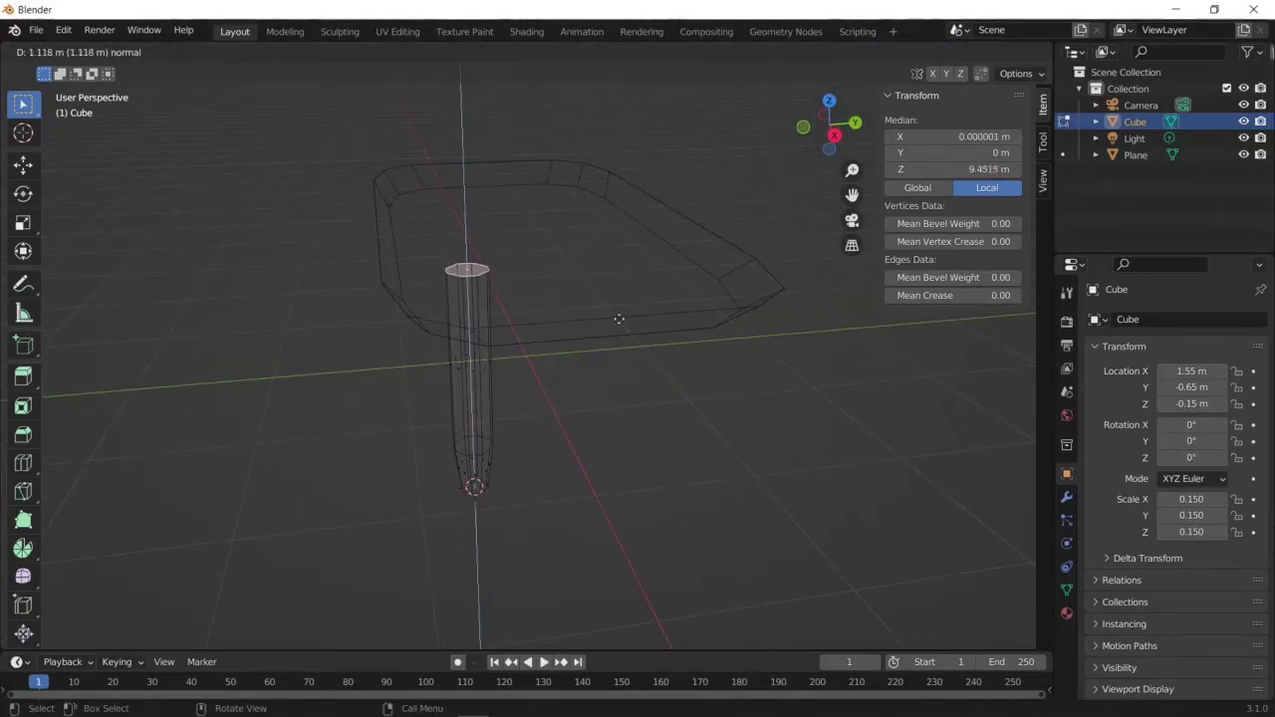
pyautogui.click(627, 369)
pyautogui.hotkey('shift', 'z')
pyautogui.moveTo(628, 368); pyautogui.dragTo(538, 515, button='middle')
pyautogui.press('KP_1')
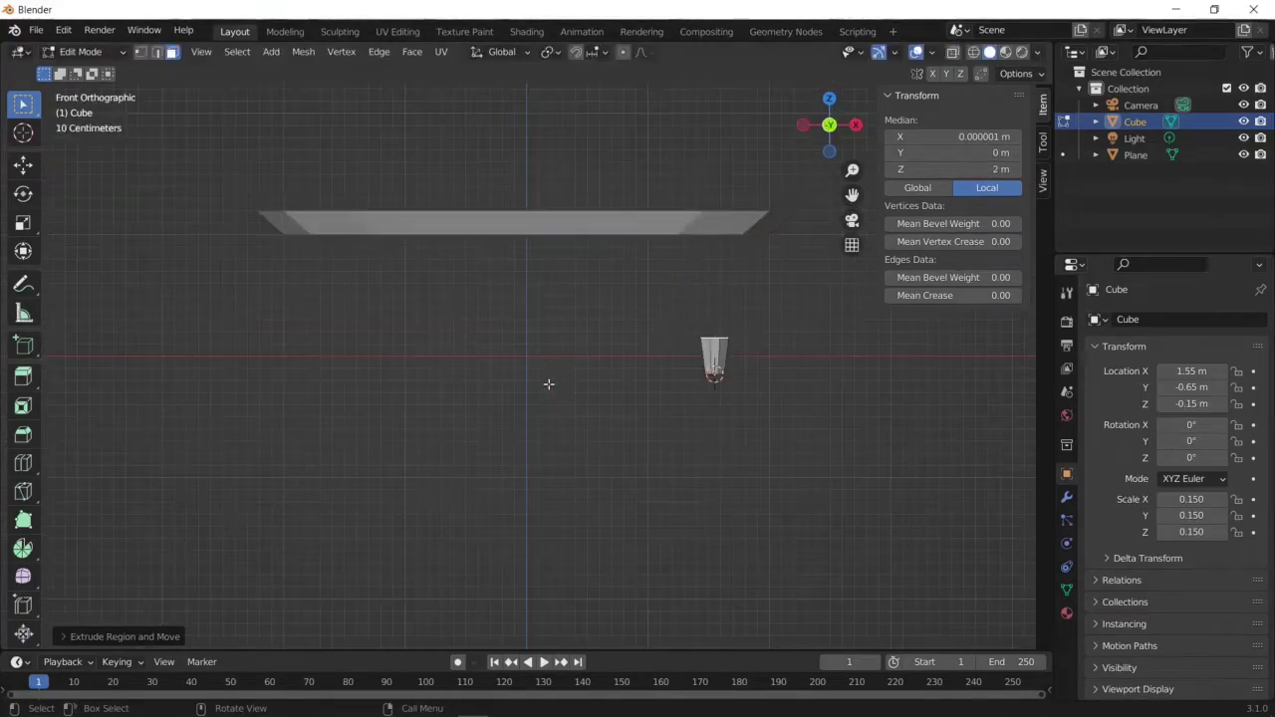
pyautogui.click(555, 281)
pyautogui.moveTo(556, 281)
pyautogui.mouseDown(button='middle')
pyautogui.moveTo(646, 395)
pyautogui.moveTo(743, 369)
pyautogui.moveTo(835, 384)
pyautogui.mouseUp(button='middle')
# Add a centred loop cut around the leg and resize it
pyautogui.hotkey('ctrl', 'r')
pyautogui.click(610, 329)
pyautogui.rightClick(610, 329)
pyautogui.press('s')
pyautogui.click(670, 358)
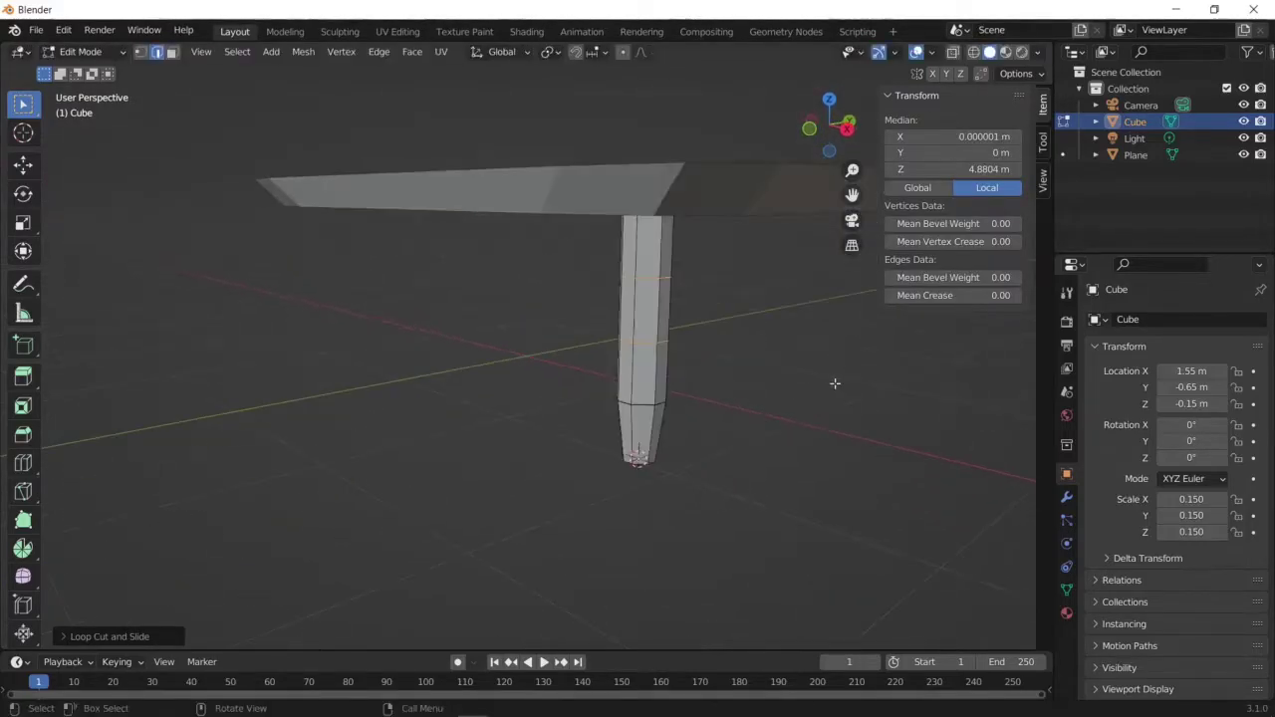
# Shrink the leg's bottom face with proportional falloff into a tapered foot
pyautogui.press('3')
pyautogui.moveTo(720, 339)
pyautogui.mouseDown(button='middle')
pyautogui.moveTo(681, 447)
pyautogui.moveTo(441, 276)
pyautogui.moveTo(508, 292)
pyautogui.mouseUp(button='middle')
pyautogui.click(441, 276)
pyautogui.press('s')
pyautogui.click(663, 276)
pyautogui.moveTo(663, 276)
pyautogui.mouseDown(button='middle')
pyautogui.moveTo(584, 379)
pyautogui.moveTo(535, 407)
pyautogui.moveTo(628, 57)
pyautogui.mouseUp(button='middle')
pyautogui.click(623, 51)
pyautogui.moveTo(487, 308); pyautogui.dragTo(319, 390, button='middle')
# Resize face bands on the see-through leg, widening the top band
pyautogui.hotkey('alt', 'z')
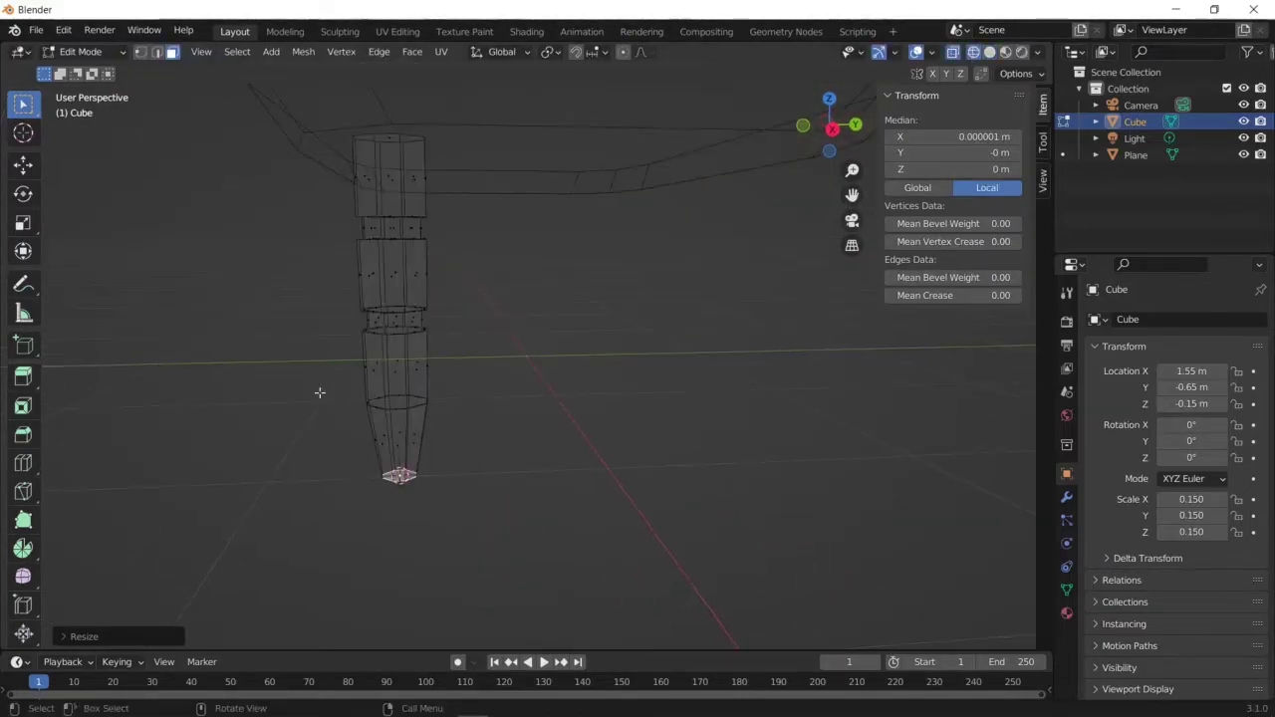
pyautogui.keyDown('alt'); pyautogui.click(319, 389); pyautogui.keyUp('alt')
pyautogui.moveTo(216, 419); pyautogui.dragTo(677, 65, button='middle')
pyautogui.press('s')
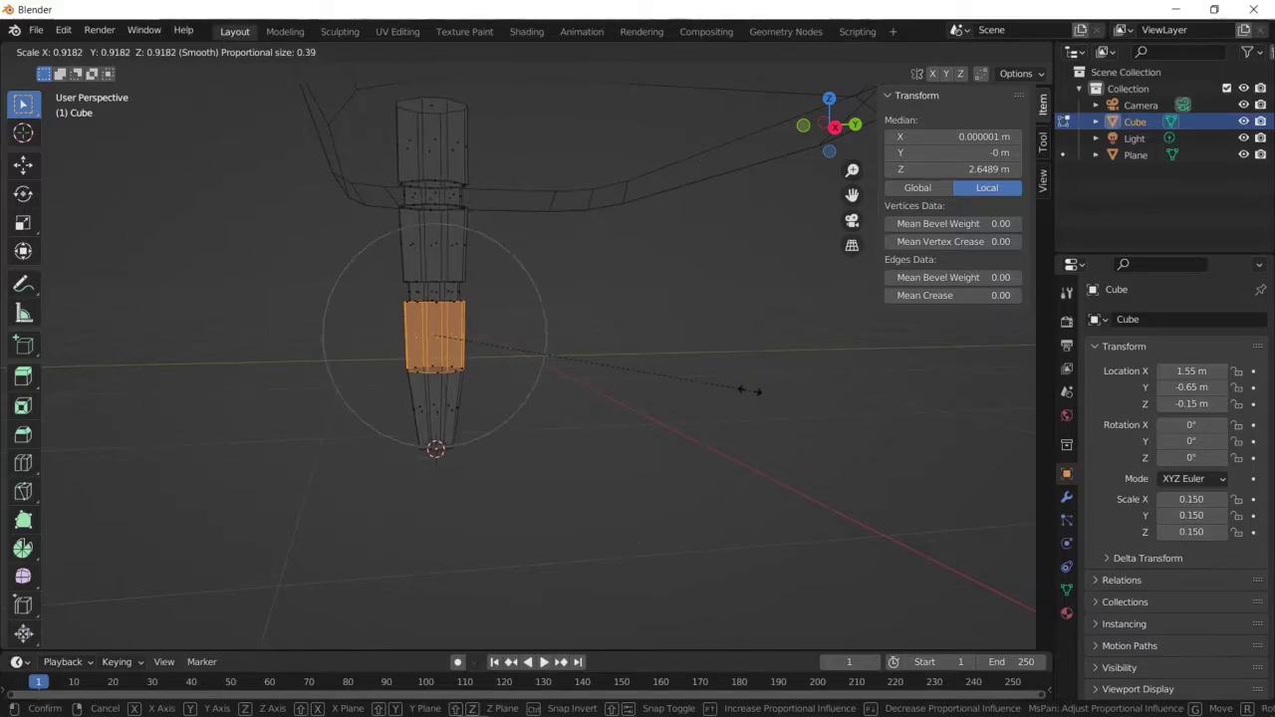
pyautogui.click(737, 390)
pyautogui.press('s')
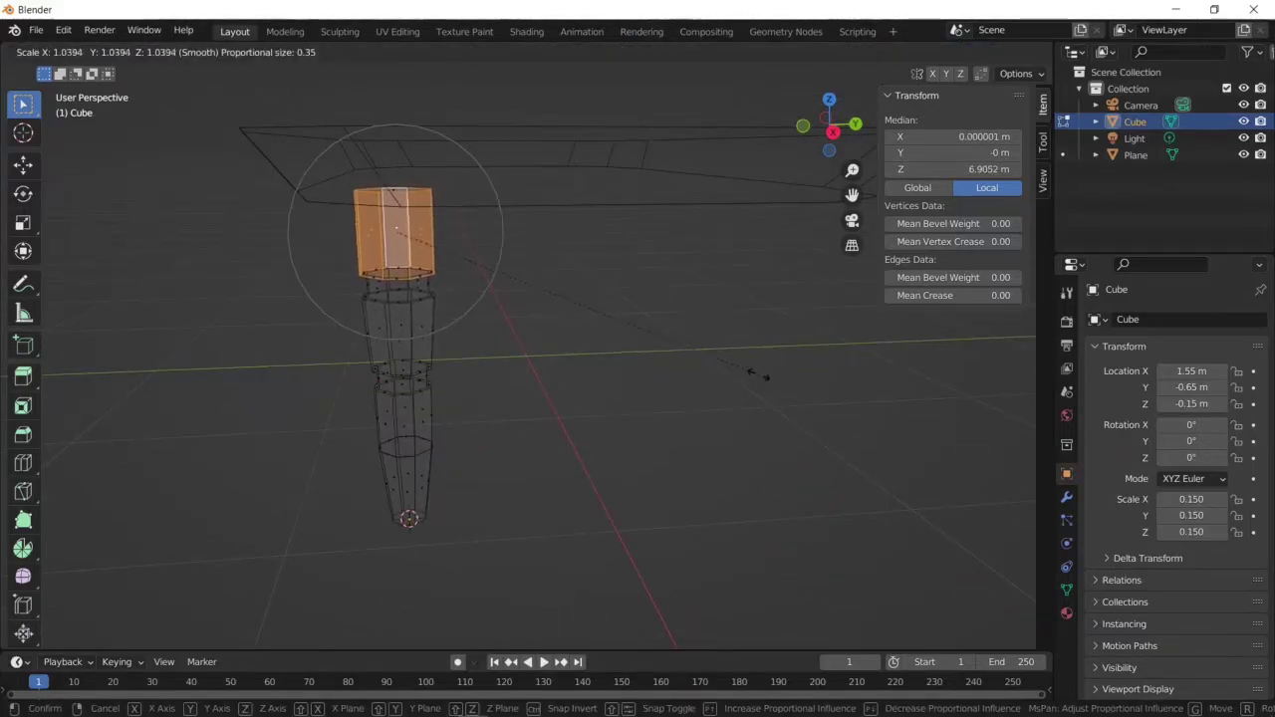
pyautogui.click(757, 376)
# Resize one more band, then return to Object Mode with solid display
pyautogui.press('s')
pyautogui.click(611, 365)
pyautogui.moveTo(612, 364); pyautogui.dragTo(589, 401, button='middle')
pyautogui.hotkey('alt', 'a')
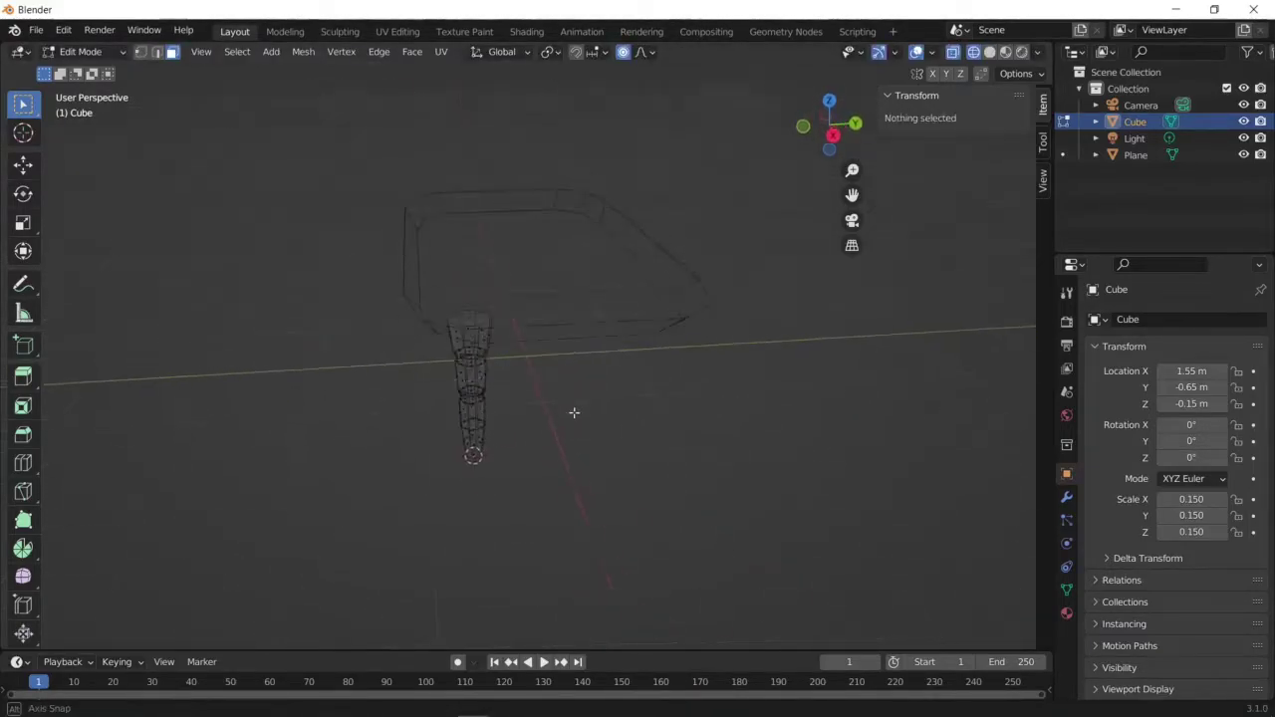
pyautogui.press('Tab')
pyautogui.hotkey('alt', 'z')
pyautogui.hotkey('alt', 'a')
# Extrude the tabletop's bottom face downward in see-through edit mode
pyautogui.moveTo(396, 353); pyautogui.dragTo(392, 206, button='middle')
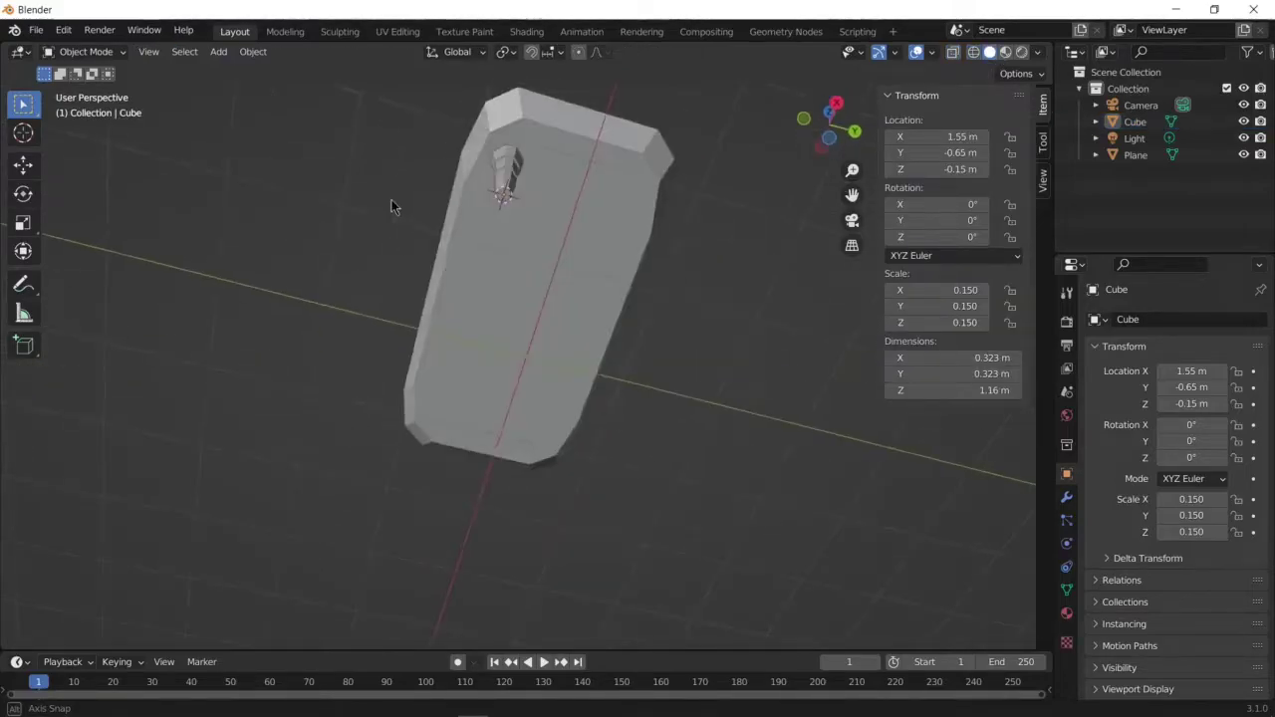
pyautogui.scroll(-5, 392, 206)
pyautogui.click(557, 289)
pyautogui.press('Tab')
pyautogui.hotkey('alt', 'z')
pyautogui.moveTo(569, 399)
pyautogui.mouseDown(button='middle')
pyautogui.moveTo(669, 324)
pyautogui.moveTo(540, 254)
pyautogui.mouseUp(button='middle')
pyautogui.click(541, 254)
pyautogui.press('e')
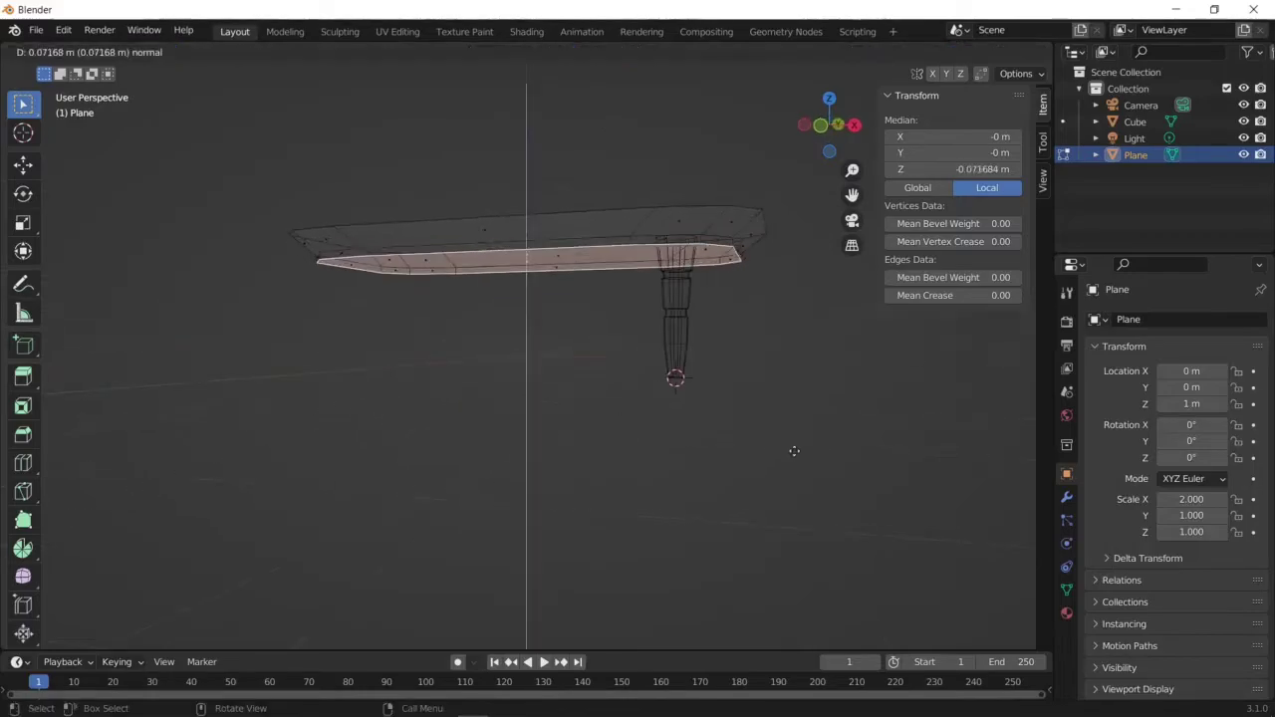
pyautogui.click(794, 451)
pyautogui.press('s')
pyautogui.press('Escape')
# Select all the tray's faces and start an inset, then cancel it
pyautogui.hotkey('alt', 'a')
pyautogui.moveTo(817, 348)
pyautogui.mouseDown(button='middle')
pyautogui.moveTo(585, 336)
pyautogui.moveTo(587, 375)
pyautogui.mouseUp(button='middle')
pyautogui.press('a')
pyautogui.press('i')
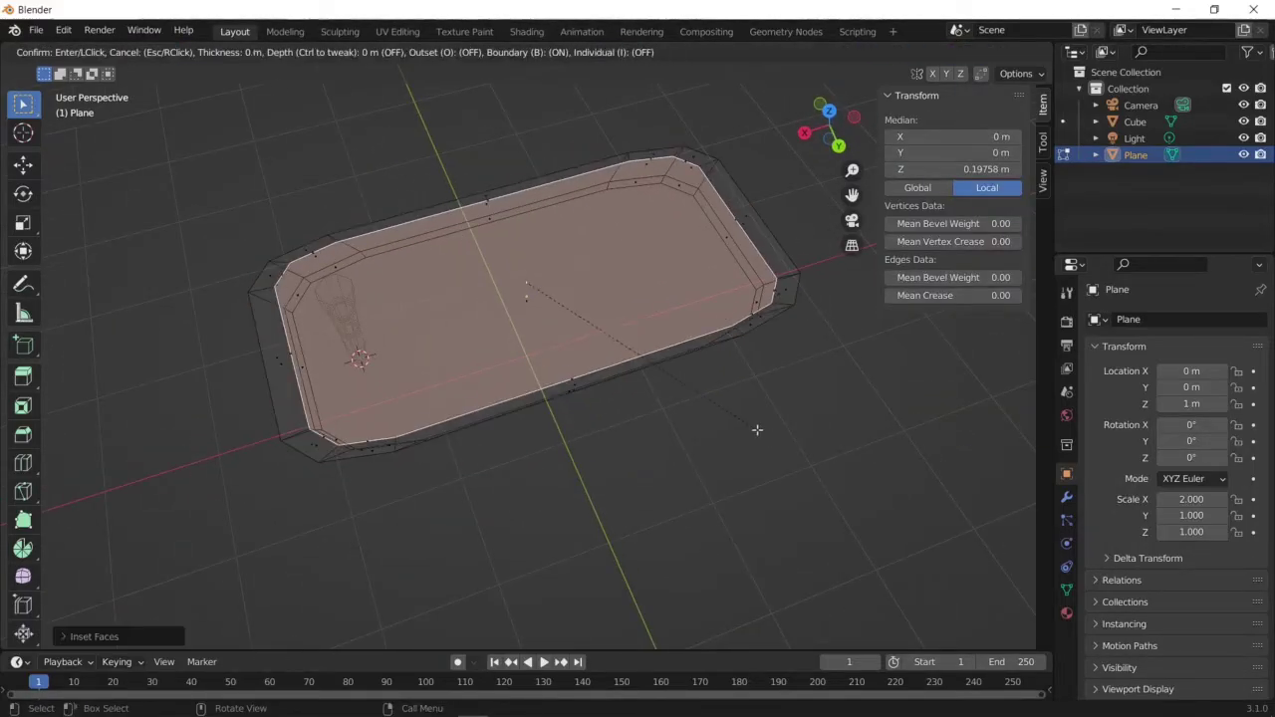
pyautogui.press('Escape')
pyautogui.moveTo(663, 412)
pyautogui.mouseDown(button='middle')
pyautogui.moveTo(330, 605)
pyautogui.moveTo(723, 395)
pyautogui.mouseUp(button='middle')
# Bevel the full edge loop around the tray's border
pyautogui.press('2')
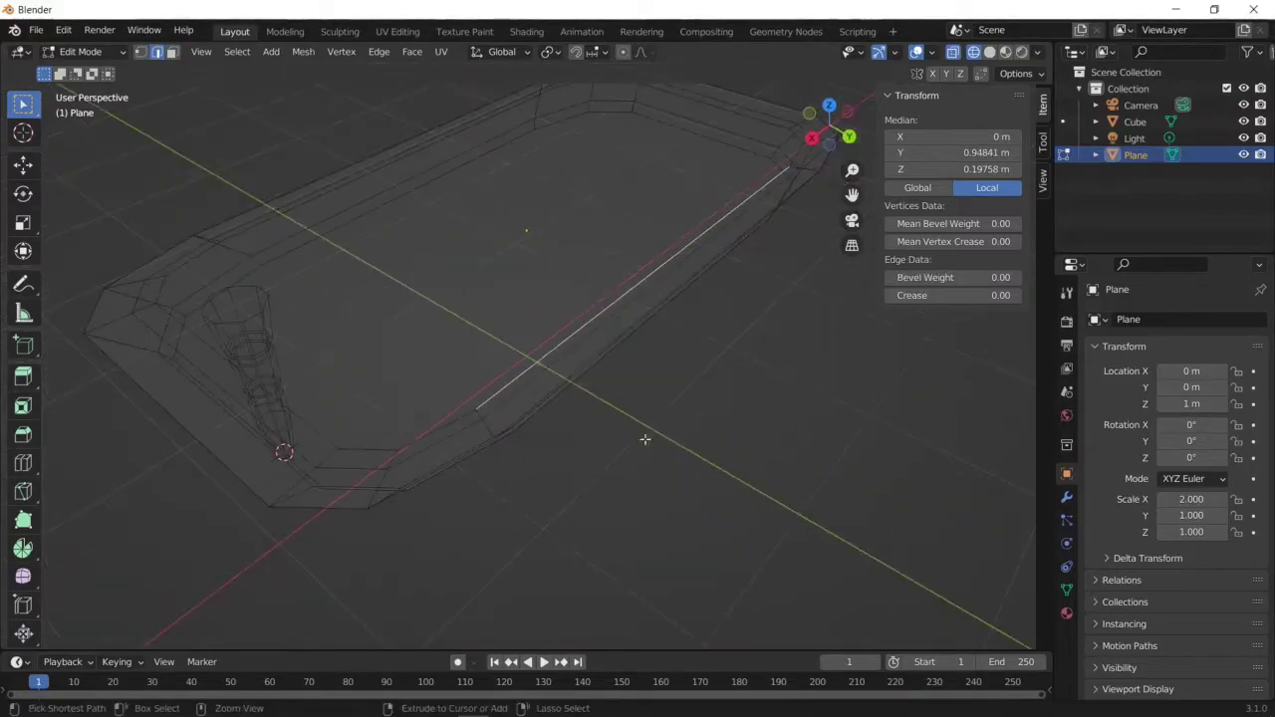
pyautogui.hotkey('alt', 'a')
pyautogui.keyDown('alt'); pyautogui.click(697, 438); pyautogui.keyUp('alt')
pyautogui.hotkey('ctrl', 'b')
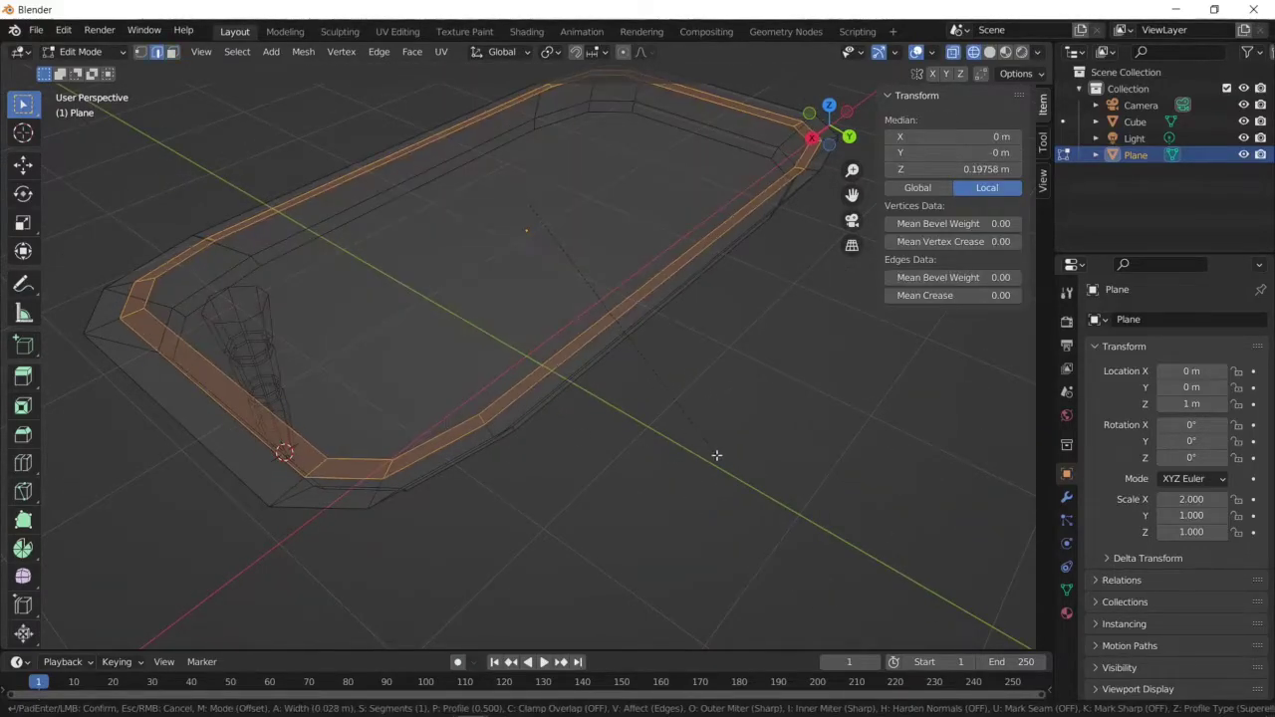
pyautogui.click(716, 455)
pyautogui.moveTo(716, 456); pyautogui.dragTo(723, 406, button='middle')
pyautogui.hotkey('shift', 'z')
# Extrude the tray's side face loop outward into a scaled rim and exit edit mode
pyautogui.moveTo(717, 333); pyautogui.dragTo(648, 419, button='middle')
pyautogui.press('3')
pyautogui.click(598, 498)
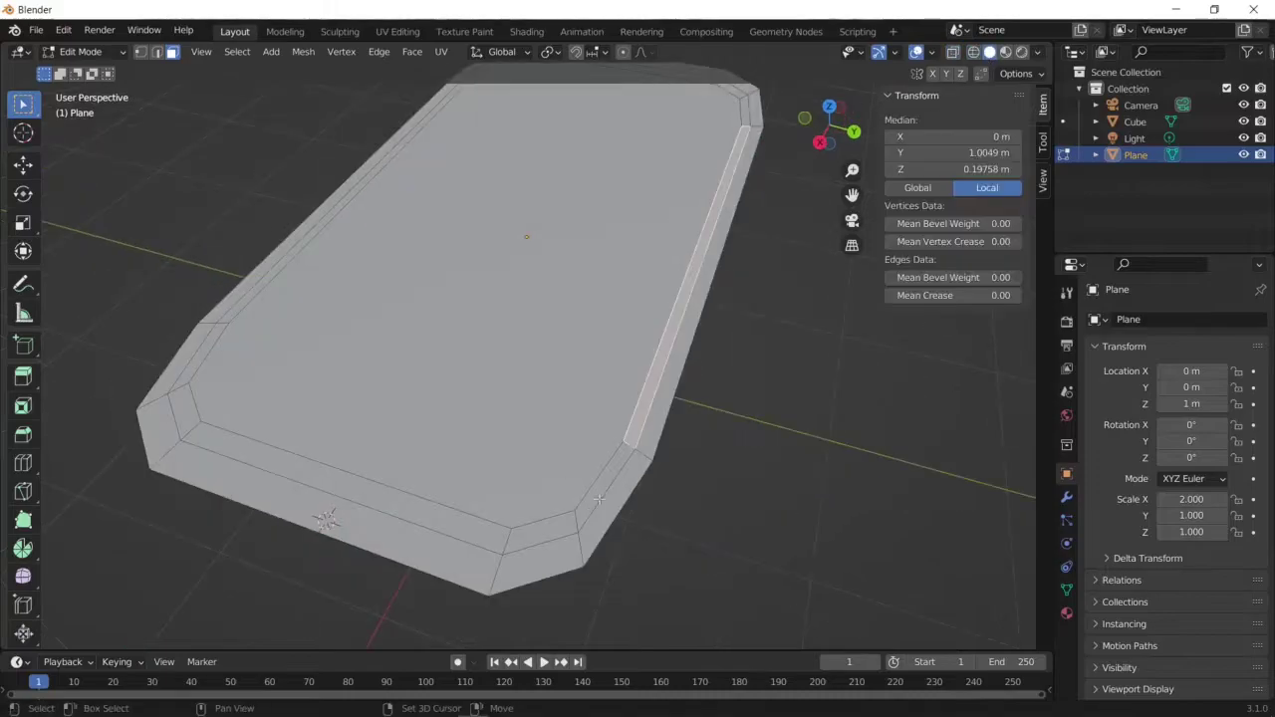
pyautogui.keyDown('alt'); pyautogui.click(598, 498); pyautogui.keyUp('alt')
pyautogui.moveTo(597, 498)
pyautogui.mouseDown(button='middle')
pyautogui.moveTo(802, 357)
pyautogui.moveTo(797, 453)
pyautogui.moveTo(607, 285)
pyautogui.moveTo(462, 301)
pyautogui.moveTo(598, 418)
pyautogui.mouseUp(button='middle')
pyautogui.press('e')
pyautogui.press('s')
pyautogui.click(783, 441)
pyautogui.hotkey('alt', 'a')
pyautogui.press('Tab')
pyautogui.click(481, 319)
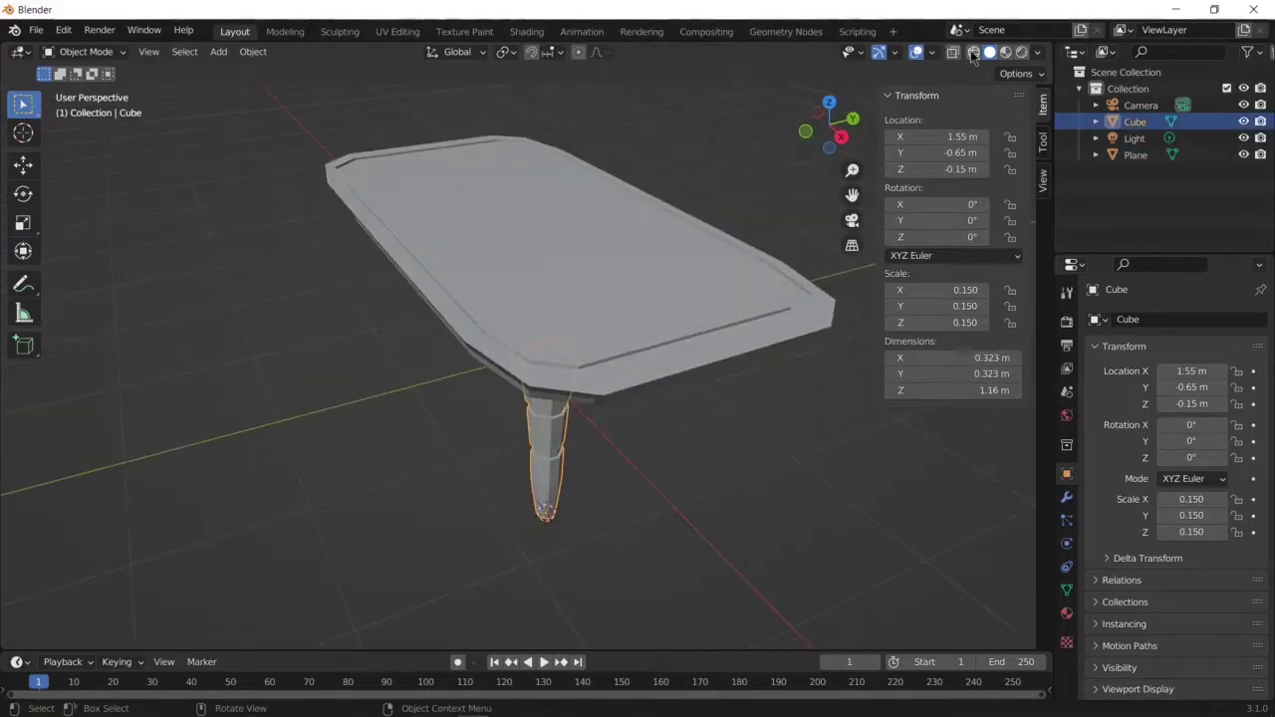
# Duplicate the leg so a leg stands at each of the table's four corners
pyautogui.press('KP_7')
pyautogui.hotkey('shift', 'd')
pyautogui.click(939, 188)
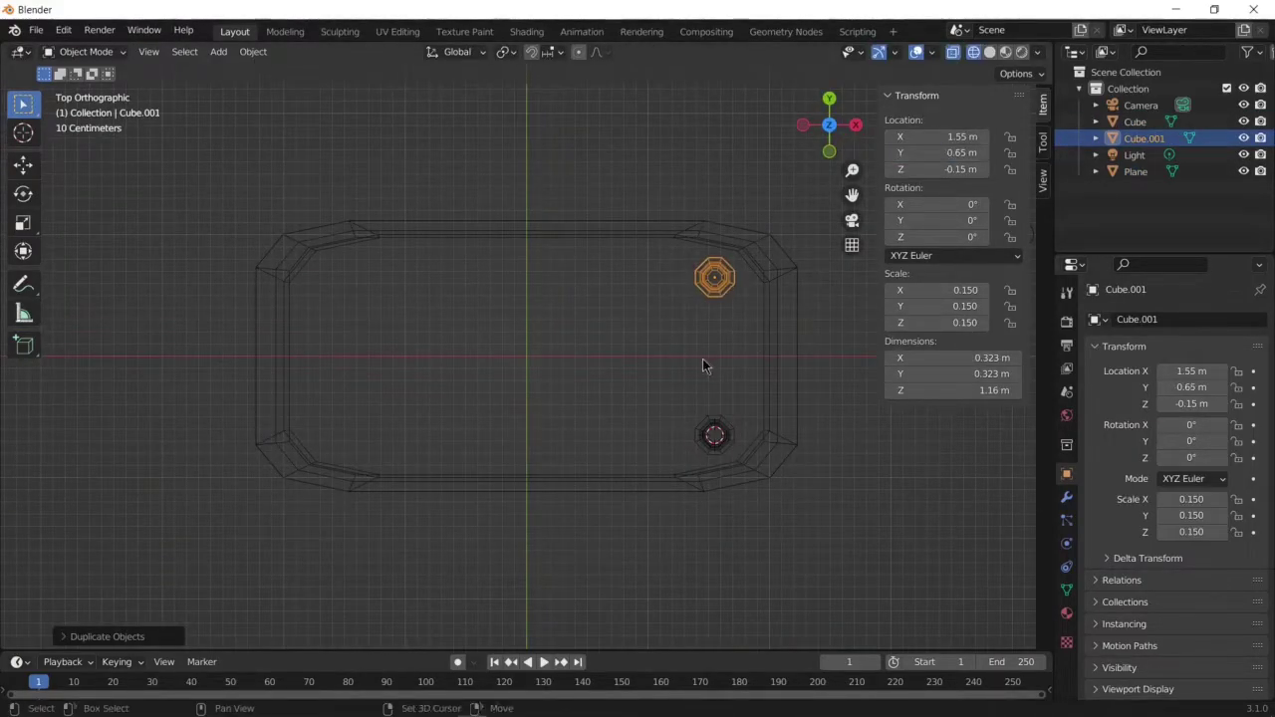
pyautogui.click(721, 438)
pyautogui.keyDown('shift'); pyautogui.click(724, 458); pyautogui.keyUp('shift')
pyautogui.hotkey('shift', 'd')
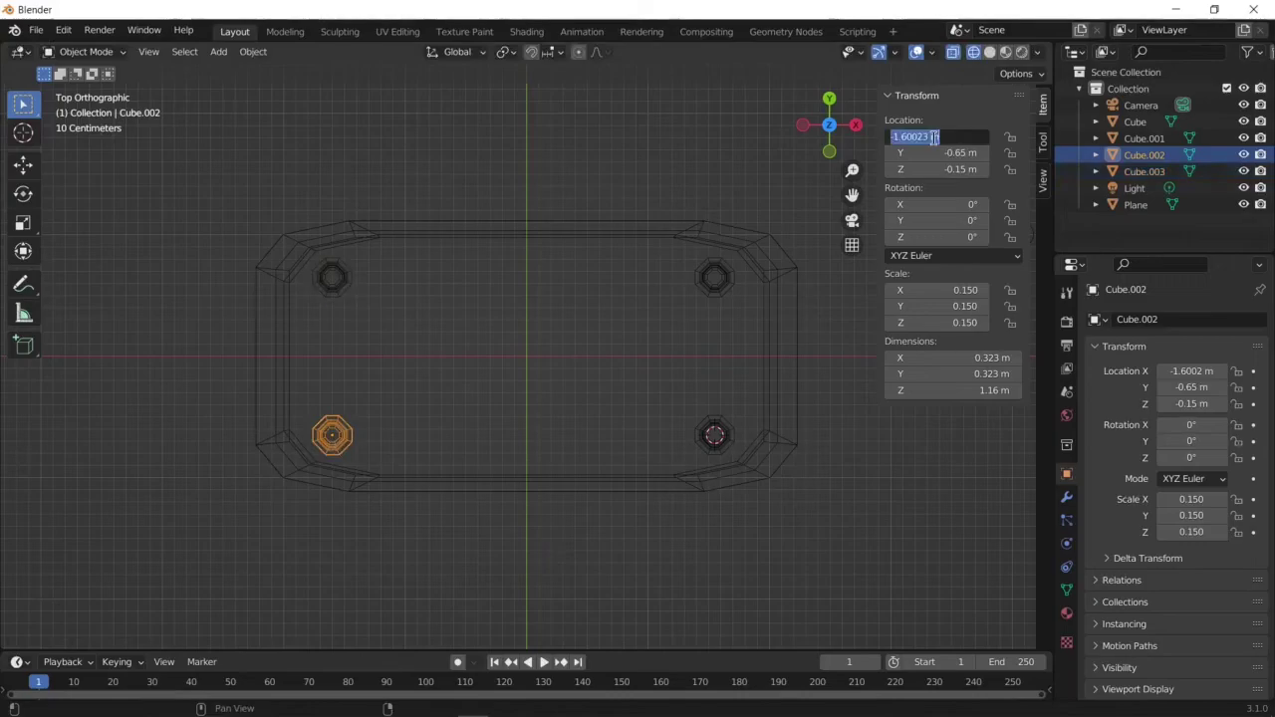
pyautogui.press('Escape')
pyautogui.click(1143, 171)
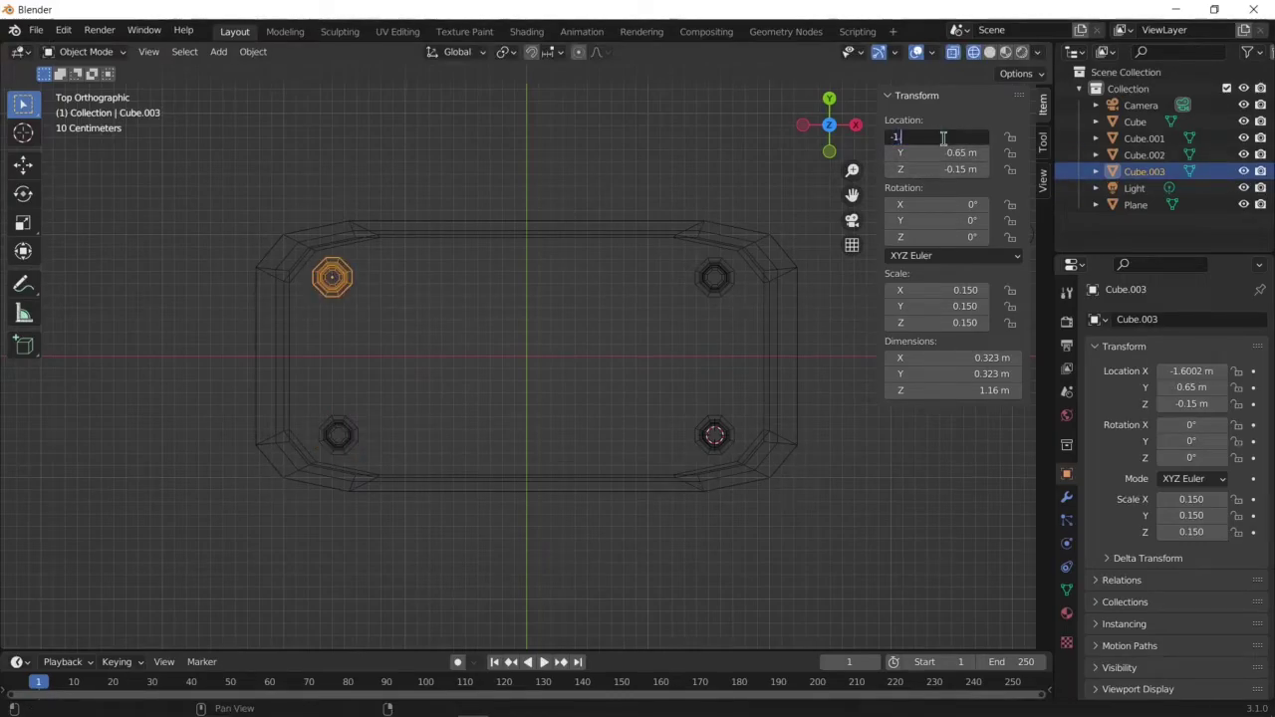
# Move the table legs into the Table collection
pyautogui.moveTo(591, 589); pyautogui.dragTo(467, 390, button='middle')
pyautogui.hotkey('shift', 'z')
pyautogui.press('Tab')
pyautogui.press('Tab')
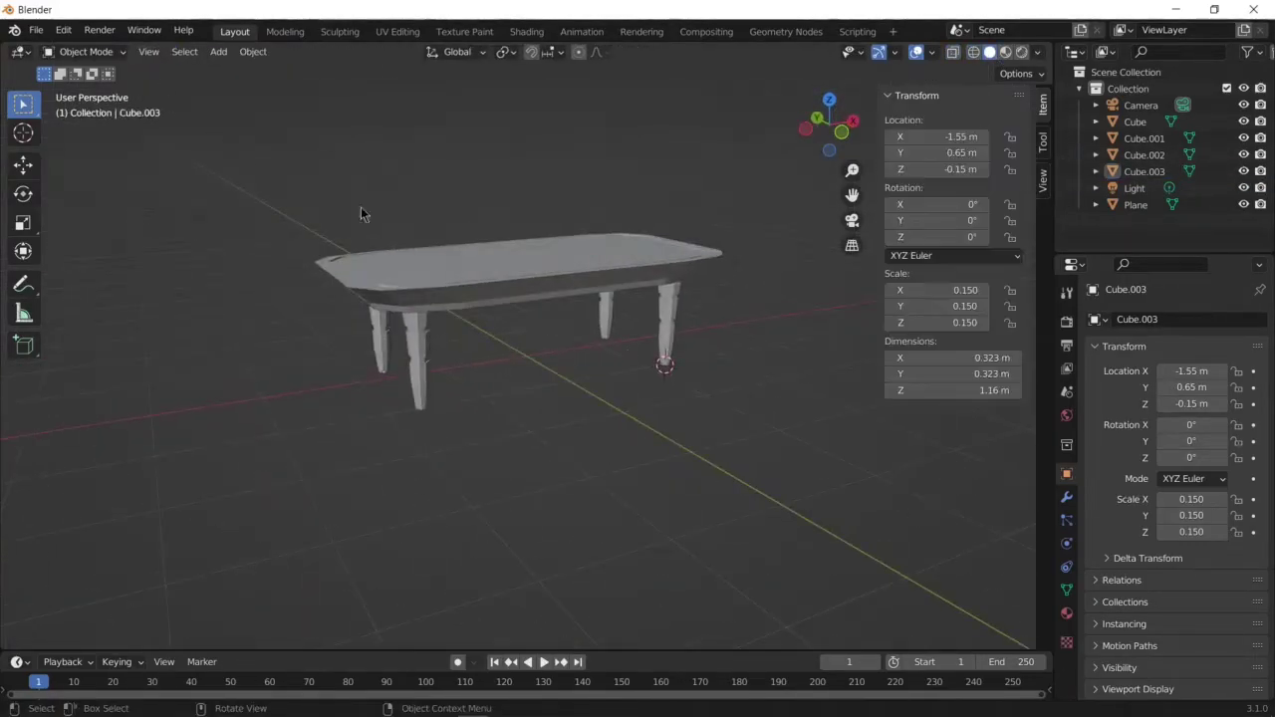
pyautogui.moveTo(1129, 204); pyautogui.dragTo(1139, 194)
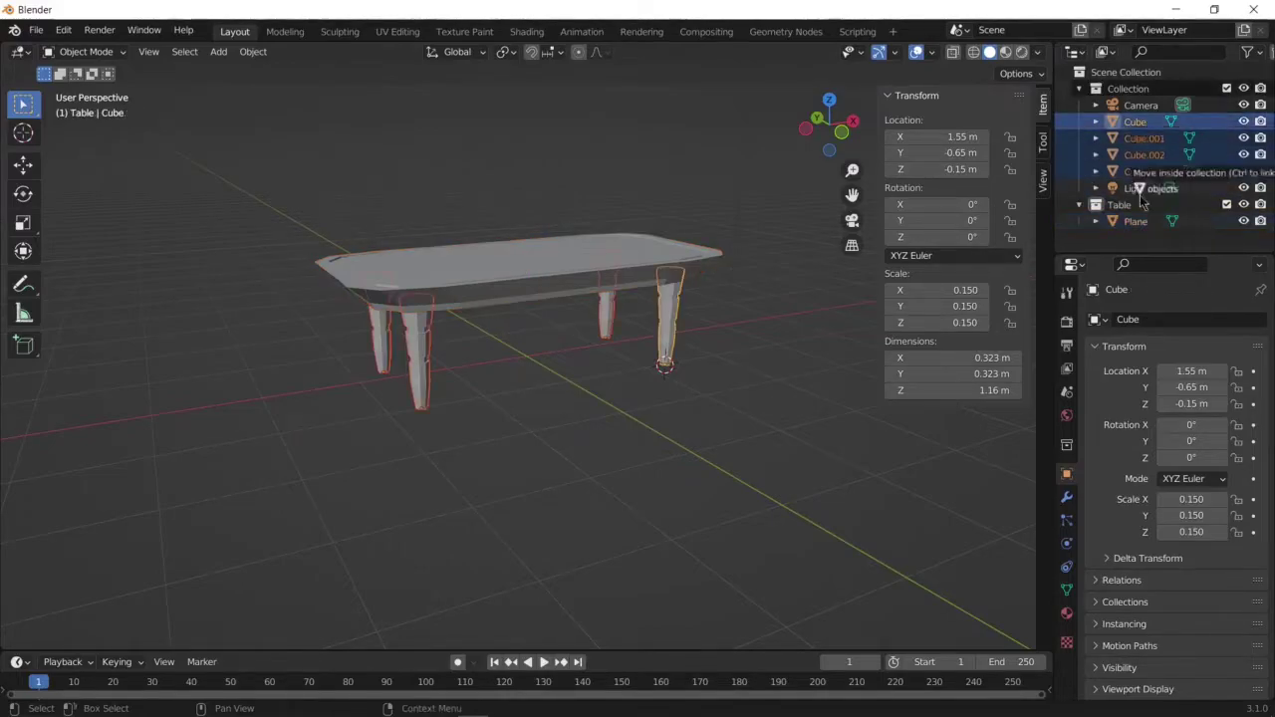
pyautogui.moveTo(707, 383); pyautogui.dragTo(694, 386, button='middle')
# Add a new plane and shrink it to 0.329 scale
pyautogui.hotkey('shift', 'a')
pyautogui.click(495, 344)
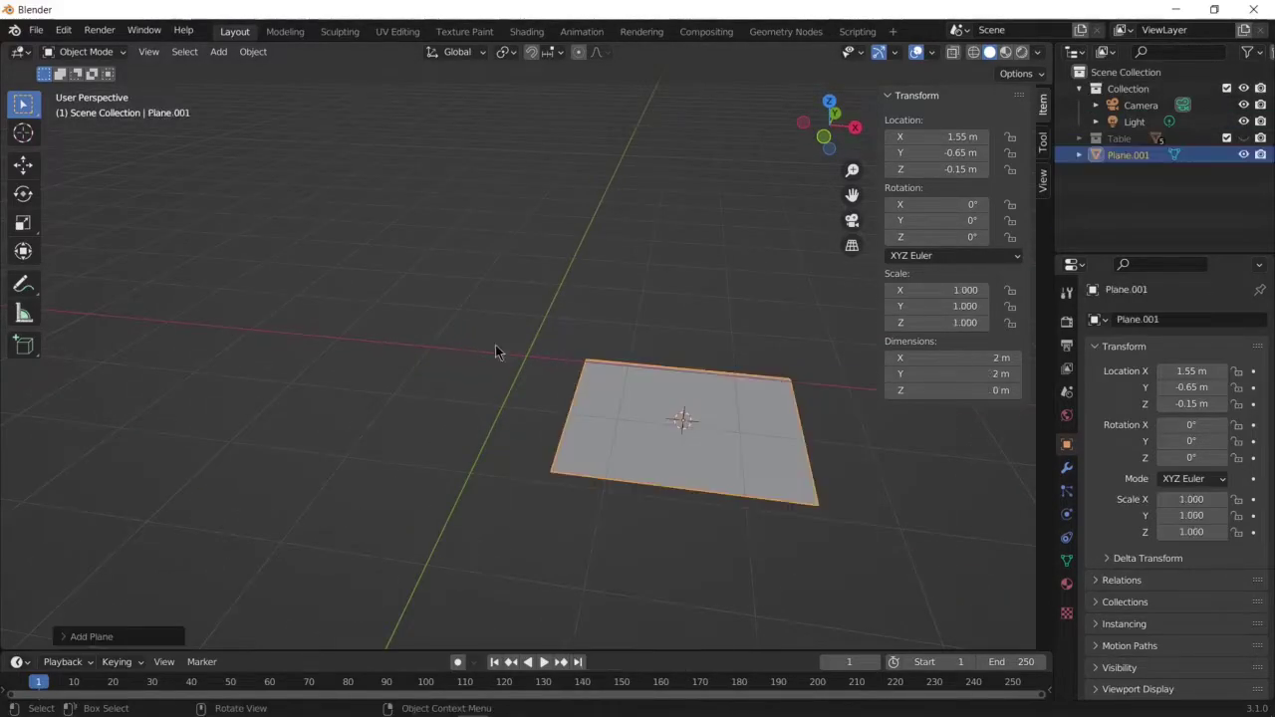
pyautogui.moveTo(558, 328); pyautogui.dragTo(610, 299, button='middle')
pyautogui.press('KP_7')
pyautogui.press('s')
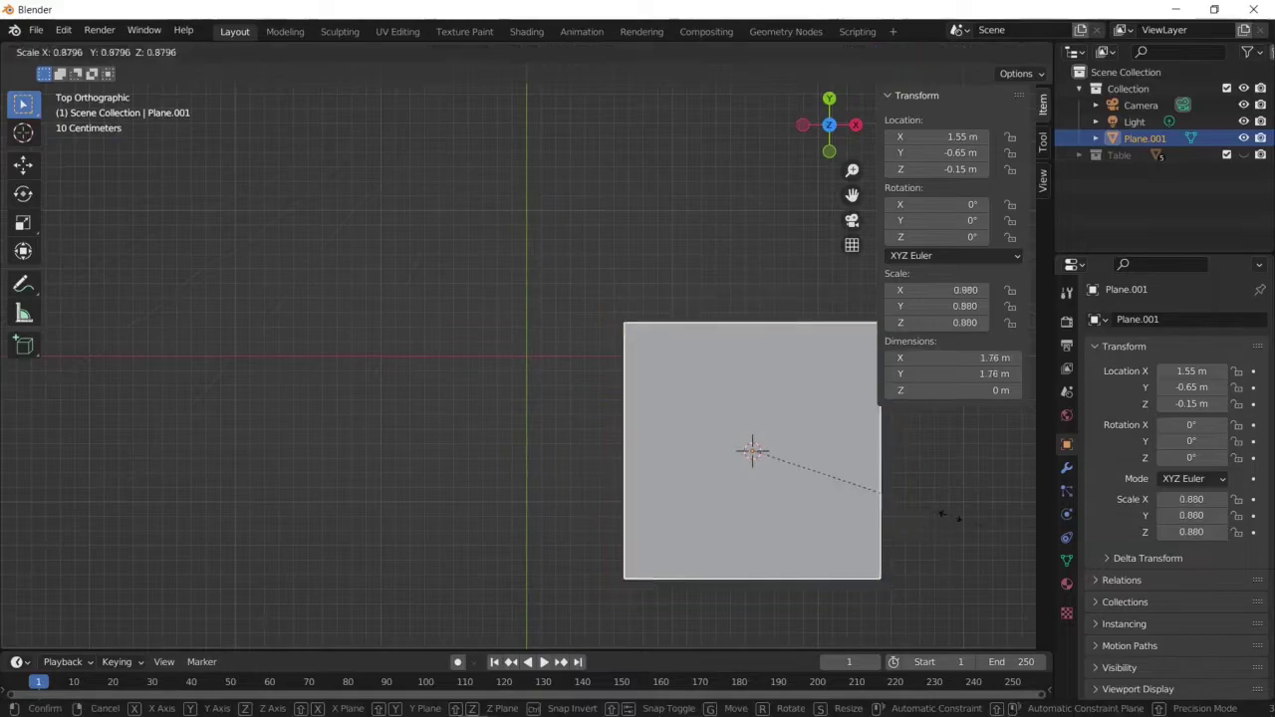
pyautogui.click(846, 455)
pyautogui.click(1228, 154)
pyautogui.moveTo(757, 478)
pyautogui.mouseDown(button='middle')
pyautogui.moveTo(875, 538)
pyautogui.moveTo(691, 444)
pyautogui.mouseUp(button='middle')
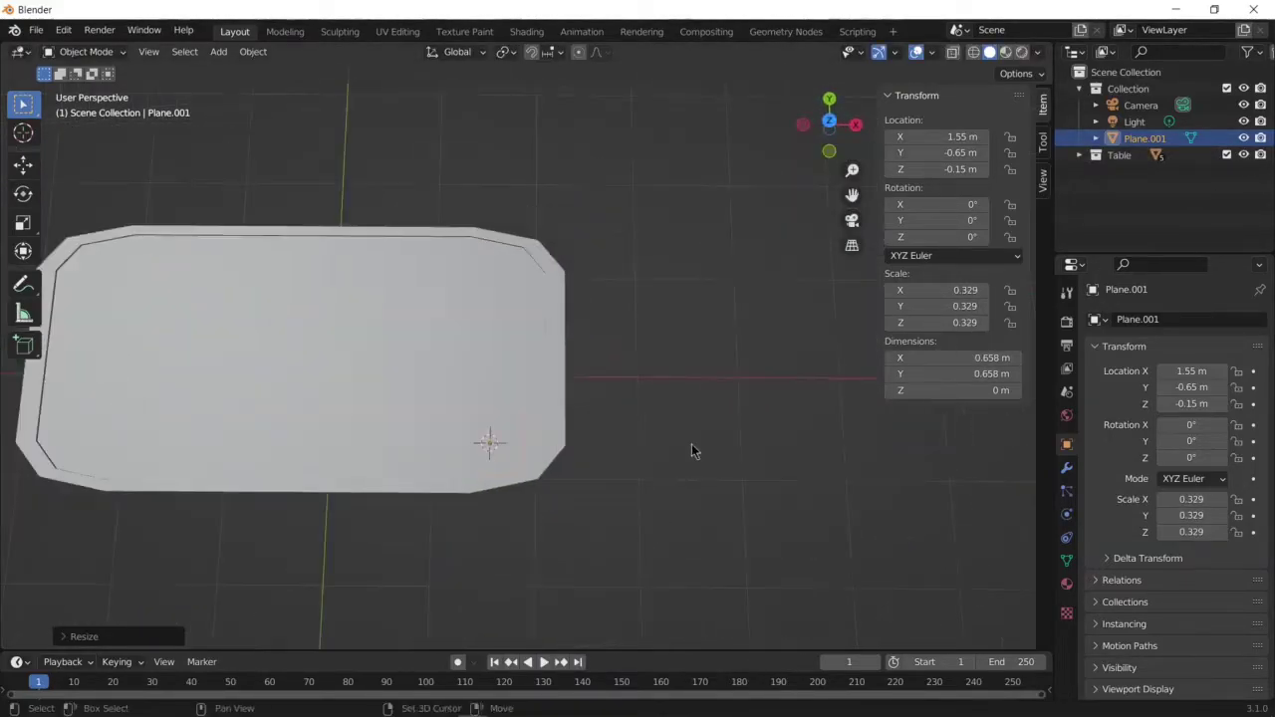
# Place the plane centred beside the table's end and scale it to 0.44
pyautogui.press('KP_7')
pyautogui.press('g')
pyautogui.click(702, 464)
pyautogui.press('g')
pyautogui.press('y')
pyautogui.click(702, 398)
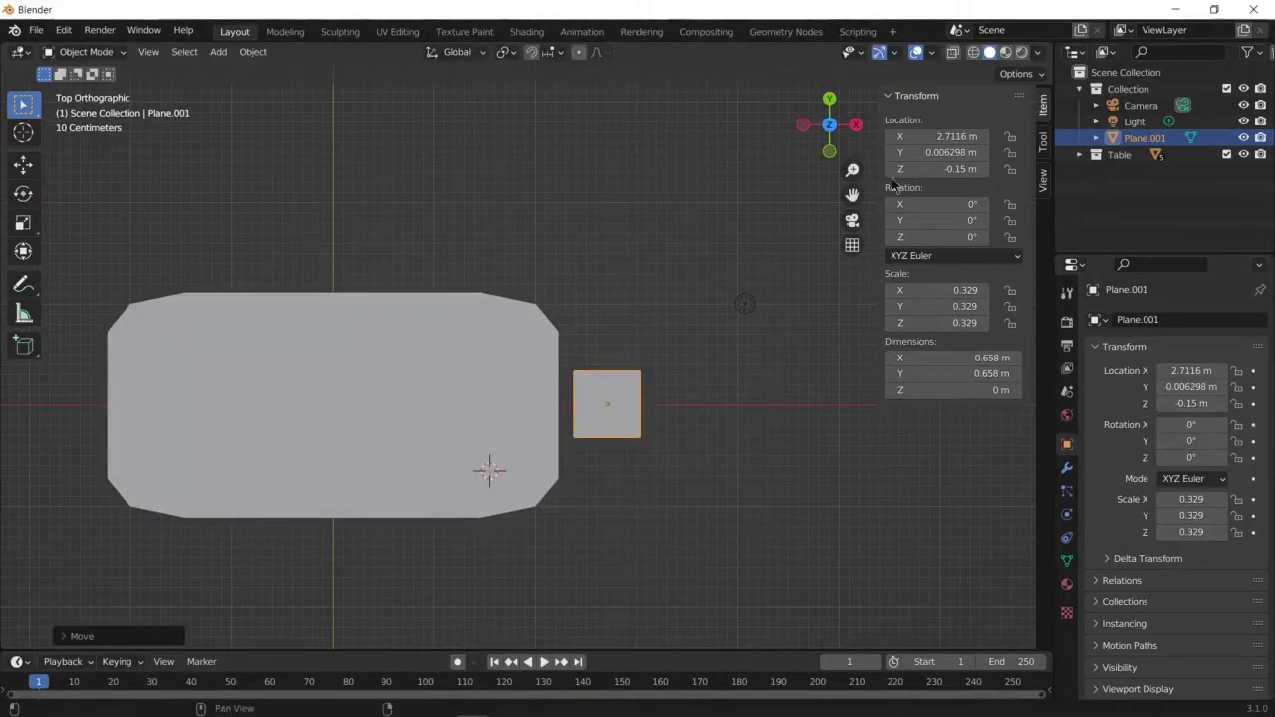
pyautogui.press('g')
pyautogui.click(717, 408)
pyautogui.press('s')
pyautogui.click(734, 498)
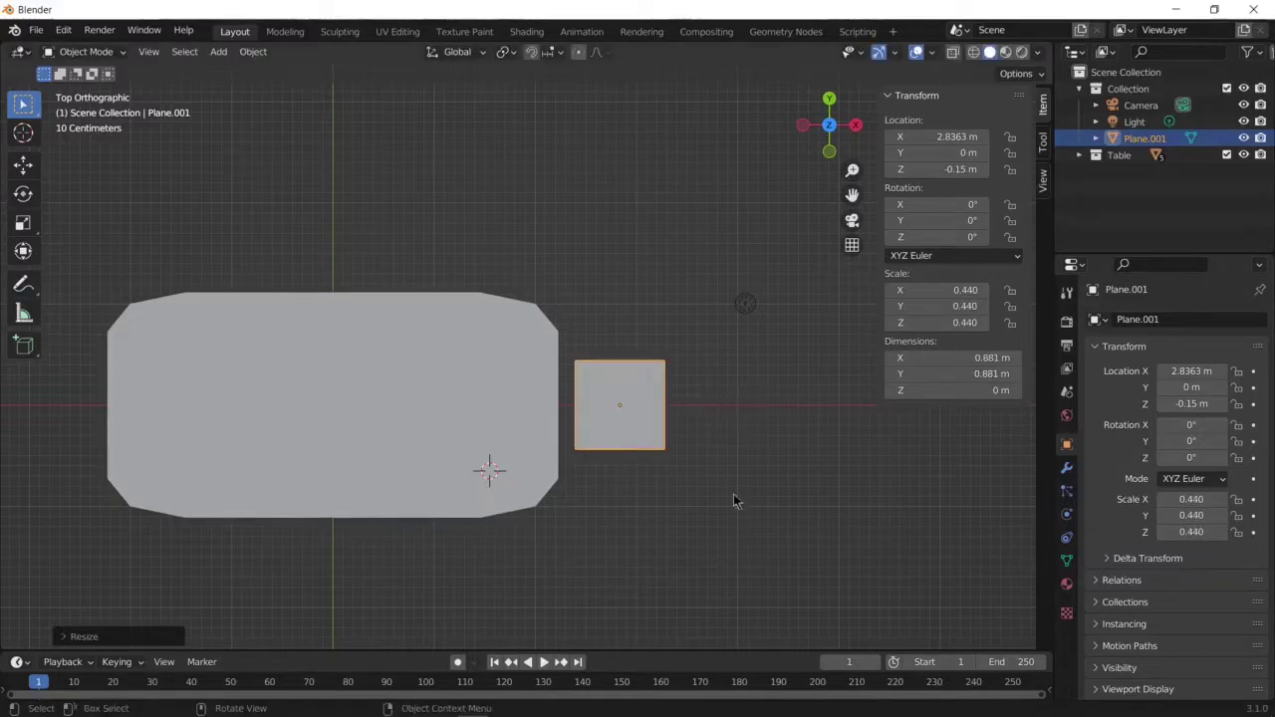
# Extrude the plane's face upward and bevel its corners into a shallow tray
pyautogui.press('Tab')
pyautogui.moveTo(734, 498); pyautogui.dragTo(662, 372, button='middle')
pyautogui.press('e')
pyautogui.click(731, 497)
pyautogui.press('s')
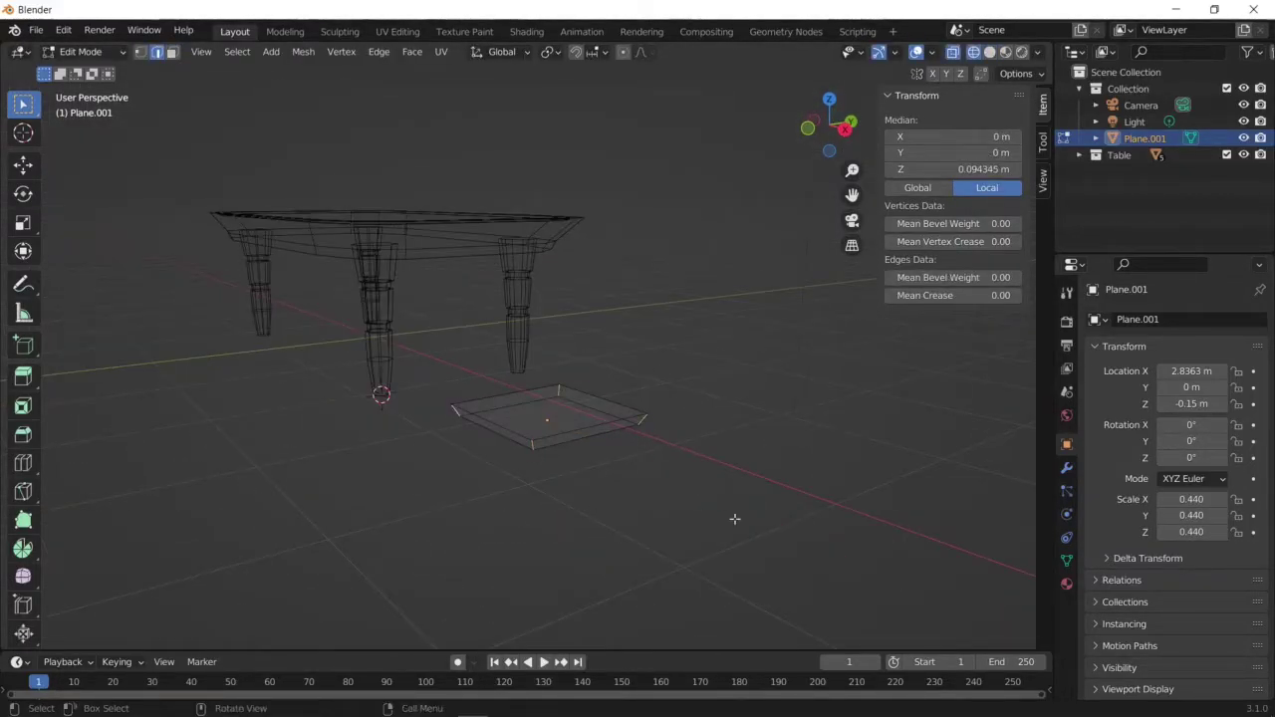
pyautogui.hotkey('ctrl', 'b')
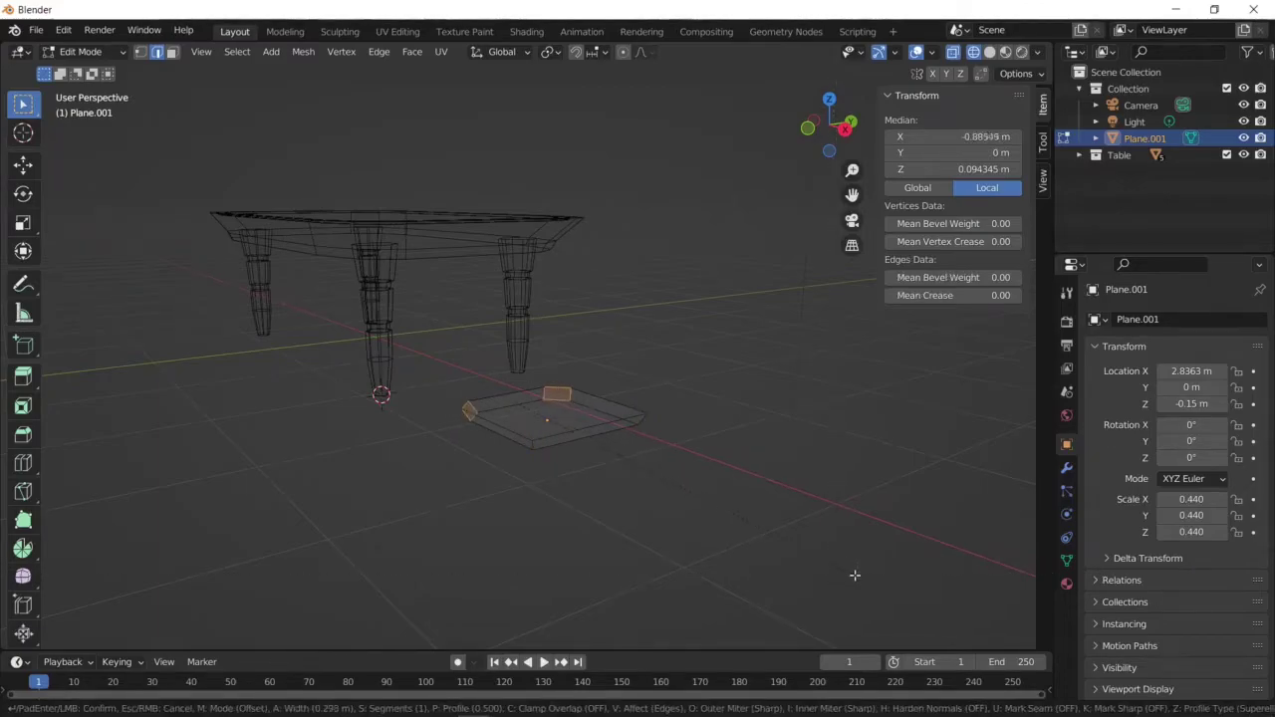
pyautogui.moveTo(857, 573)
pyautogui.mouseDown(button='middle')
pyautogui.moveTo(495, 521)
pyautogui.moveTo(619, 479)
pyautogui.moveTo(726, 465)
pyautogui.mouseUp(button='middle')
pyautogui.click(569, 526)
# Resize the seat and raise it 0.75 m, then return to object mode
pyautogui.press('s')
pyautogui.click(688, 497)
pyautogui.write('g')
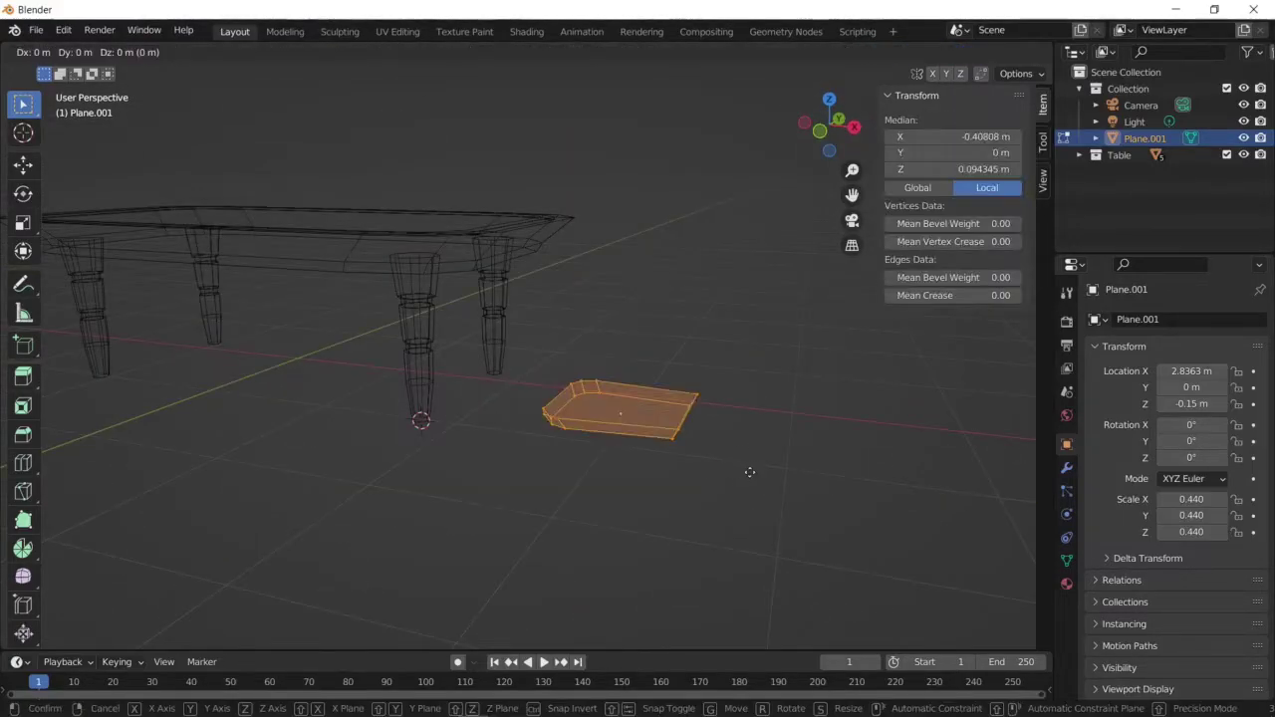
pyautogui.write('.75')
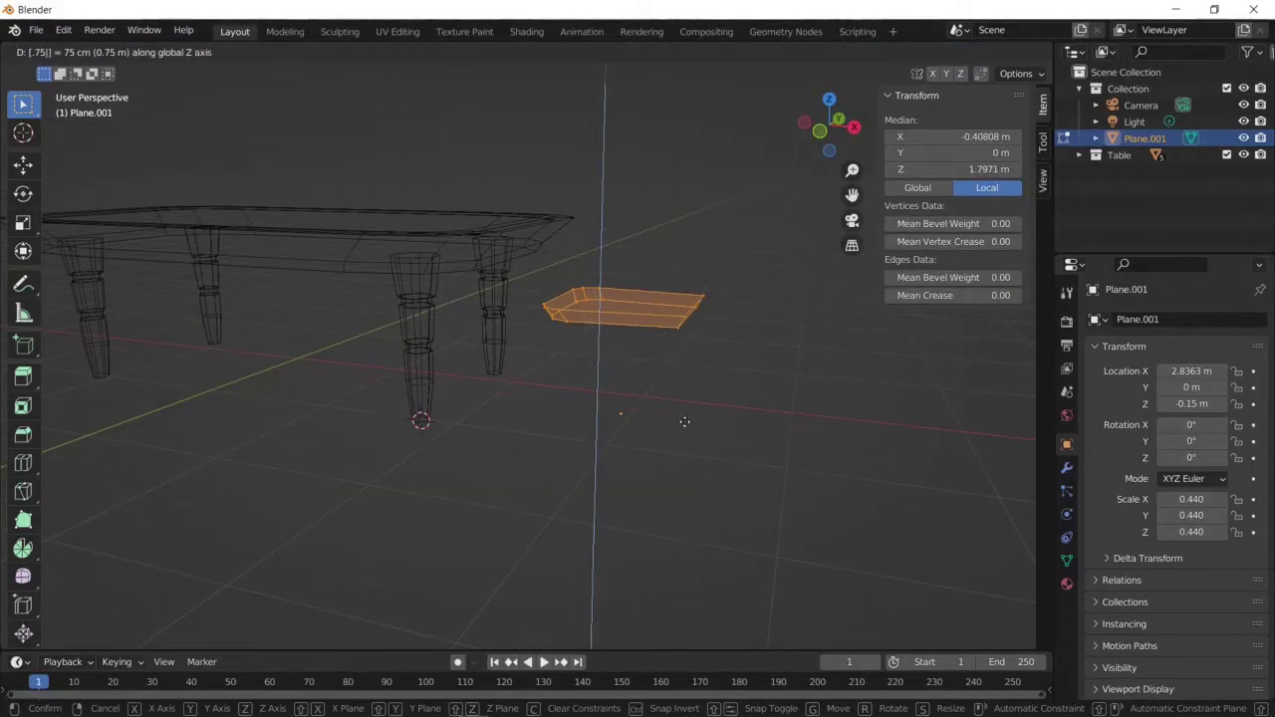
pyautogui.press('Return')
pyautogui.hotkey('alt', 'a')
pyautogui.moveTo(689, 408)
pyautogui.mouseDown(button='middle')
pyautogui.moveTo(735, 408)
pyautogui.moveTo(834, 361)
pyautogui.moveTo(741, 410)
pyautogui.moveTo(369, 432)
pyautogui.moveTo(717, 489)
pyautogui.moveTo(528, 488)
pyautogui.mouseUp(button='middle')
pyautogui.press('a')
pyautogui.press('Tab')
pyautogui.hotkey('shift', 'a')
# Add a cube at 0.1 scale under the seat corner, halve it and raise it 0.25 m
pyautogui.click(794, 399)
pyautogui.press('s')
pyautogui.press('Return')
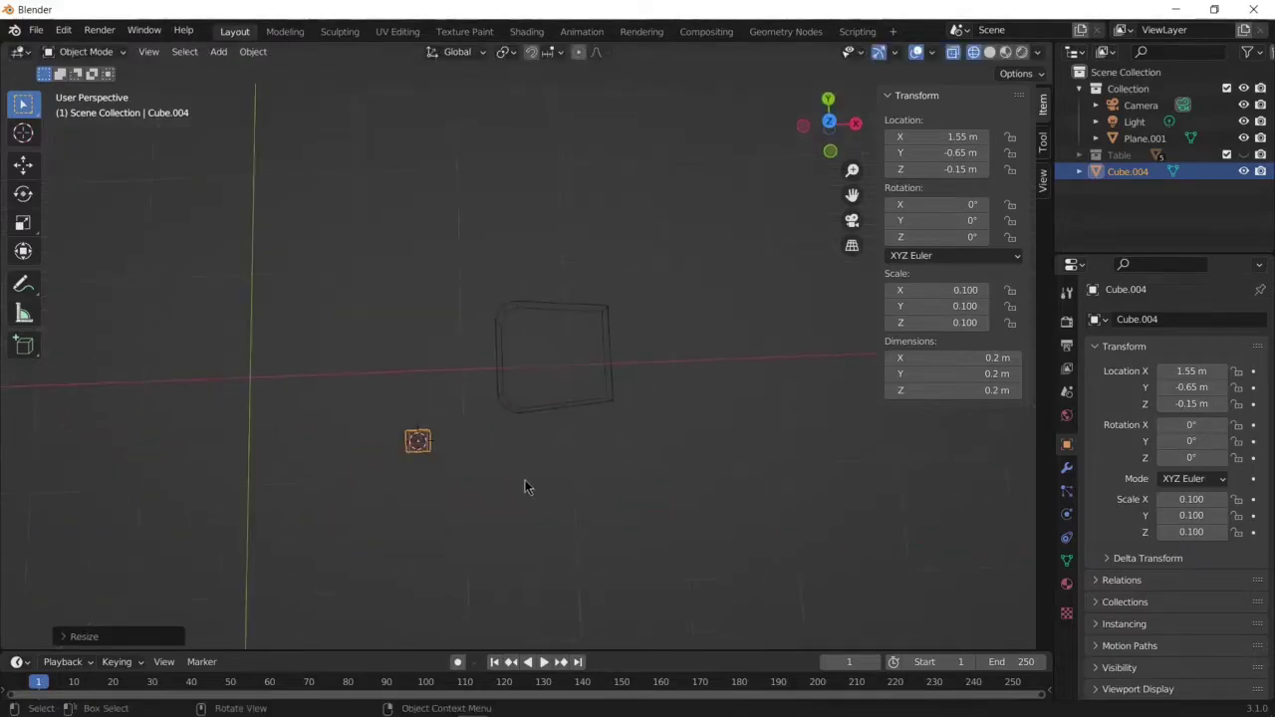
pyautogui.press('KP_7')
pyautogui.press('g')
pyautogui.click(649, 358)
pyautogui.write('s.5')
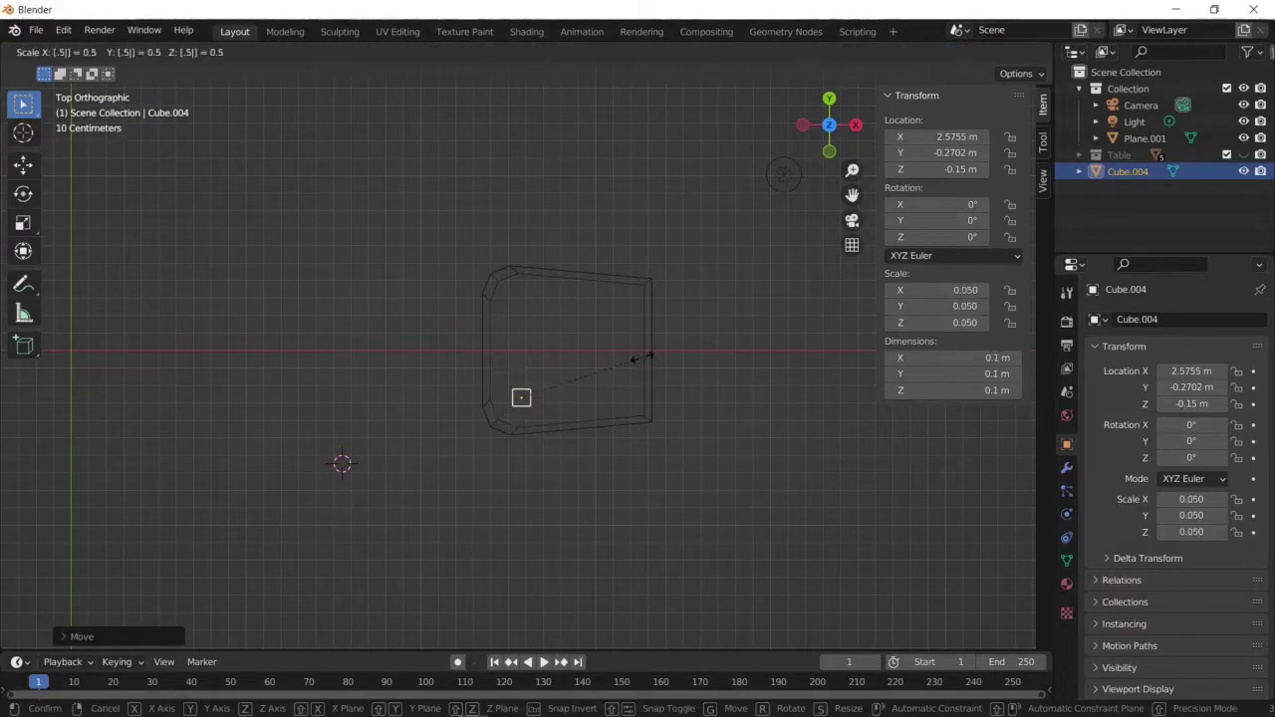
pyautogui.press('Return')
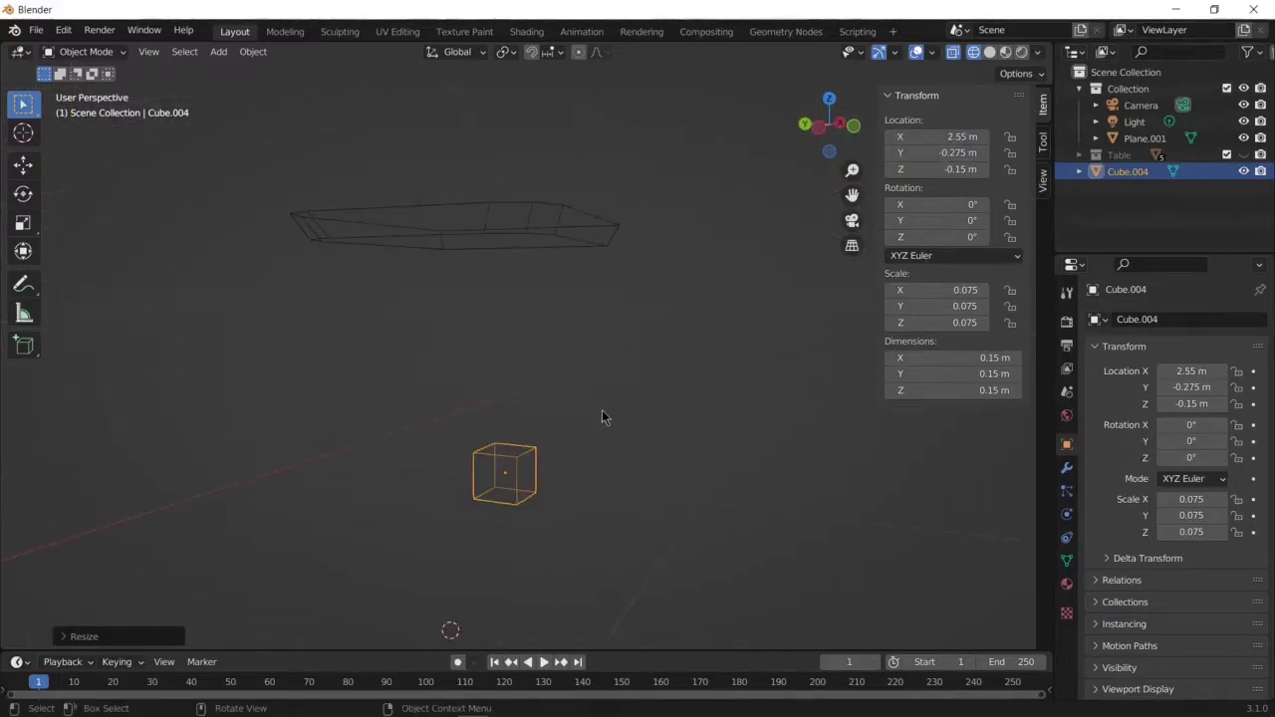
pyautogui.press('g')
pyautogui.press('z')
pyautogui.press('Escape')
pyautogui.write('gz.25')
pyautogui.press('Return')
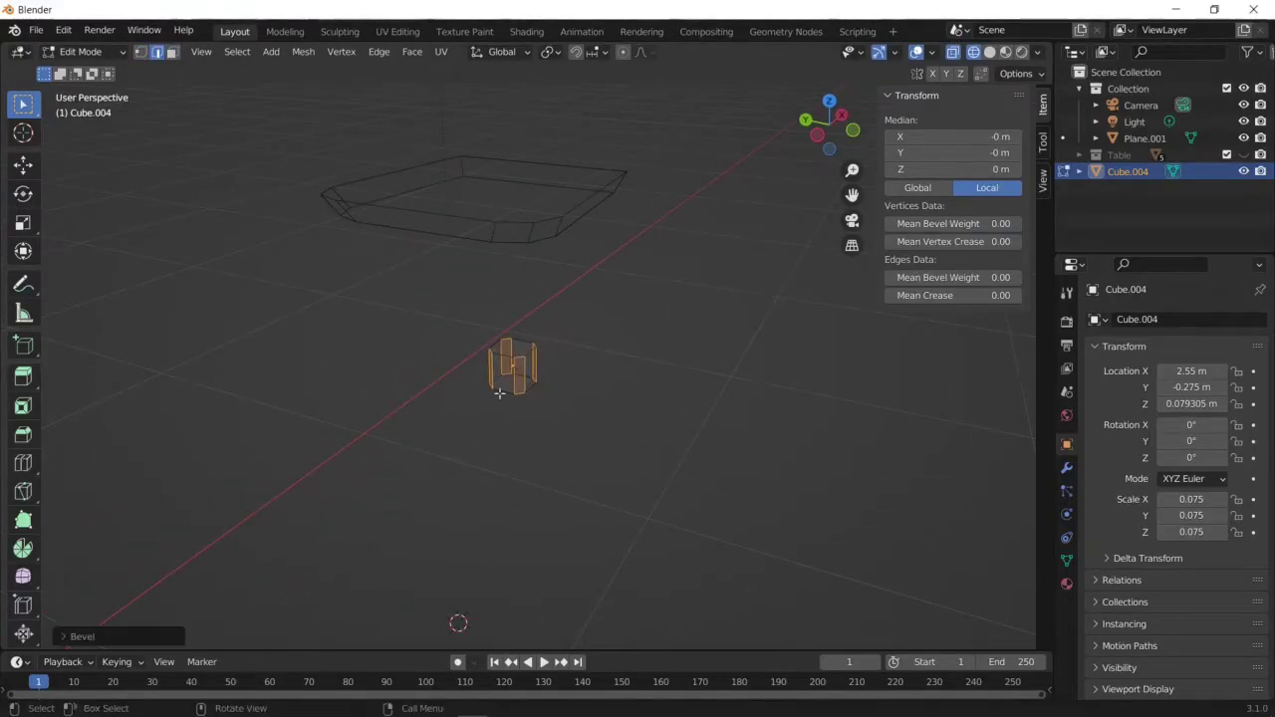
# Extrude the cube up to the seat and add two bevelled loop cuts for rings
pyautogui.scroll(3, 558, 438)
pyautogui.press('e')
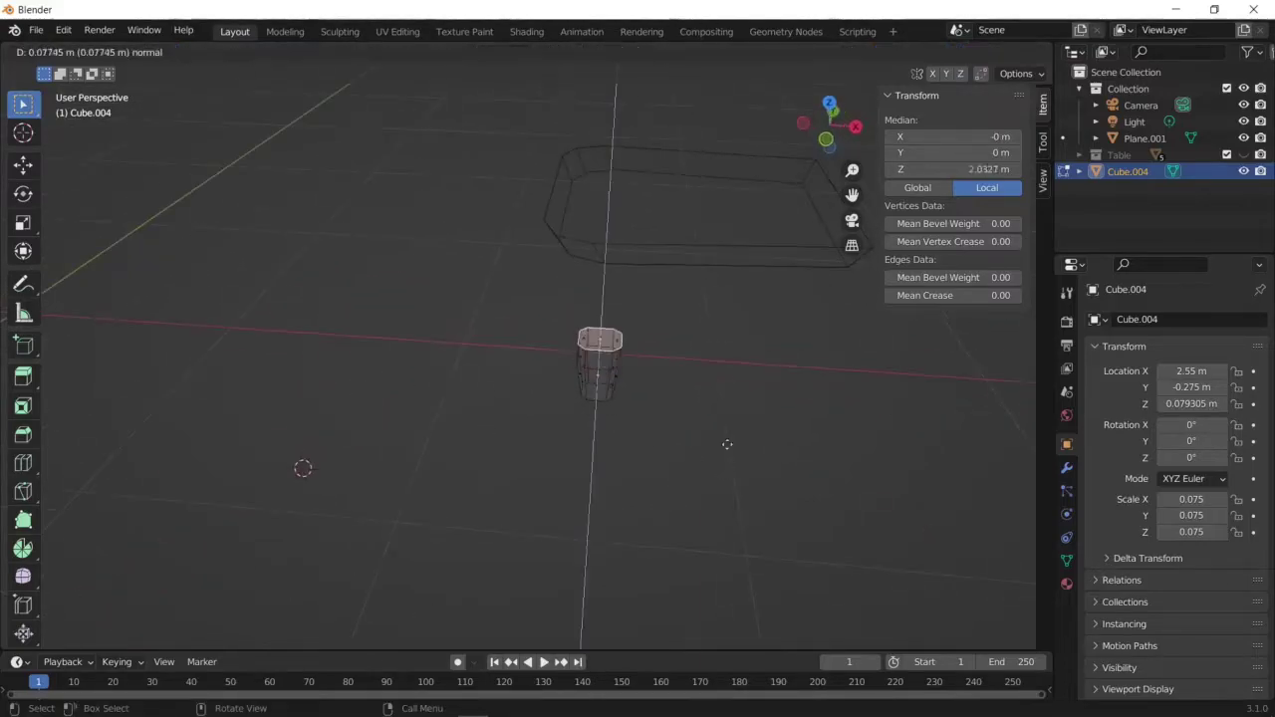
pyautogui.click(726, 444)
pyautogui.moveTo(726, 444)
pyautogui.mouseDown(button='middle')
pyautogui.moveTo(736, 307)
pyautogui.moveTo(585, 328)
pyautogui.mouseUp(button='middle')
pyautogui.click(584, 329)
pyautogui.click(555, 325)
pyautogui.rightClick(555, 324)
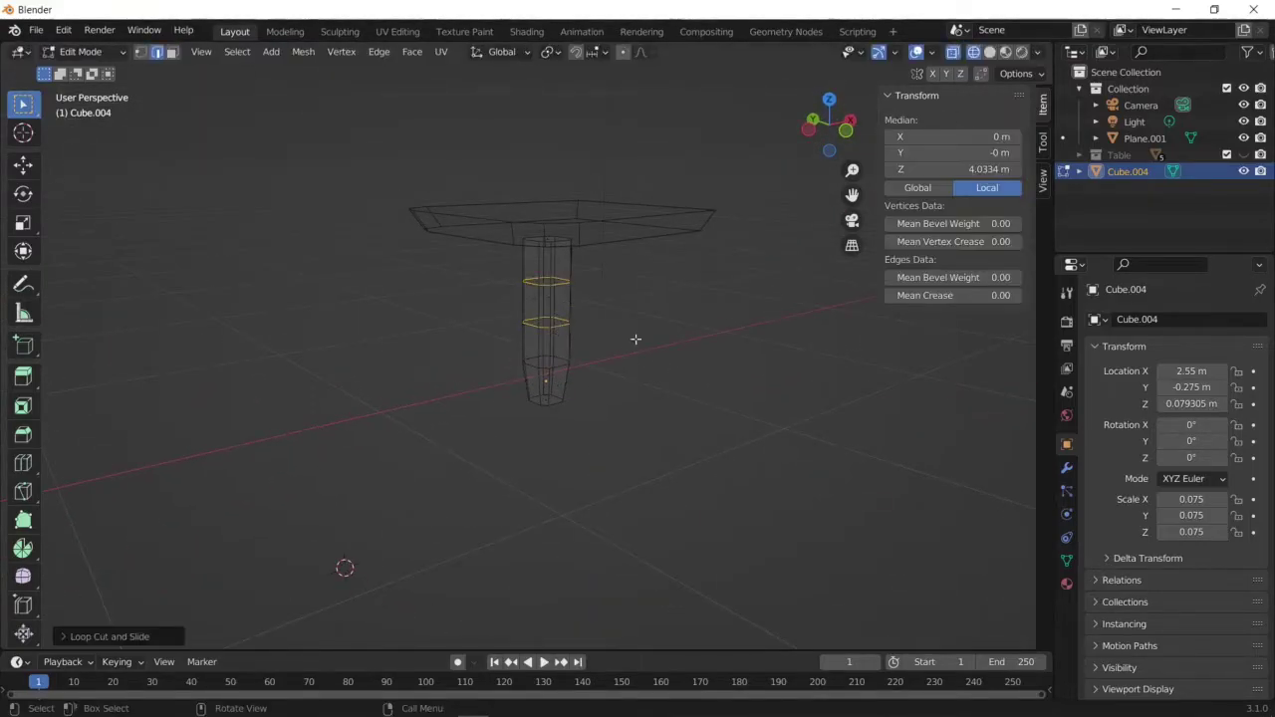
pyautogui.click(637, 394)
pyautogui.moveTo(637, 393); pyautogui.dragTo(640, 437, button='middle')
pyautogui.rightClick(672, 446)
# Extrude the ring faces along their normals and push the selected ring inward
pyautogui.hotkey('alt', 'e')
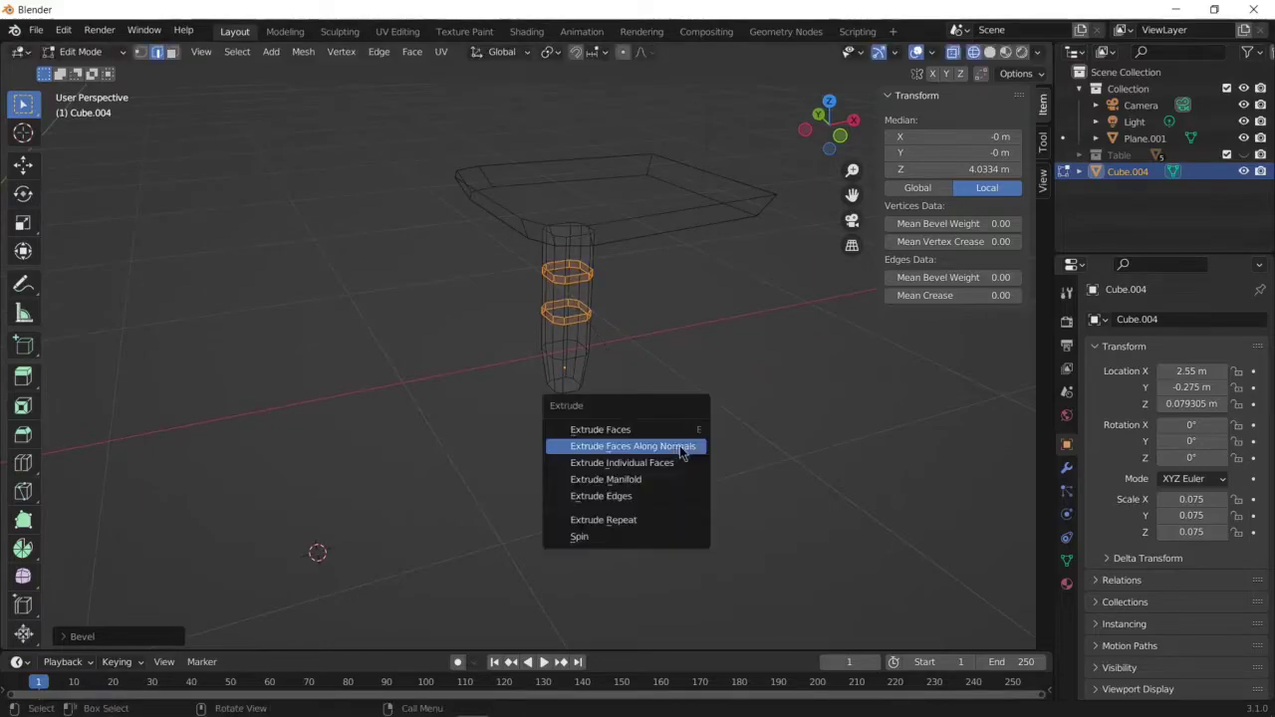
pyautogui.click(683, 447)
pyautogui.click(728, 456)
pyautogui.moveTo(728, 456); pyautogui.dragTo(607, 388, button='middle')
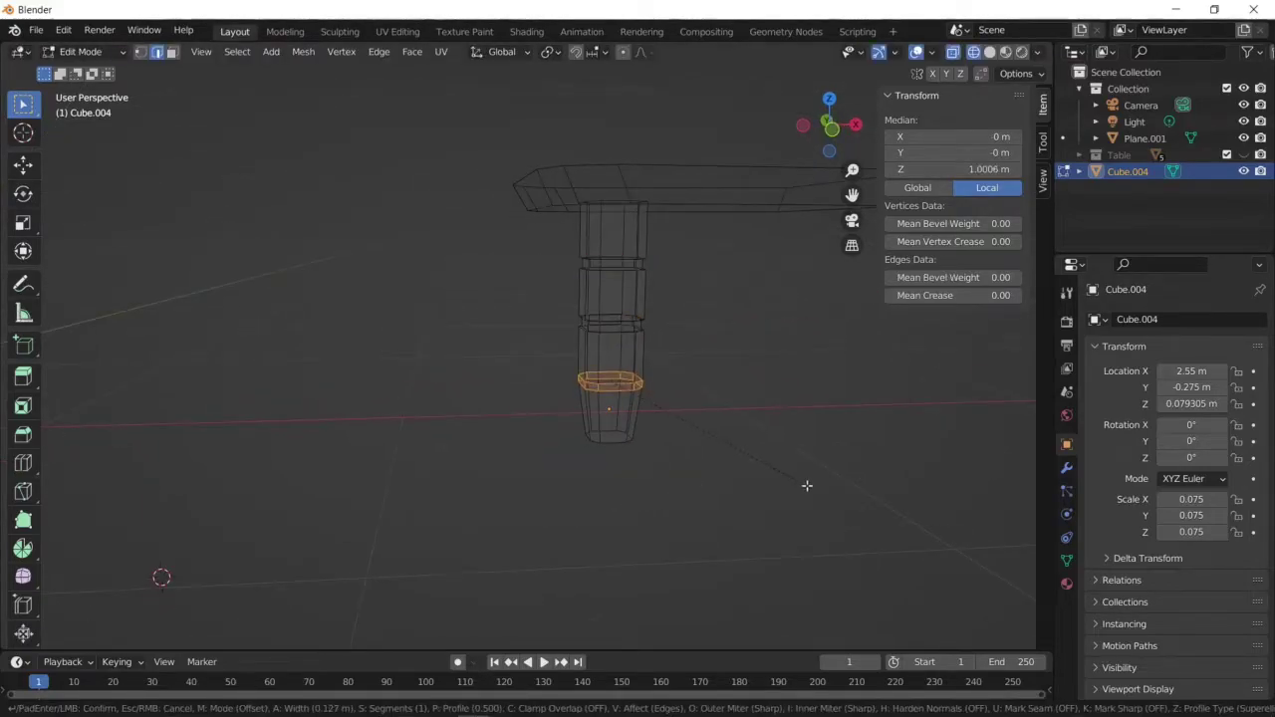
pyautogui.hotkey('alt', 's')
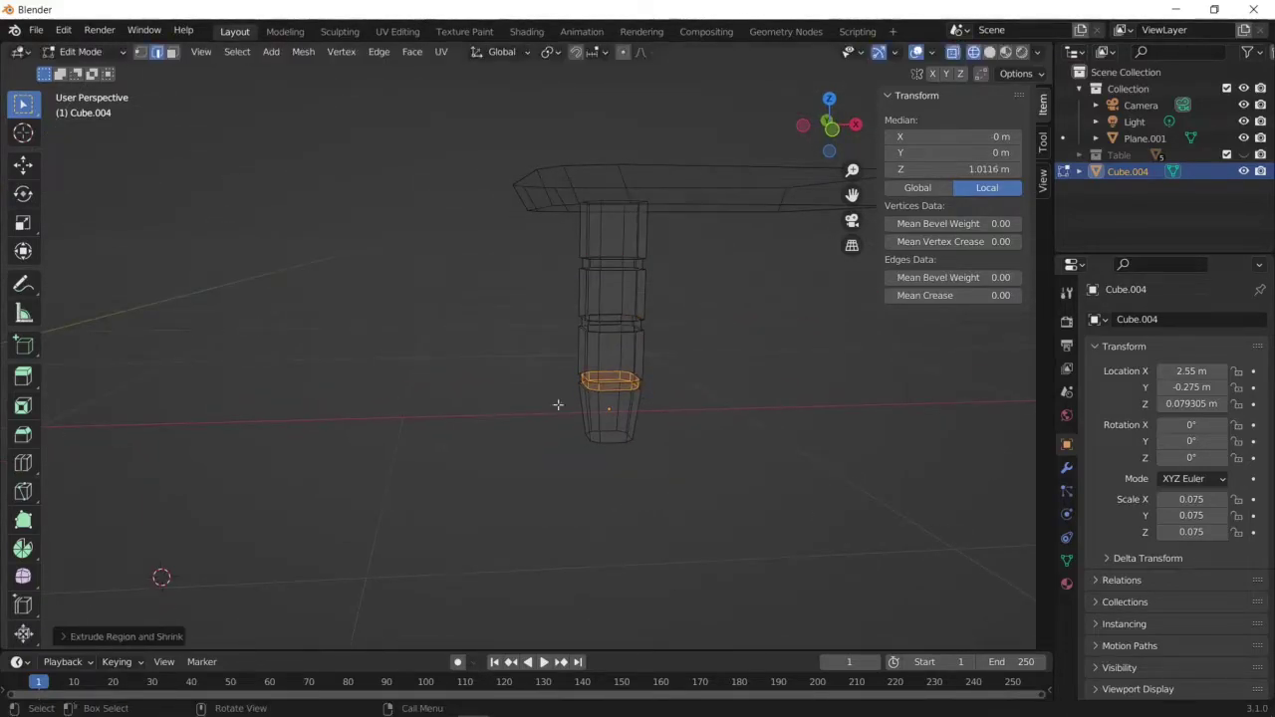
# Taper the leg's bottom face with two smooth proportional scales
pyautogui.moveTo(558, 404)
pyautogui.mouseDown(button='middle')
pyautogui.moveTo(669, 478)
pyautogui.moveTo(613, 524)
pyautogui.moveTo(630, 509)
pyautogui.mouseUp(button='middle')
pyautogui.press('s')
pyautogui.click(717, 484)
pyautogui.press('s')
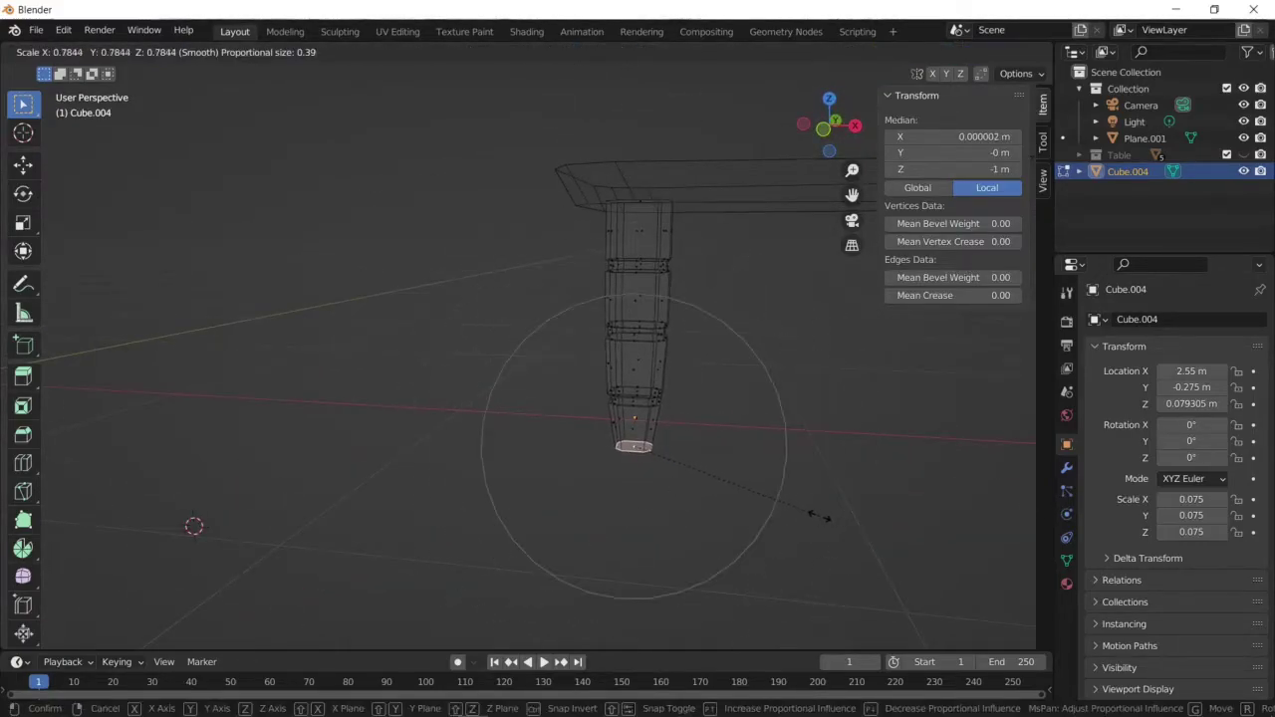
pyautogui.click(823, 516)
pyautogui.moveTo(823, 516)
pyautogui.mouseDown(button='middle')
pyautogui.moveTo(854, 441)
pyautogui.moveTo(531, 339)
pyautogui.mouseUp(button='middle')
pyautogui.press('s')
pyautogui.click(857, 443)
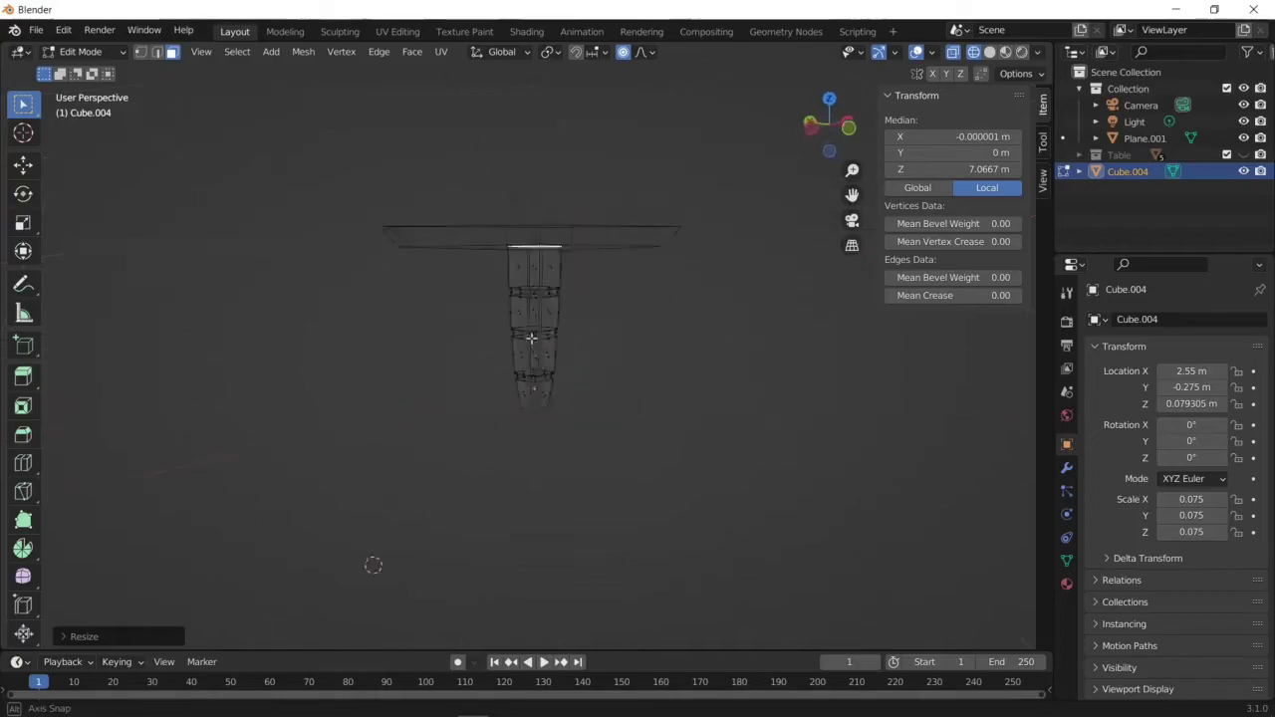
pyautogui.click(1144, 137)
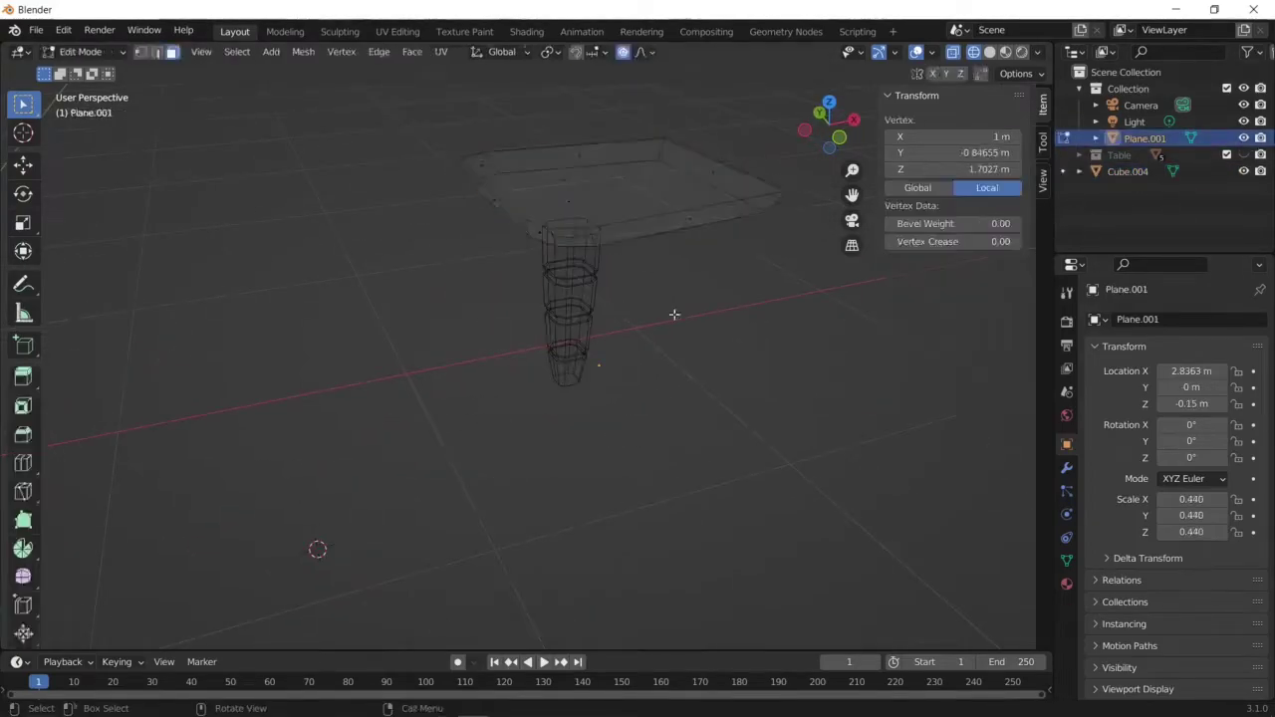
# Inset and bevel the seat's top face, sink its centre into a thin rim, and return to solid object view
pyautogui.moveTo(674, 316)
pyautogui.mouseDown(button='middle')
pyautogui.moveTo(609, 358)
pyautogui.moveTo(416, 206)
pyautogui.mouseUp(button='middle')
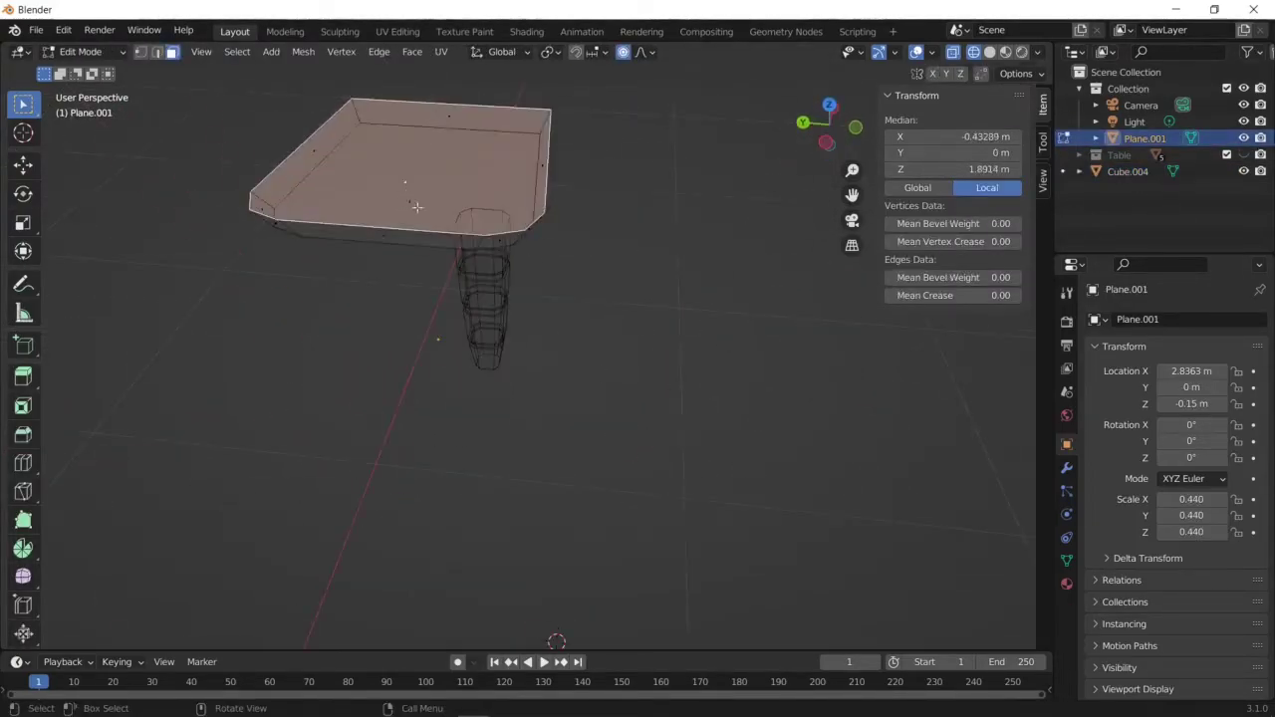
pyautogui.click(583, 249)
pyautogui.hotkey('ctrl', 'b')
pyautogui.click(603, 229)
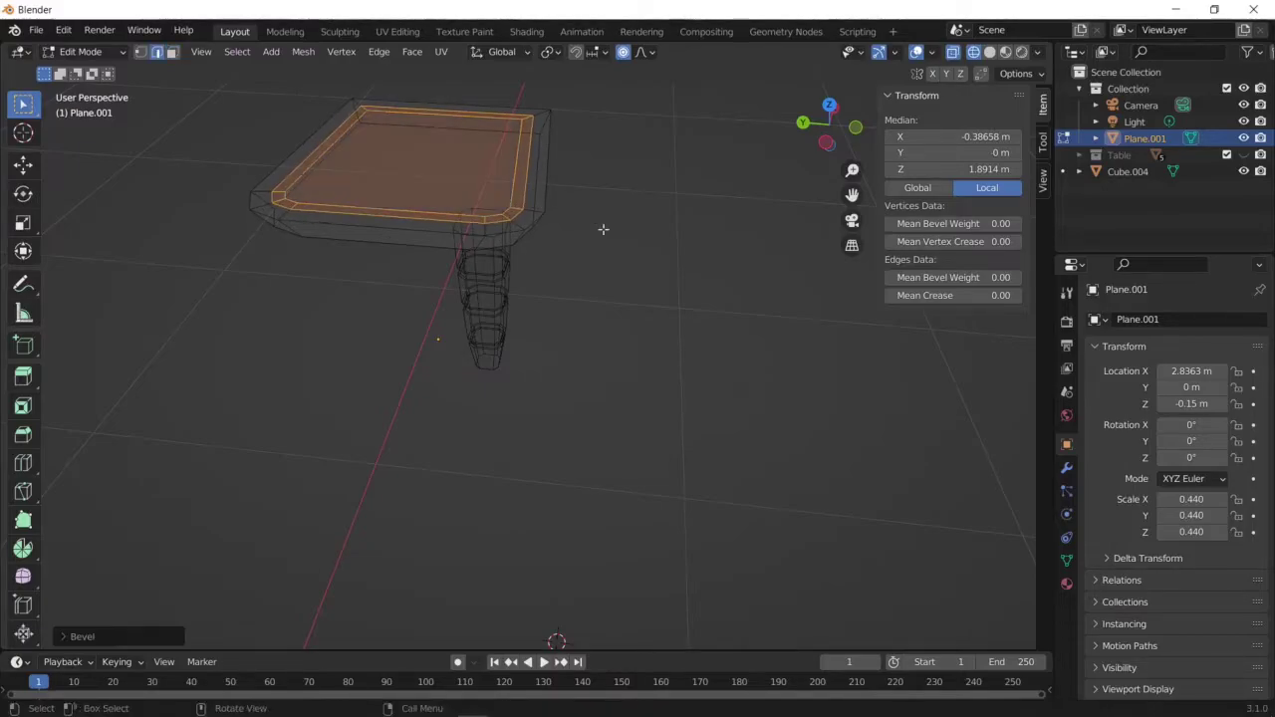
pyautogui.moveTo(603, 229)
pyautogui.mouseDown(button='middle')
pyautogui.moveTo(583, 287)
pyautogui.moveTo(631, 256)
pyautogui.mouseUp(button='middle')
pyautogui.hotkey('alt', 'e')
pyautogui.click(669, 264)
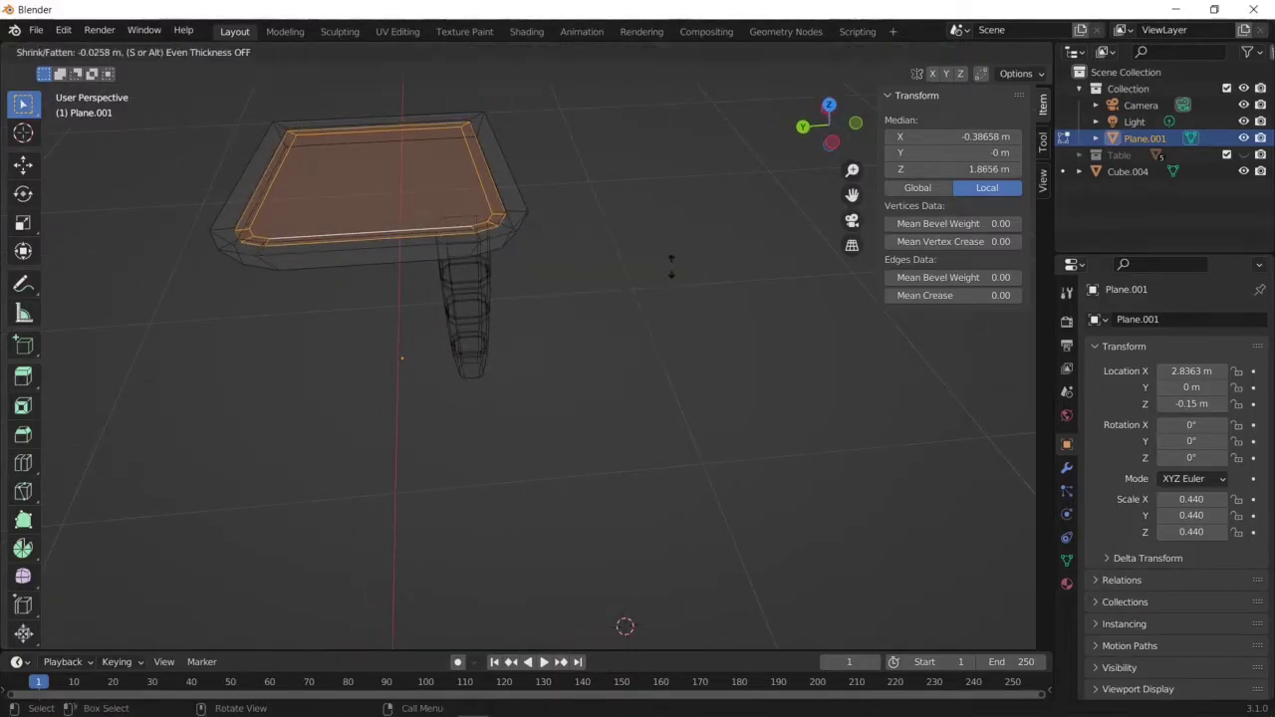
pyautogui.click(561, 186)
pyautogui.moveTo(441, 142)
pyautogui.mouseDown(button='middle')
pyautogui.moveTo(330, 470)
pyautogui.moveTo(706, 347)
pyautogui.moveTo(525, 261)
pyautogui.mouseUp(button='middle')
pyautogui.click(730, 354)
pyautogui.press('Tab')
pyautogui.hotkey('alt', 'z')
# Duplicate the chair leg and adjust the copy's Z location in top wireframe view
pyautogui.click(439, 329)
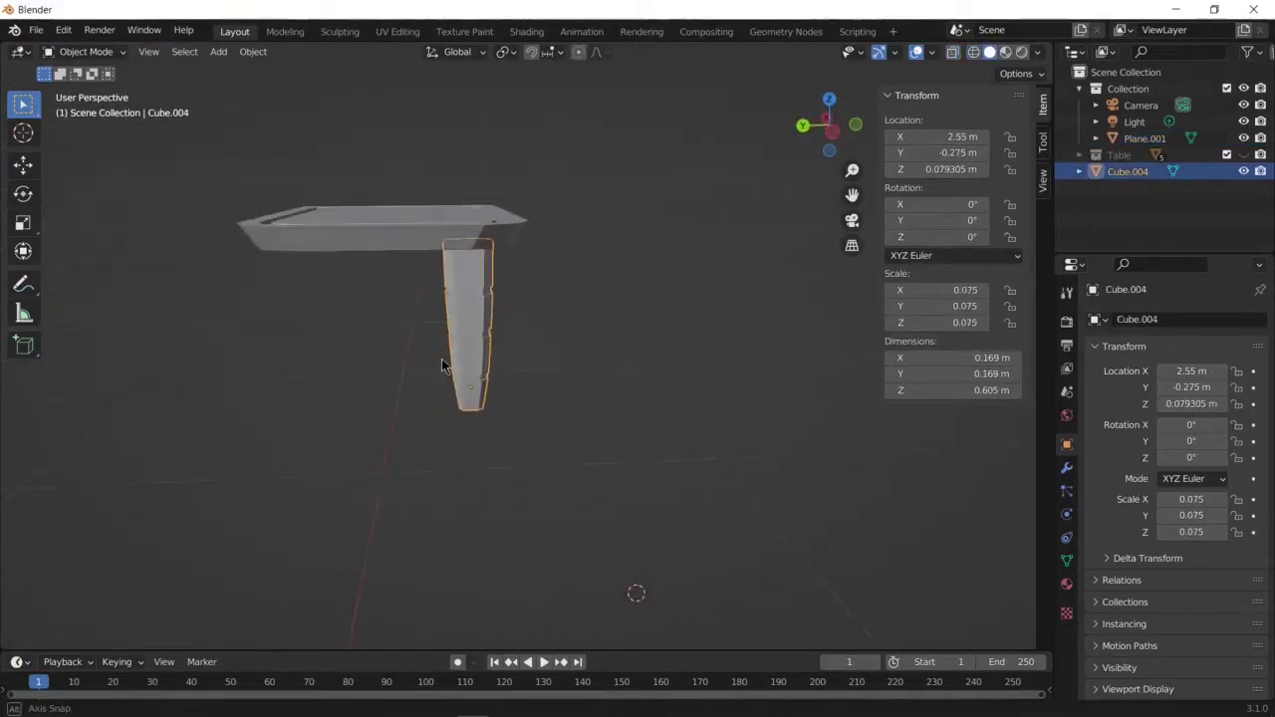
pyautogui.hotkey('shift', 'd')
pyautogui.click(528, 289)
pyautogui.press('KP_7')
pyautogui.hotkey('shift', 'z')
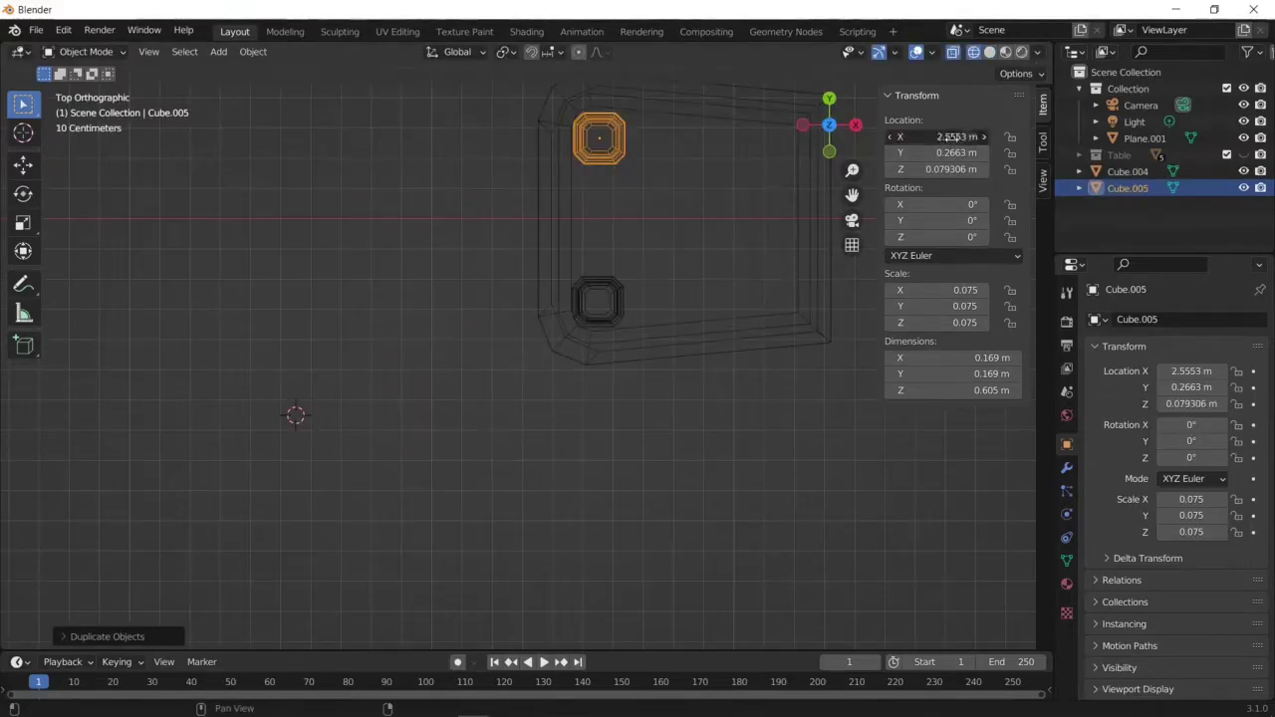
pyautogui.click(598, 302)
pyautogui.click(597, 139)
pyautogui.doubleClick(927, 169)
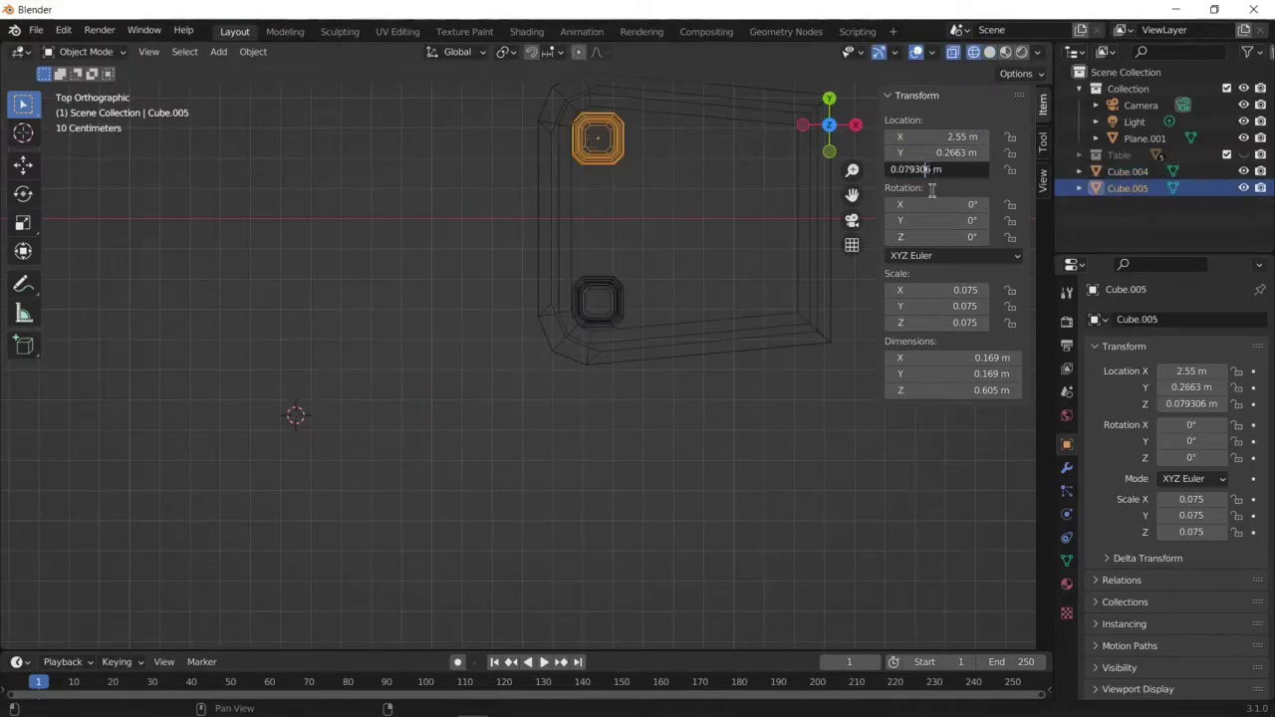
pyautogui.moveTo(637, 276)
pyautogui.mouseDown(button='middle')
pyautogui.moveTo(731, 469)
pyautogui.moveTo(692, 256)
pyautogui.moveTo(595, 174)
pyautogui.mouseUp(button='middle')
# Duplicate the leg pair to the other end and set a new leg's X and Y location
pyautogui.hotkey('shift', 'd')
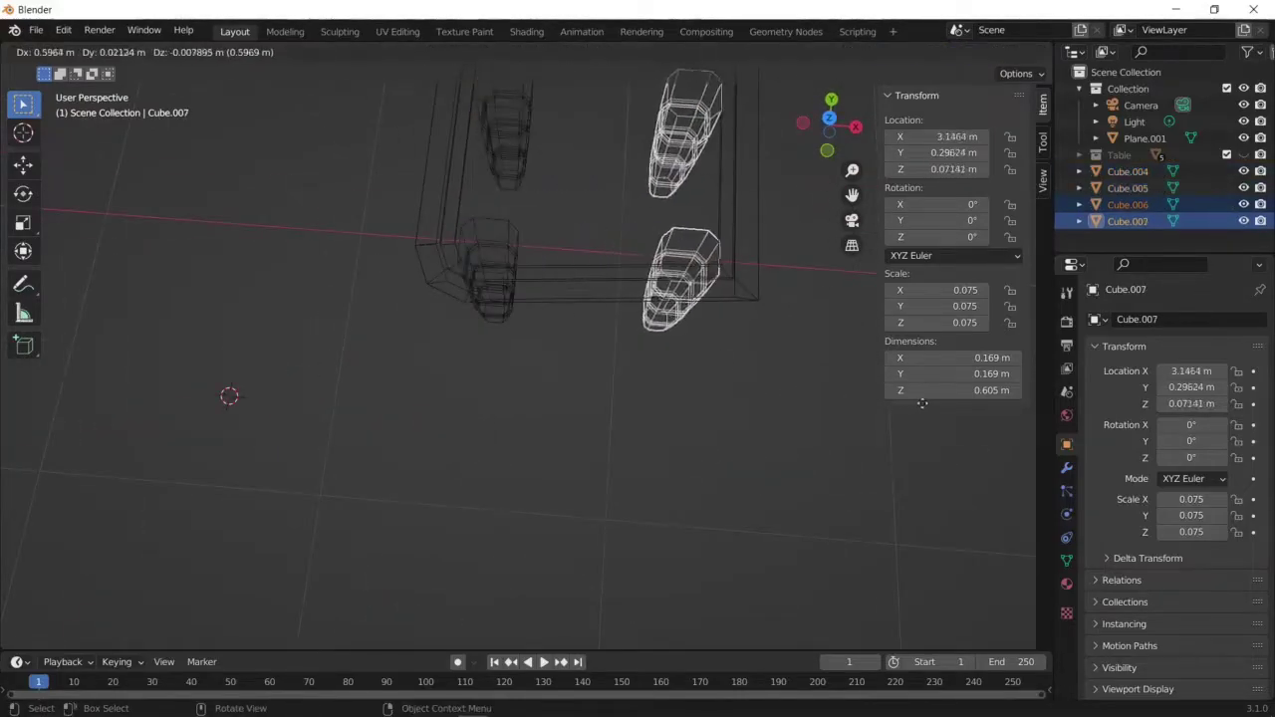
pyautogui.moveTo(763, 402); pyautogui.dragTo(401, 243, button='middle')
pyautogui.click(1127, 204)
pyautogui.doubleClick(933, 136)
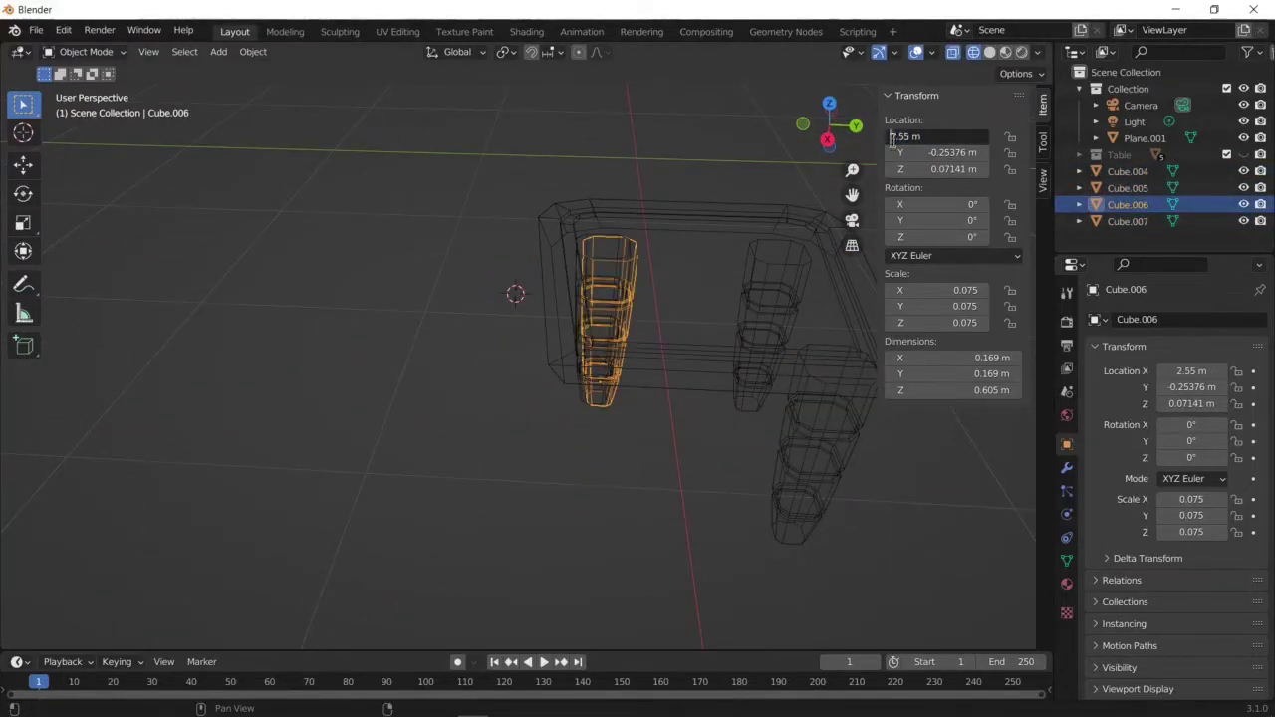
pyautogui.moveTo(619, 196); pyautogui.dragTo(649, 263, button='middle')
pyautogui.doubleClick(951, 137)
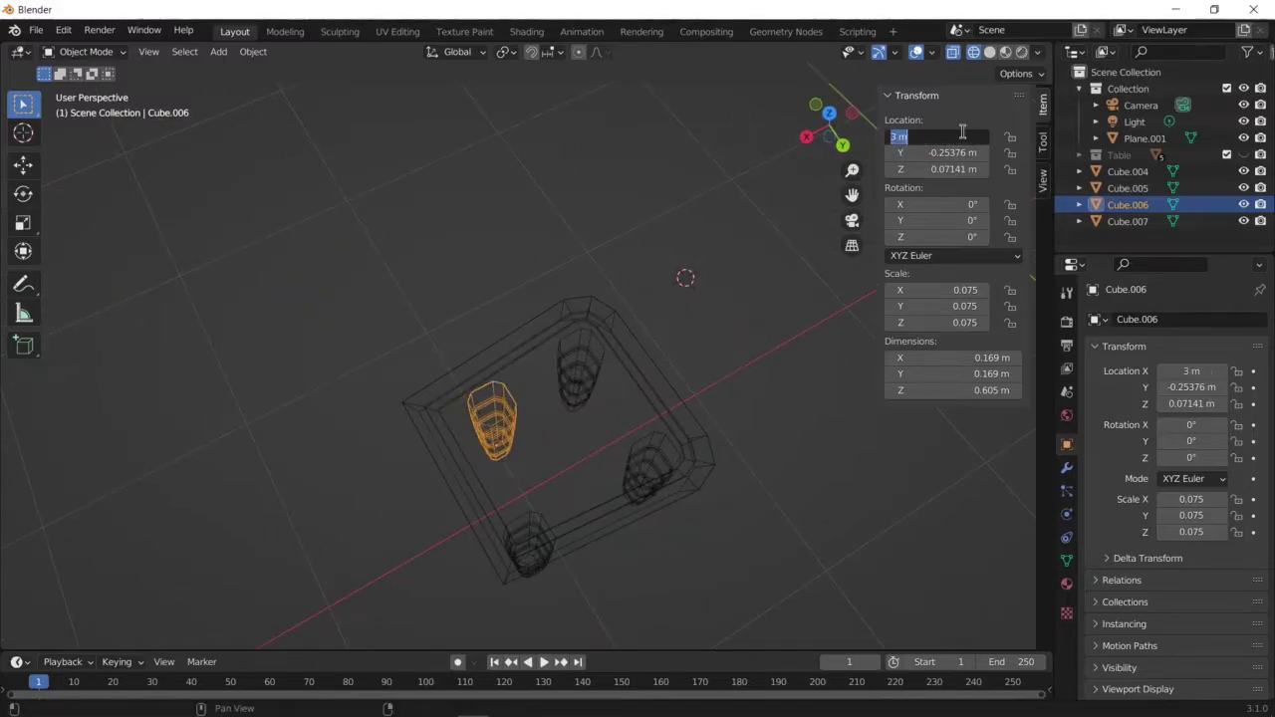
pyautogui.hotkey('ctrl', 'z')
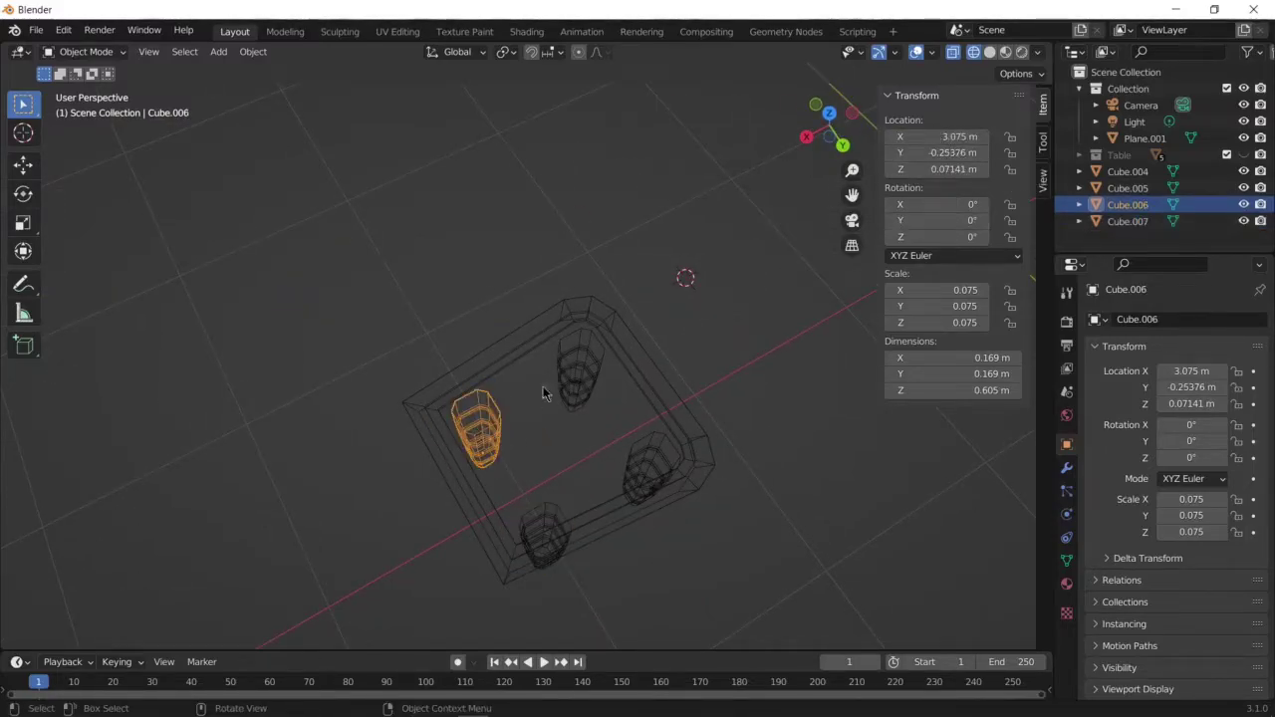
pyautogui.doubleClick(935, 154)
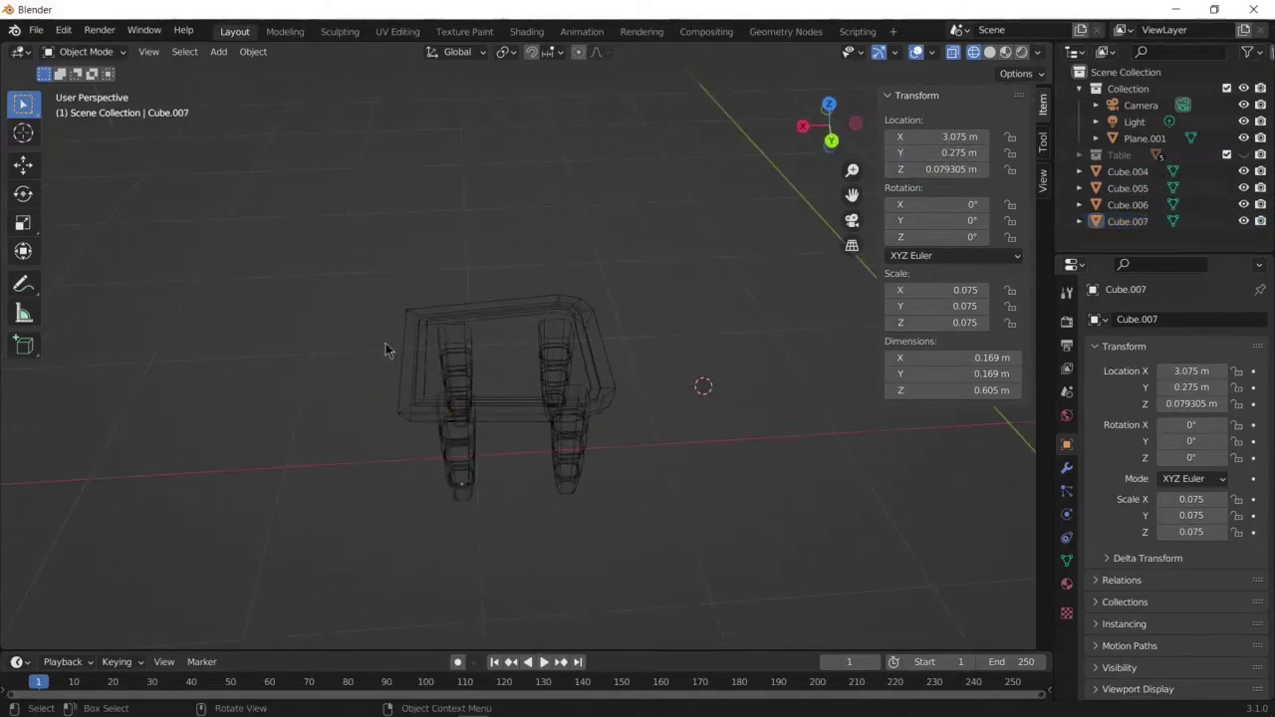
pyautogui.moveTo(387, 349); pyautogui.dragTo(470, 282, button='middle')
# Inspect the leg's mesh in Edit Mode, select all of it, and return to Object Mode
pyautogui.press('Tab')
pyautogui.moveTo(704, 455)
pyautogui.mouseDown(button='middle')
pyautogui.moveTo(602, 466)
pyautogui.moveTo(658, 452)
pyautogui.mouseUp(button='middle')
pyautogui.press('g')
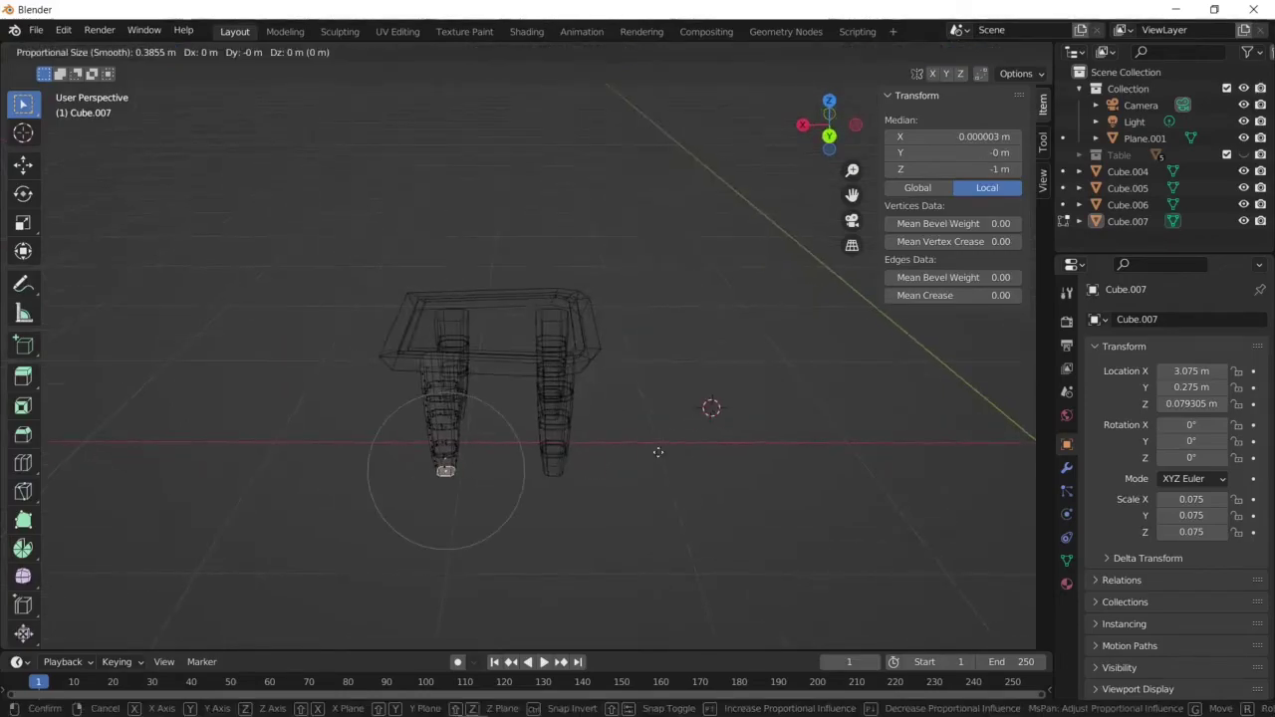
pyautogui.press('Escape')
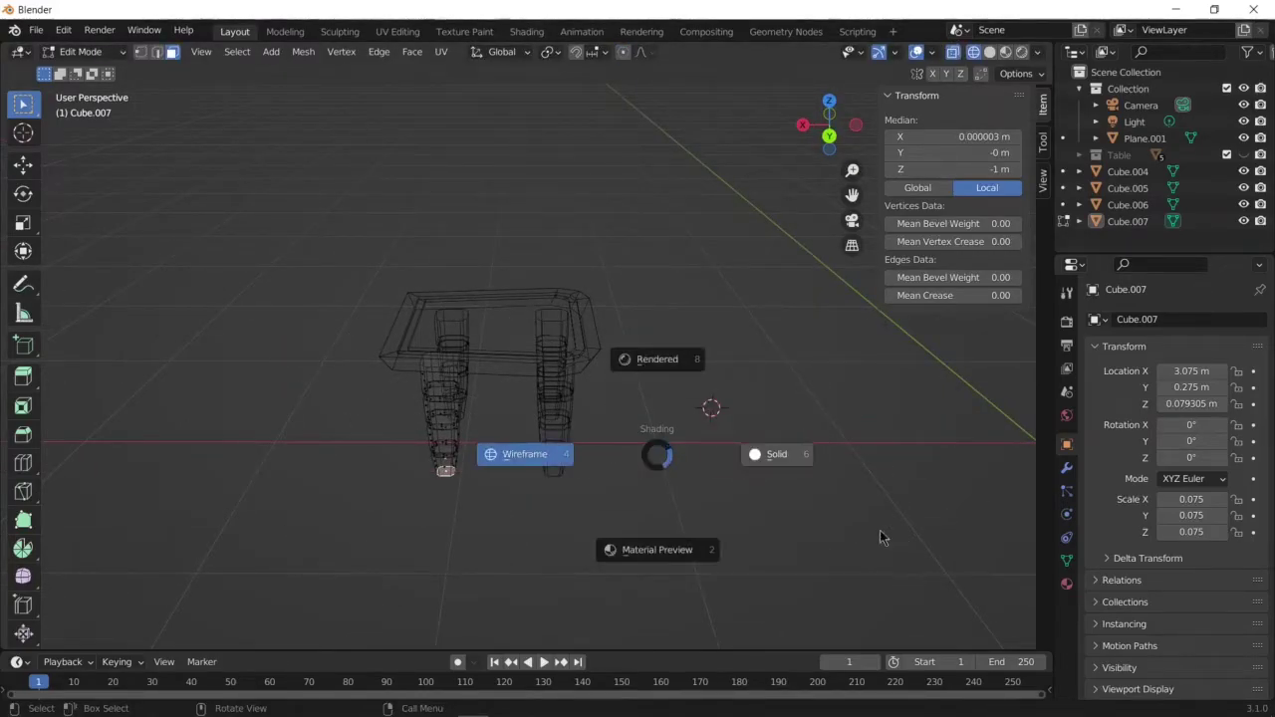
pyautogui.moveTo(797, 512)
pyautogui.mouseDown(button='middle')
pyautogui.moveTo(287, 452)
pyautogui.moveTo(800, 298)
pyautogui.mouseUp(button='middle')
pyautogui.press('a')
pyautogui.press('Tab')
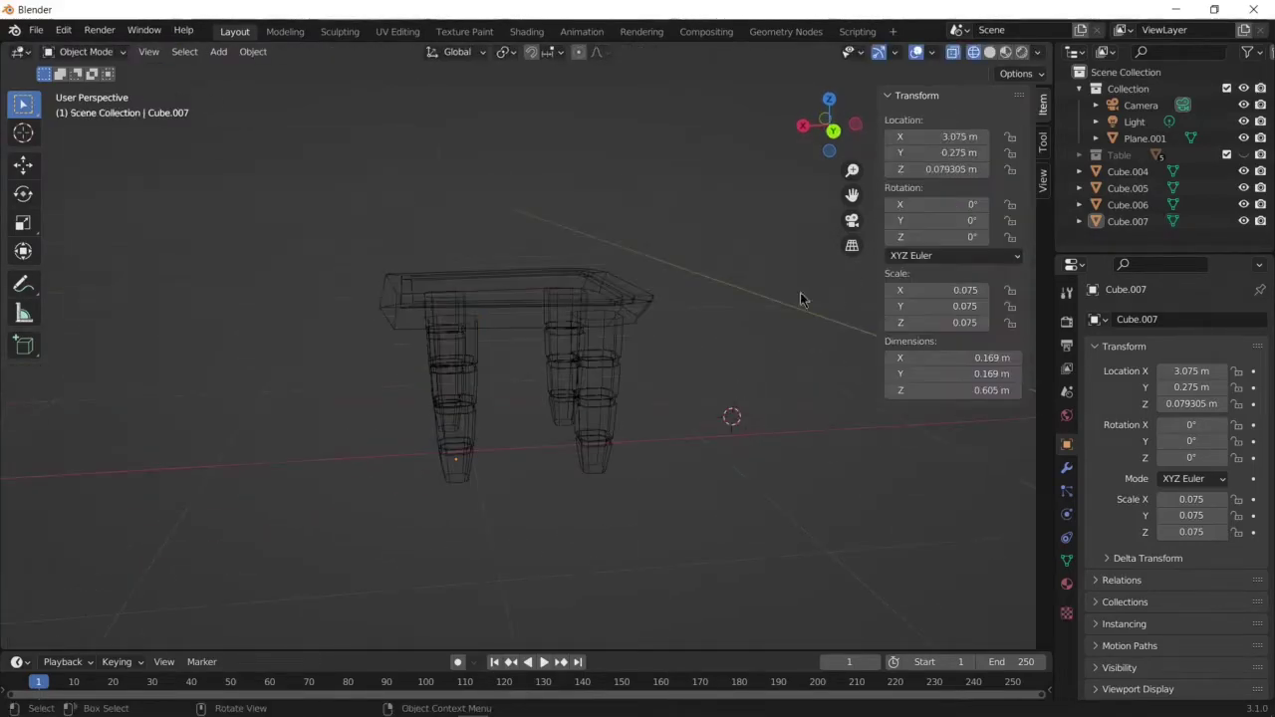
# Adjust leg Cube.007's X location, then put the seat top Plane.001 into Edit Mode
pyautogui.click(1128, 221)
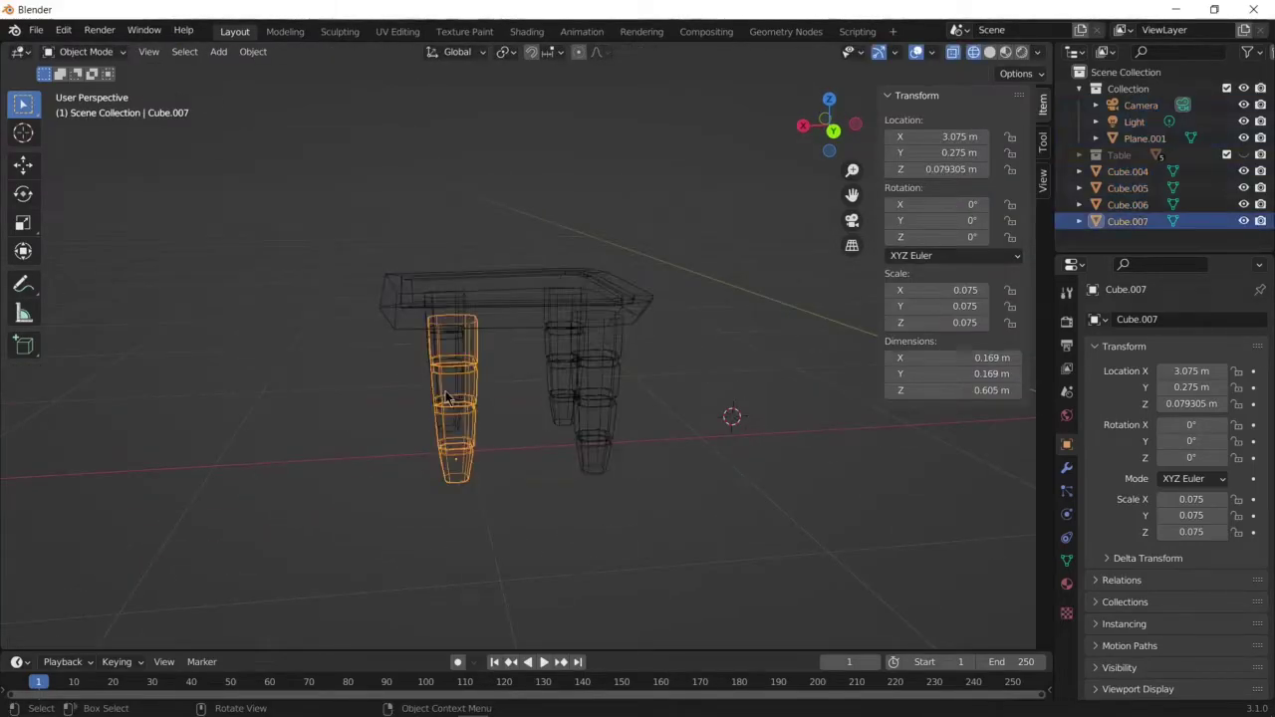
pyautogui.click(968, 136)
pyautogui.click(327, 278)
pyautogui.moveTo(327, 279)
pyautogui.mouseDown(button='middle')
pyautogui.moveTo(198, 379)
pyautogui.moveTo(270, 506)
pyautogui.moveTo(460, 249)
pyautogui.mouseUp(button='middle')
pyautogui.press('Tab')
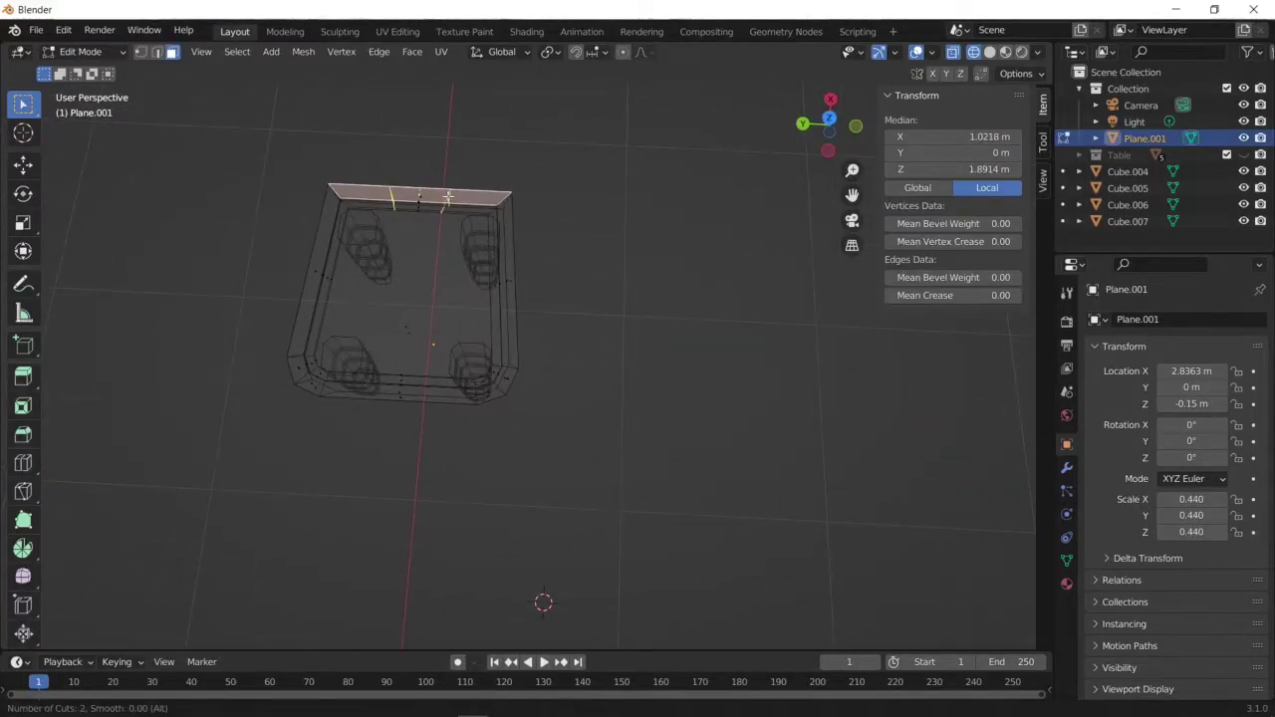
# Add two loop cuts across the seat and extrude its two back faces upward into posts
pyautogui.click(448, 197)
pyautogui.moveTo(448, 198)
pyautogui.mouseDown(button='middle')
pyautogui.moveTo(584, 251)
pyautogui.moveTo(512, 265)
pyautogui.moveTo(524, 342)
pyautogui.moveTo(286, 321)
pyautogui.mouseUp(button='middle')
pyautogui.click(286, 322)
pyautogui.keyDown('shift'); pyautogui.click(358, 538); pyautogui.keyUp('shift')
pyautogui.moveTo(359, 538)
pyautogui.mouseDown(button='middle')
pyautogui.moveTo(290, 433)
pyautogui.moveTo(432, 521)
pyautogui.mouseUp(button='middle')
pyautogui.press('e')
pyautogui.click(524, 336)
# Try extruding a post edge vertically, then clear the selection and turn off proportional editing
pyautogui.press('2')
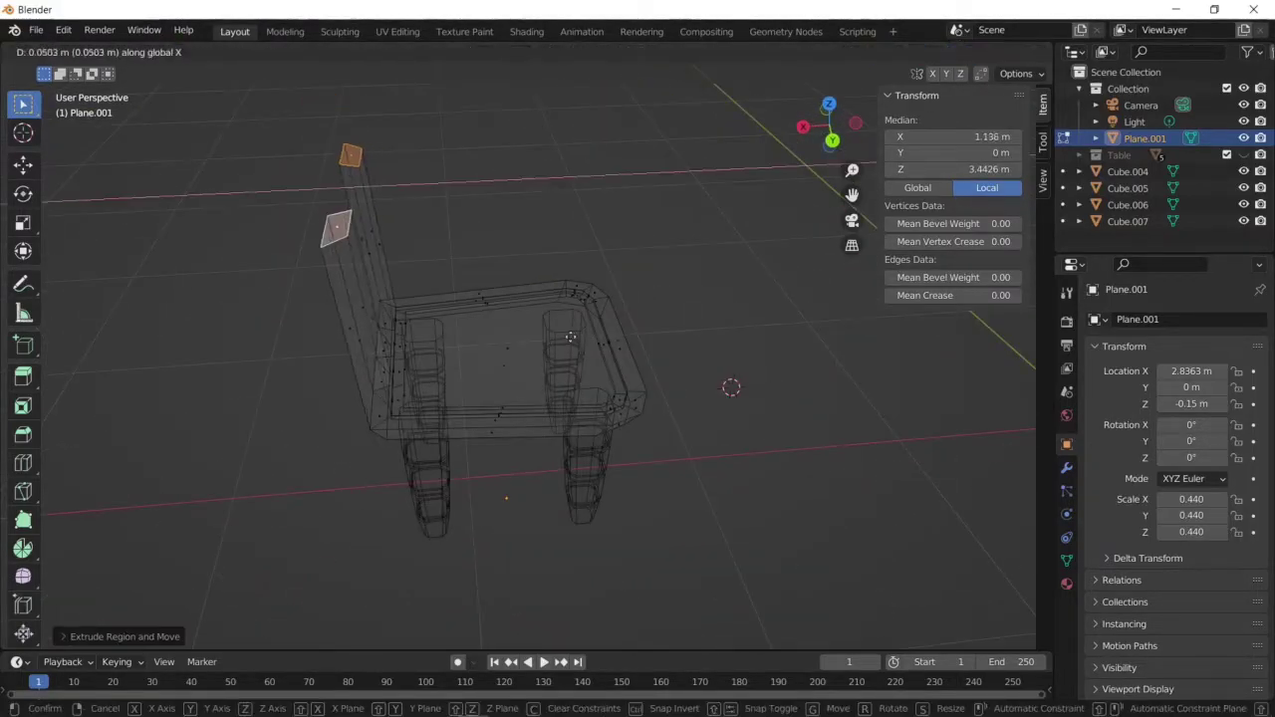
pyautogui.moveTo(524, 335); pyautogui.dragTo(533, 245, button='middle')
pyautogui.click(533, 245)
pyautogui.moveTo(653, 282)
pyautogui.mouseDown(button='middle')
pyautogui.moveTo(649, 270)
pyautogui.moveTo(626, 288)
pyautogui.moveTo(768, 455)
pyautogui.moveTo(757, 458)
pyautogui.mouseUp(button='middle')
pyautogui.press('e')
pyautogui.press('z')
pyautogui.press('Escape')
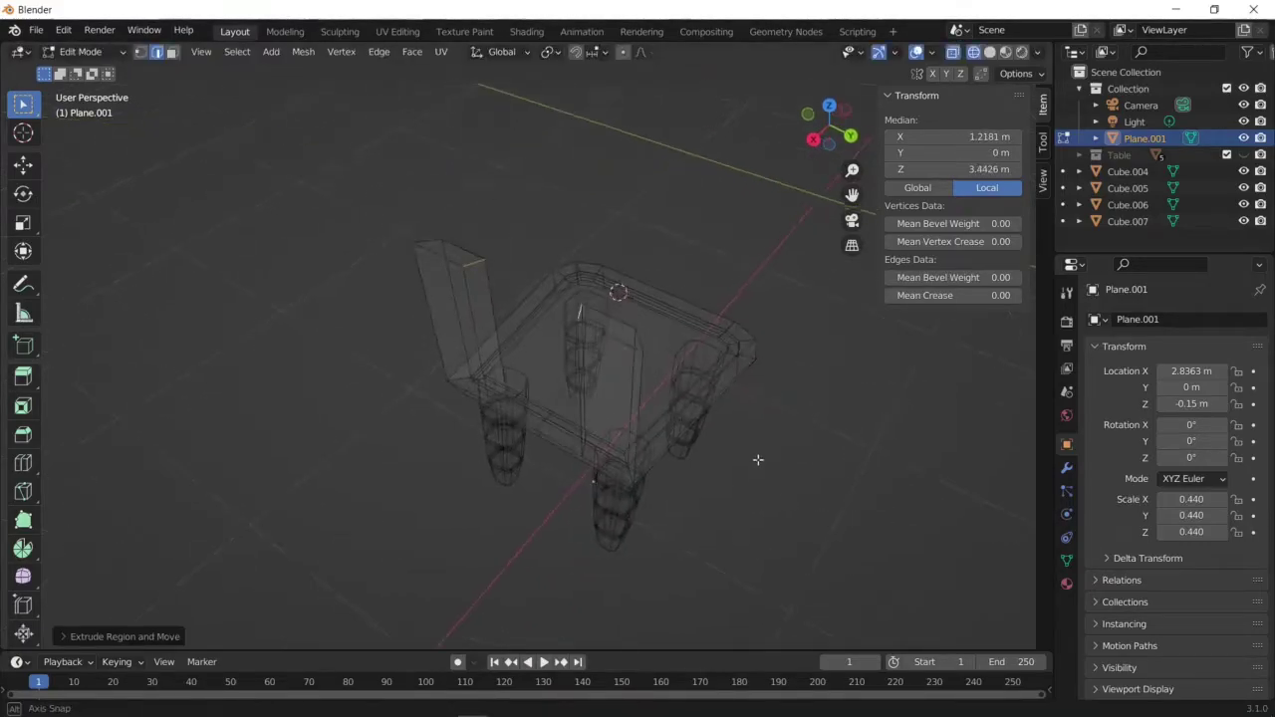
pyautogui.moveTo(800, 381)
pyautogui.mouseDown(button='middle')
pyautogui.moveTo(395, 409)
pyautogui.moveTo(867, 506)
pyautogui.moveTo(697, 379)
pyautogui.moveTo(723, 362)
pyautogui.moveTo(468, 270)
pyautogui.mouseUp(button='middle')
pyautogui.hotkey('alt', 'a')
pyautogui.press('o')
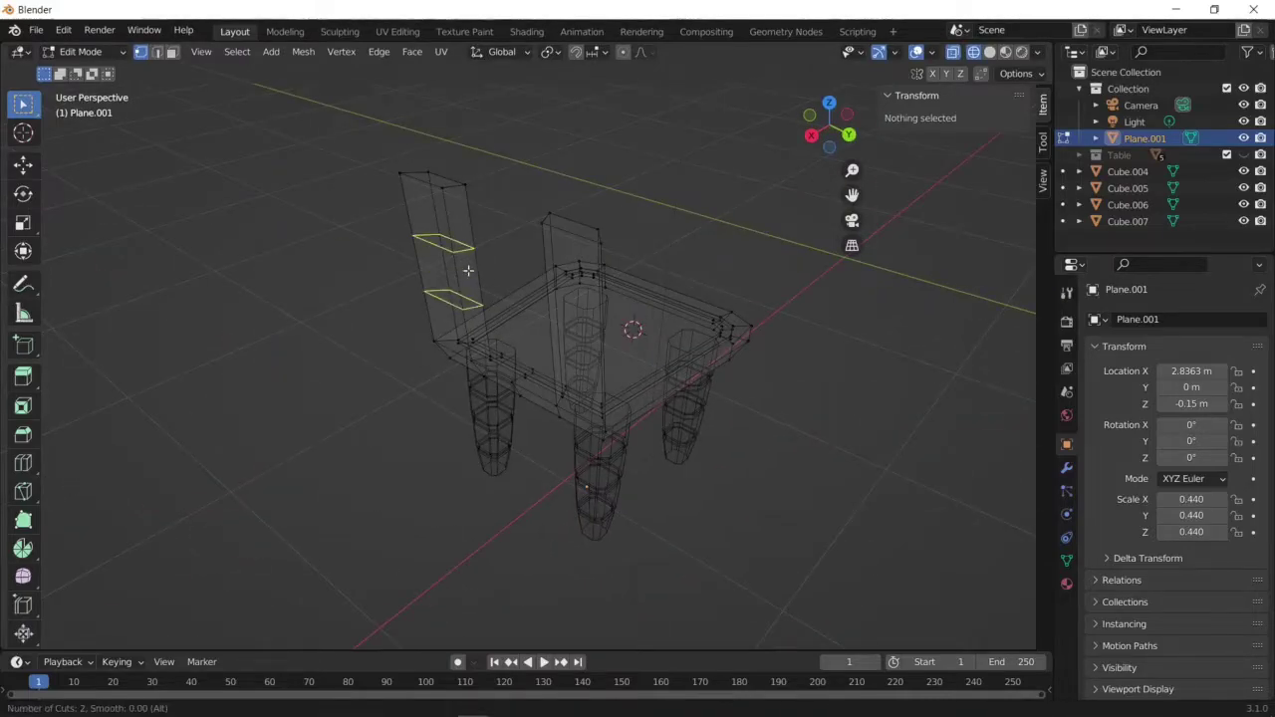
# Add two loop cuts across a back post
pyautogui.click(468, 270)
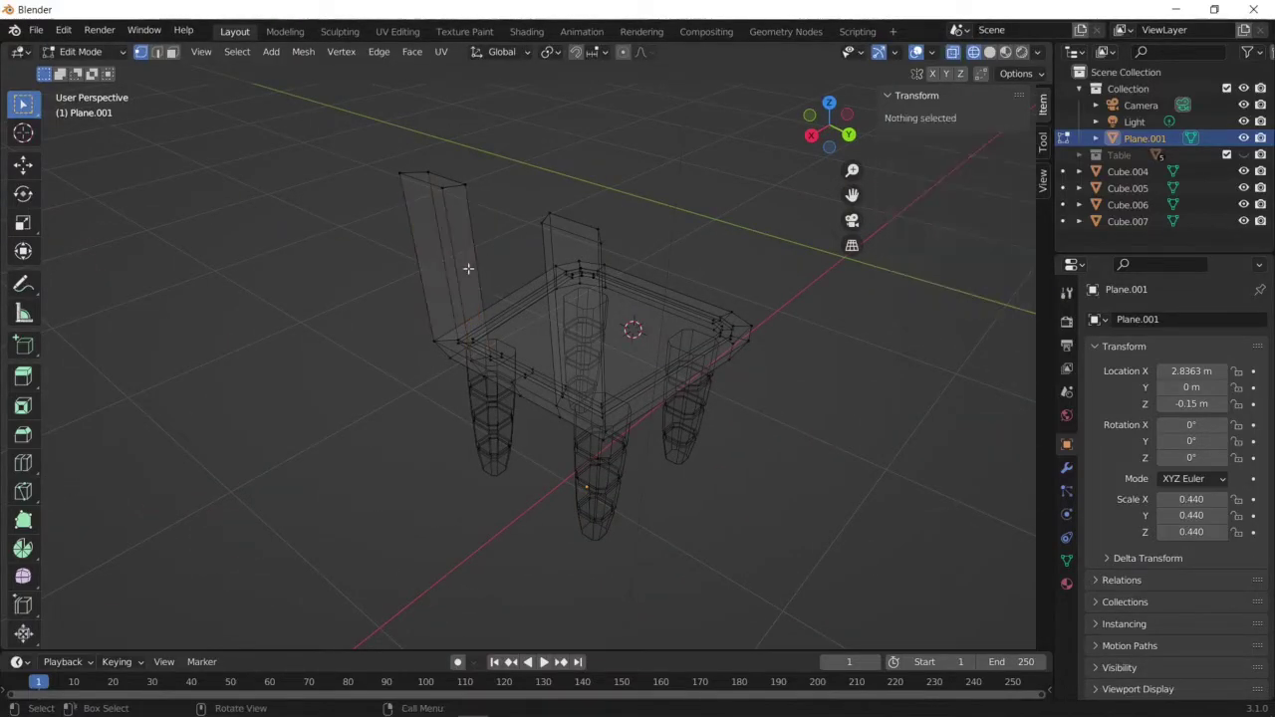
pyautogui.hotkey('ctrl', 'z')
pyautogui.hotkey('ctrl', 'r')
pyautogui.click(469, 281)
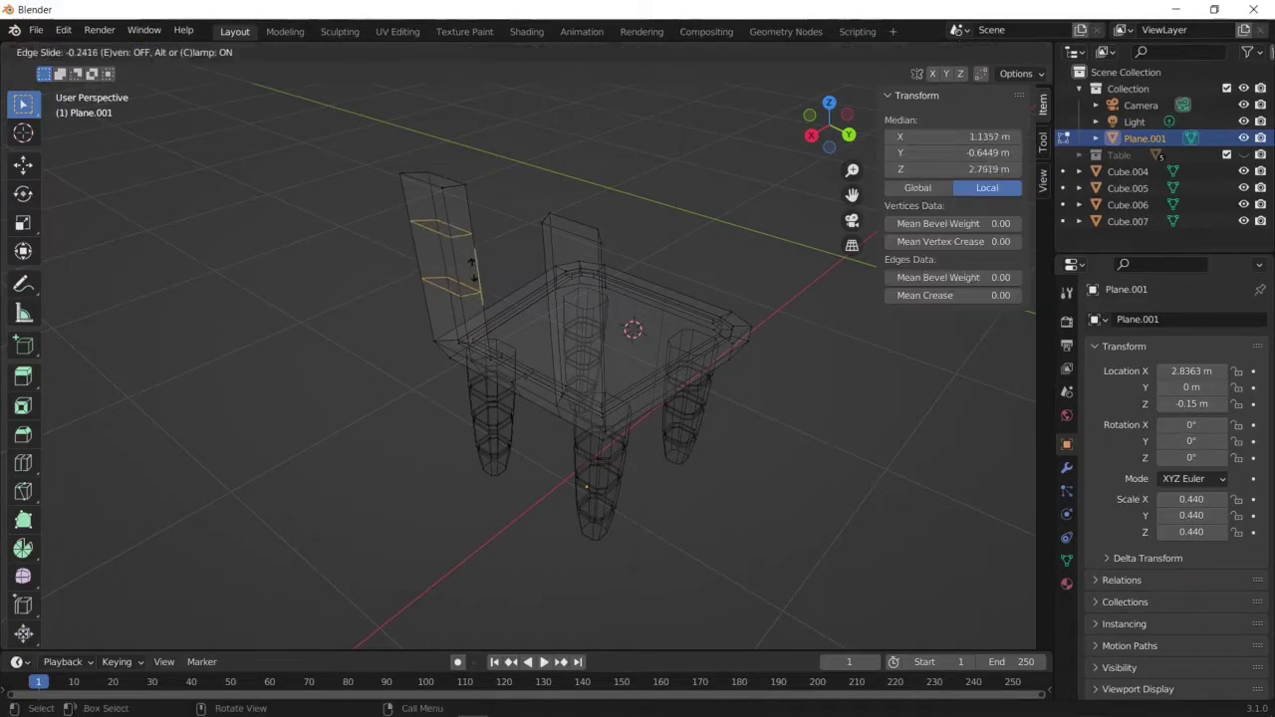
pyautogui.click(471, 249)
pyautogui.moveTo(472, 249)
pyautogui.mouseDown(button='middle')
pyautogui.moveTo(754, 221)
pyautogui.moveTo(473, 250)
pyautogui.moveTo(766, 295)
pyautogui.mouseUp(button='middle')
# Select faces on both back posts and move them along Y
pyautogui.click(461, 199)
pyautogui.keyDown('shift'); pyautogui.click(475, 282); pyautogui.keyUp('shift')
pyautogui.click(871, 355)
pyautogui.moveTo(871, 356)
pyautogui.mouseDown(button='middle')
pyautogui.moveTo(424, 359)
pyautogui.moveTo(288, 295)
pyautogui.mouseUp(button='middle')
pyautogui.click(471, 269)
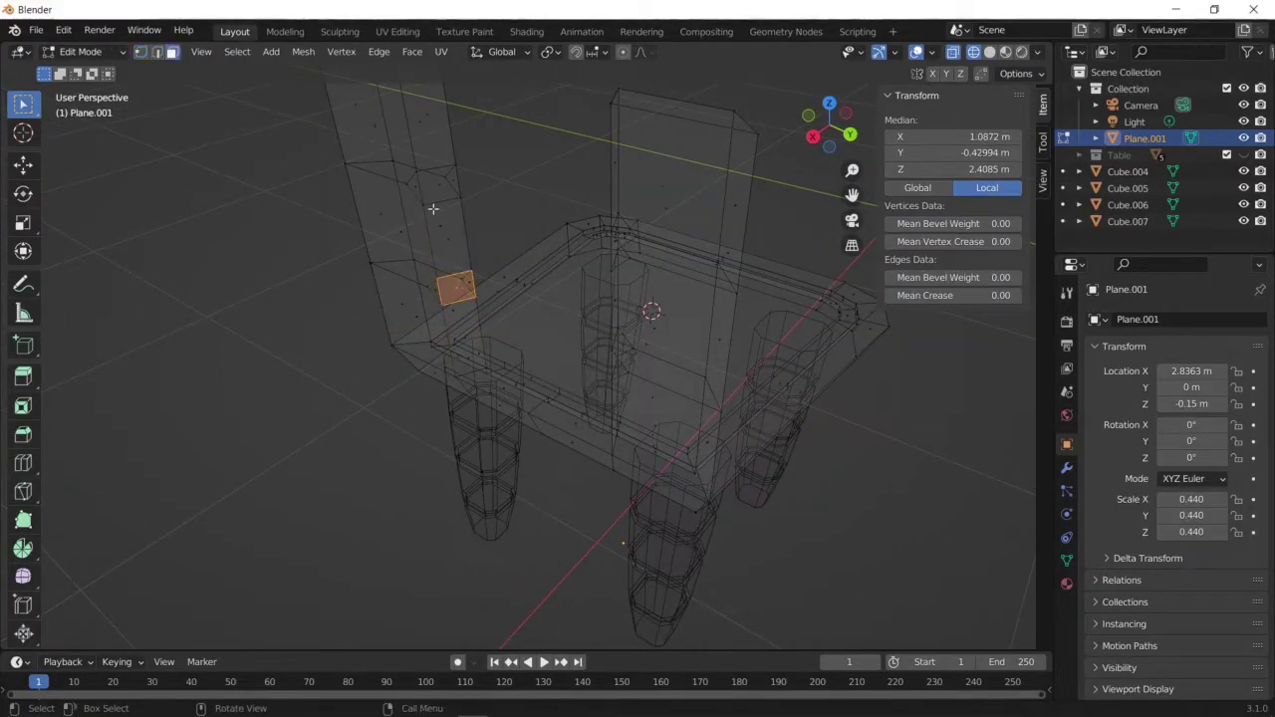
pyautogui.keyDown('shift'); pyautogui.click(839, 299); pyautogui.keyUp('shift')
pyautogui.moveTo(433, 208)
pyautogui.mouseDown(button='middle')
pyautogui.moveTo(840, 299)
pyautogui.moveTo(795, 456)
pyautogui.mouseUp(button='middle')
pyautogui.click(884, 486)
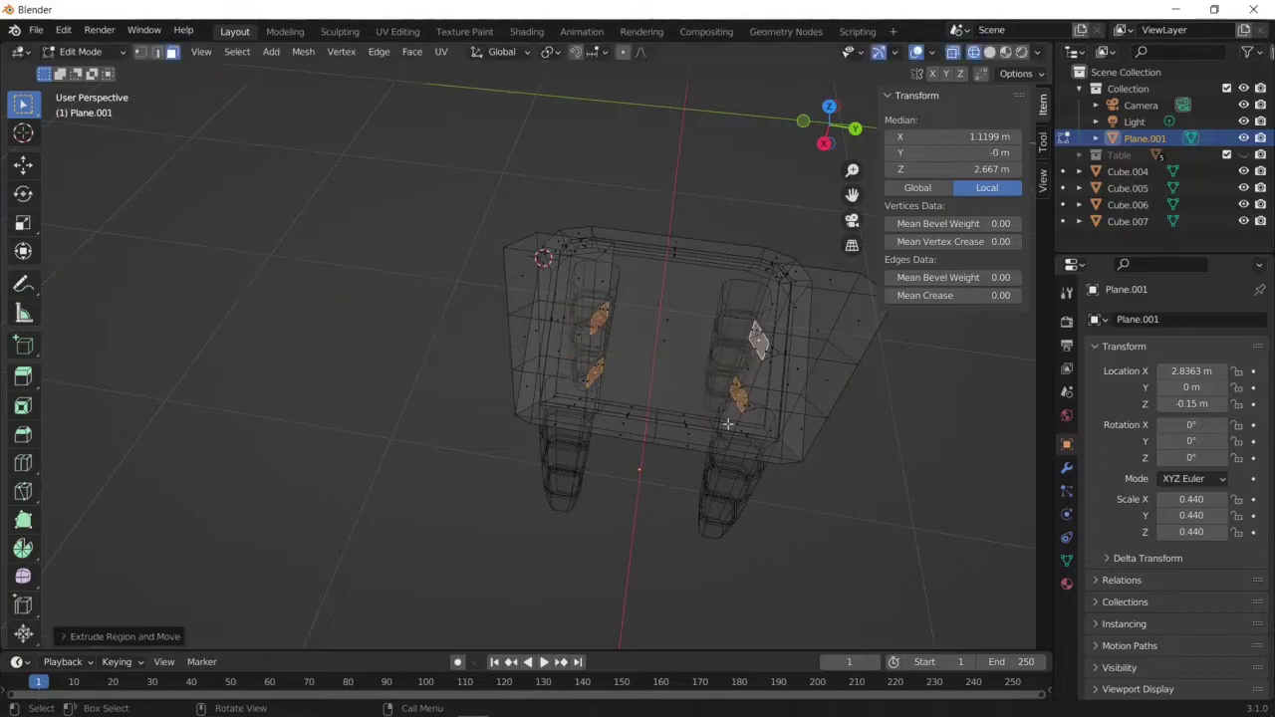
pyautogui.moveTo(883, 486)
pyautogui.mouseDown(button='middle')
pyautogui.moveTo(840, 382)
pyautogui.moveTo(771, 521)
pyautogui.mouseUp(button='middle')
pyautogui.press('g')
pyautogui.press('Escape')
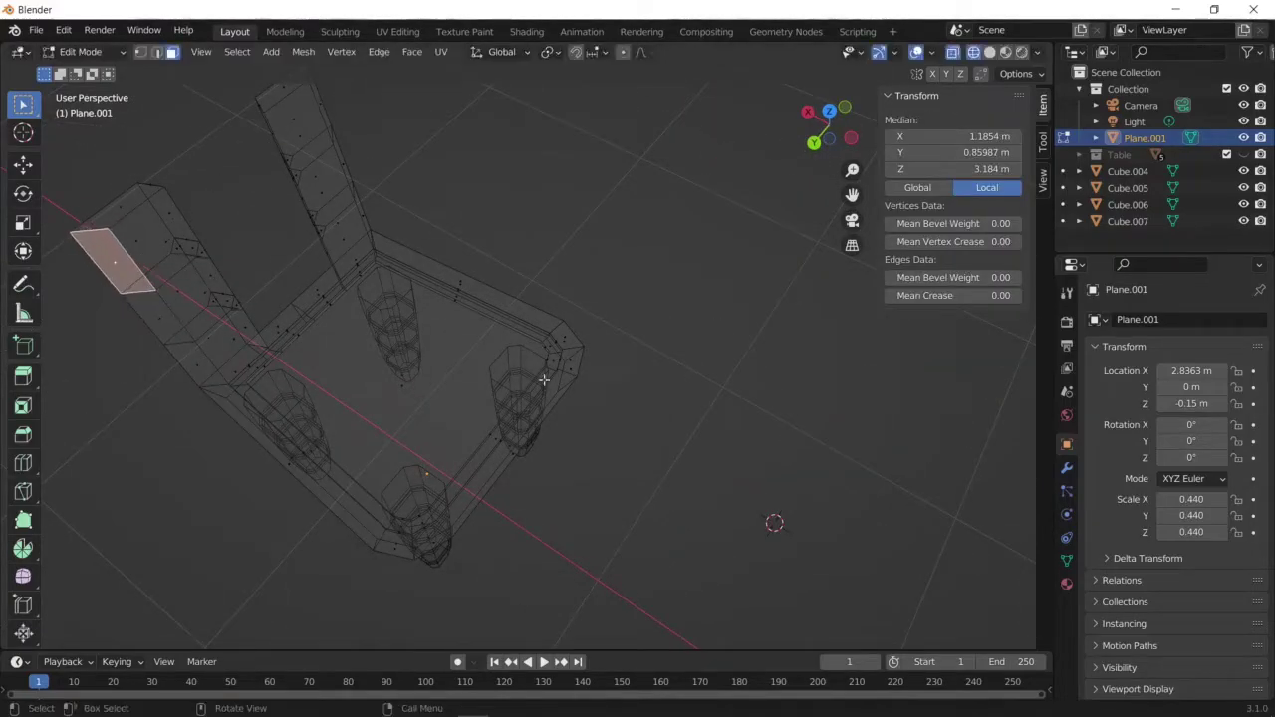
# Select a corner vertex at the post tops, adjust it along Y, then deselect all
pyautogui.hotkey('alt', 'a')
pyautogui.moveTo(541, 379); pyautogui.dragTo(319, 199, button='middle')
pyautogui.press('1')
pyautogui.click(304, 178)
pyautogui.press('g')
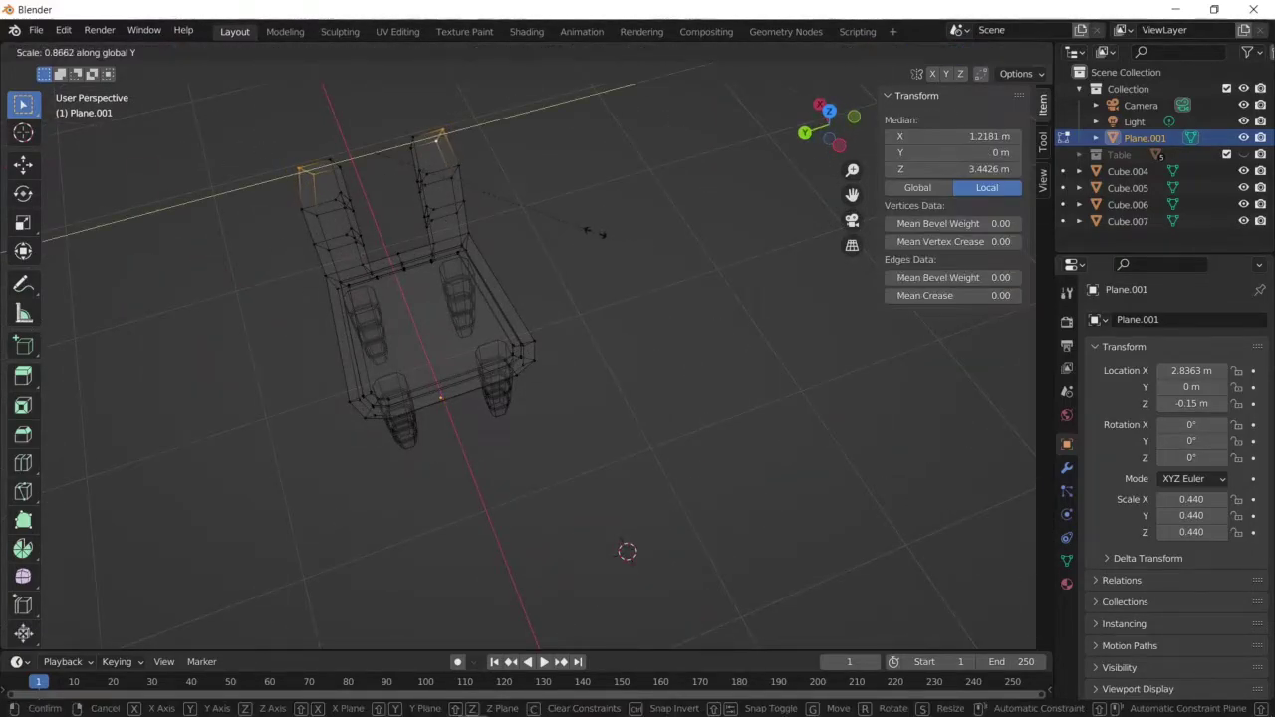
pyautogui.press('Escape')
pyautogui.hotkey('alt', 'a')
# Select and deselect the chair mesh, dismiss a stray menu, and zoom in on the back
pyautogui.press('a')
pyautogui.click(163, 662)
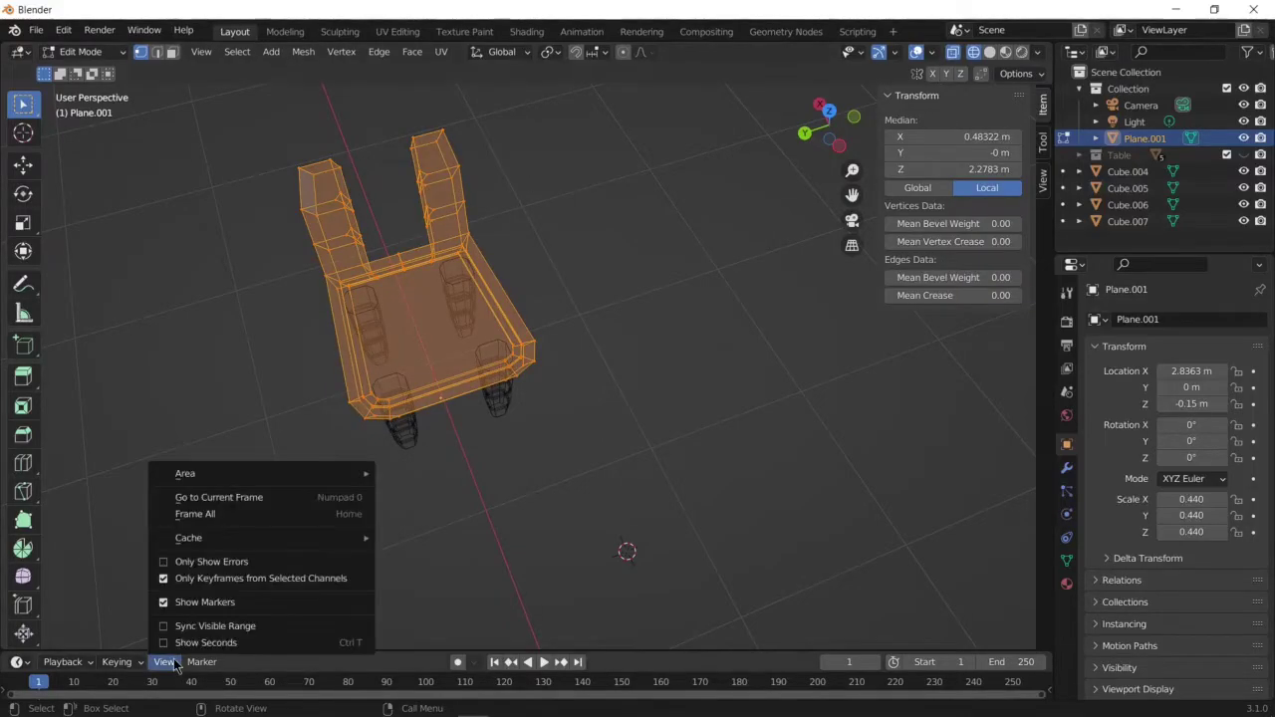
pyautogui.press('Escape')
pyautogui.hotkey('alt', 'a')
pyautogui.moveTo(614, 181)
pyautogui.mouseDown(button='middle')
pyautogui.moveTo(380, 140)
pyautogui.moveTo(408, 300)
pyautogui.moveTo(612, 308)
pyautogui.moveTo(639, 400)
pyautogui.mouseUp(button='middle')
pyautogui.scroll(3, 638, 400)
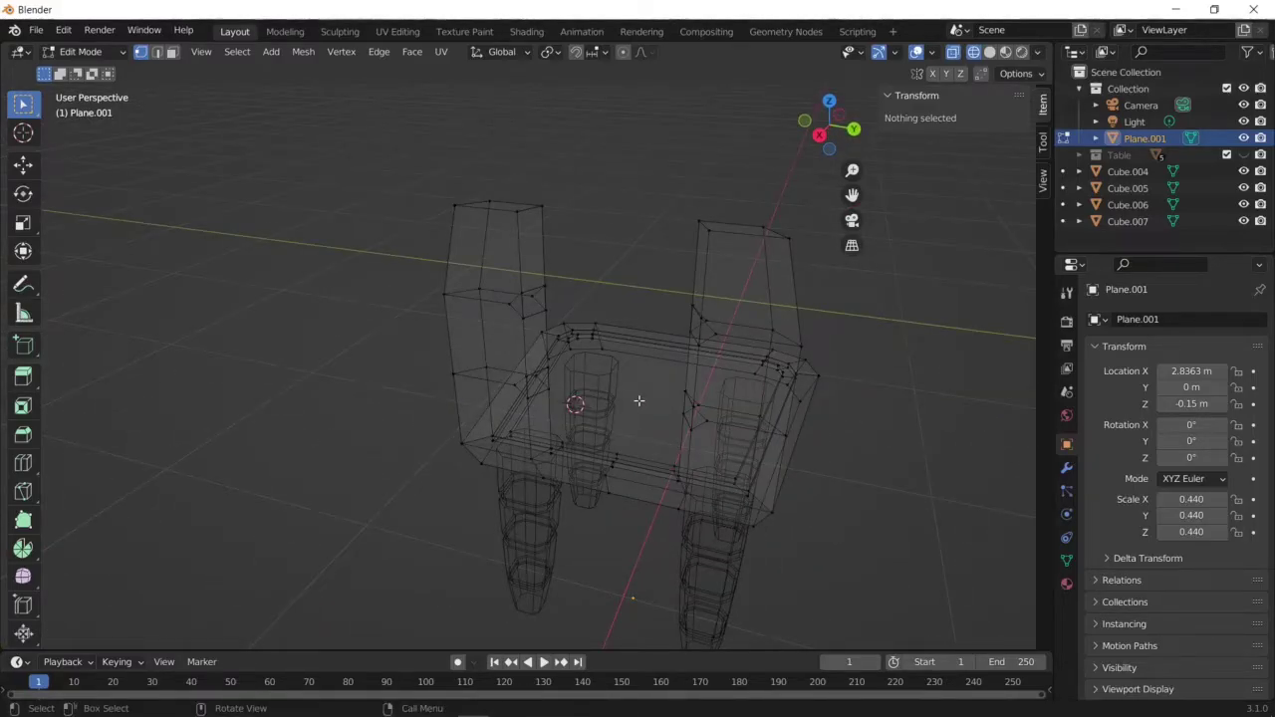
# Merge overlapping vertices by distance across the whole chair mesh
pyautogui.press('a')
pyautogui.hotkey('alt', 'a')
pyautogui.rightClick(407, 361)
pyautogui.press('a')
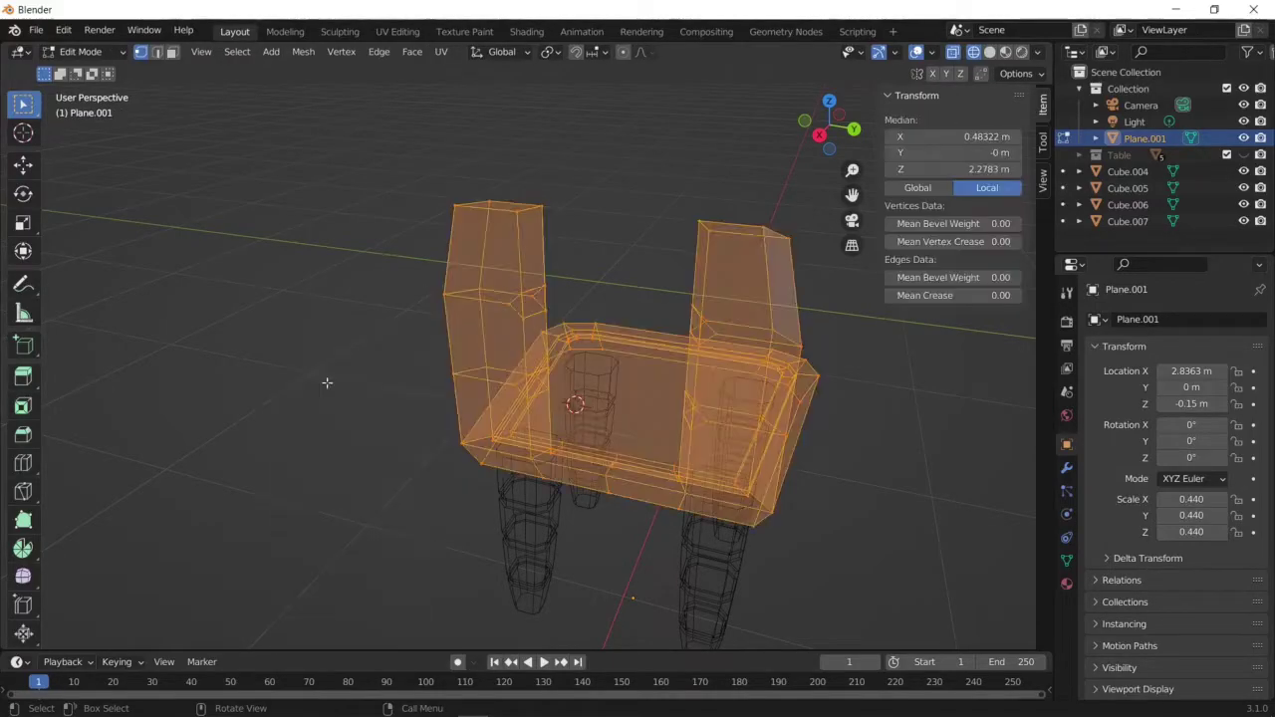
pyautogui.rightClick(326, 382)
pyautogui.click(528, 629)
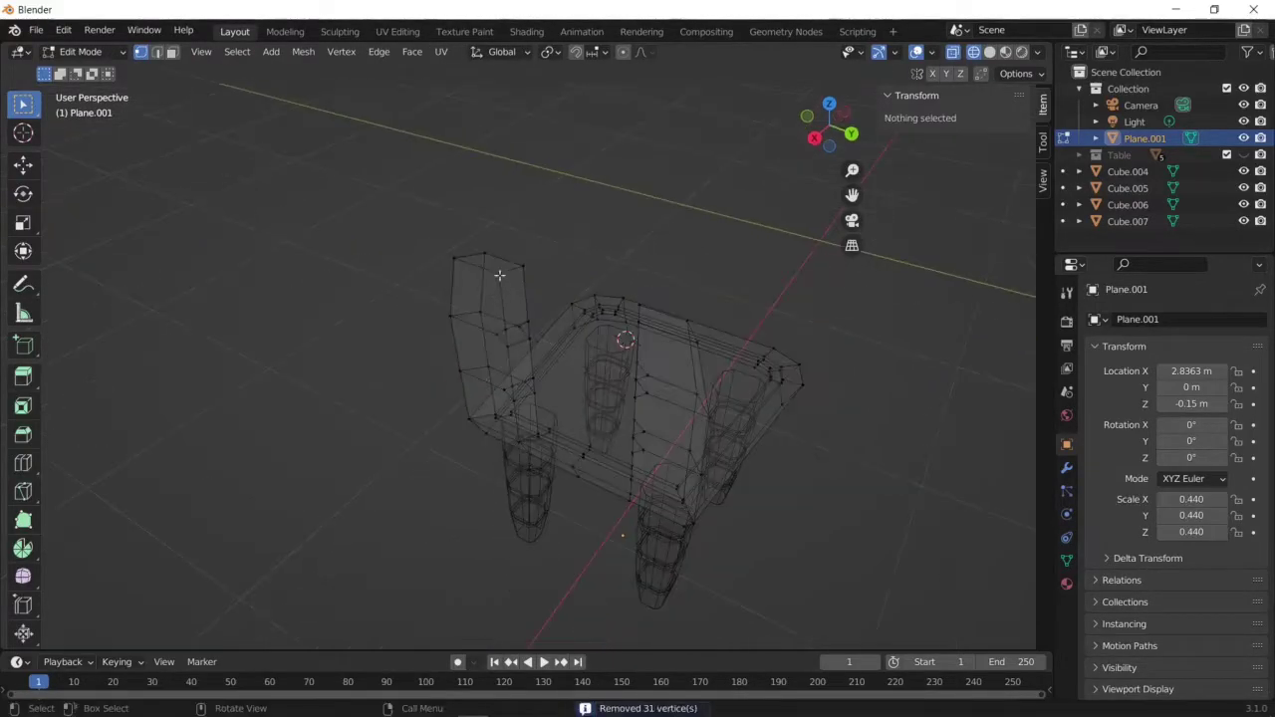
pyautogui.moveTo(499, 276)
pyautogui.mouseDown(button='middle')
pyautogui.moveTo(636, 387)
pyautogui.moveTo(826, 421)
pyautogui.moveTo(677, 323)
pyautogui.mouseUp(button='middle')
# Select elements on the backrest uprights and try scaling them
pyautogui.click(678, 323)
pyautogui.keyDown('shift'); pyautogui.click(553, 307); pyautogui.keyUp('shift')
pyautogui.scroll(2, 575, 296)
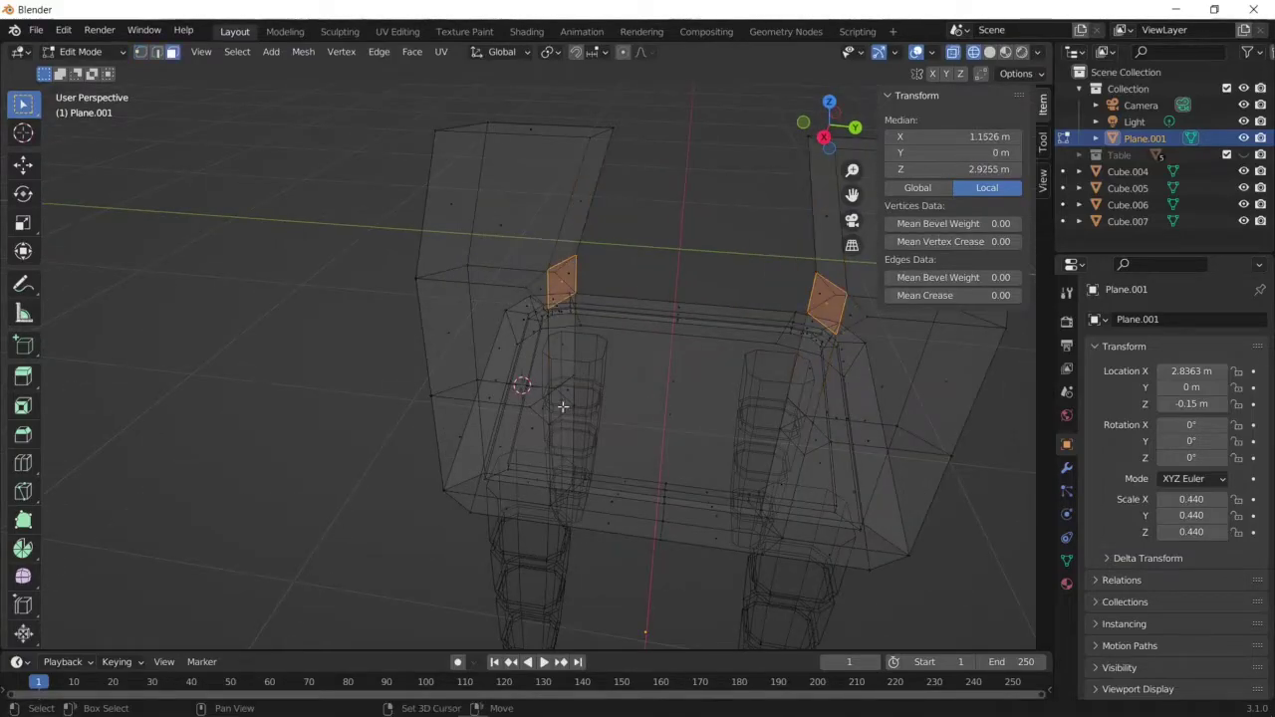
pyautogui.press('s')
pyautogui.press('Escape')
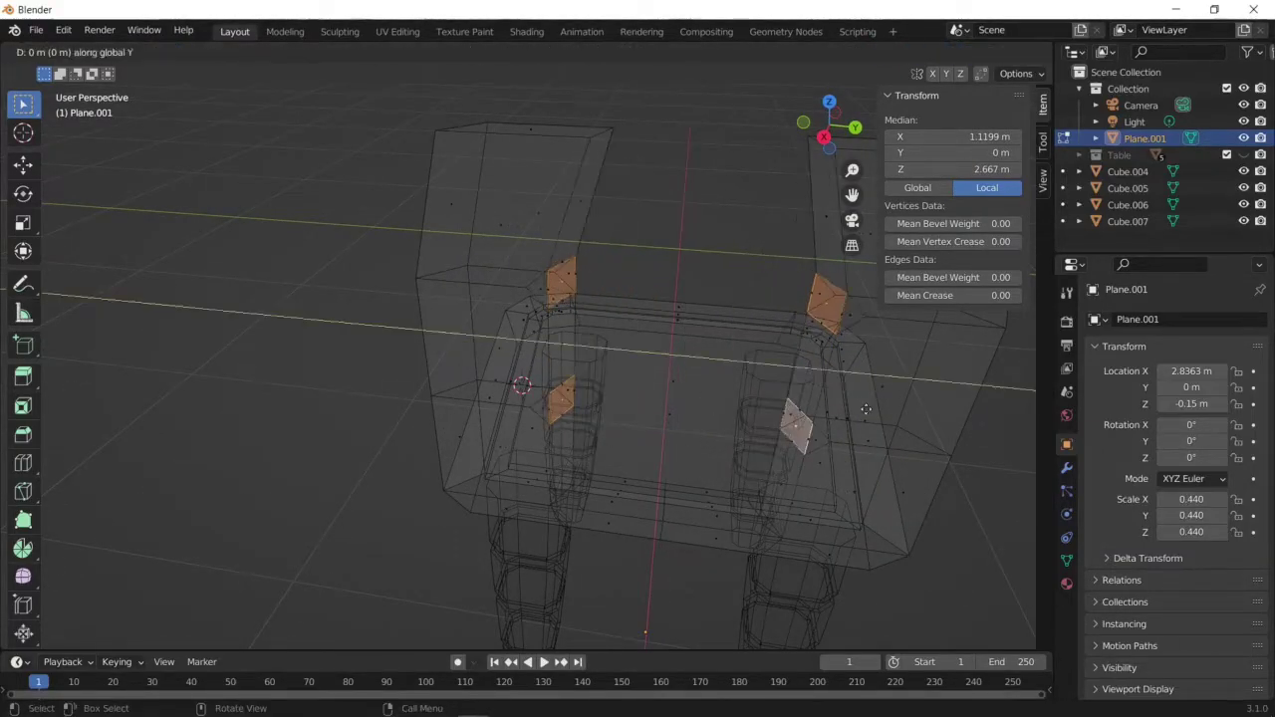
# Extrude the inner face of a backrest post toward the middle to start a crossbar
pyautogui.click(826, 306)
pyautogui.press('g')
pyautogui.press('z')
pyautogui.press('z')
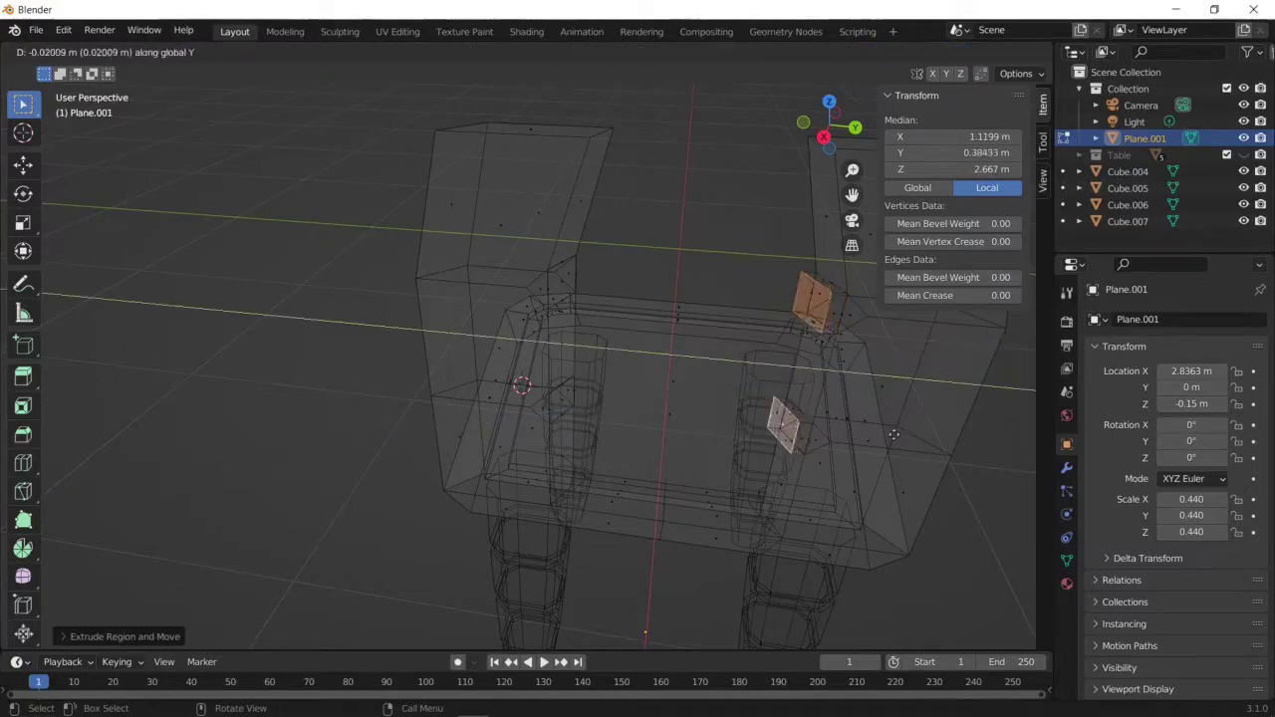
pyautogui.press('Escape')
pyautogui.moveTo(782, 426); pyautogui.dragTo(546, 272, button='middle')
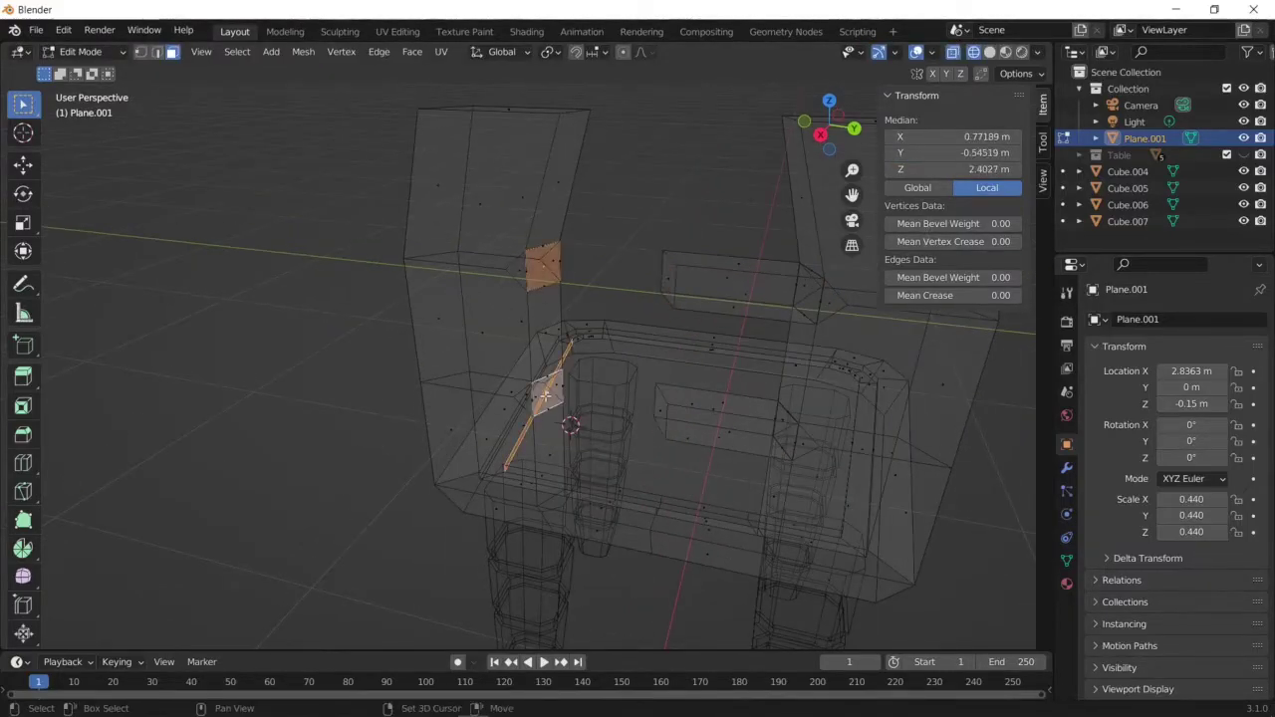
pyautogui.press('Escape')
pyautogui.moveTo(730, 370); pyautogui.dragTo(735, 333, button='middle')
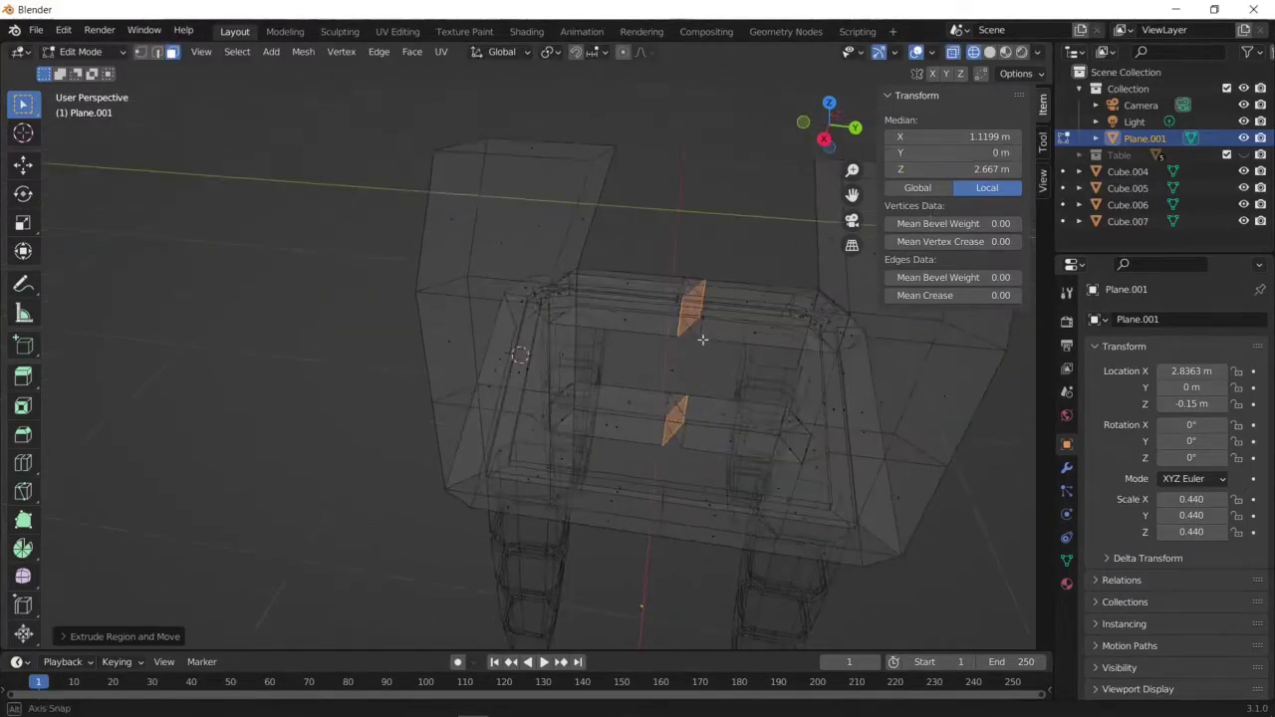
pyautogui.moveTo(763, 457); pyautogui.dragTo(749, 313, button='middle')
# Merge the crossbar seam vertices into one at their middle
pyautogui.hotkey('alt', 'a')
pyautogui.press('1')
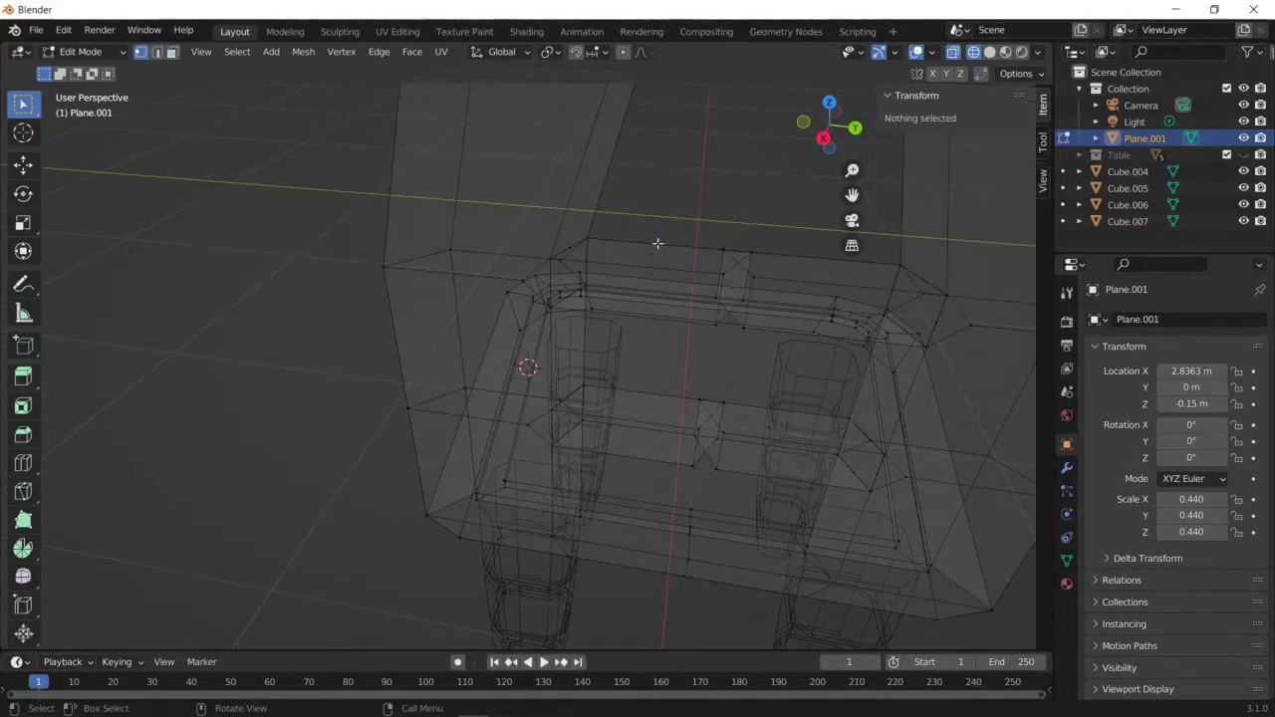
pyautogui.click(740, 274)
pyautogui.press('m')
pyautogui.click(727, 256)
pyautogui.press('m')
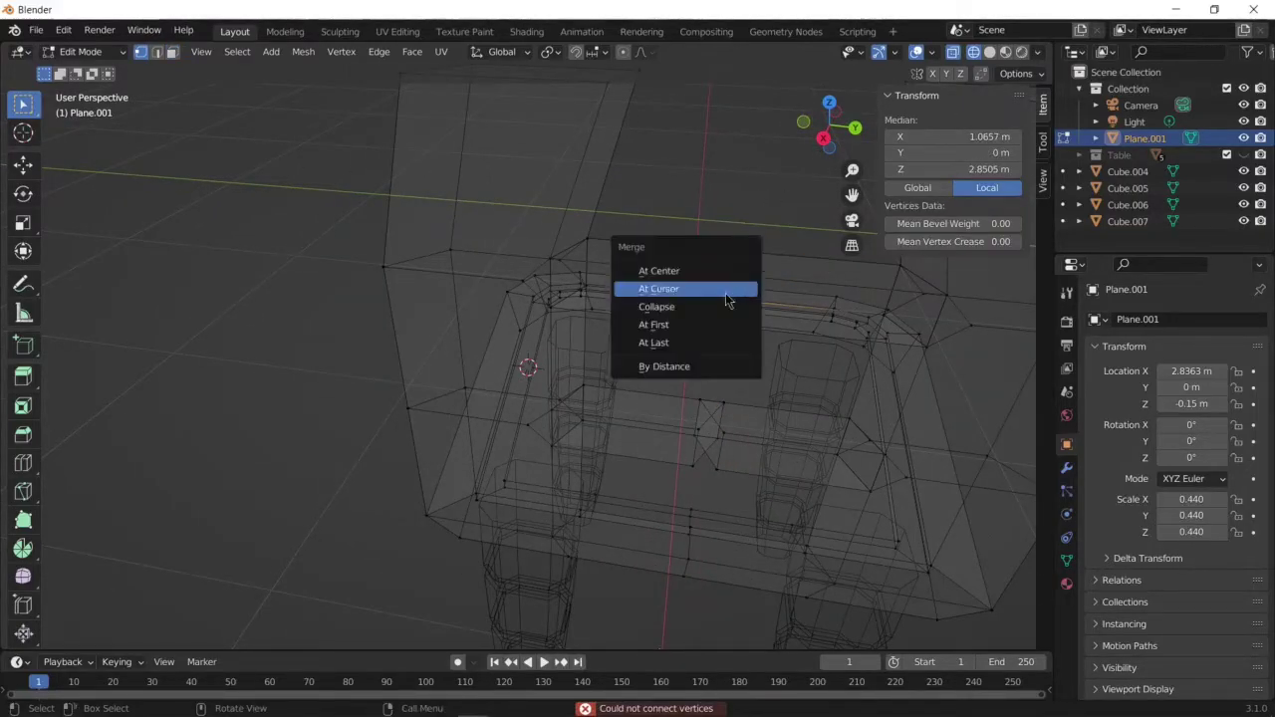
pyautogui.click(726, 288)
pyautogui.press('m')
pyautogui.click(723, 293)
pyautogui.click(734, 276)
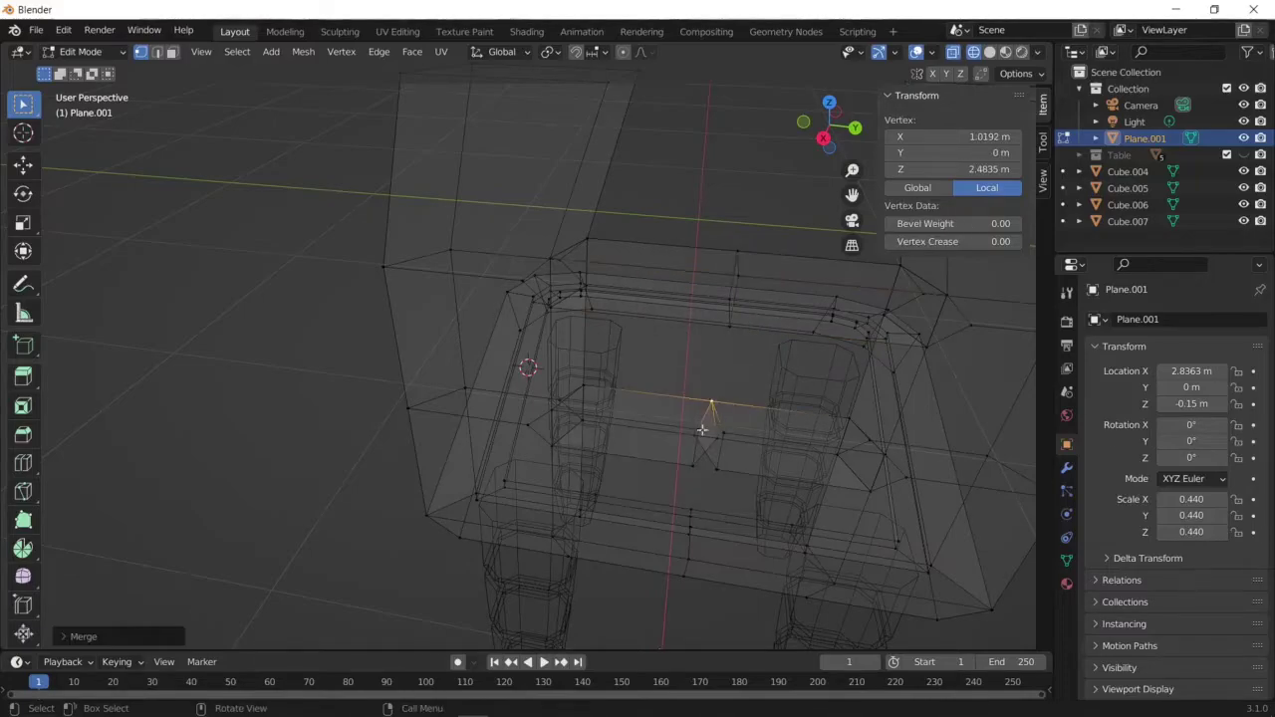
# Select both upright top faces and extrude them upward
pyautogui.moveTo(611, 425); pyautogui.dragTo(365, 279, button='middle')
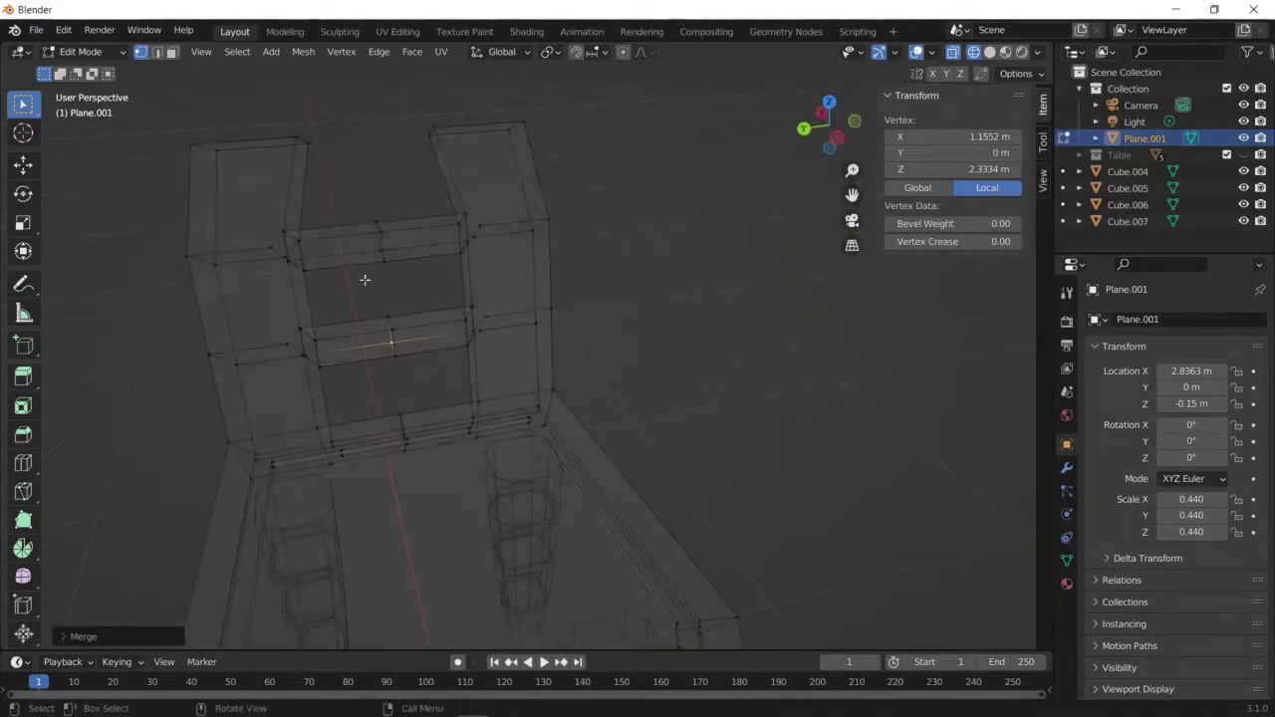
pyautogui.press('3')
pyautogui.click(261, 279)
pyautogui.keyDown('shift'); pyautogui.click(445, 182); pyautogui.keyUp('shift')
pyautogui.press('e')
pyautogui.click(490, 258)
pyautogui.moveTo(490, 258); pyautogui.dragTo(558, 219, button='middle')
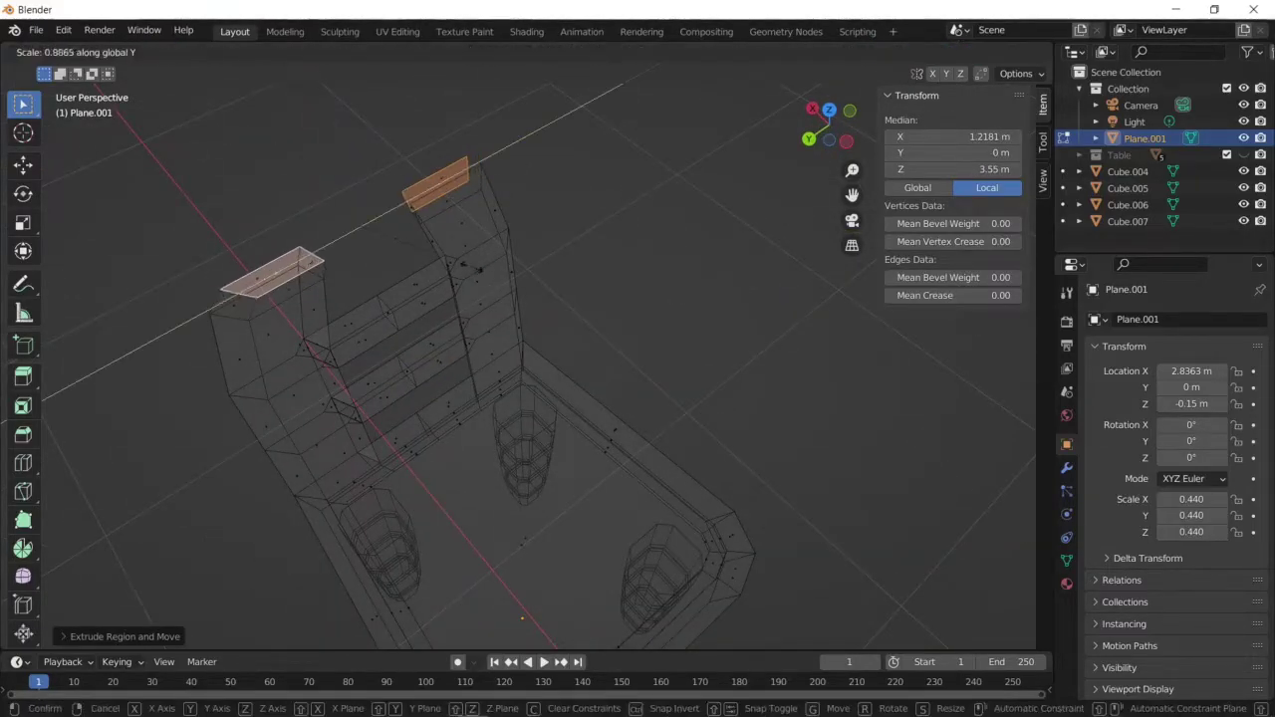
# Set the extruded tops' median Y to 0
pyautogui.press('g')
pyautogui.press('y')
pyautogui.press('Escape')
pyautogui.click(975, 152)
pyautogui.write('01')
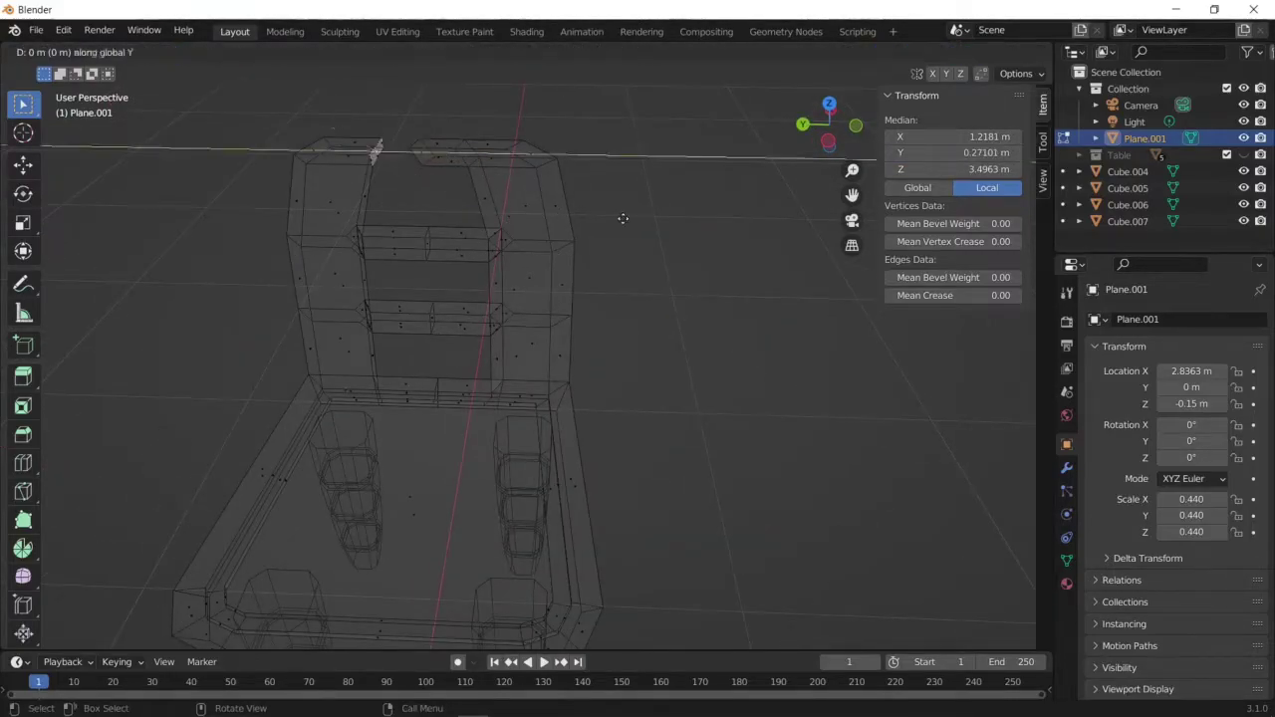
pyautogui.press('Return')
# Merge the vertices where the two upright tops meet, closing the top rail
pyautogui.moveTo(777, 262)
pyautogui.mouseDown(button='middle')
pyautogui.moveTo(594, 149)
pyautogui.moveTo(521, 199)
pyautogui.mouseUp(button='middle')
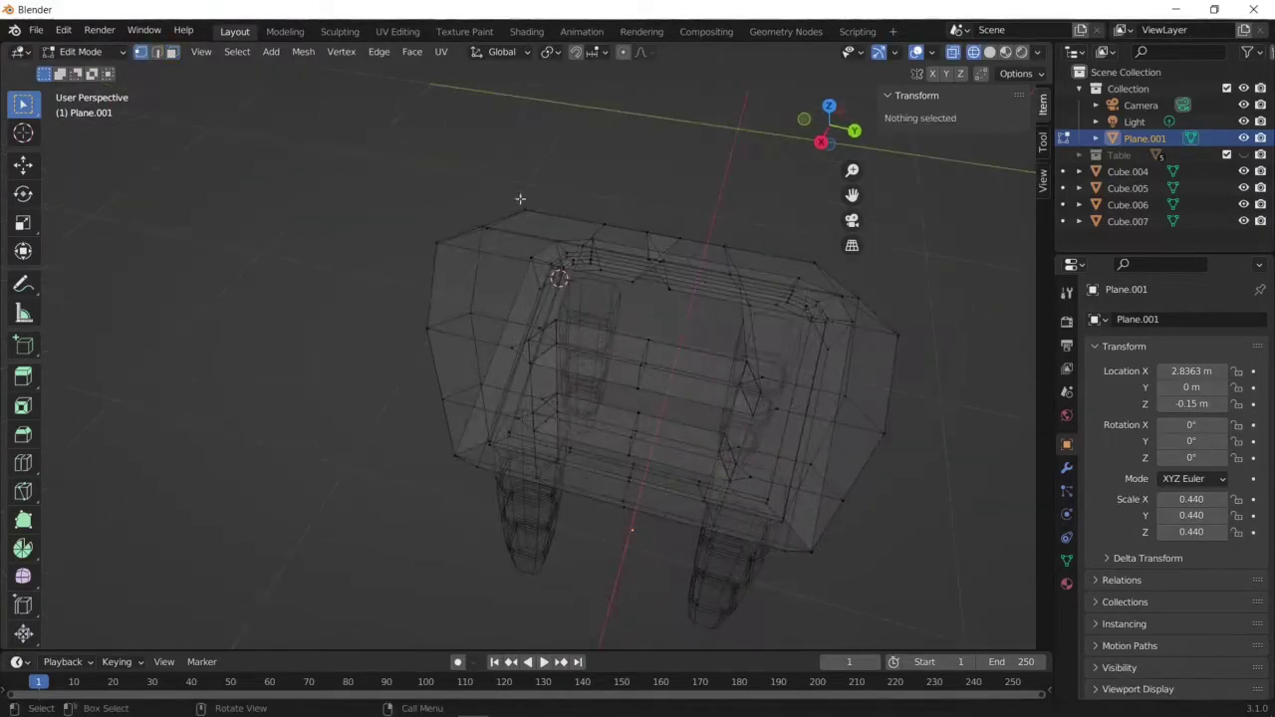
pyautogui.click(648, 234)
pyautogui.press('m')
pyautogui.click(680, 276)
pyautogui.moveTo(679, 276); pyautogui.dragTo(589, 223, button='middle')
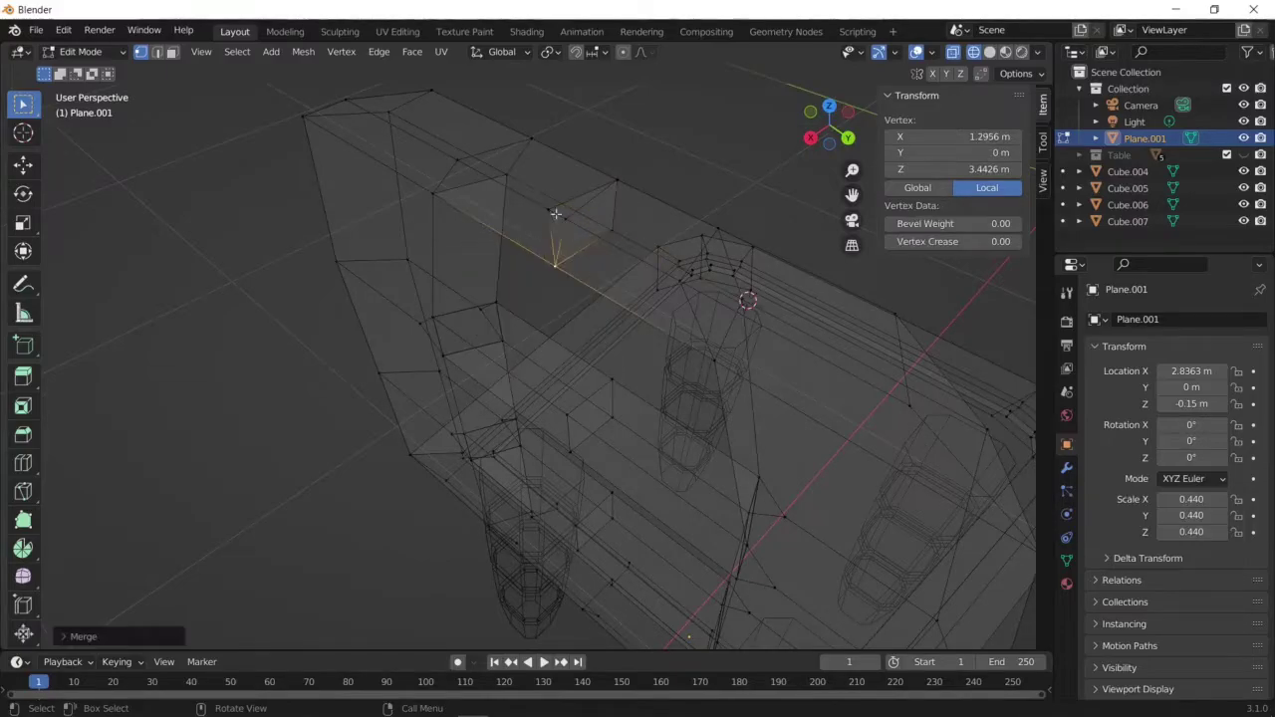
pyautogui.scroll(-3, 556, 214)
pyautogui.moveTo(526, 256)
pyautogui.mouseDown(button='middle')
pyautogui.moveTo(429, 171)
pyautogui.moveTo(600, 276)
pyautogui.mouseUp(button='middle')
# Merge the whole chair mesh by distance, removing 24 duplicate vertices
pyautogui.press('a')
pyautogui.press('m')
pyautogui.click(684, 404)
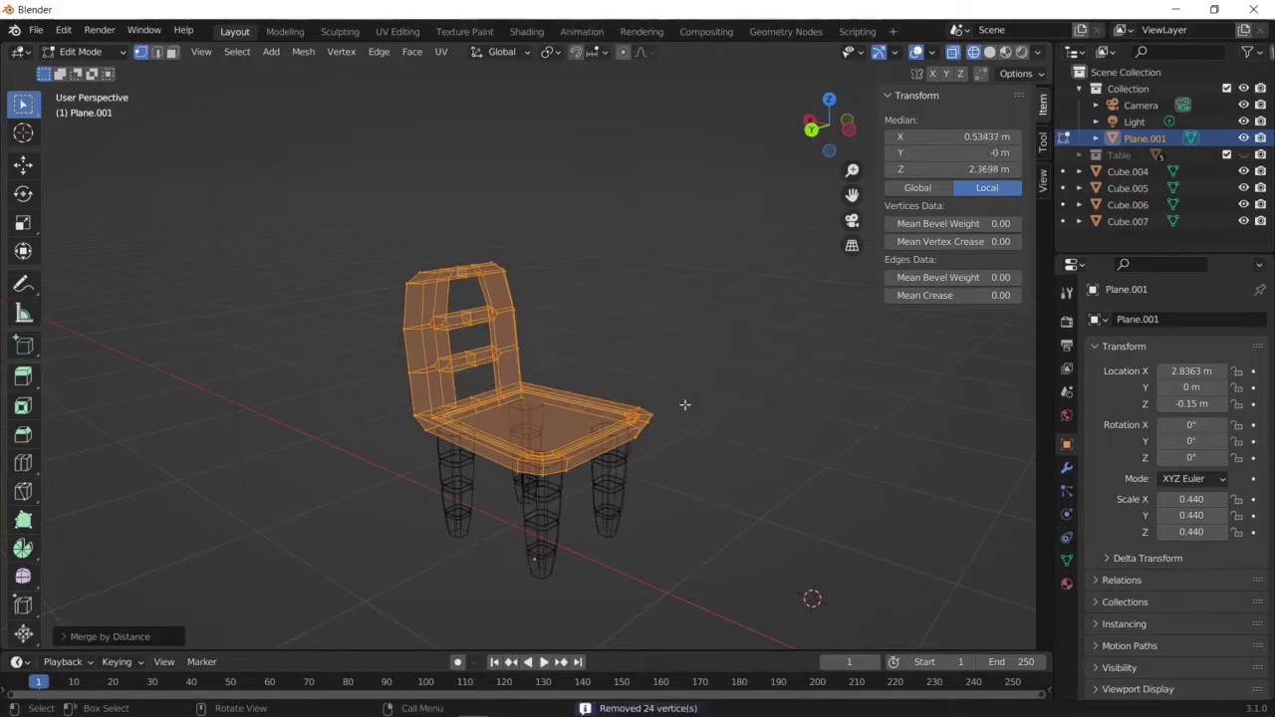
pyautogui.moveTo(685, 404)
pyautogui.mouseDown(button='middle')
pyautogui.moveTo(250, 441)
pyautogui.moveTo(447, 288)
pyautogui.moveTo(620, 320)
pyautogui.mouseUp(button='middle')
# Clear the selection and select two outer edges of the chair back frame
pyautogui.hotkey('alt', 'a')
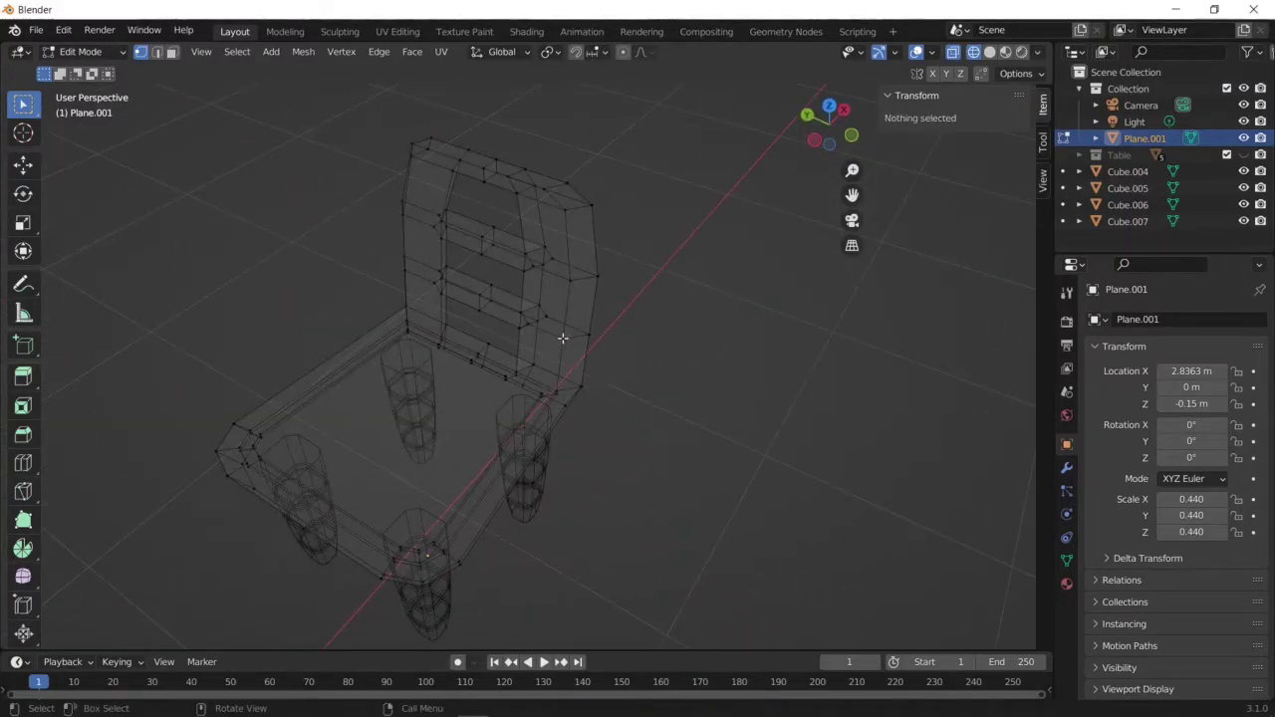
pyautogui.press('2')
pyautogui.click(563, 339)
pyautogui.keyDown('shift'); pyautogui.click(474, 166); pyautogui.keyUp('shift')
pyautogui.moveTo(474, 165)
pyautogui.mouseDown(button='middle')
pyautogui.moveTo(457, 205)
pyautogui.moveTo(351, 232)
pyautogui.mouseUp(button='middle')
# Finish selecting the chair back's outer frame edges and bevel them in Solid shading
pyautogui.keyDown('shift'); pyautogui.click(351, 232); pyautogui.keyUp('shift')
pyautogui.keyDown('shift'); pyautogui.click(330, 397); pyautogui.keyUp('shift')
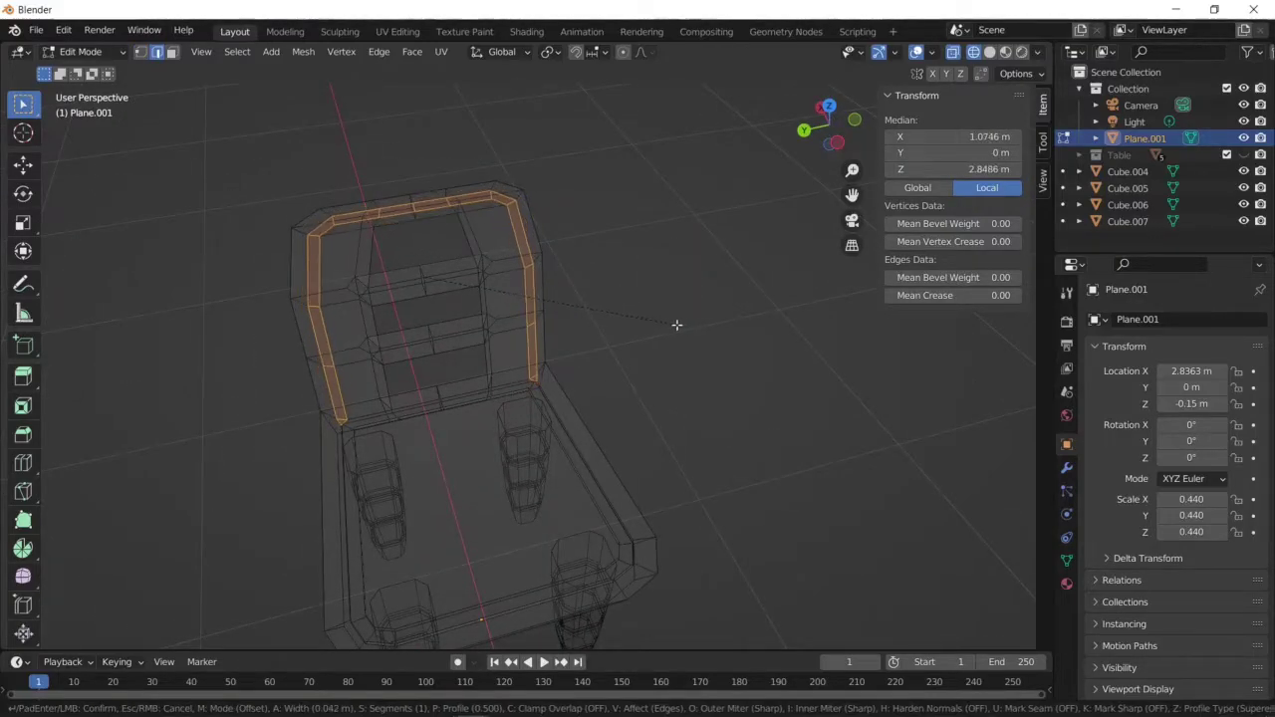
pyautogui.scroll(4, 600, 296)
pyautogui.scroll(3, 601, 296)
pyautogui.click(989, 52)
pyautogui.moveTo(698, 299)
pyautogui.mouseDown(button='middle')
pyautogui.moveTo(683, 361)
pyautogui.moveTo(574, 381)
pyautogui.mouseUp(button='middle')
pyautogui.scroll(-3, 681, 325)
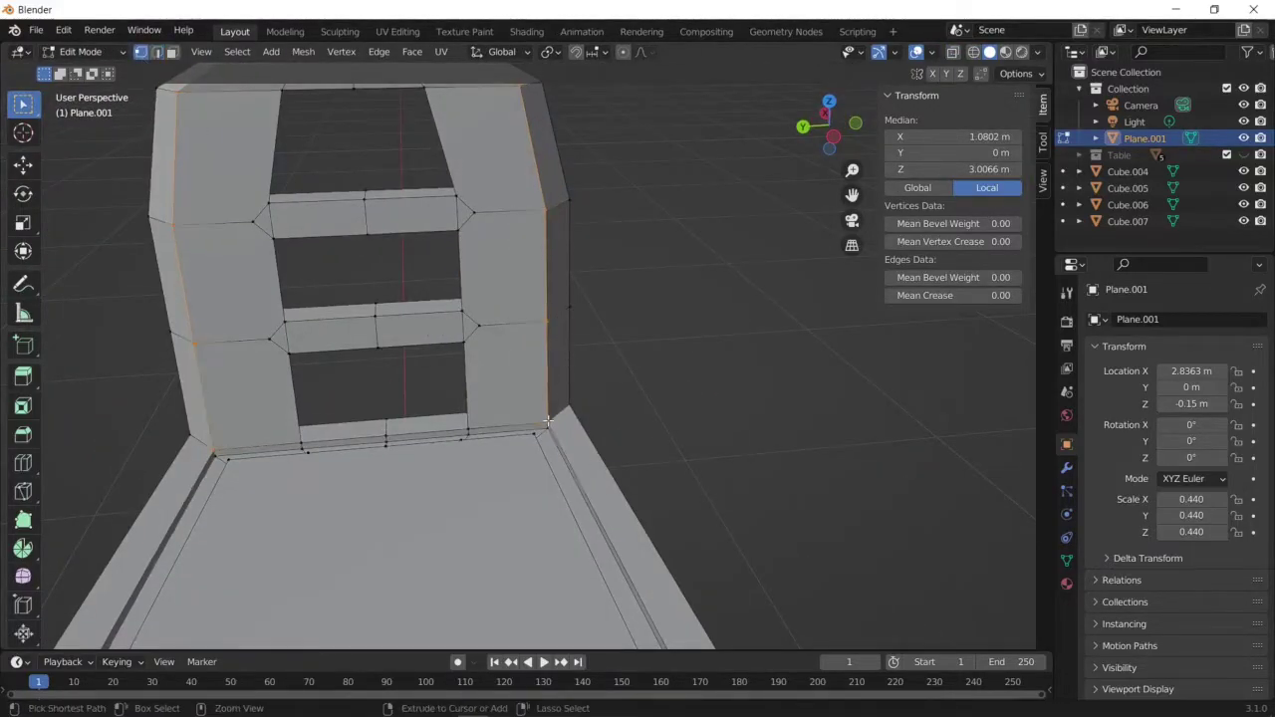
pyautogui.hotkey('ctrl', 'b')
pyautogui.scroll(-3, 542, 345)
pyautogui.moveTo(542, 346)
pyautogui.mouseDown(button='middle')
pyautogui.moveTo(598, 349)
pyautogui.moveTo(598, 364)
pyautogui.mouseUp(button='middle')
# Bevel the three slat edges, then return to Object Mode with the chair selected
pyautogui.hotkey('alt', 'a')
pyautogui.press('m')
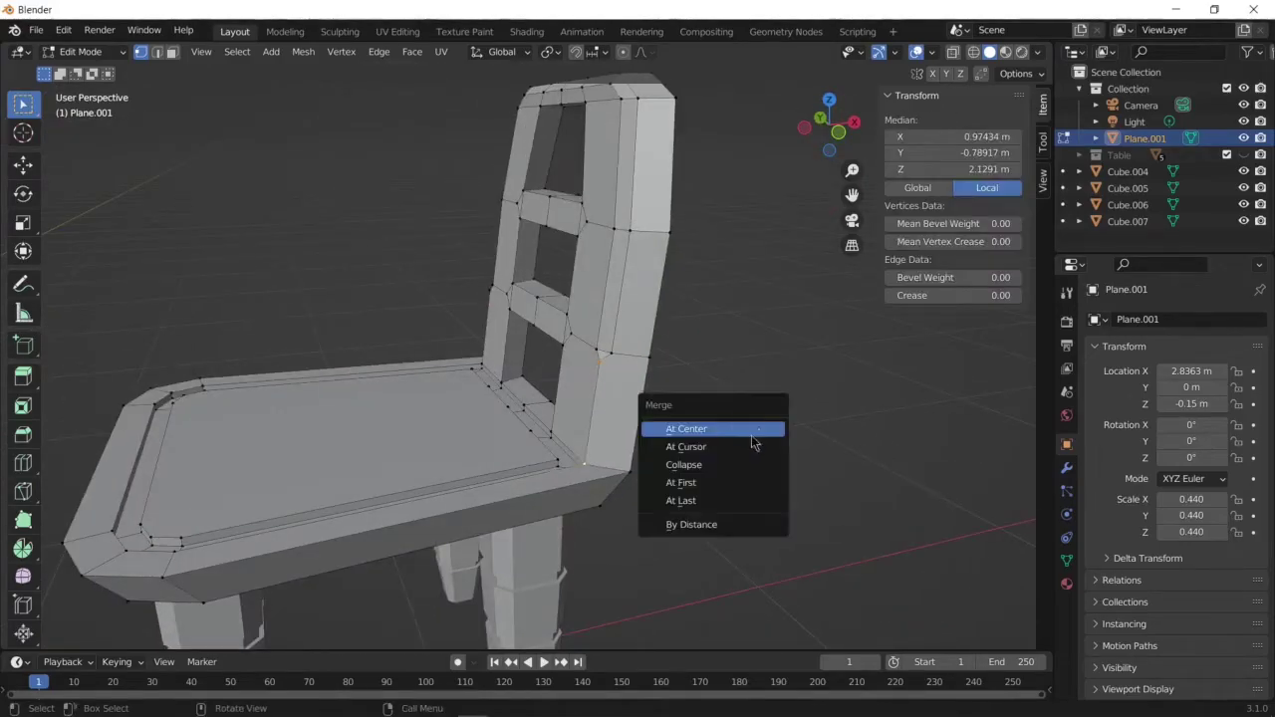
pyautogui.press('Escape')
pyautogui.moveTo(752, 435)
pyautogui.mouseDown(button='middle')
pyautogui.moveTo(672, 416)
pyautogui.moveTo(631, 449)
pyautogui.moveTo(796, 402)
pyautogui.moveTo(687, 422)
pyautogui.moveTo(555, 307)
pyautogui.moveTo(356, 287)
pyautogui.moveTo(411, 397)
pyautogui.moveTo(416, 355)
pyautogui.mouseUp(button='middle')
pyautogui.hotkey('ctrl', 'z')
pyautogui.press('2')
pyautogui.scroll(3, 389, 348)
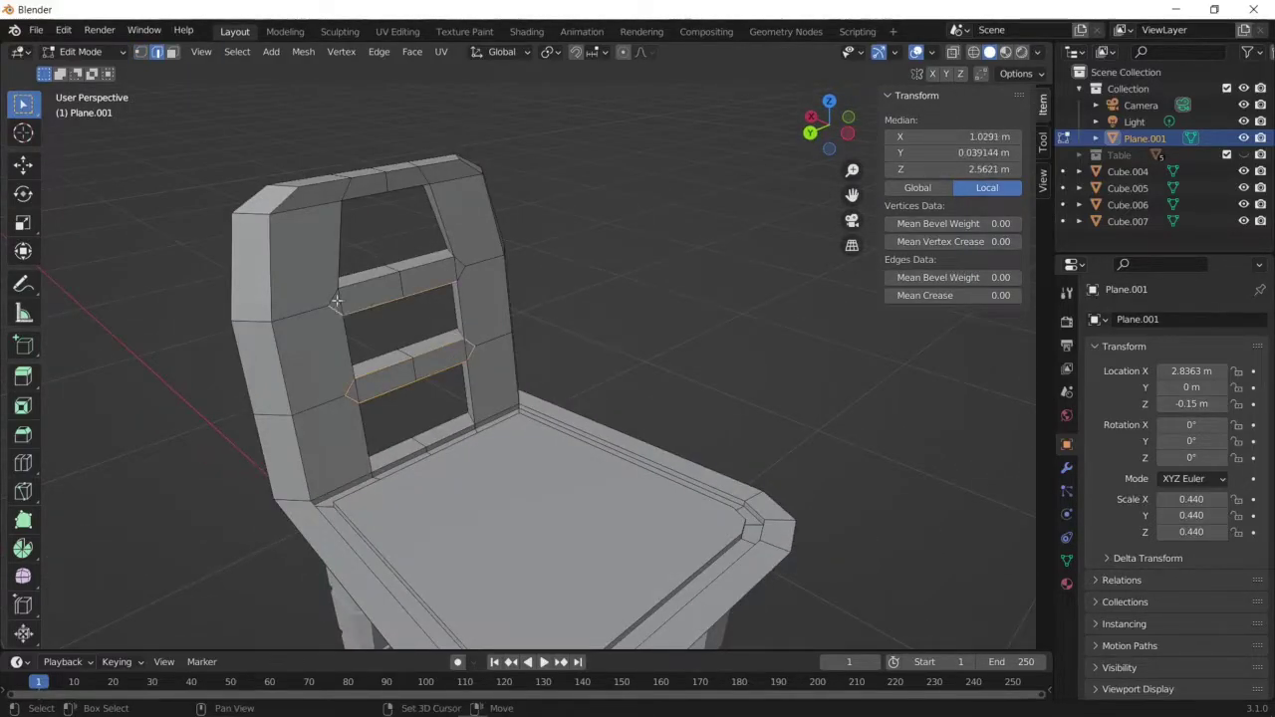
pyautogui.hotkey('ctrl', 'b')
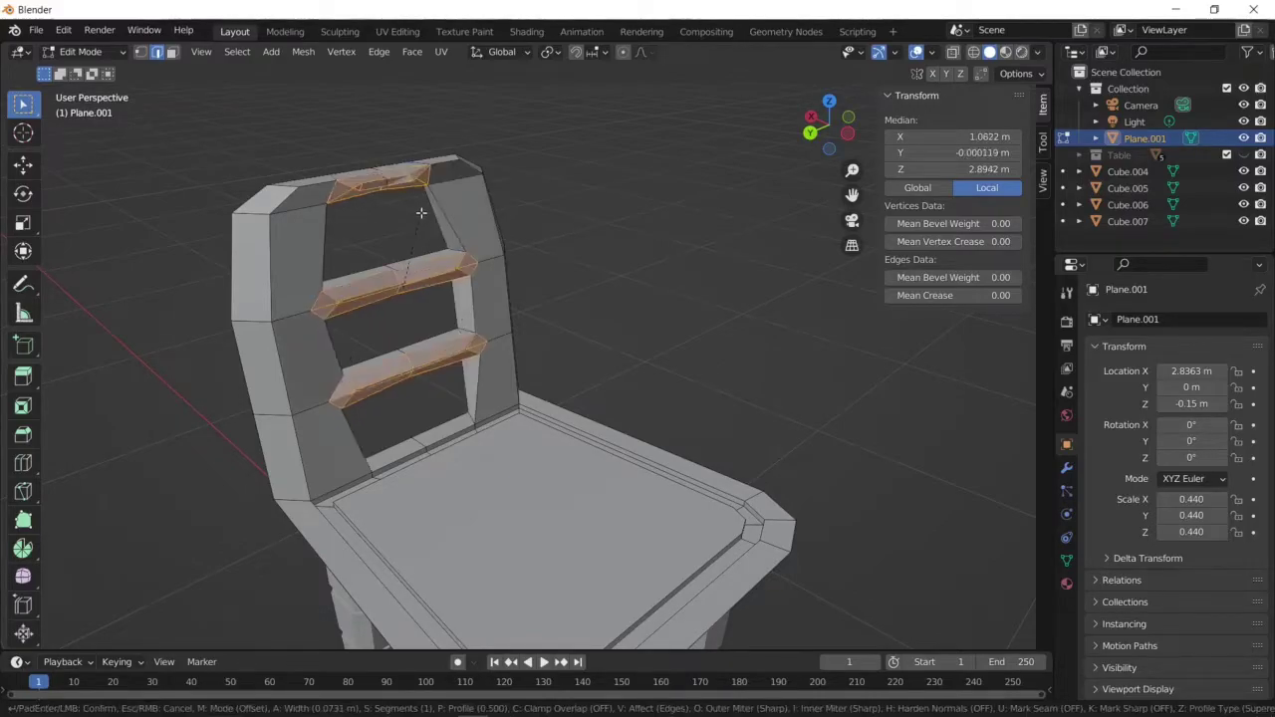
pyautogui.click(418, 219)
pyautogui.moveTo(419, 219)
pyautogui.mouseDown(button='middle')
pyautogui.moveTo(599, 227)
pyautogui.moveTo(498, 299)
pyautogui.moveTo(595, 364)
pyautogui.moveTo(654, 370)
pyautogui.moveTo(598, 339)
pyautogui.moveTo(607, 328)
pyautogui.mouseUp(button='middle')
pyautogui.press('Tab')
pyautogui.click(1134, 160)
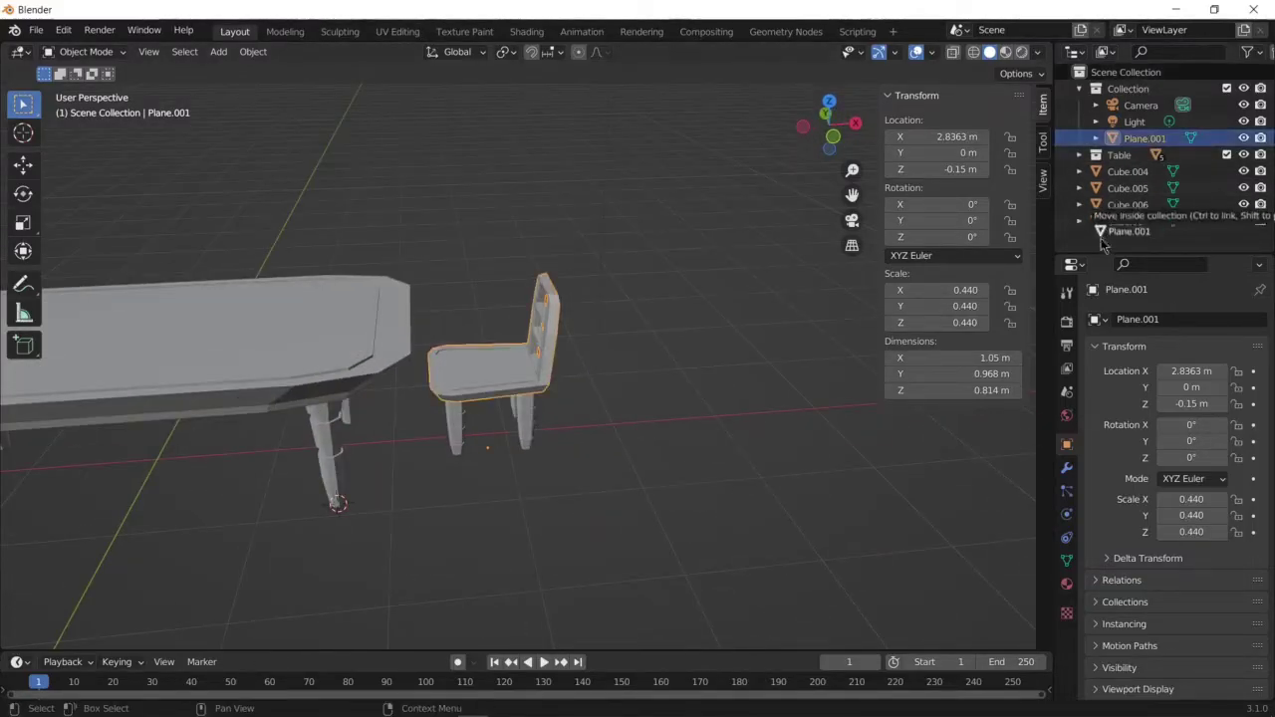
# Gather the chair parts into a new collection named Chair1
pyautogui.moveTo(1101, 245); pyautogui.dragTo(1102, 245)
pyautogui.press('c')
pyautogui.doubleClick(1118, 154)
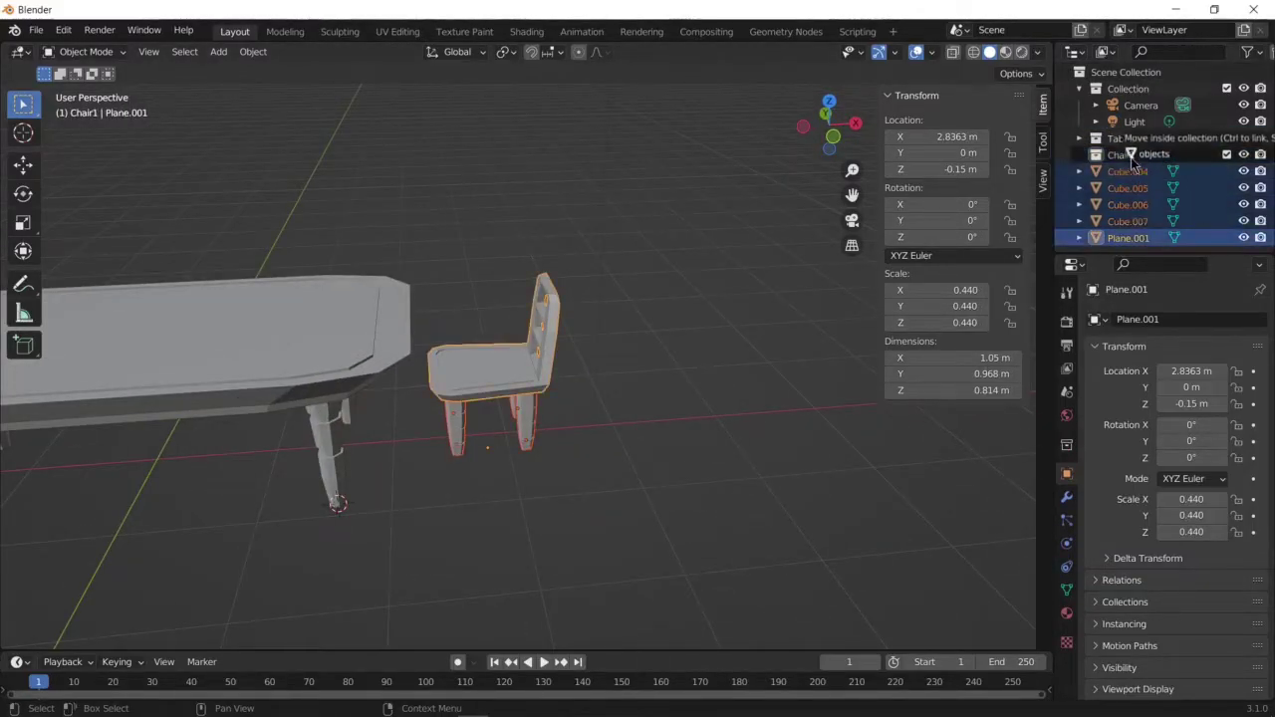
pyautogui.moveTo(1130, 154); pyautogui.dragTo(1130, 155)
pyautogui.moveTo(688, 398); pyautogui.dragTo(630, 420, button='middle')
# Duplicate the Chair1 collection as Chair2 and move the copy beside the table
pyautogui.rightClick(1124, 154)
pyautogui.click(1122, 176)
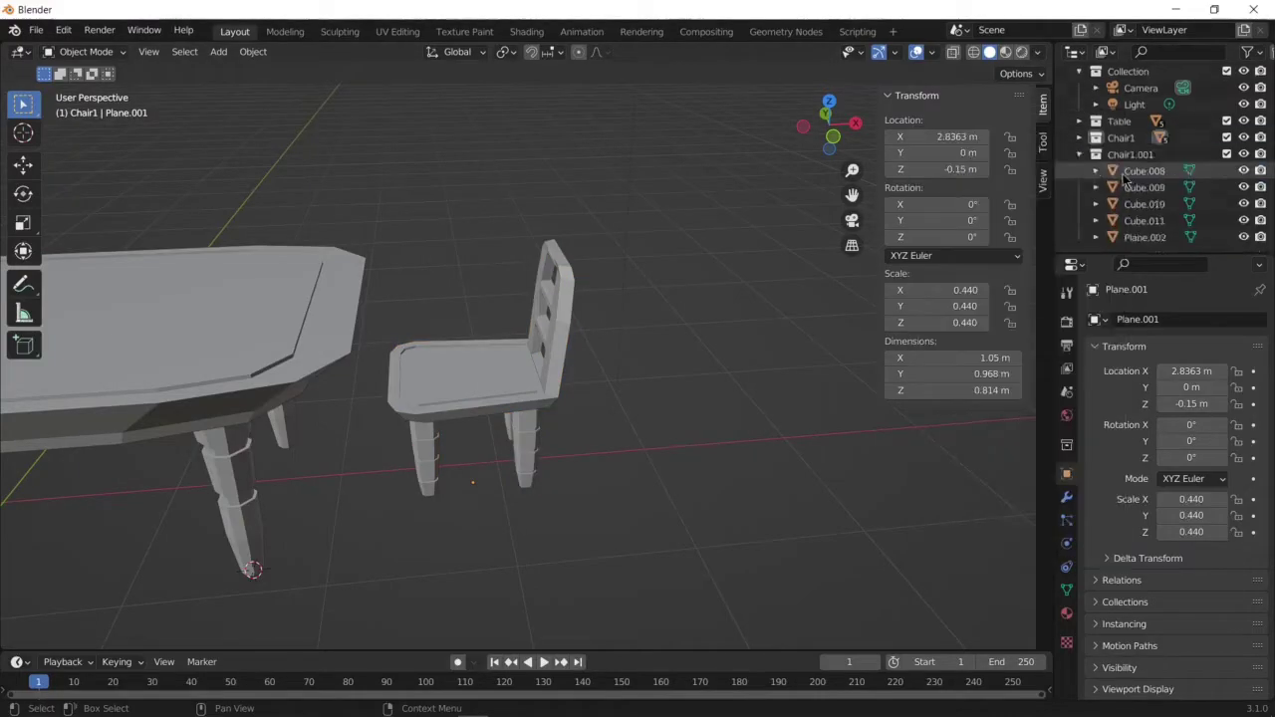
pyautogui.doubleClick(1126, 154)
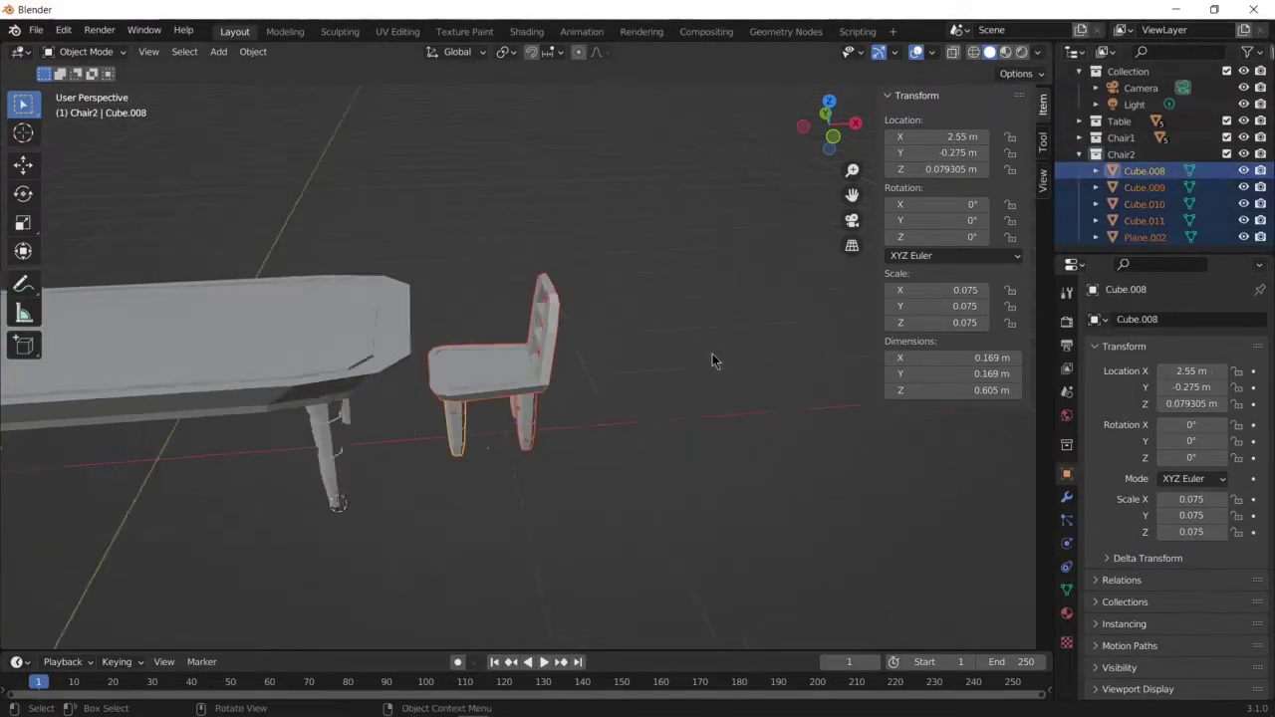
pyautogui.scroll(-3, 712, 354)
pyautogui.press('g')
pyautogui.click(661, 392)
pyautogui.moveTo(660, 393); pyautogui.dragTo(588, 434, button='middle')
# Rotate the duplicate chair 180° about the Z axis
pyautogui.press('r')
pyautogui.press('z')
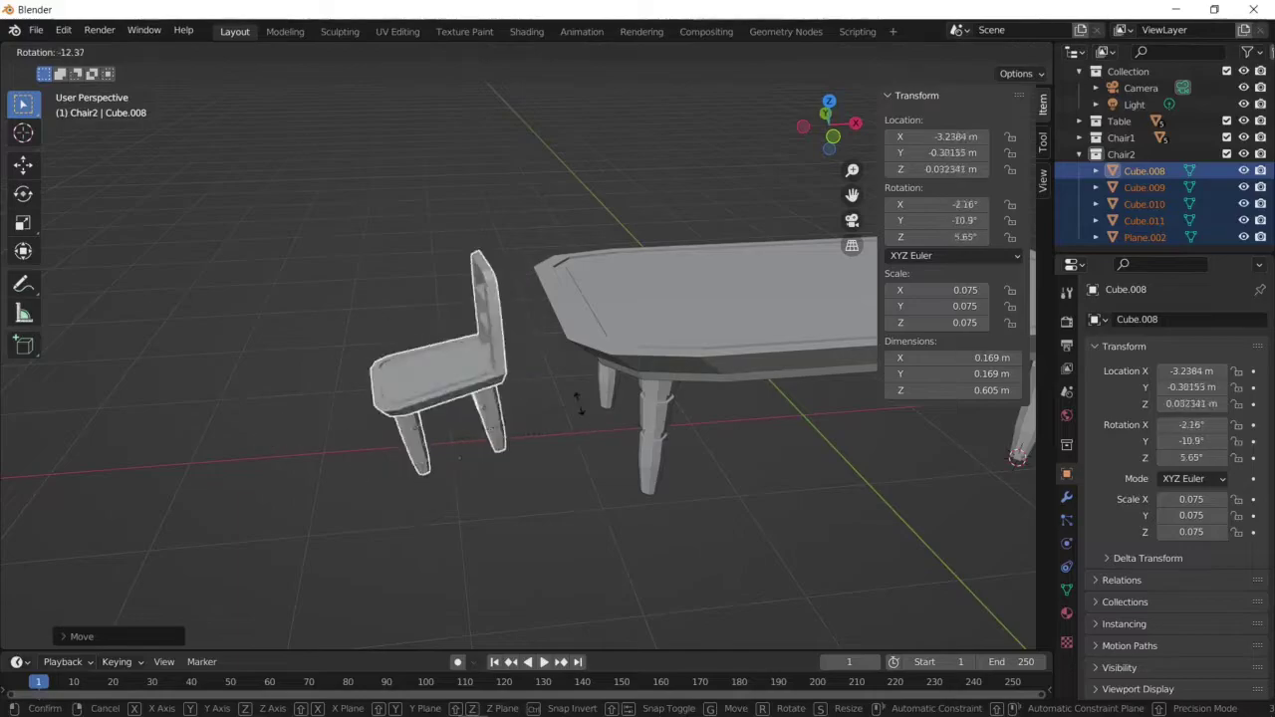
pyautogui.doubleClick(942, 239)
pyautogui.write('0')
pyautogui.press('Return')
pyautogui.scroll(-2, 744, 437)
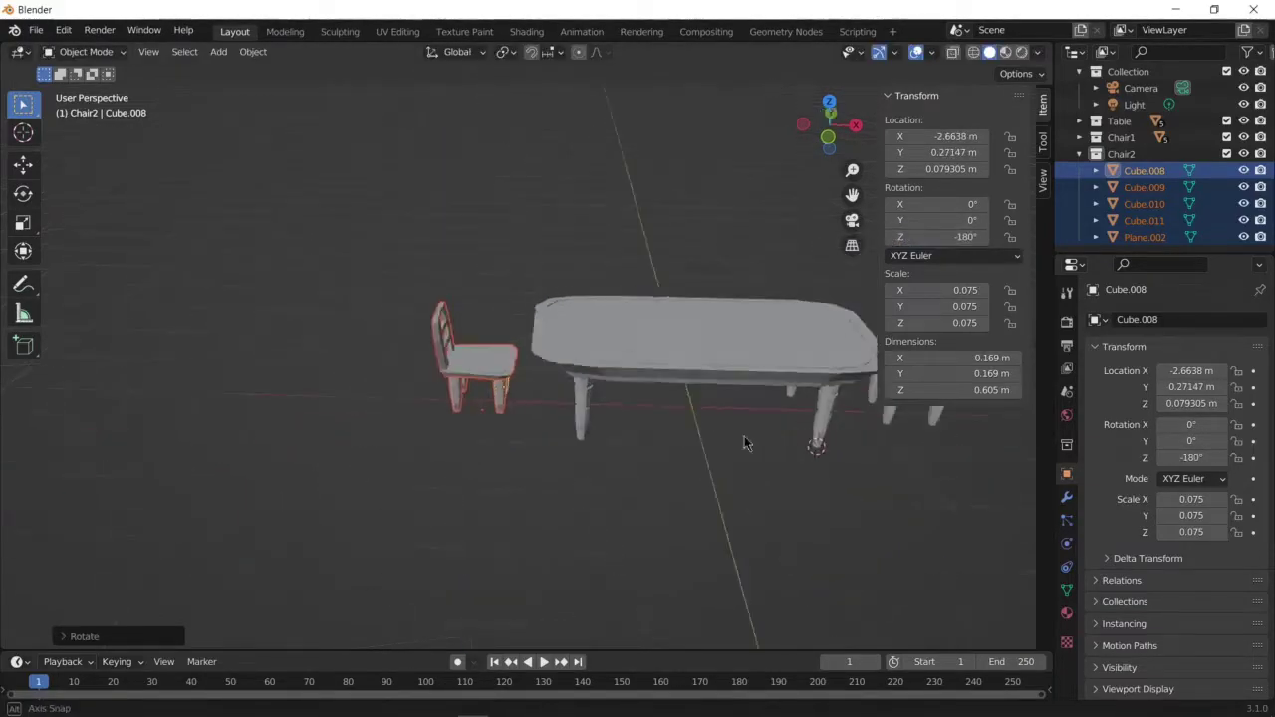
# Place the duplicate chair at Location X -2.55 m
pyautogui.click(1080, 154)
pyautogui.click(1080, 155)
pyautogui.click(1083, 156)
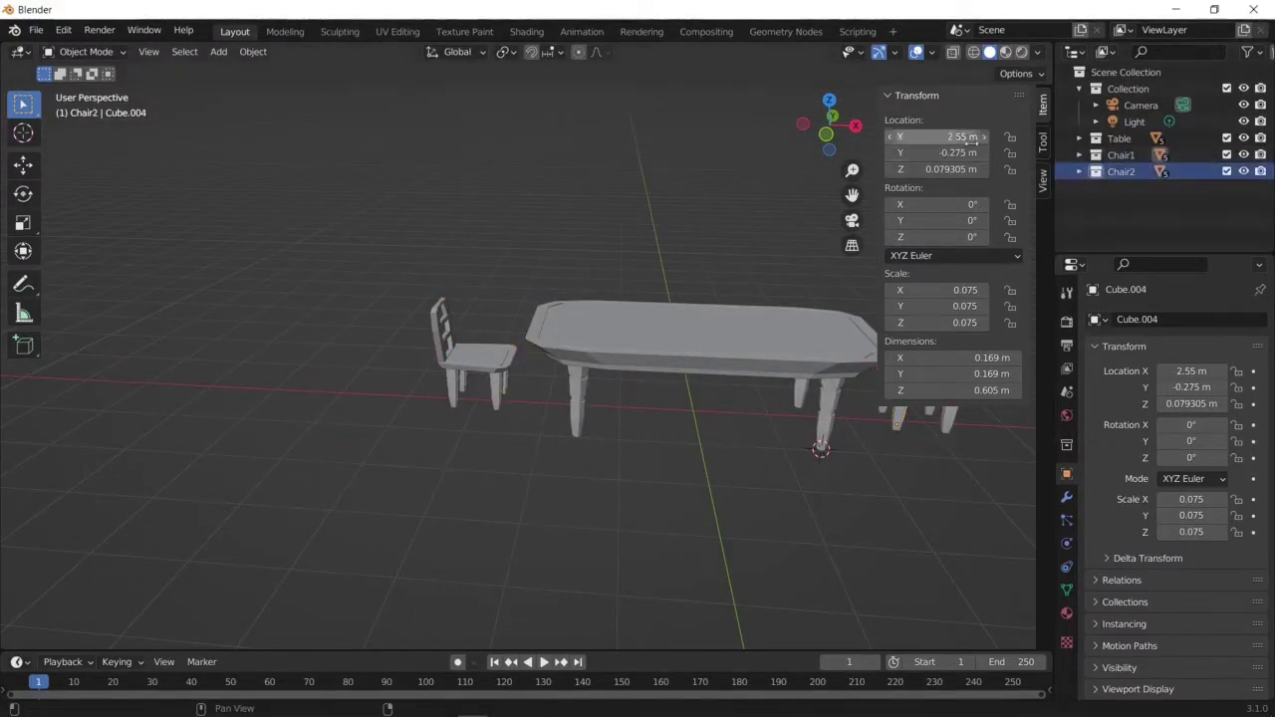
pyautogui.press('Escape')
pyautogui.moveTo(867, 185); pyautogui.dragTo(800, 232, button='middle')
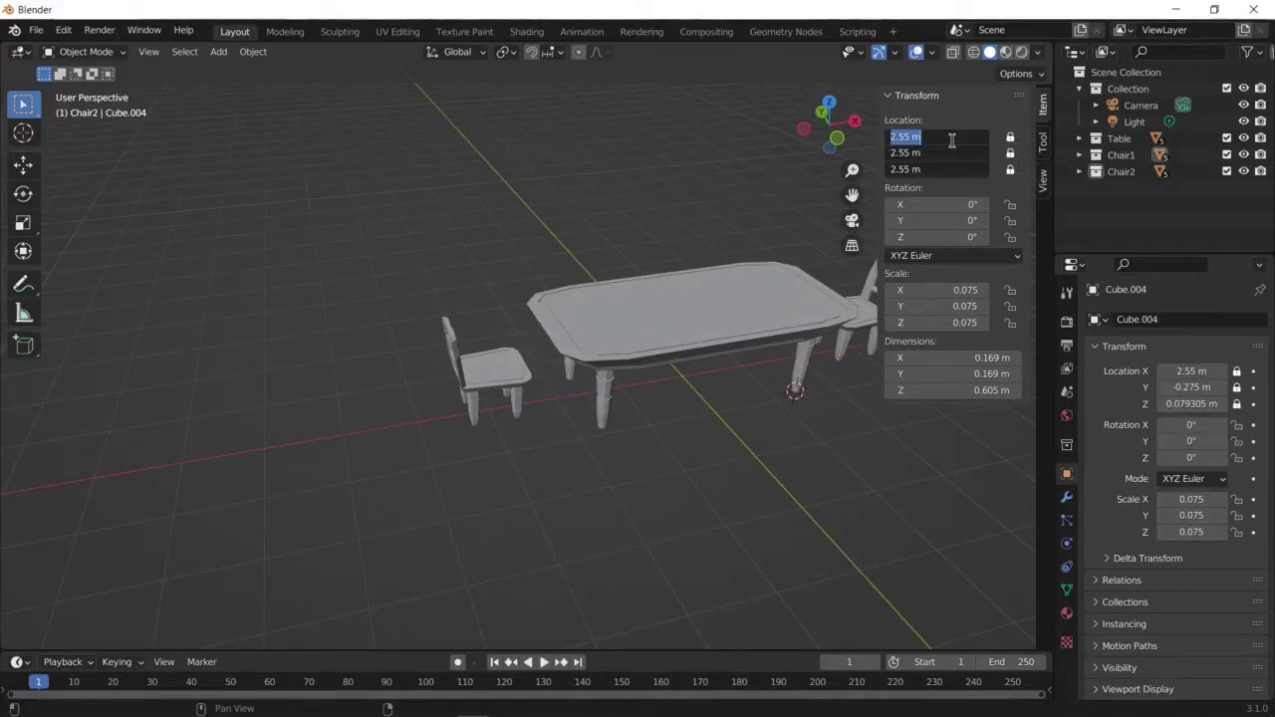
pyautogui.doubleClick(1099, 174)
pyautogui.write('-2')
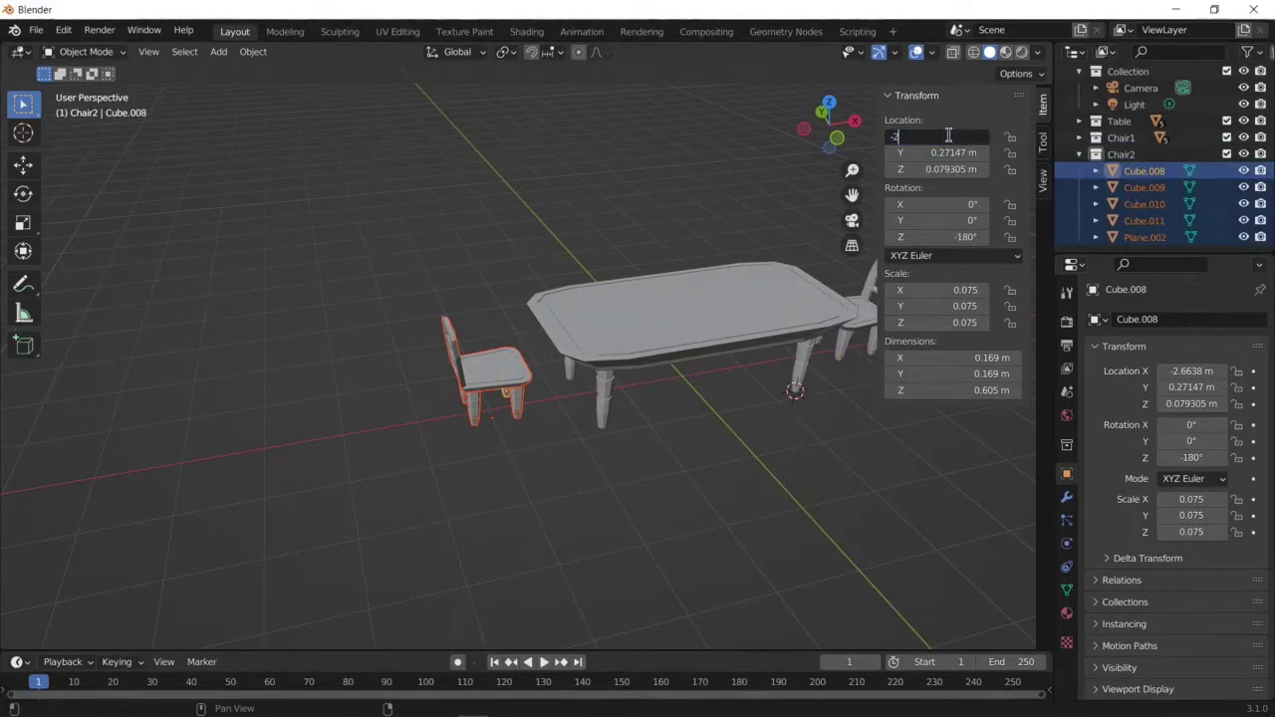
pyautogui.write('.55')
pyautogui.press('Return')
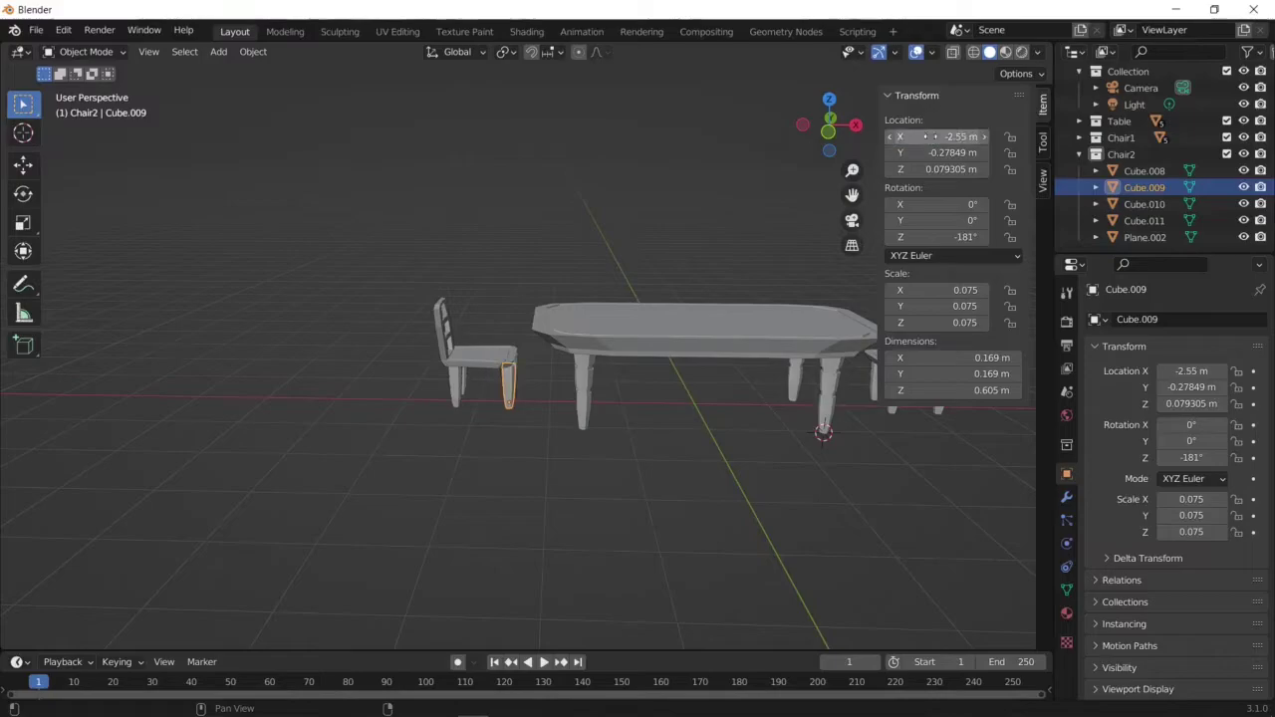
# Select Chair2's leg Cube.011 and the original chair's Plane.001 in the Outliner
pyautogui.click(1144, 220)
pyautogui.click(948, 137)
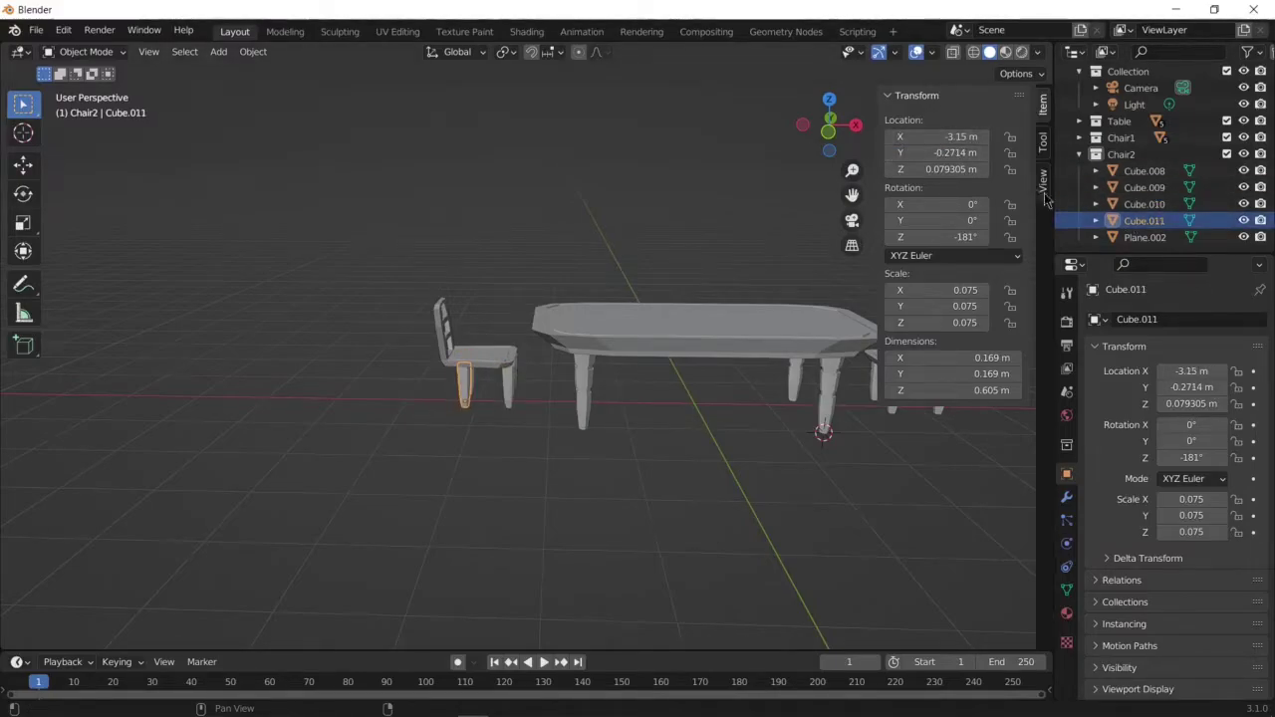
pyautogui.click(1145, 237)
pyautogui.click(1079, 137)
pyautogui.click(1145, 220)
# Select chair leg Cube.004 and move its geometry to the origin
pyautogui.moveTo(921, 482); pyautogui.dragTo(780, 468, button='middle')
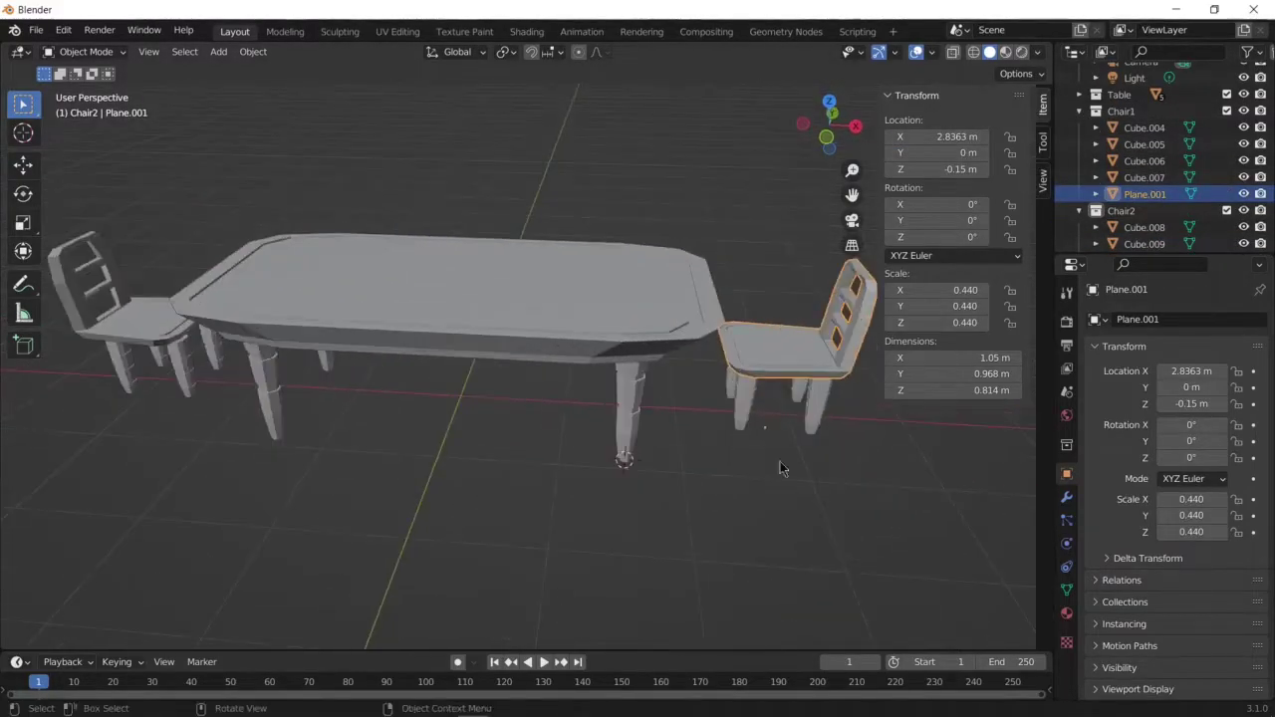
pyautogui.click(1144, 127)
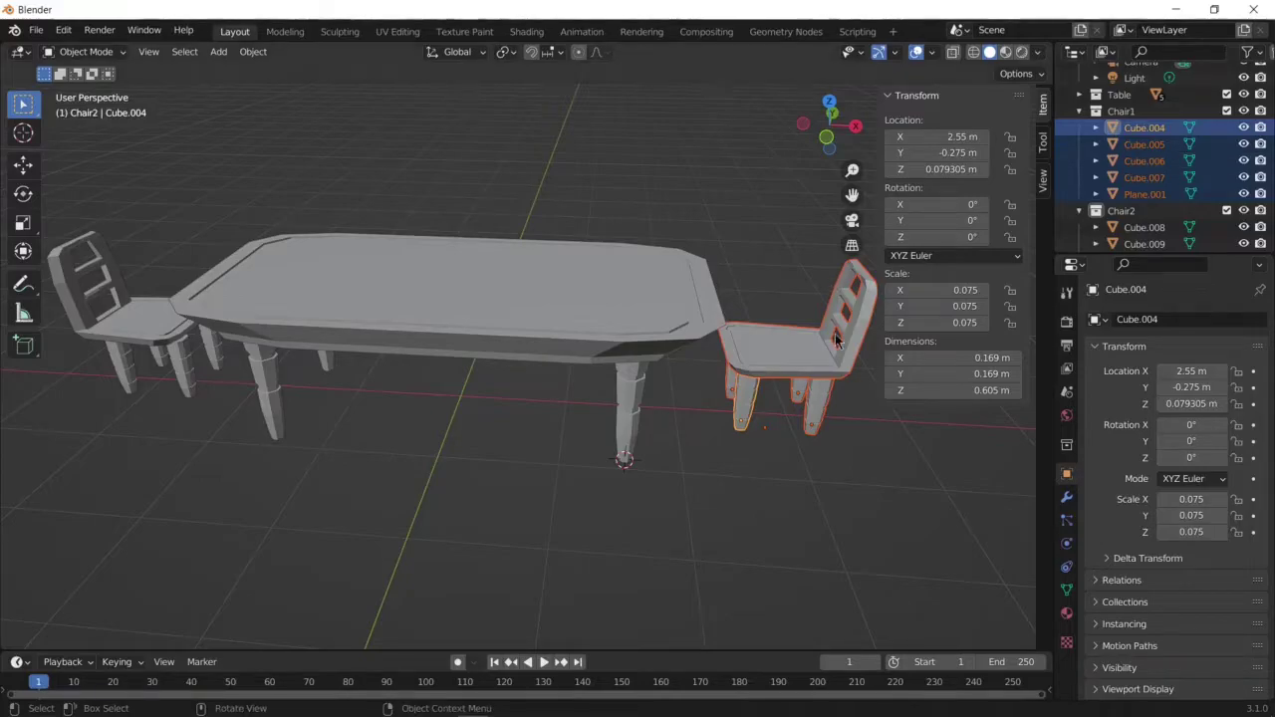
pyautogui.moveTo(835, 339); pyautogui.dragTo(697, 389, button='middle')
pyautogui.rightClick(697, 388)
pyautogui.moveTo(657, 390)
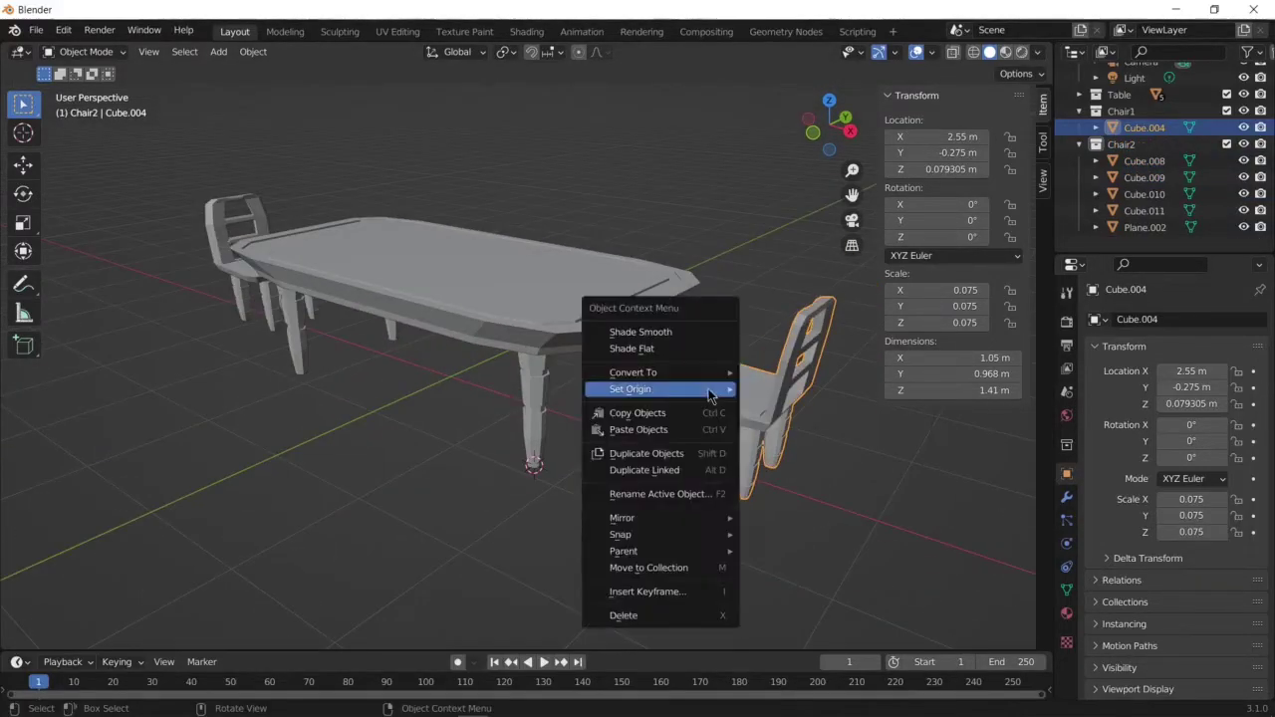
pyautogui.click(830, 390)
# Set the chair's location to X 2.8 m and Z 0.5 m
pyautogui.moveTo(811, 442)
pyautogui.mouseDown(button='middle')
pyautogui.moveTo(768, 427)
pyautogui.moveTo(786, 344)
pyautogui.moveTo(757, 328)
pyautogui.moveTo(682, 354)
pyautogui.mouseUp(button='middle')
pyautogui.doubleClick(933, 138)
pyautogui.write('3')
pyautogui.write('.8')
pyautogui.press('Return')
pyautogui.doubleClick(954, 168)
pyautogui.write('0.5')
pyautogui.press('Return')
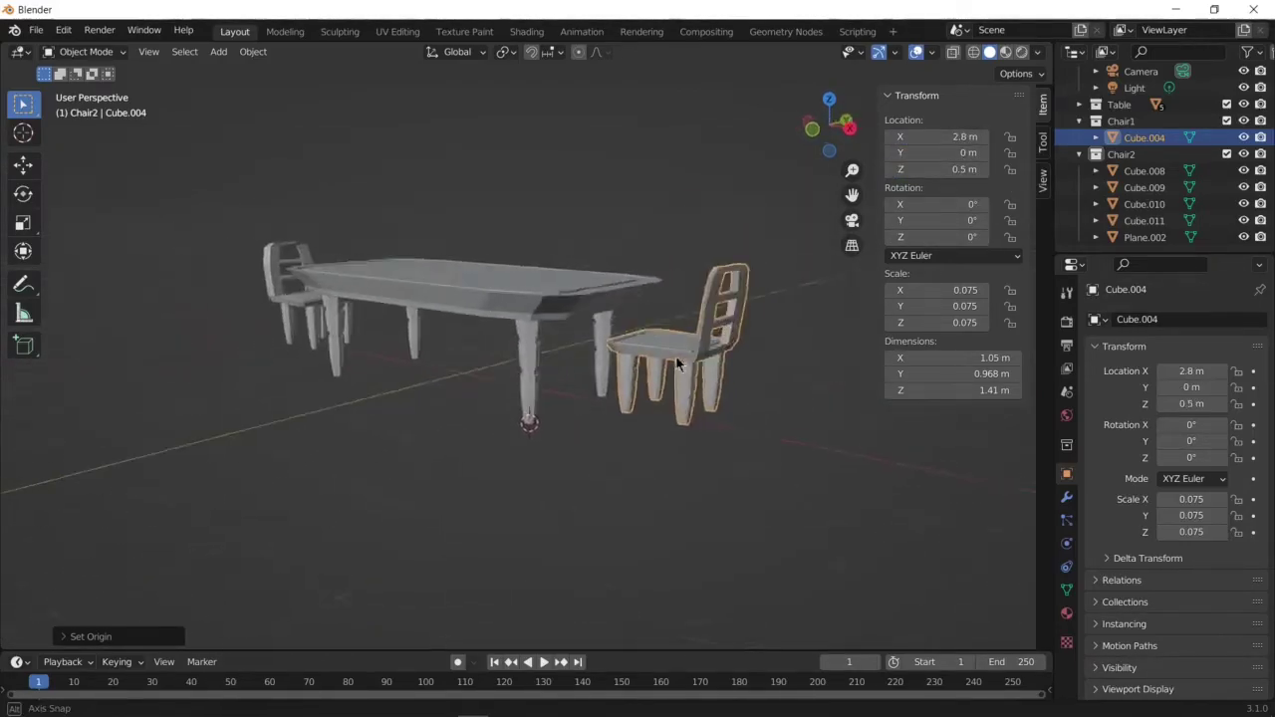
# Set the chair's origin to its geometry, centred on its volume
pyautogui.rightClick(682, 355)
pyautogui.click(787, 444)
pyautogui.moveTo(749, 409); pyautogui.dragTo(687, 328, button='middle')
pyautogui.rightClick(688, 328)
pyautogui.click(860, 401)
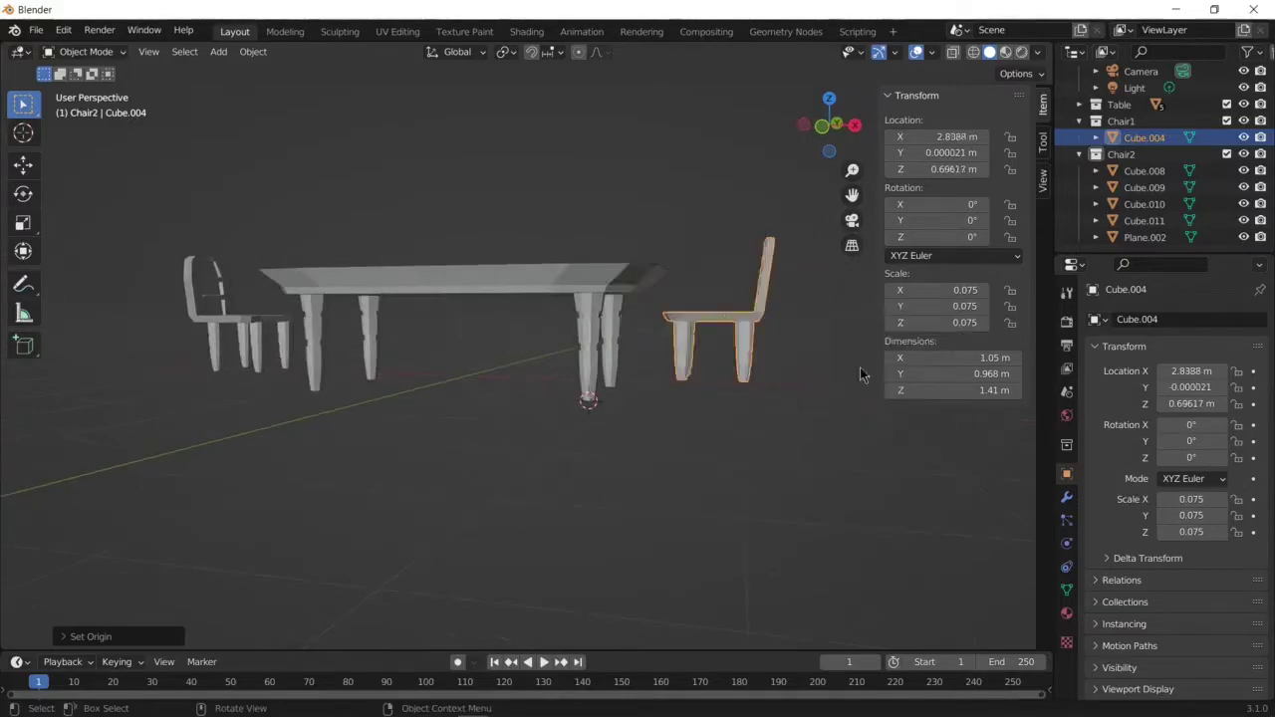
pyautogui.moveTo(861, 369)
pyautogui.mouseDown(button='middle')
pyautogui.moveTo(533, 376)
pyautogui.moveTo(720, 352)
pyautogui.mouseUp(button='middle')
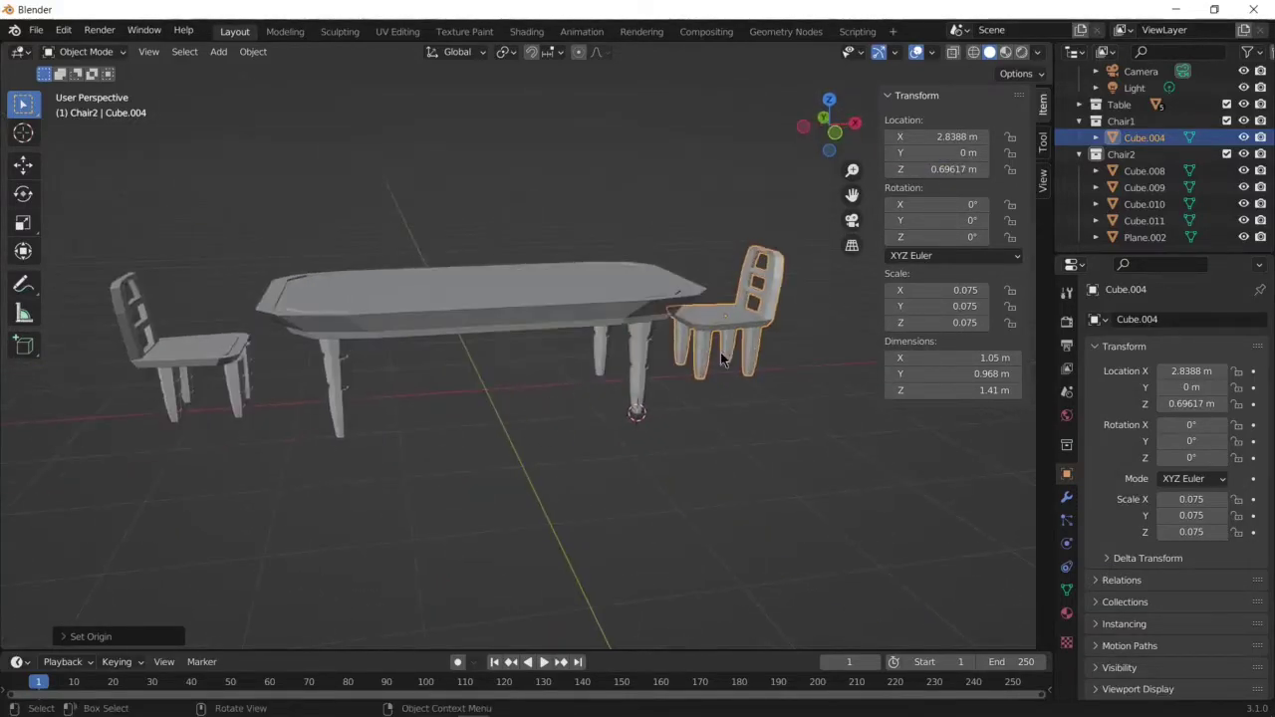
# Delete the old left chair and duplicate the right chair, moving it X -5.715
pyautogui.moveTo(100, 438); pyautogui.dragTo(246, 253)
pyautogui.press('Delete')
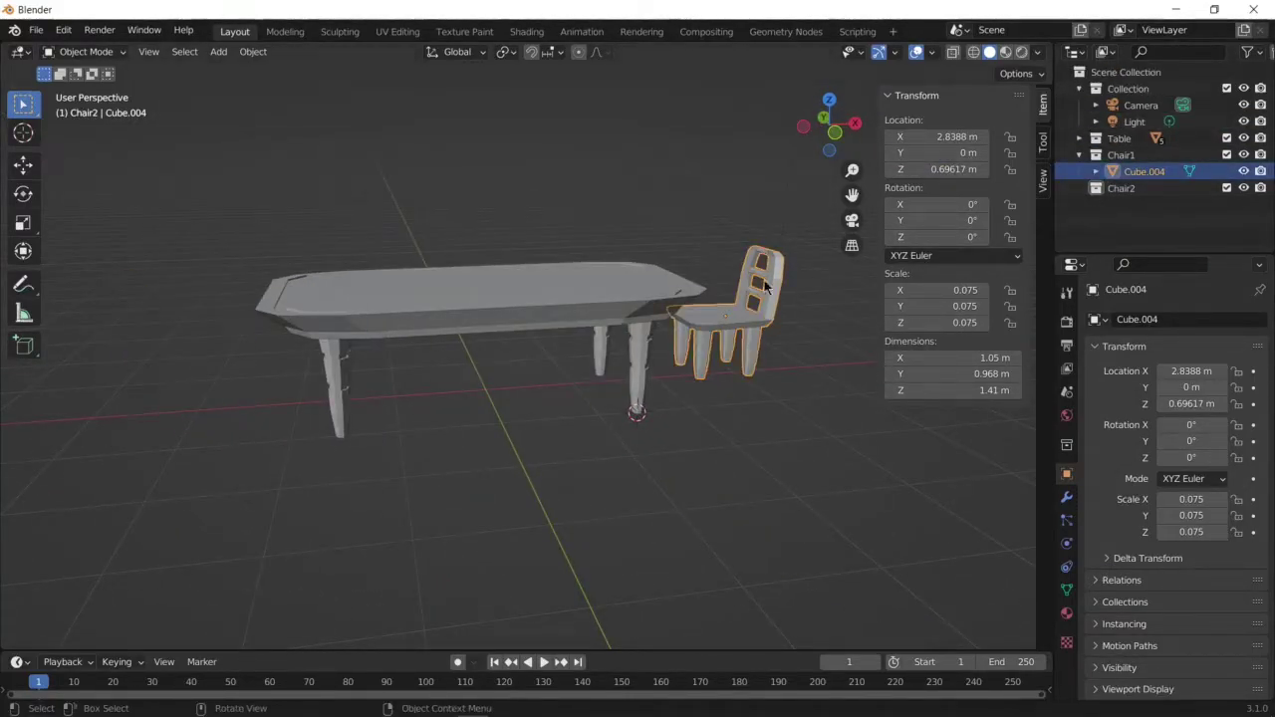
pyautogui.hotkey('shift', 'd')
pyautogui.press('Escape')
pyautogui.write('gx-5.715')
pyautogui.press('Return')
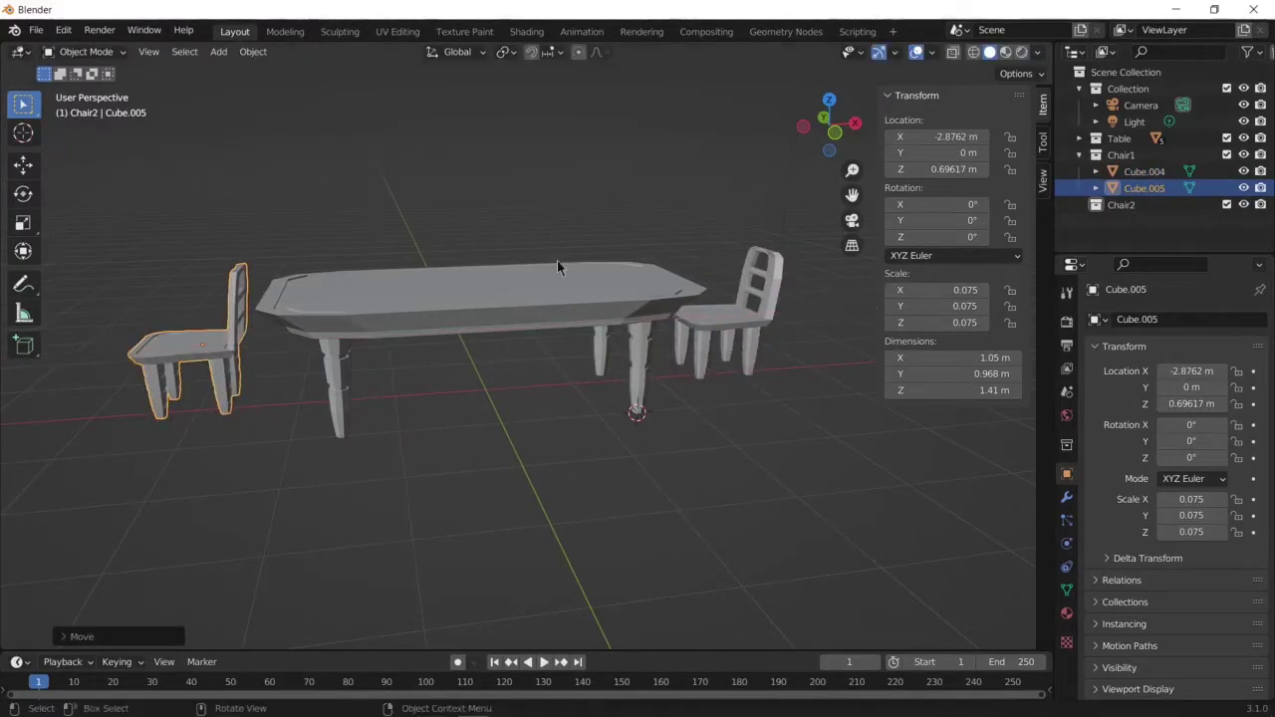
# Turn the copy 180° about Z, set its X to -2.8 m, and move it to another collection
pyautogui.write('rz180')
pyautogui.press('Return')
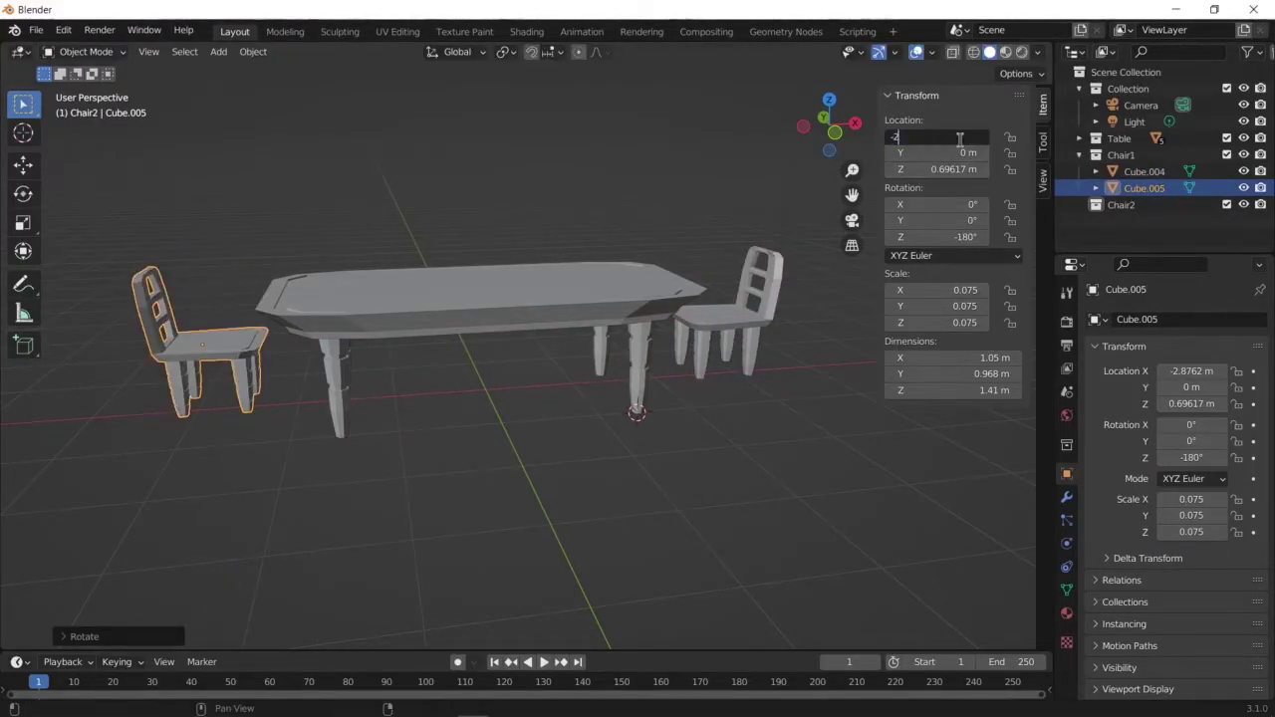
pyautogui.write('.8 m')
pyautogui.click(723, 337)
pyautogui.moveTo(1144, 187); pyautogui.dragTo(1123, 214)
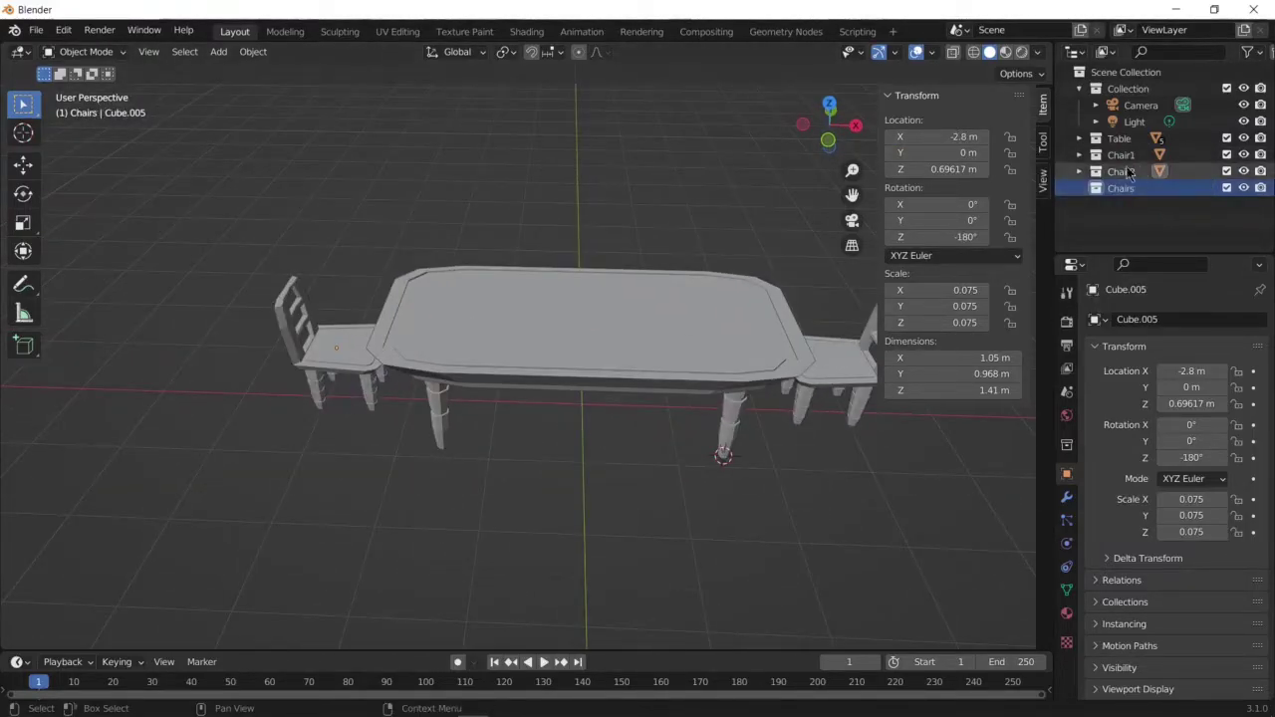
# Move both chairs into the Chairs collection, rename the right one Chair1, and delete the empty Chair1/Chair2 collections
pyautogui.moveTo(1136, 194)
pyautogui.mouseDown()
pyautogui.moveTo(1122, 205)
pyautogui.moveTo(1138, 225)
pyautogui.mouseUp()
pyautogui.rightClick(1143, 171)
pyautogui.doubleClick(1144, 171)
pyautogui.click(1120, 155)
pyautogui.keyDown('ctrl'); pyautogui.click(1120, 172); pyautogui.keyUp('ctrl')
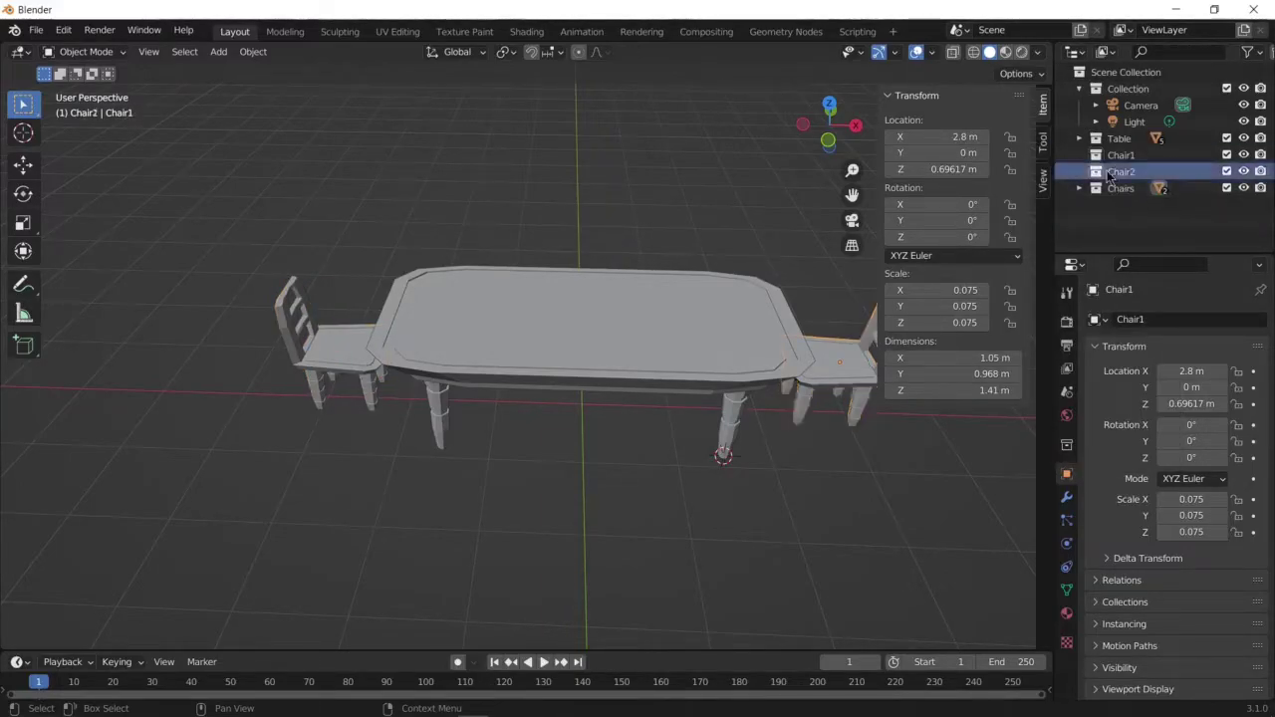
pyautogui.rightClick(1124, 172)
pyautogui.click(1123, 156)
# Duplicate Chair2, keeping the copy at the original chair's spot
pyautogui.click(1137, 188)
pyautogui.moveTo(558, 378)
pyautogui.mouseDown(button='middle')
pyautogui.moveTo(604, 390)
pyautogui.moveTo(625, 450)
pyautogui.moveTo(493, 449)
pyautogui.moveTo(652, 492)
pyautogui.mouseUp(button='middle')
pyautogui.hotkey('shift', 'd')
pyautogui.click(617, 438)
pyautogui.rightClick(493, 448)
pyautogui.hotkey('ctrl', 'z')
pyautogui.hotkey('ctrl', 'shift', 'z')
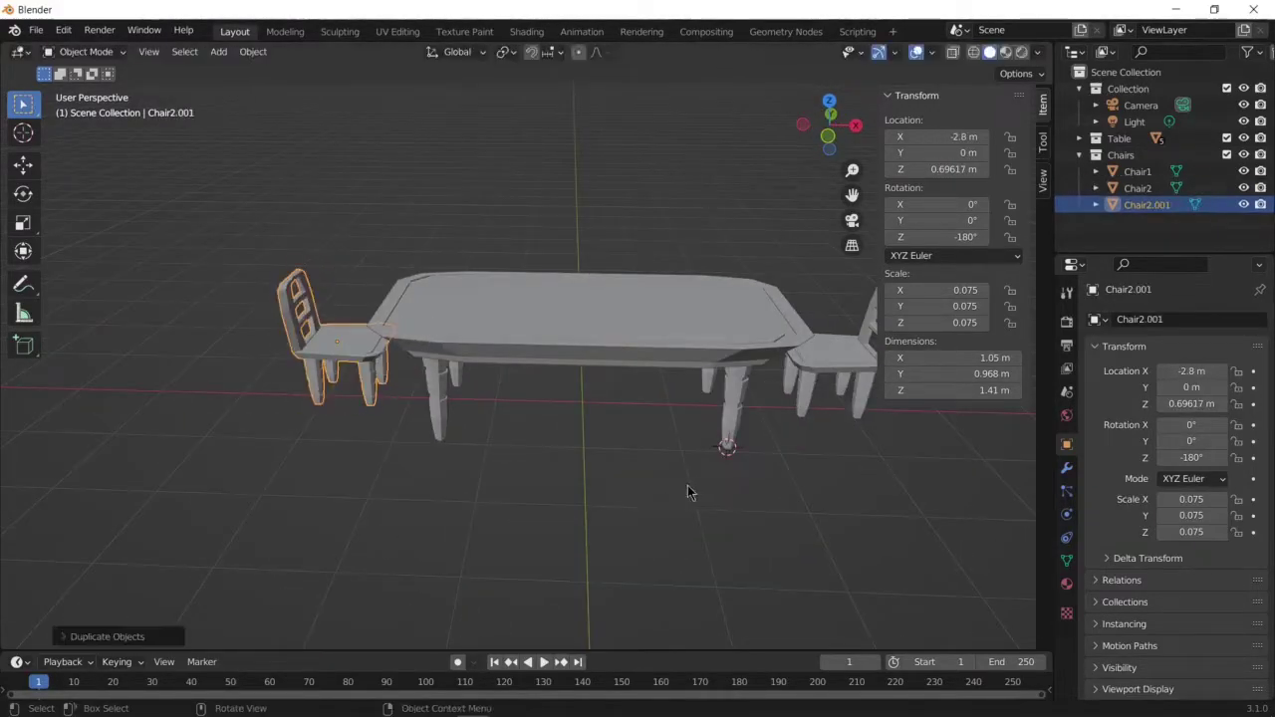
# Move the copy beside the table's long side and rotate it 90° about Z
pyautogui.moveTo(697, 299); pyautogui.dragTo(447, 349, button='middle')
pyautogui.write('1')
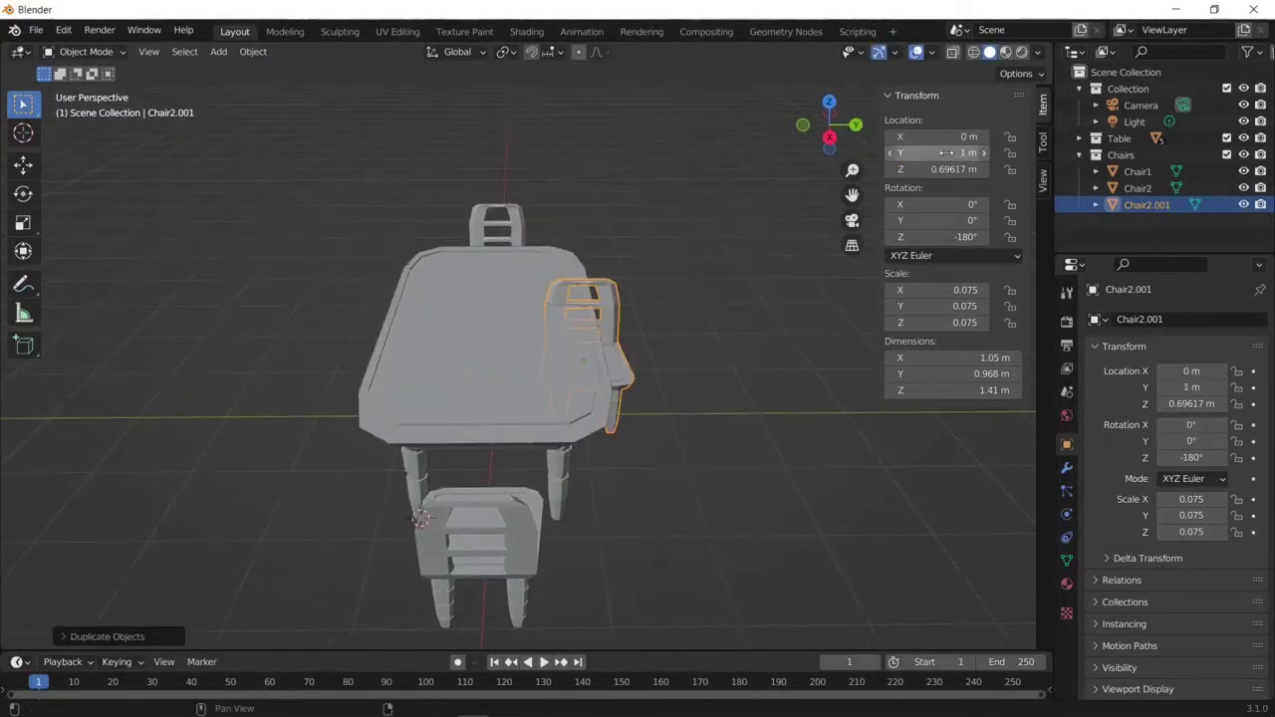
pyautogui.write('.75')
pyautogui.press('Return')
pyautogui.write('rz90')
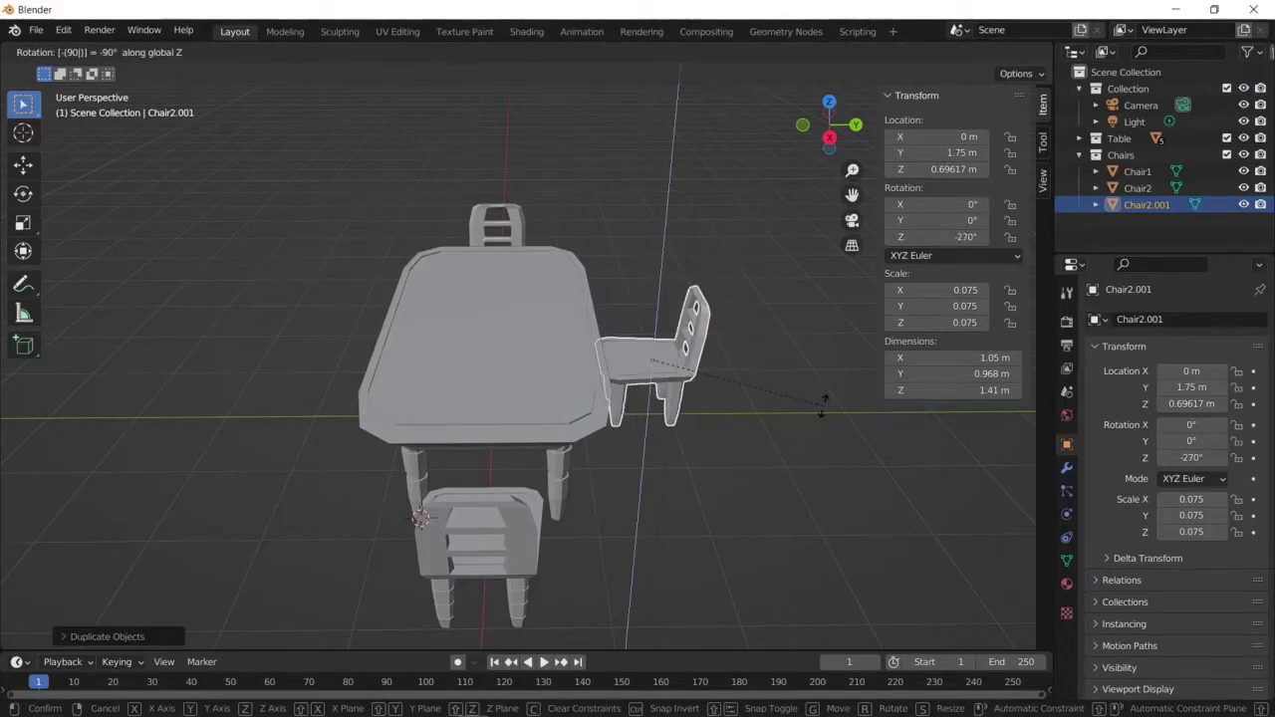
pyautogui.press('Return')
# Duplicate the side chair to Y -1.5 m and turn it 180° to face the table
pyautogui.moveTo(749, 311); pyautogui.dragTo(812, 354, button='middle')
pyautogui.hotkey('shift', 'd')
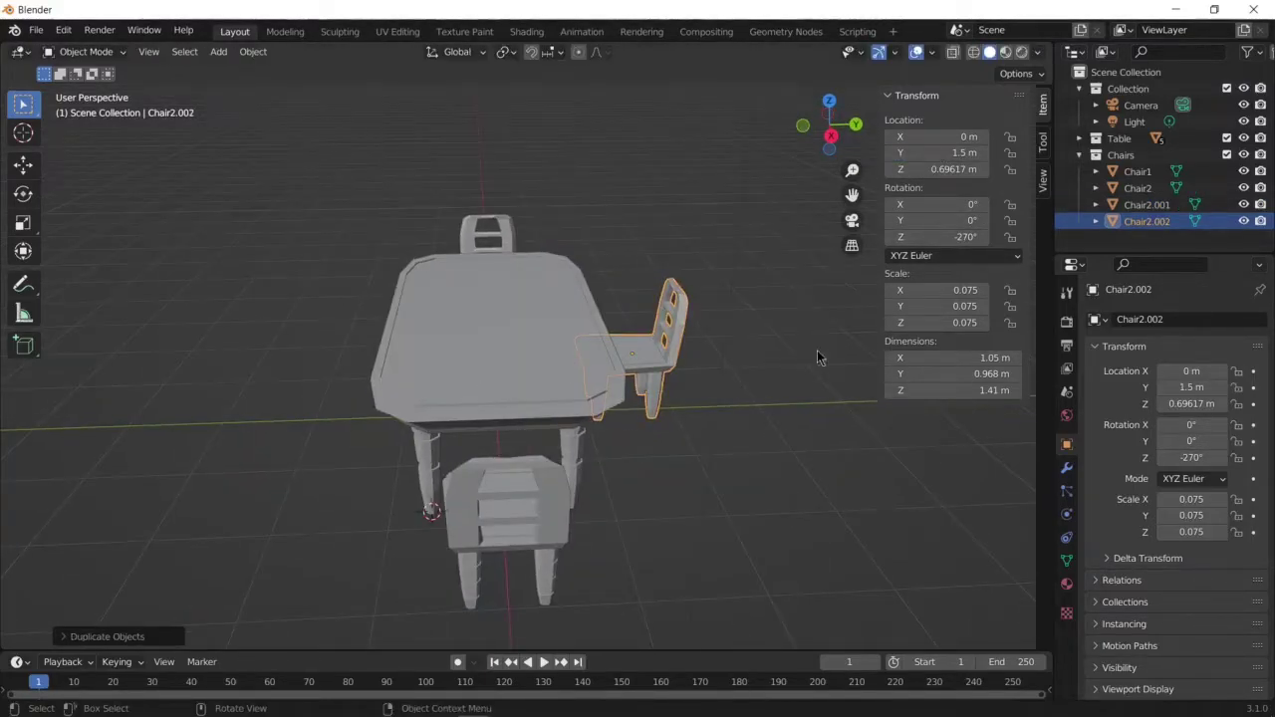
pyautogui.press('Escape')
pyautogui.click(936, 152)
pyautogui.write('-1.5')
pyautogui.press('Return')
pyautogui.write('rz')
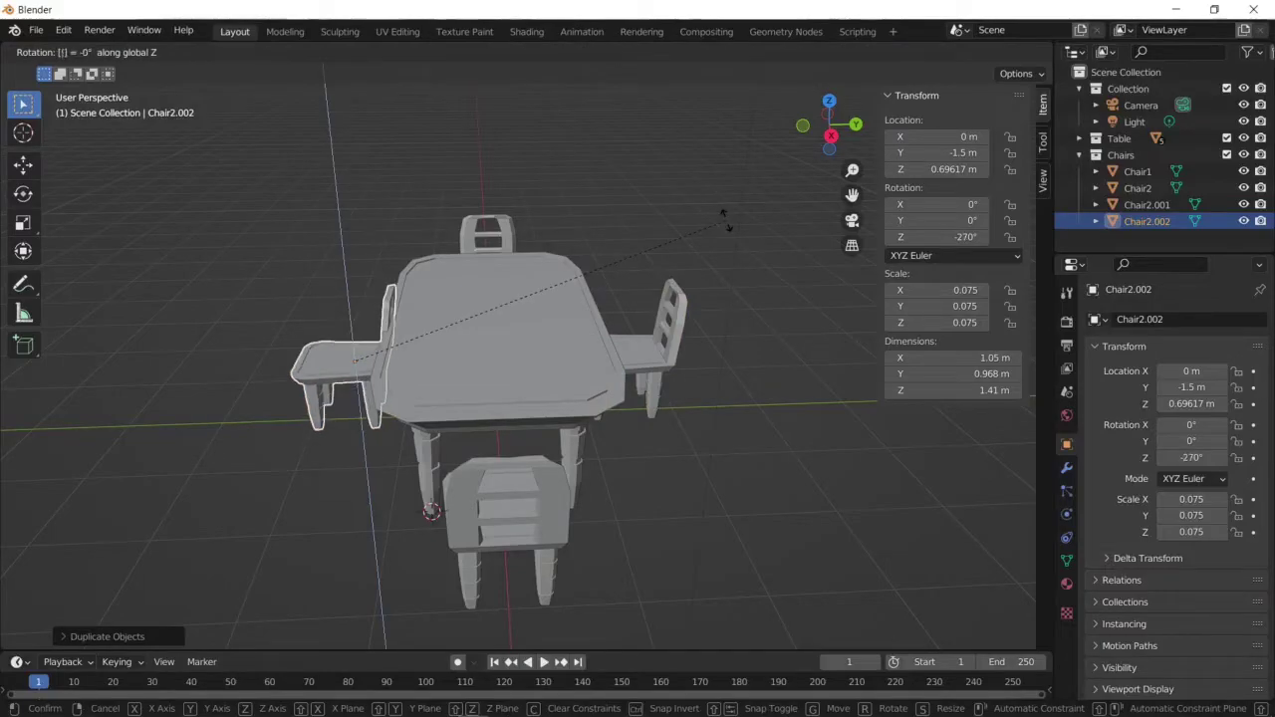
pyautogui.write('180')
pyautogui.press('Return')
# Rename the chair Chair2.001 to Chair4 and collapse the Chairs collection
pyautogui.moveTo(724, 215); pyautogui.dragTo(538, 348, button='middle')
pyautogui.hotkey('alt', 'a')
pyautogui.moveTo(538, 398)
pyautogui.mouseDown(button='middle')
pyautogui.moveTo(537, 528)
pyautogui.moveTo(558, 499)
pyautogui.mouseUp(button='middle')
pyautogui.click(1130, 205)
pyautogui.write('4')
pyautogui.press('Return')
pyautogui.rightClick(1183, 203)
pyautogui.press('Escape')
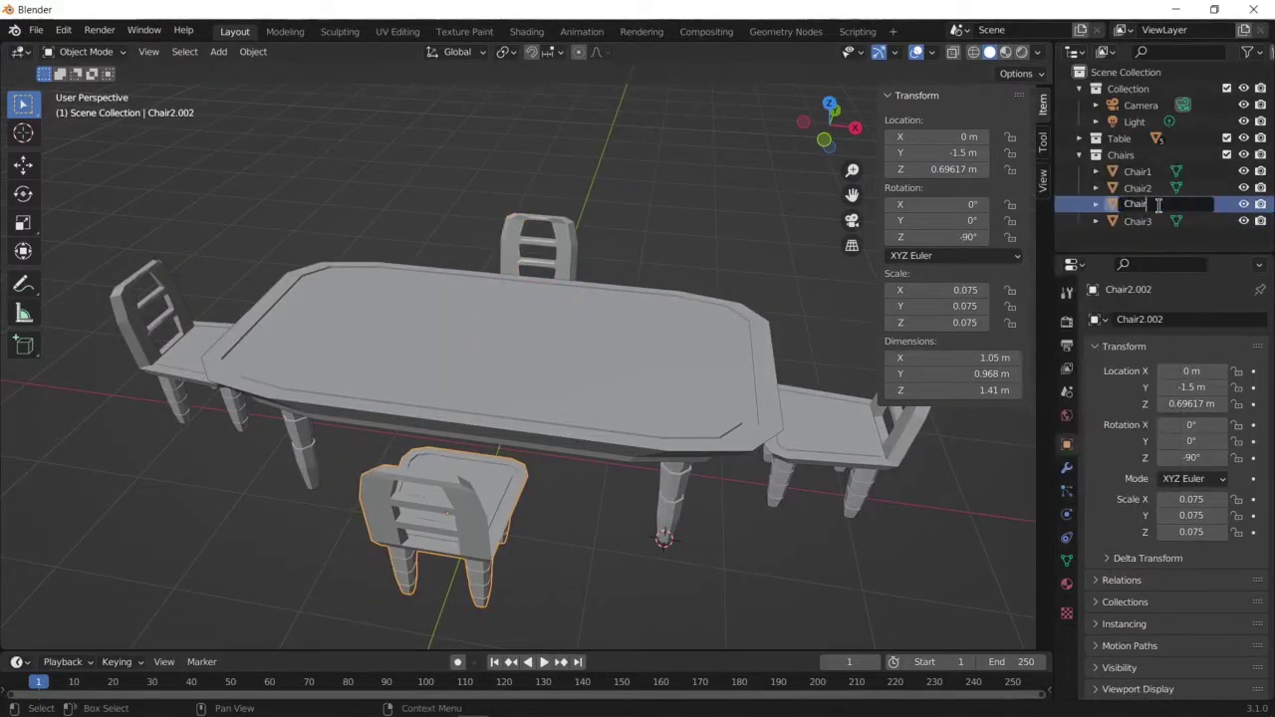
pyautogui.click(1079, 155)
# Select all the parts in the Table collection and join them into one object
pyautogui.click(1079, 139)
pyautogui.click(1135, 155)
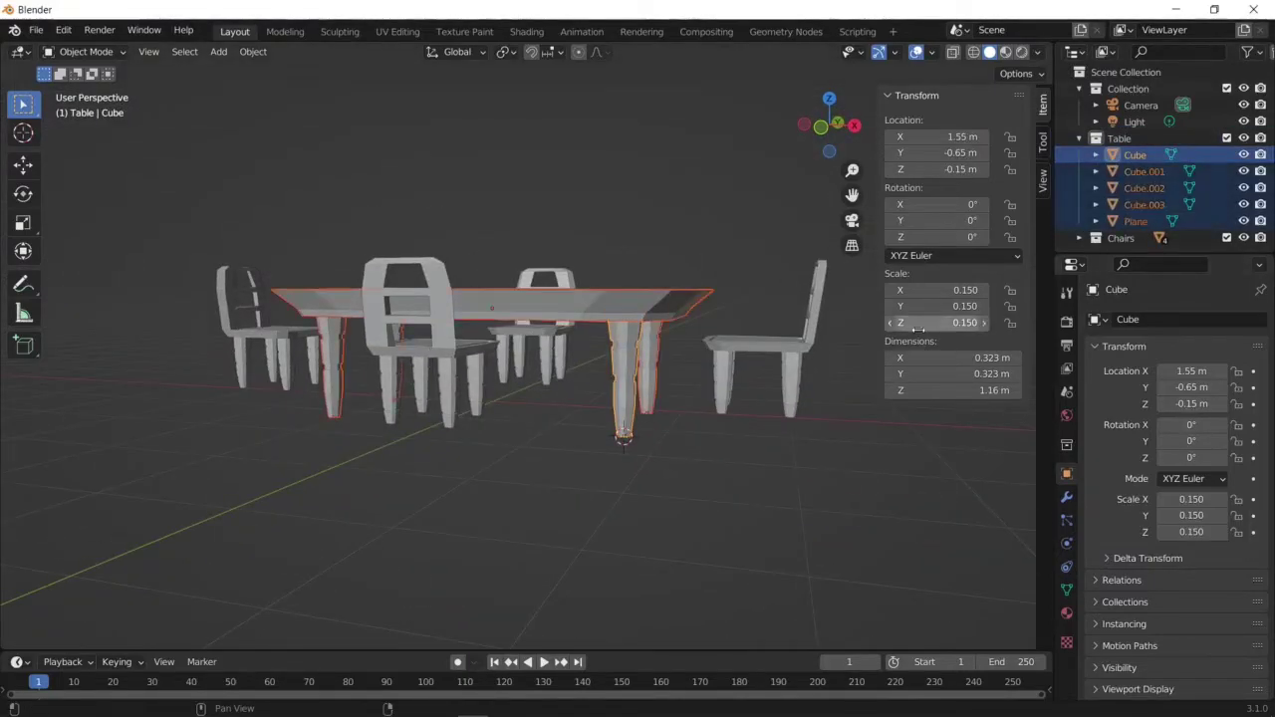
pyautogui.rightClick(1116, 159)
pyautogui.press('Escape')
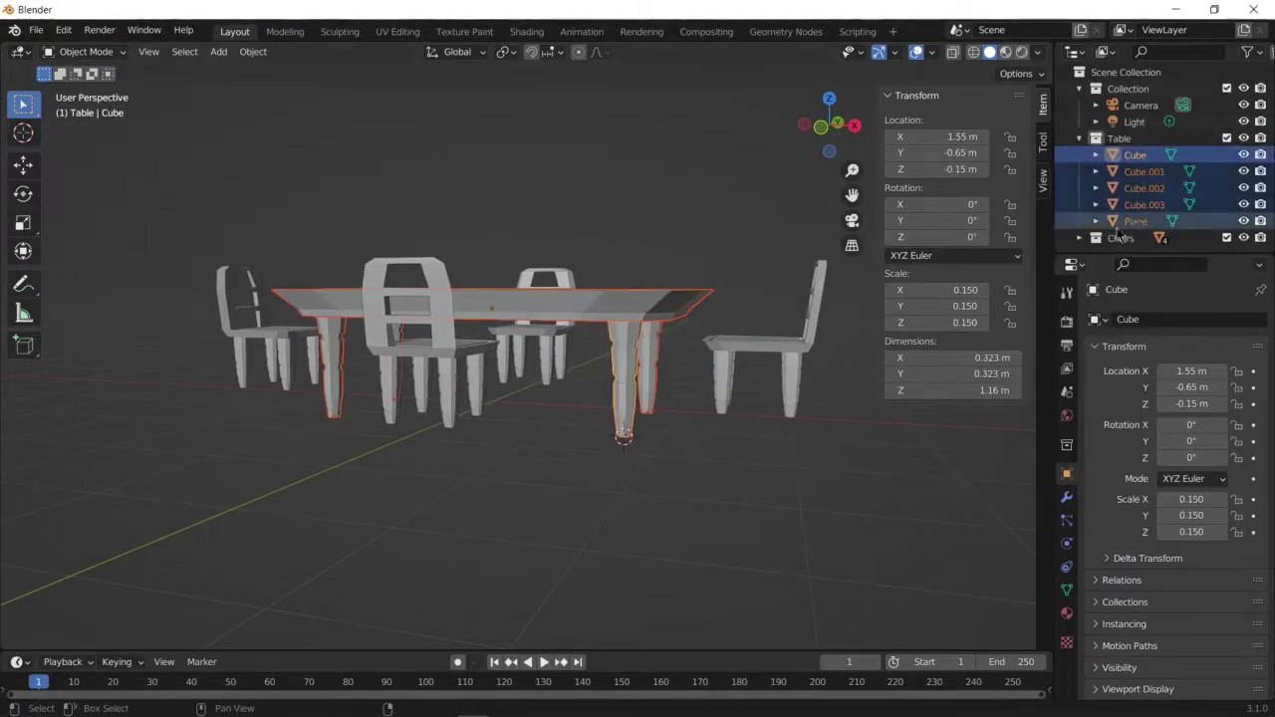
pyautogui.hotkey('ctrl', 'j')
# Raise the joined table along Z to 0.75 m and deselect it
pyautogui.moveTo(600, 364)
pyautogui.mouseDown(button='middle')
pyautogui.moveTo(571, 343)
pyautogui.moveTo(670, 455)
pyautogui.moveTo(638, 419)
pyautogui.mouseUp(button='middle')
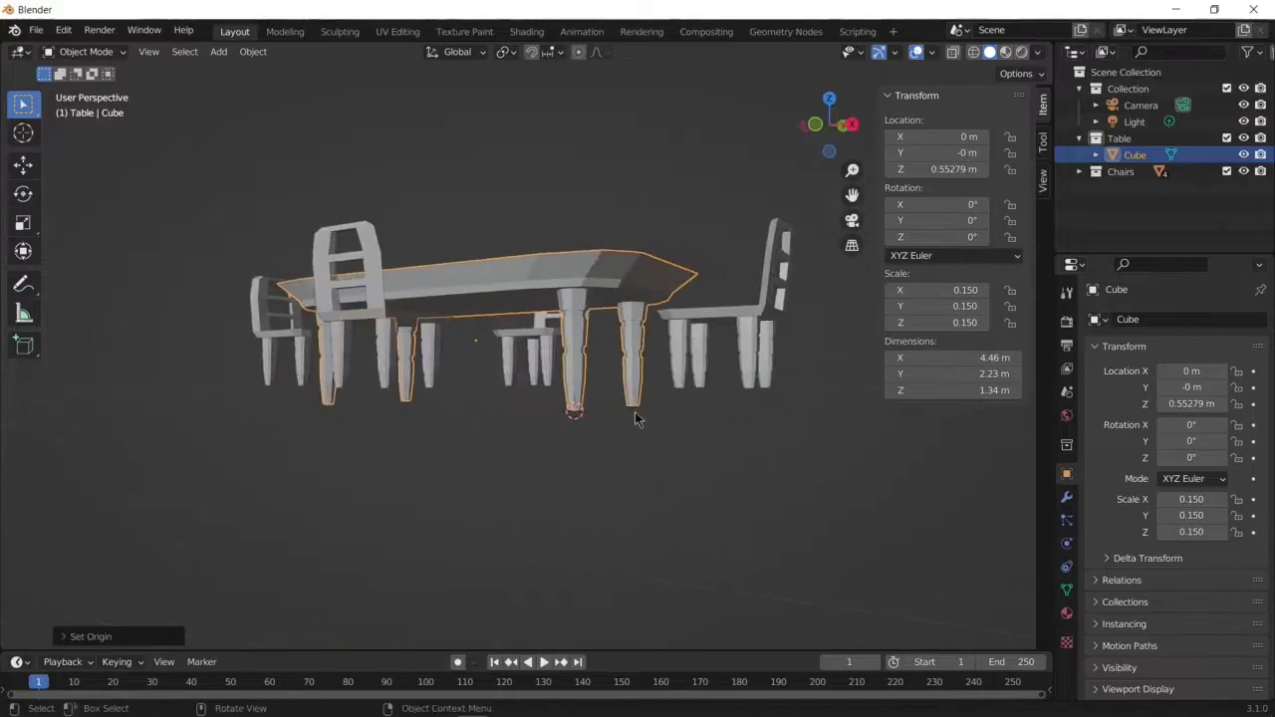
pyautogui.press('g')
pyautogui.press('z')
pyautogui.click(688, 404)
pyautogui.click(489, 559)
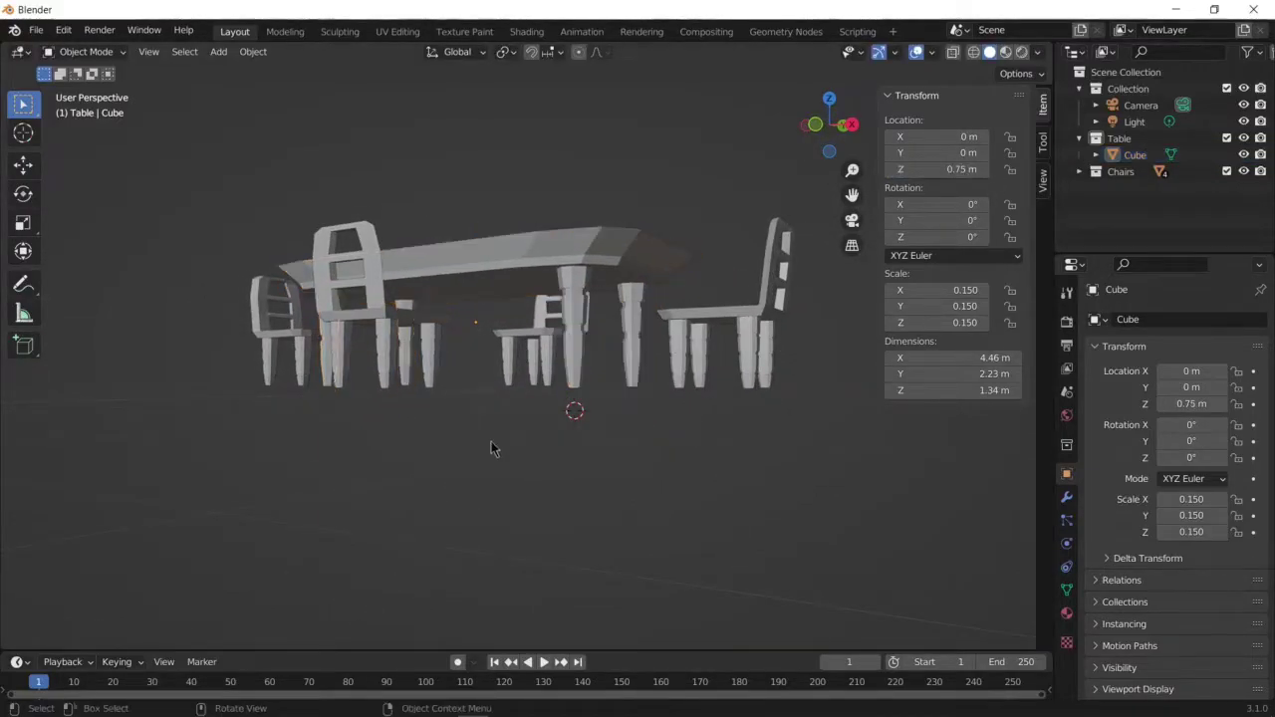
pyautogui.moveTo(490, 559)
pyautogui.mouseDown(button='middle')
pyautogui.moveTo(433, 516)
pyautogui.moveTo(570, 350)
pyautogui.mouseUp(button='middle')
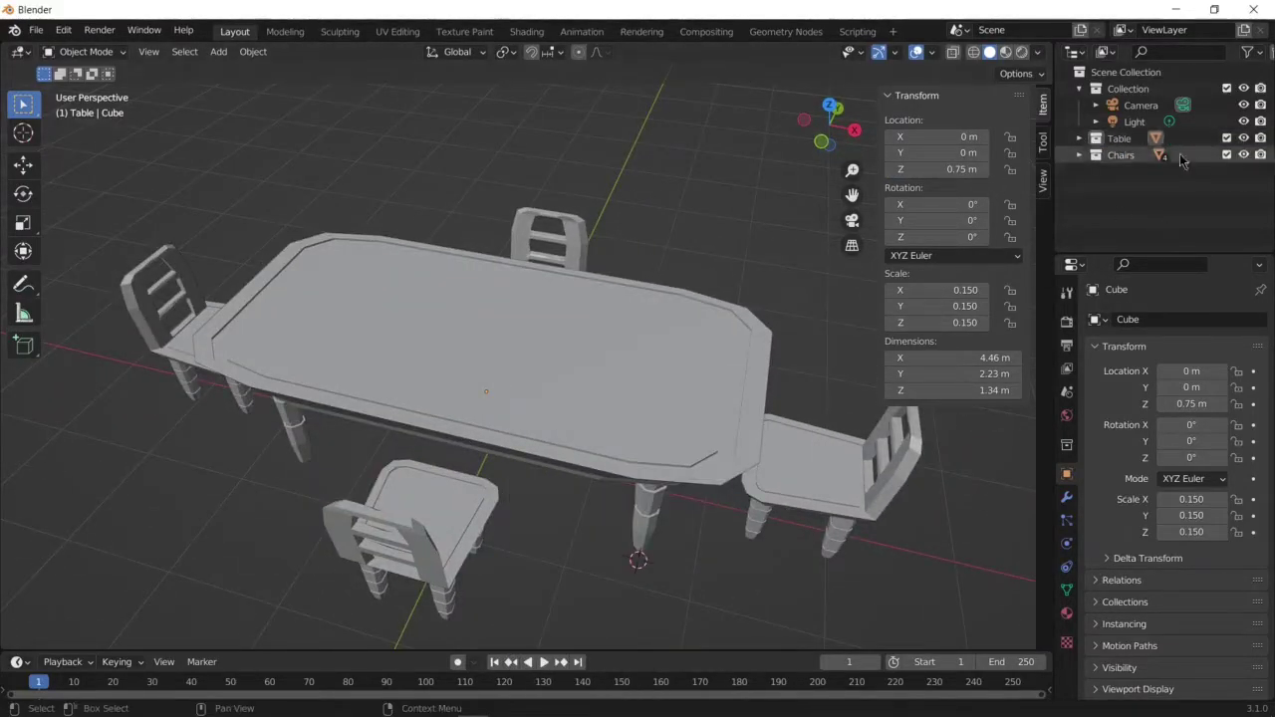
pyautogui.hotkey('shift', 'a')
# Add a circle mesh, fill it with a face, and merge its overlapping vertices by distance
pyautogui.click(637, 419)
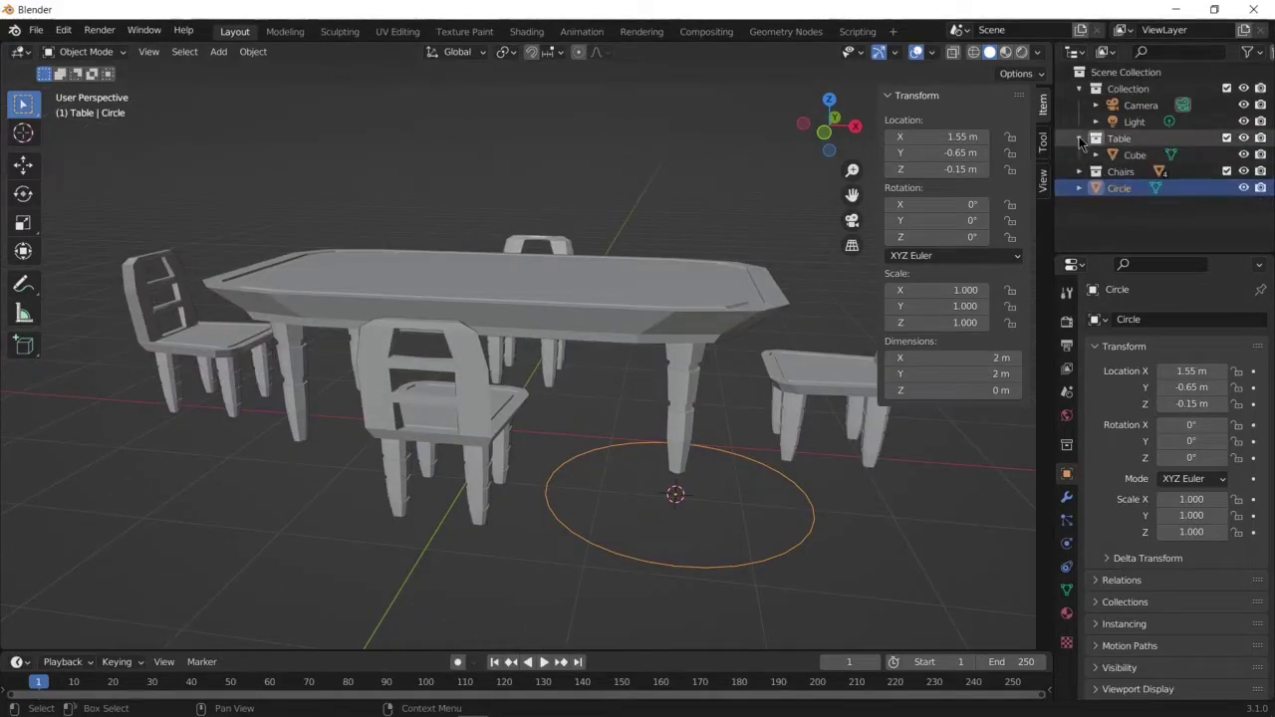
pyautogui.press('Tab')
pyautogui.press('f')
pyautogui.moveTo(655, 518); pyautogui.dragTo(722, 555, button='middle')
pyautogui.rightClick(588, 546)
pyautogui.moveTo(587, 546); pyautogui.dragTo(600, 485, button='middle')
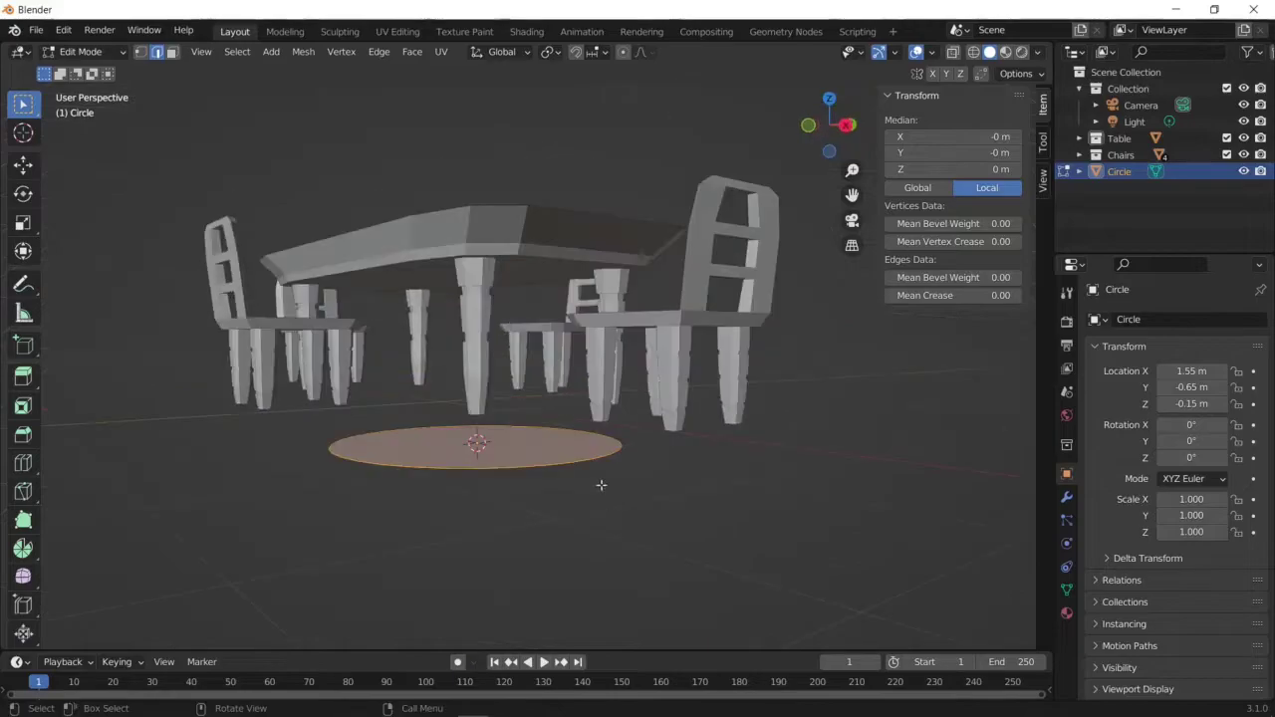
pyautogui.press('Tab')
pyautogui.rightClick(570, 460)
pyautogui.press('Escape')
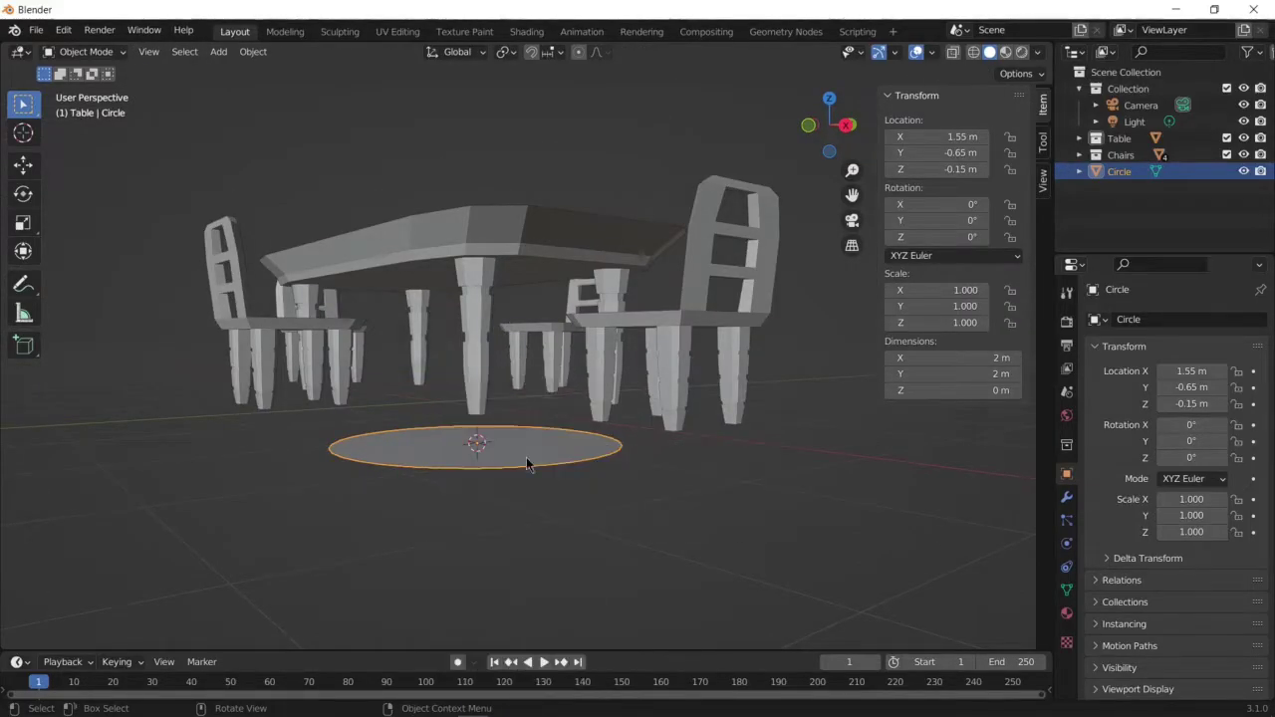
pyautogui.press('Tab')
pyautogui.rightClick(378, 387)
pyautogui.moveTo(598, 444); pyautogui.dragTo(558, 512, button='middle')
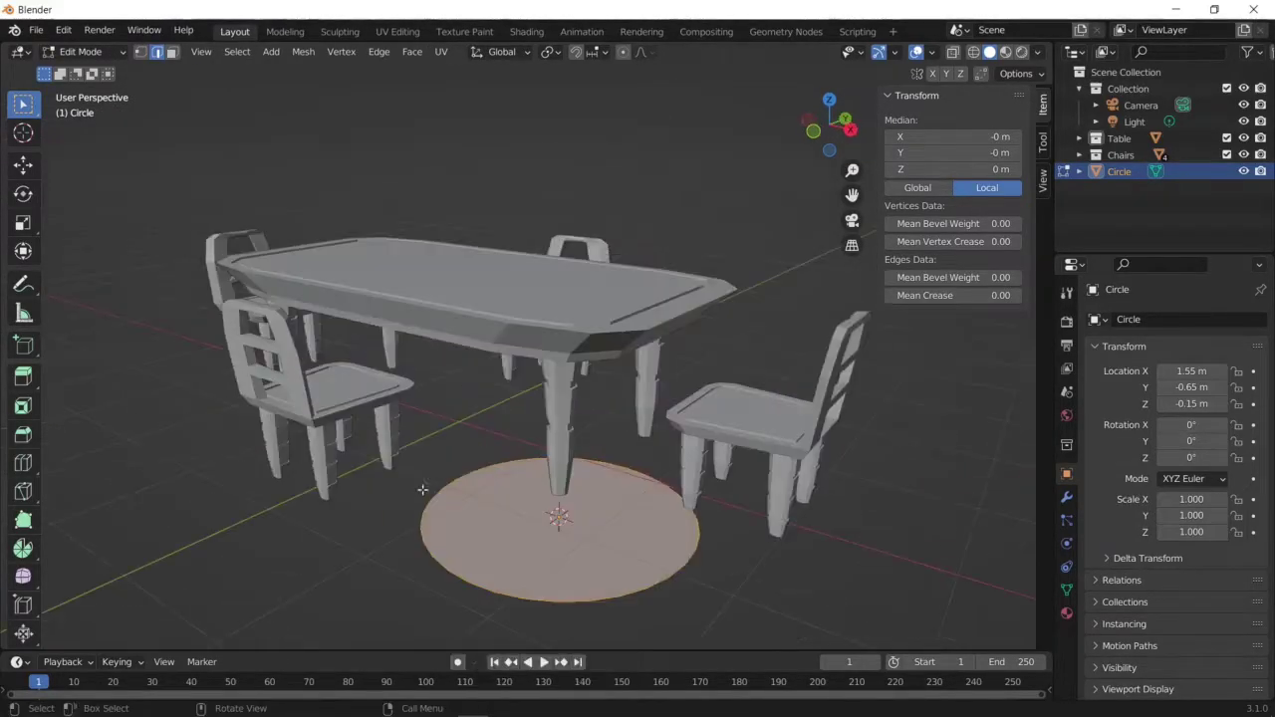
pyautogui.rightClick(558, 512)
pyautogui.click(684, 572)
# Move the filled circle along Y onto the tabletop and shrink it to plate size
pyautogui.moveTo(684, 572); pyautogui.dragTo(802, 588, button='middle')
pyautogui.press('g')
pyautogui.press('y')
pyautogui.click(801, 587)
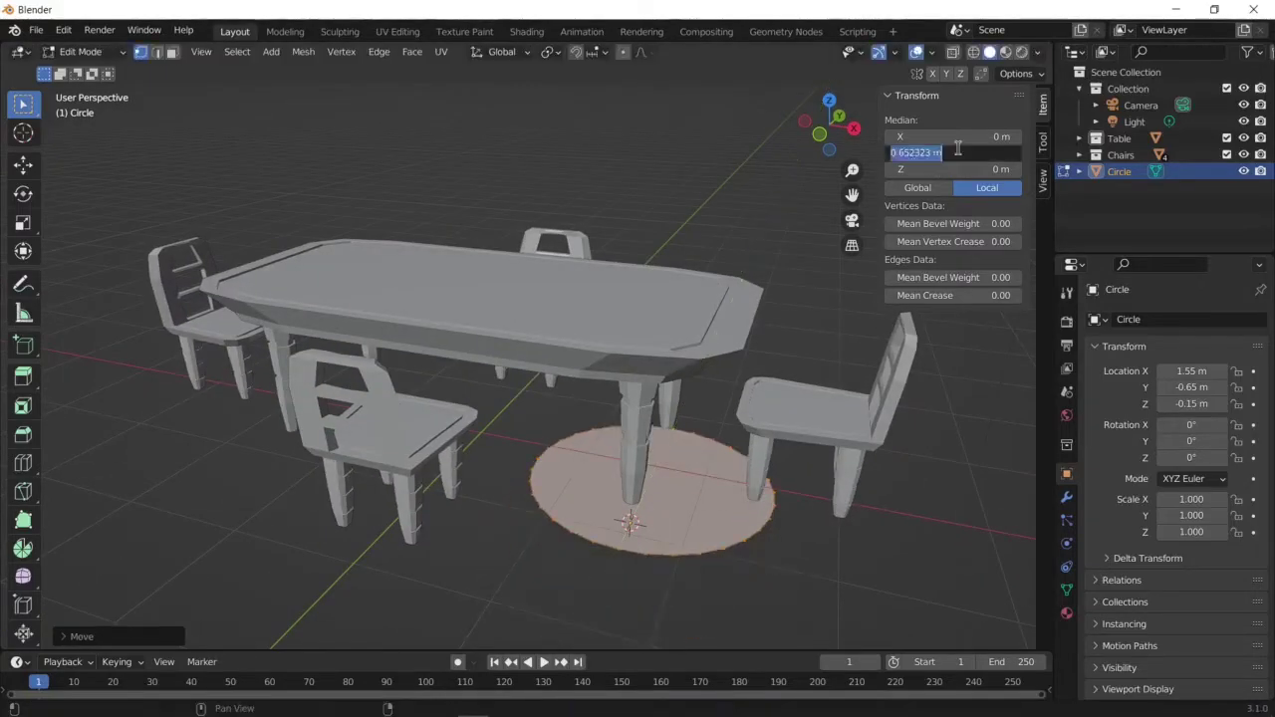
pyautogui.moveTo(817, 468); pyautogui.dragTo(870, 499, button='middle')
pyautogui.press('KP_1')
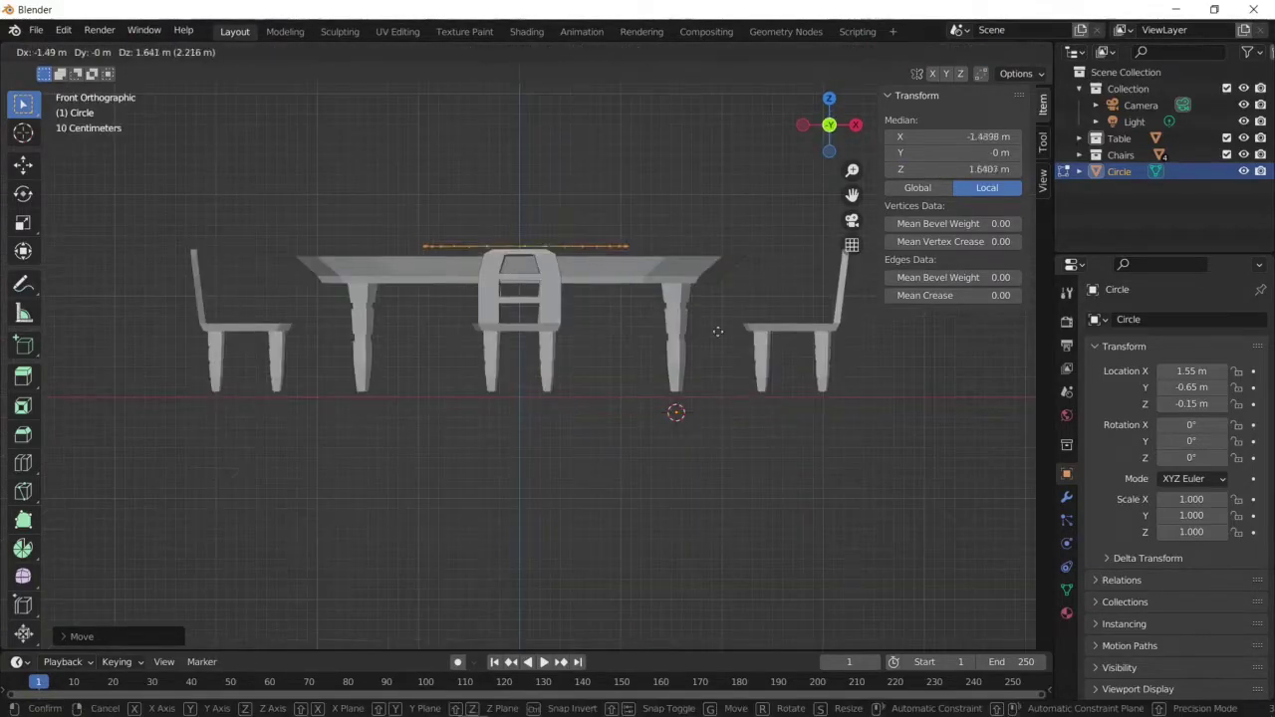
pyautogui.press('KP_7')
pyautogui.press('s')
pyautogui.click(592, 560)
pyautogui.moveTo(592, 560); pyautogui.dragTo(581, 337, button='middle')
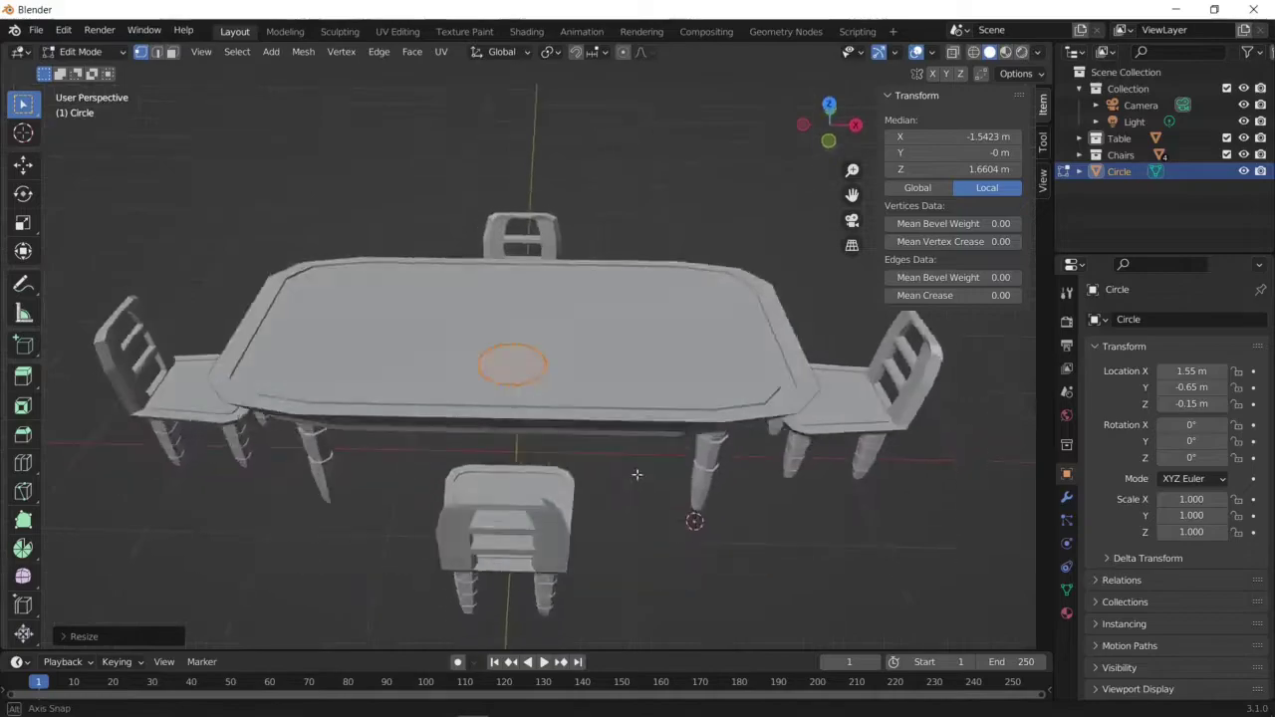
# Extrude the disc vertically for plate thickness and slightly scale its top
pyautogui.press('g')
pyautogui.press('z')
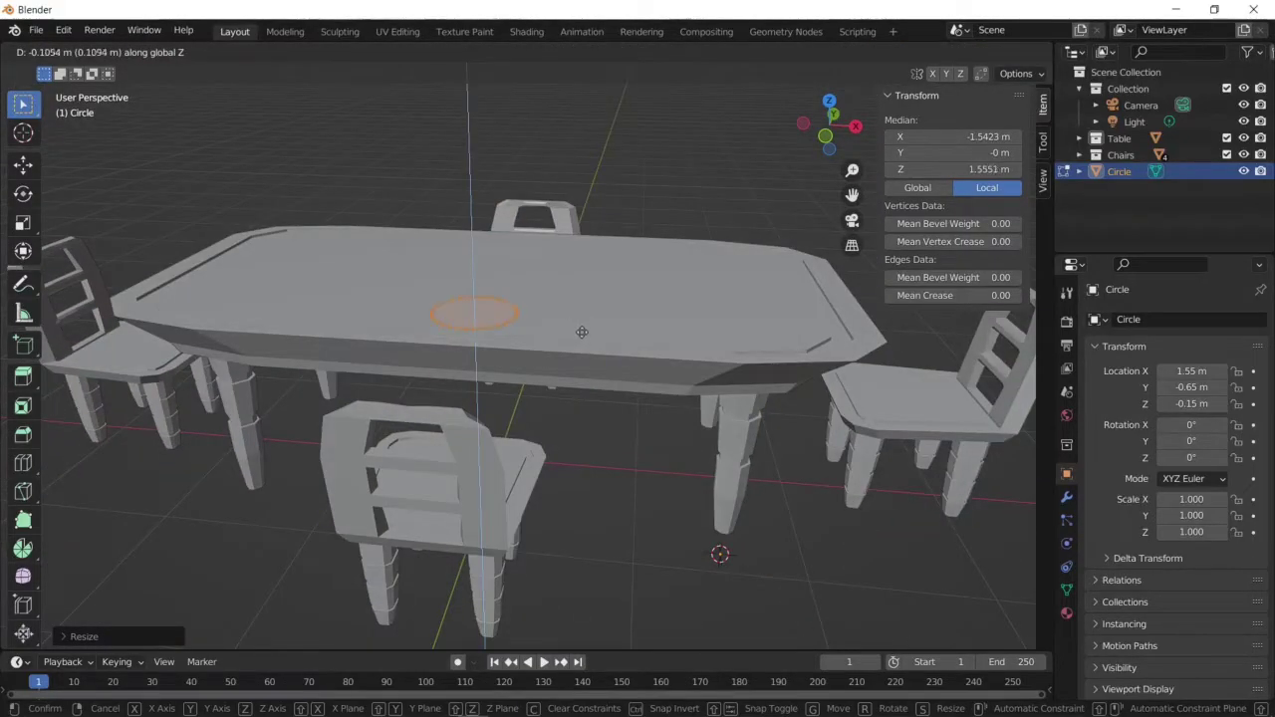
pyautogui.press('z')
pyautogui.click(567, 326)
pyautogui.press('s')
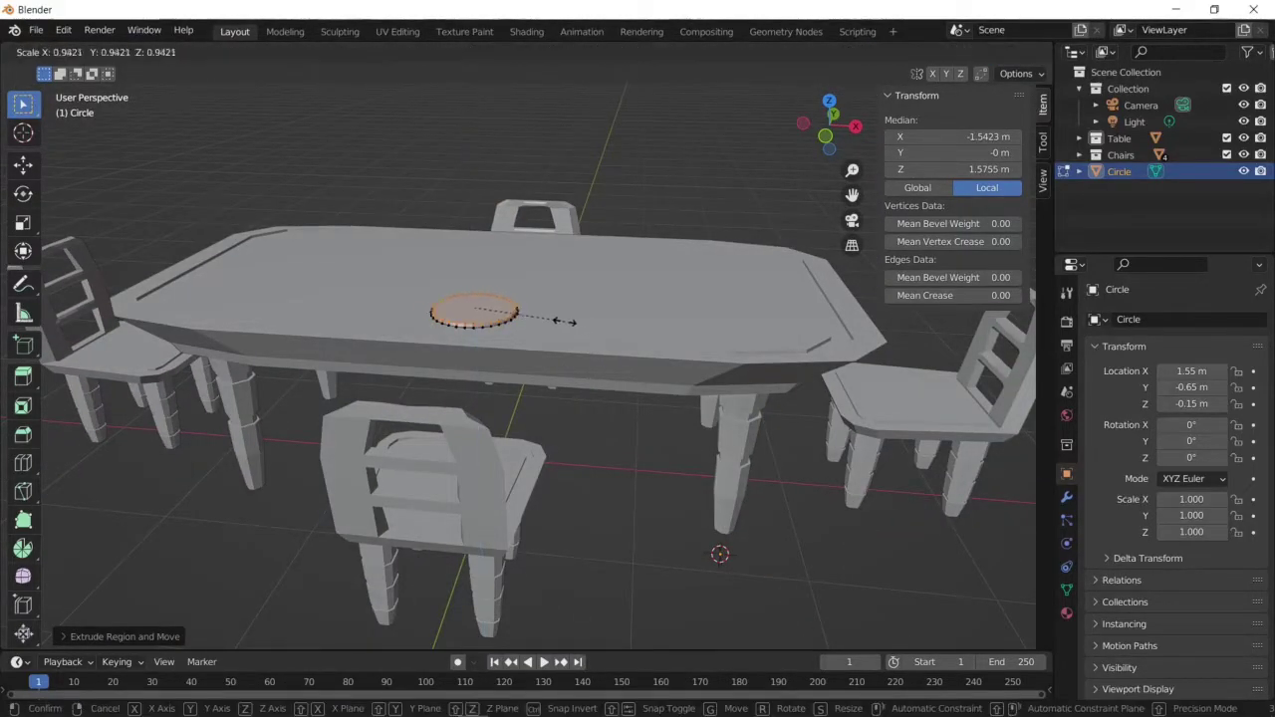
pyautogui.click(538, 331)
pyautogui.scroll(3, 534, 332)
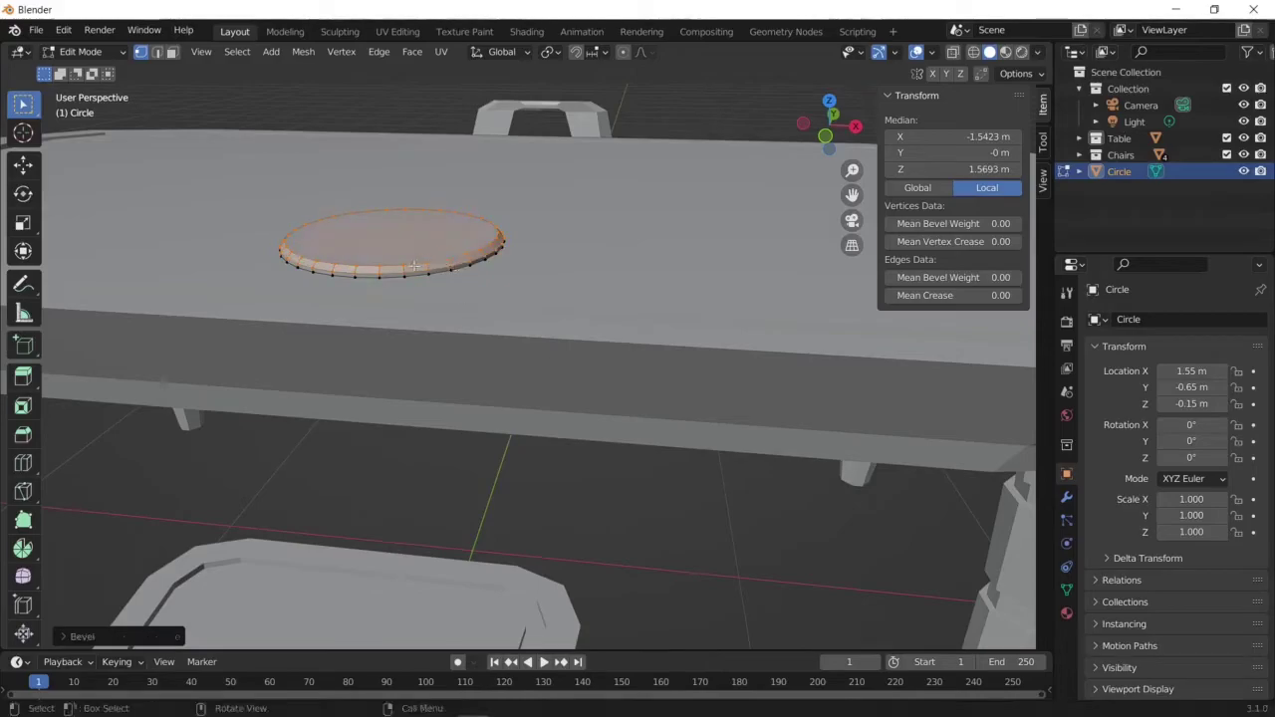
# Inset the plate's top face, working in wireframe view
pyautogui.hotkey('shift', 'z')
pyautogui.moveTo(414, 266); pyautogui.dragTo(362, 248, button='middle')
pyautogui.press('2')
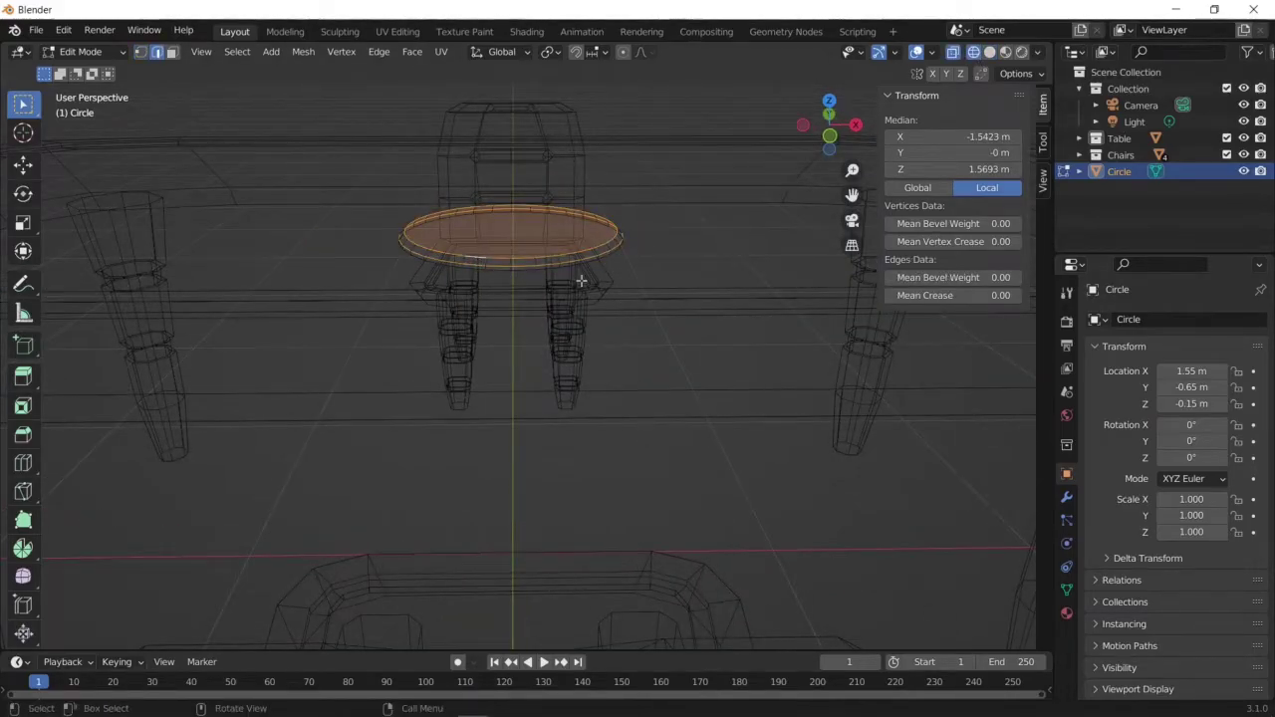
pyautogui.moveTo(581, 282); pyautogui.dragTo(588, 289, button='middle')
pyautogui.press('Escape')
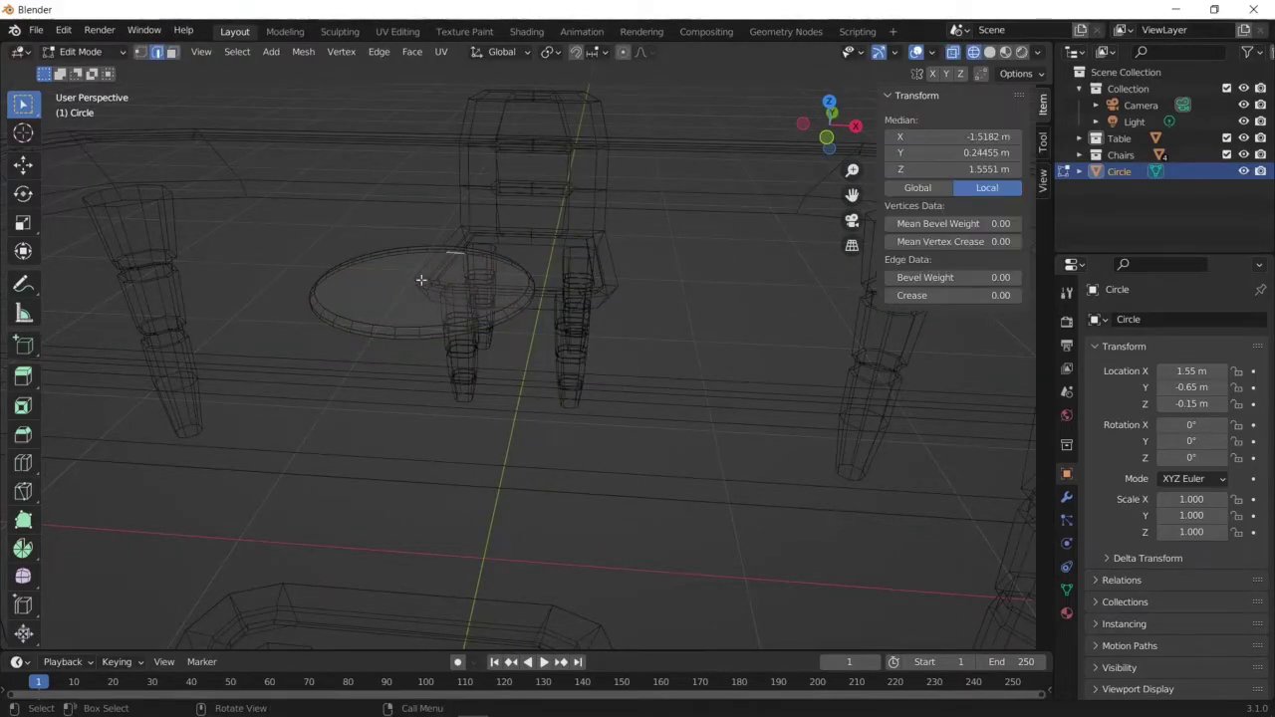
pyautogui.click(421, 279)
pyautogui.press('i')
pyautogui.moveTo(422, 279)
pyautogui.mouseDown(button='middle')
pyautogui.moveTo(598, 359)
pyautogui.moveTo(643, 291)
pyautogui.moveTo(615, 279)
pyautogui.mouseUp(button='middle')
pyautogui.click(618, 375)
# Select the plate's inner edge loop and scale it to size
pyautogui.click(503, 350)
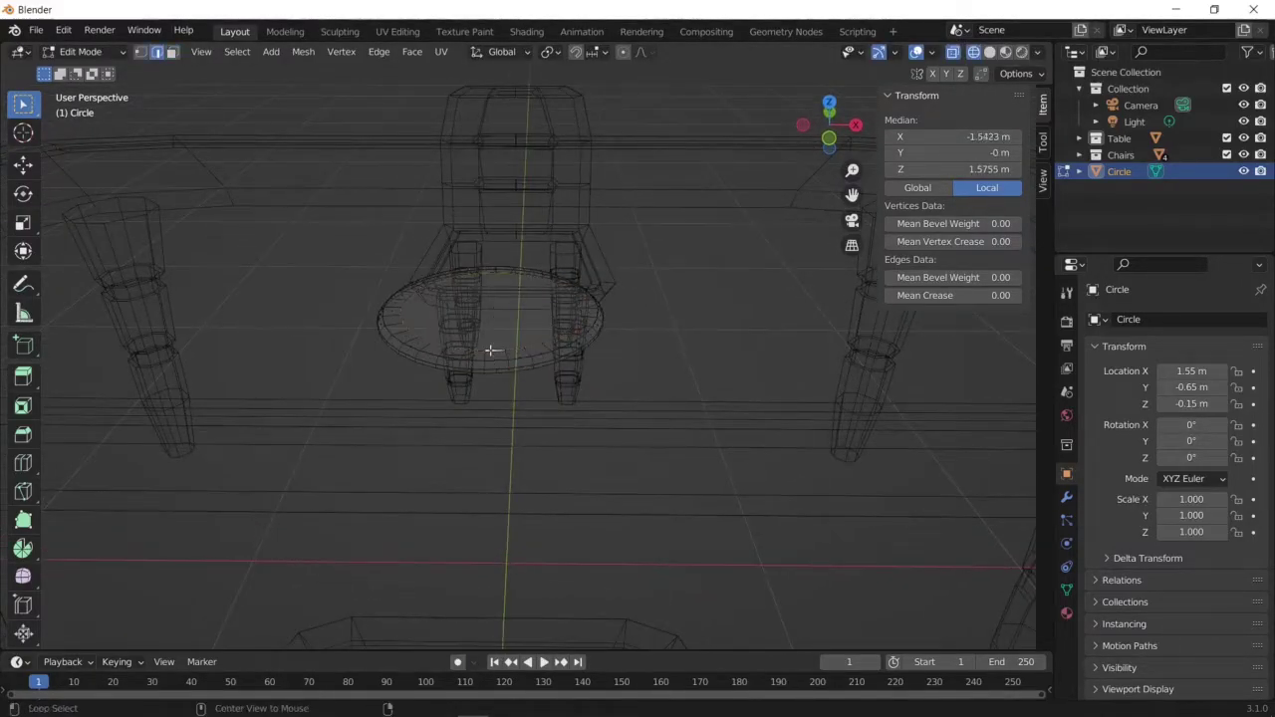
pyautogui.keyDown('alt'); pyautogui.click(490, 351); pyautogui.keyUp('alt')
pyautogui.press('s')
pyautogui.click(503, 316)
pyautogui.moveTo(527, 307)
pyautogui.mouseDown(button='middle')
pyautogui.moveTo(648, 339)
pyautogui.moveTo(585, 229)
pyautogui.moveTo(598, 329)
pyautogui.moveTo(655, 407)
pyautogui.moveTo(569, 498)
pyautogui.moveTo(724, 428)
pyautogui.moveTo(729, 407)
pyautogui.moveTo(666, 555)
pyautogui.mouseUp(button='middle')
pyautogui.click(585, 230)
# Extrude the plate's inner disc
pyautogui.press('Tab')
pyautogui.press('Tab')
pyautogui.keyDown('alt'); pyautogui.click(578, 489); pyautogui.keyUp('alt')
pyautogui.press('e')
pyautogui.click(684, 447)
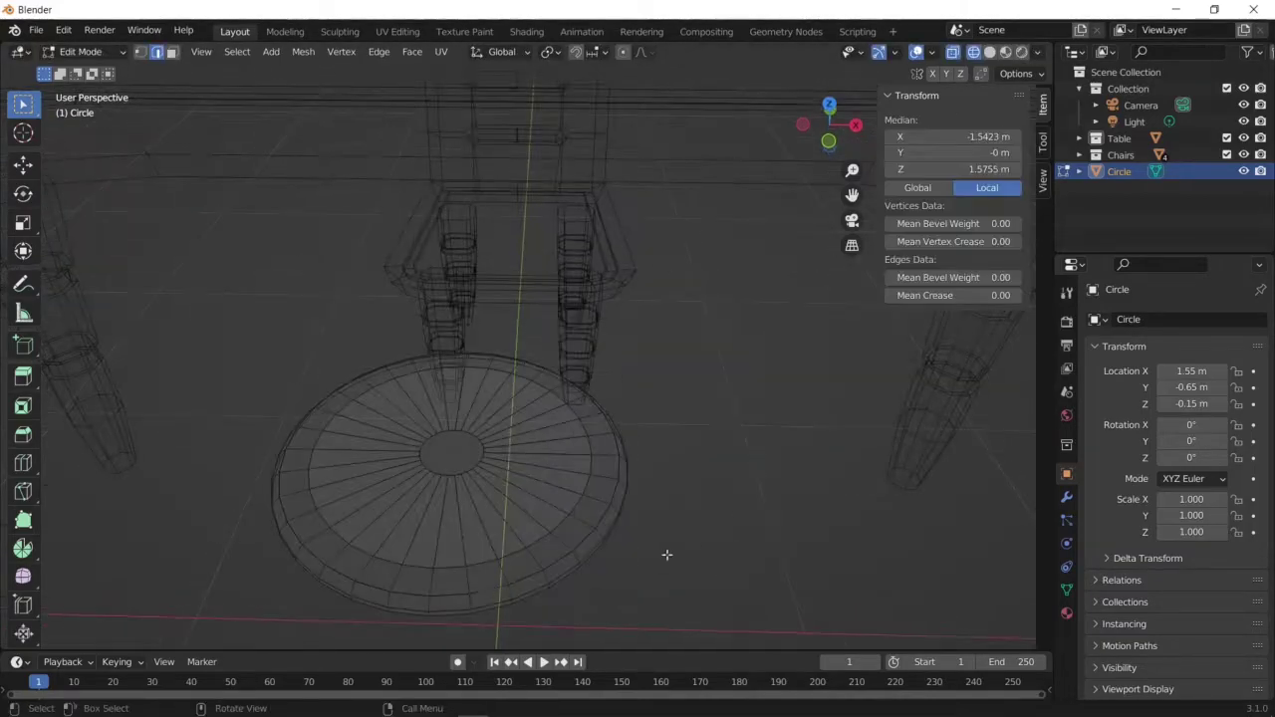
# Select the whole plate mesh and merge its vertices by distance
pyautogui.press('a')
pyautogui.press('3')
pyautogui.rightClick(330, 333)
pyautogui.press('Escape')
pyautogui.press('1')
pyautogui.rightClick(199, 347)
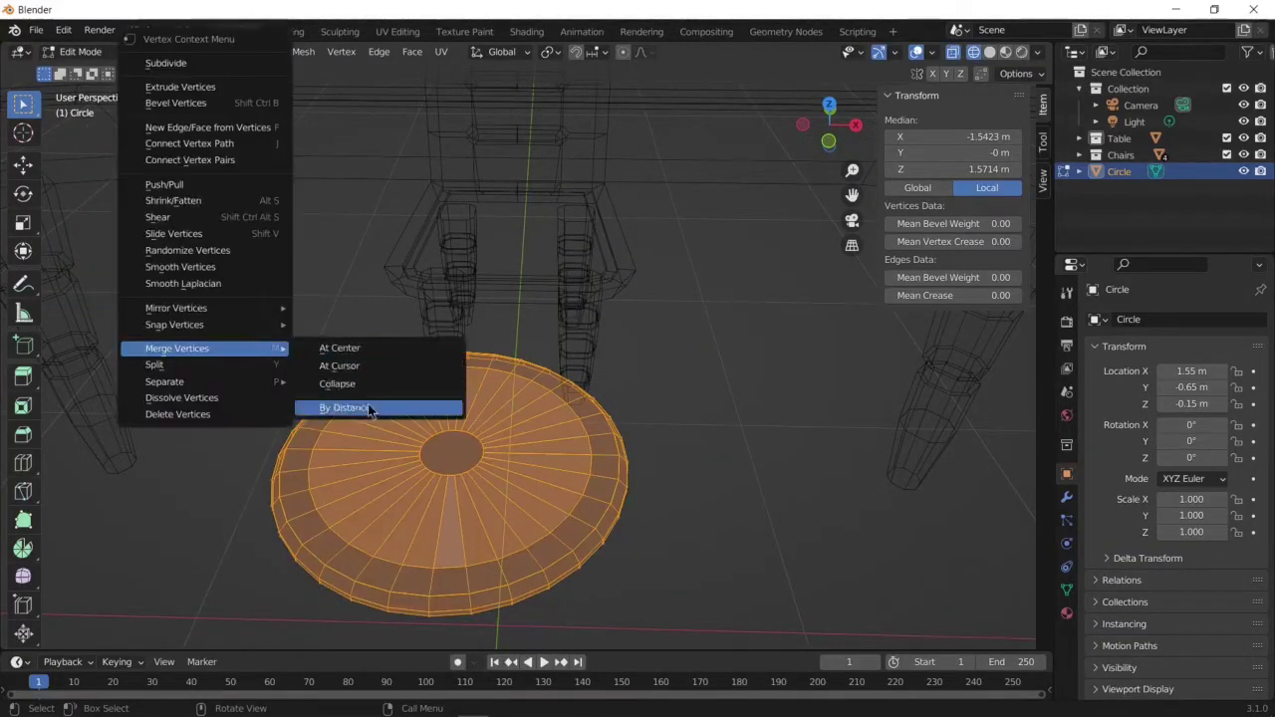
pyautogui.click(367, 408)
pyautogui.hotkey('alt', 'a')
# Resize the disc's inner loop and delete the inner faces
pyautogui.keyDown('alt'); pyautogui.click(521, 483); pyautogui.keyUp('alt')
pyautogui.moveTo(521, 469); pyautogui.dragTo(642, 461, button='middle')
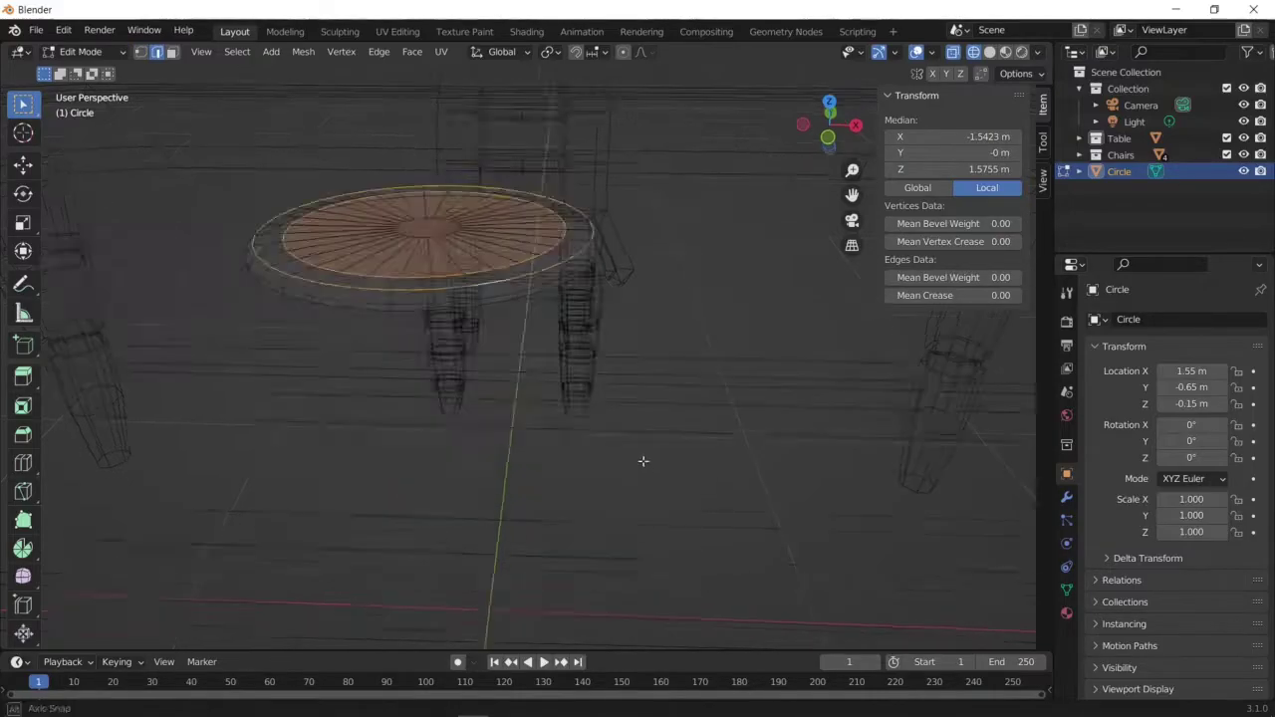
pyautogui.press('s')
pyautogui.click(541, 299)
pyautogui.press('3')
pyautogui.moveTo(541, 299); pyautogui.dragTo(565, 425, button='middle')
pyautogui.press('x')
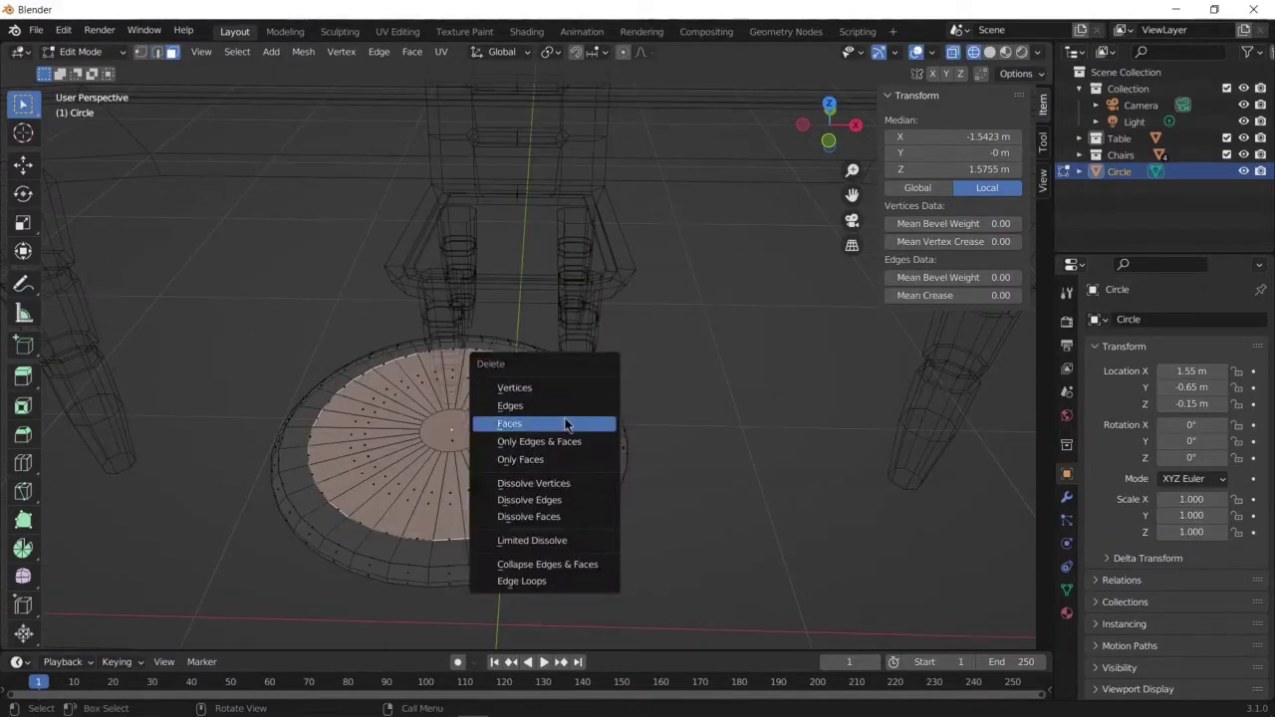
pyautogui.click(509, 423)
# Fill the centre hole with a new face and lower it along Z
pyautogui.hotkey('shift', 'z')
pyautogui.press('Tab')
pyautogui.press('Tab')
pyautogui.press('1')
pyautogui.moveTo(516, 462); pyautogui.dragTo(549, 435, button='middle')
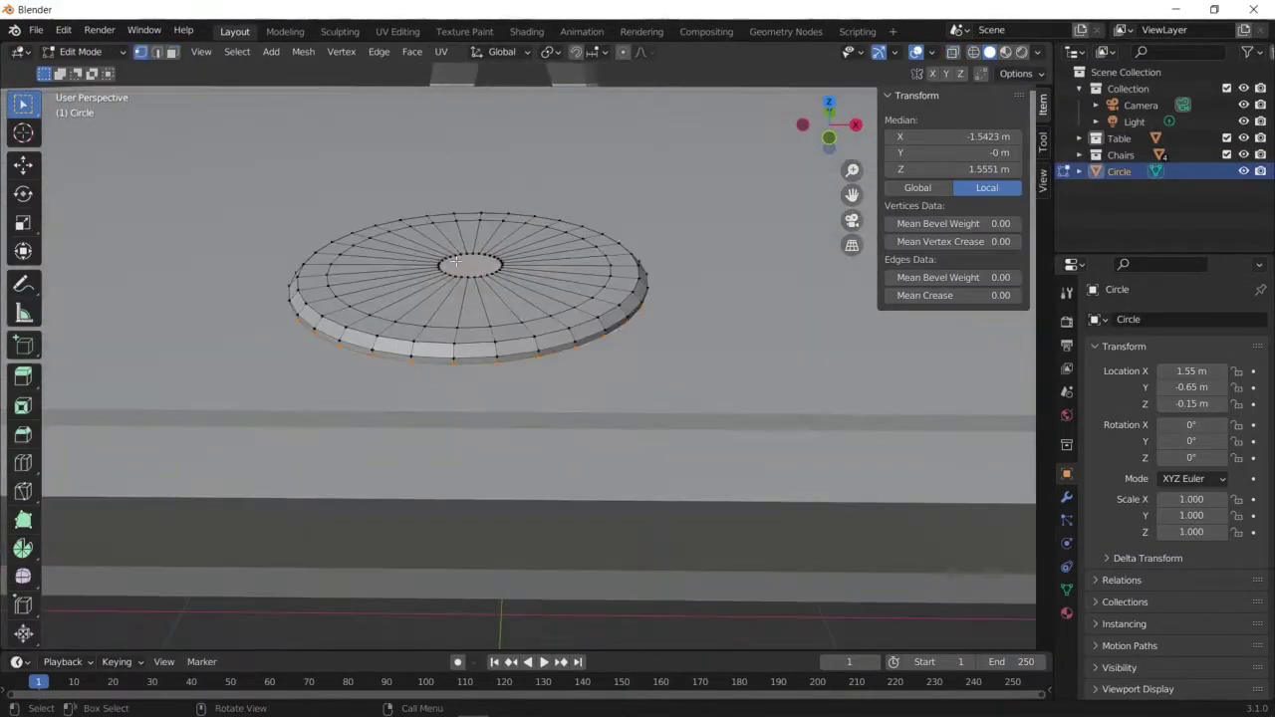
pyautogui.press('f')
pyautogui.hotkey('shift', 'z')
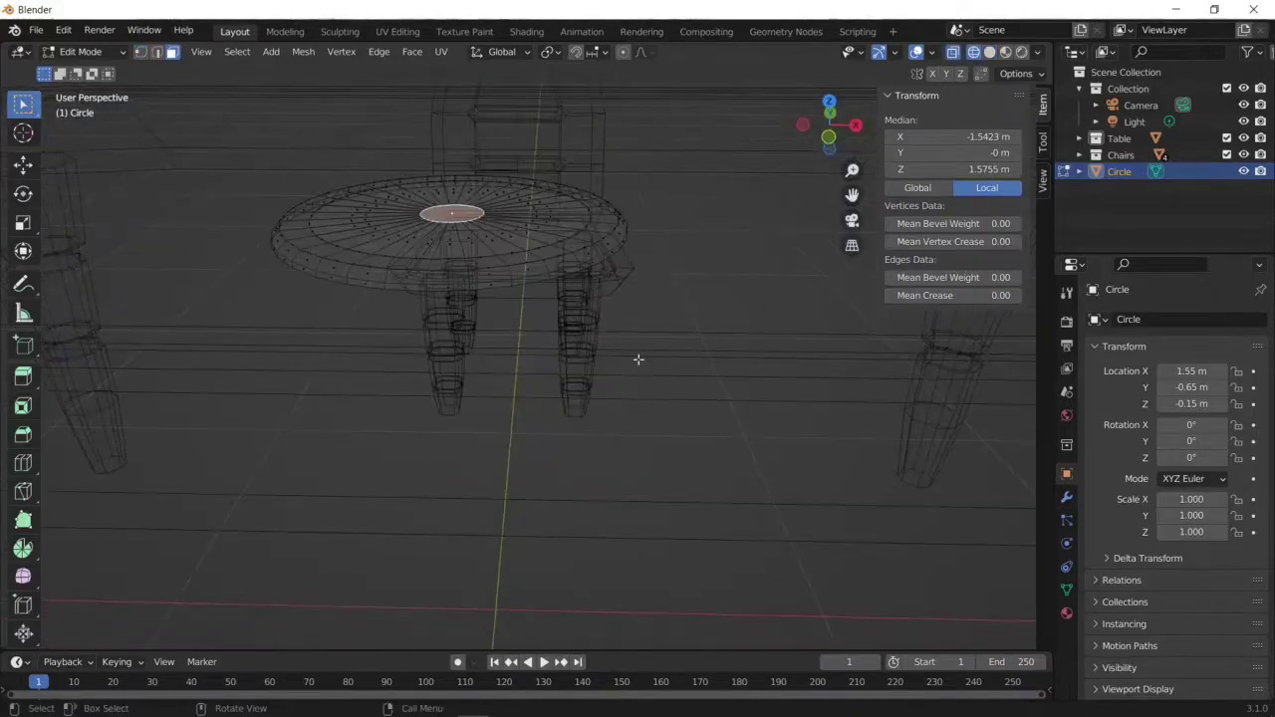
pyautogui.press('g')
pyautogui.press('z')
pyautogui.click(639, 372)
# Merge the plate's vertices, remove duplicates by distance, and return to Object Mode
pyautogui.press('a')
pyautogui.press('m')
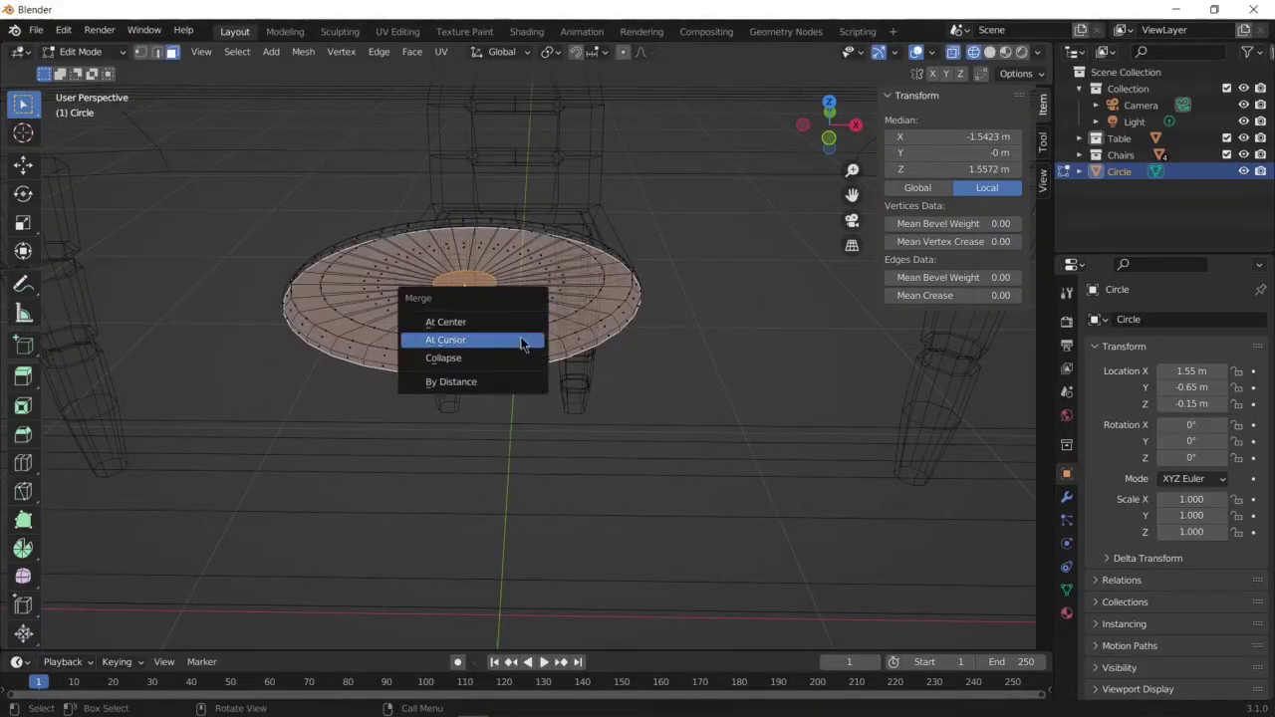
pyautogui.click(526, 341)
pyautogui.moveTo(526, 342)
pyautogui.mouseDown(button='middle')
pyautogui.moveTo(535, 248)
pyautogui.moveTo(597, 378)
pyautogui.mouseUp(button='middle')
pyautogui.press('1')
pyautogui.click(610, 362)
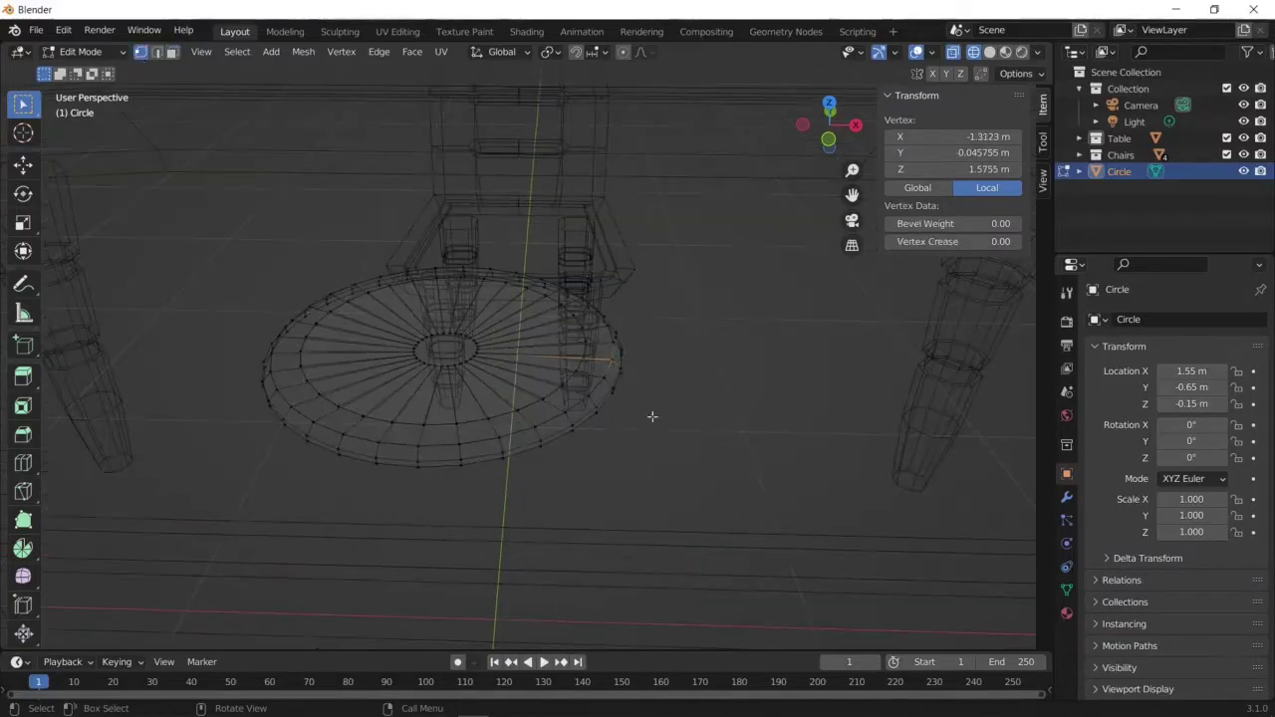
pyautogui.press('a')
pyautogui.rightClick(678, 412)
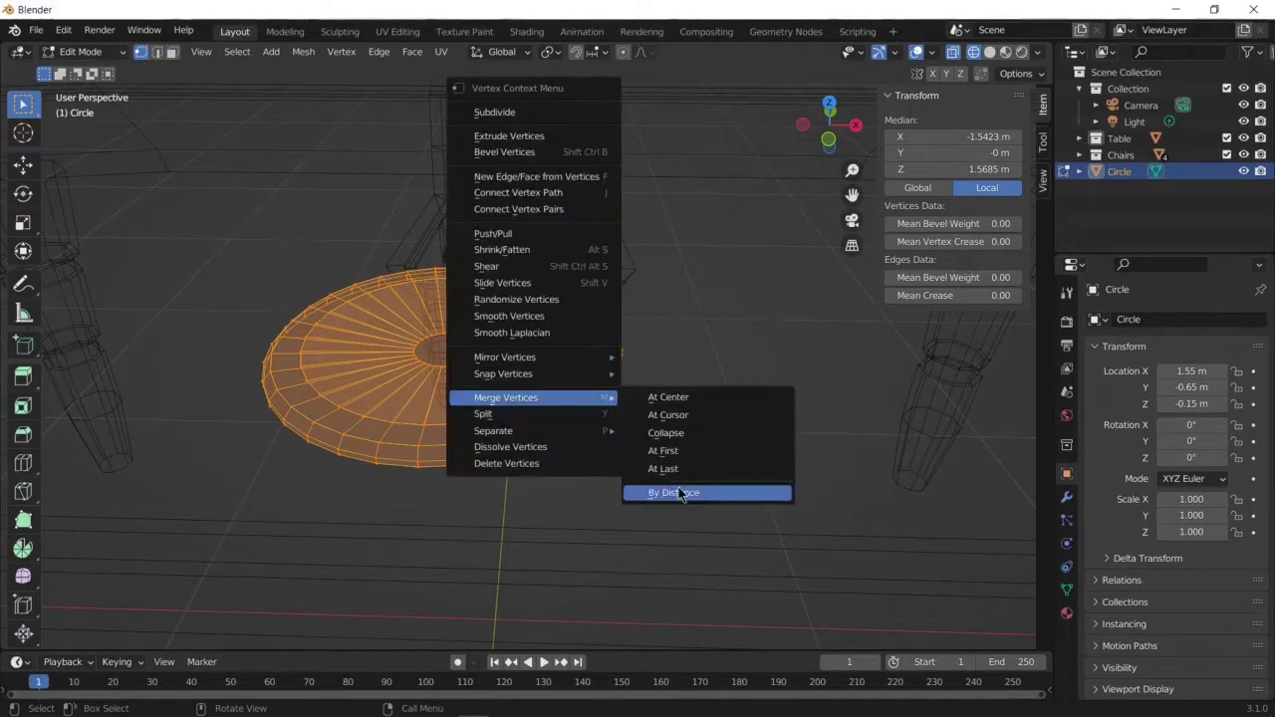
pyautogui.click(684, 492)
pyautogui.moveTo(684, 492); pyautogui.dragTo(652, 430, button='middle')
pyautogui.click(989, 52)
pyautogui.press('Tab')
# Duplicate the plate and set the copy's Y location to 0.65
pyautogui.scroll(5, 417, 326)
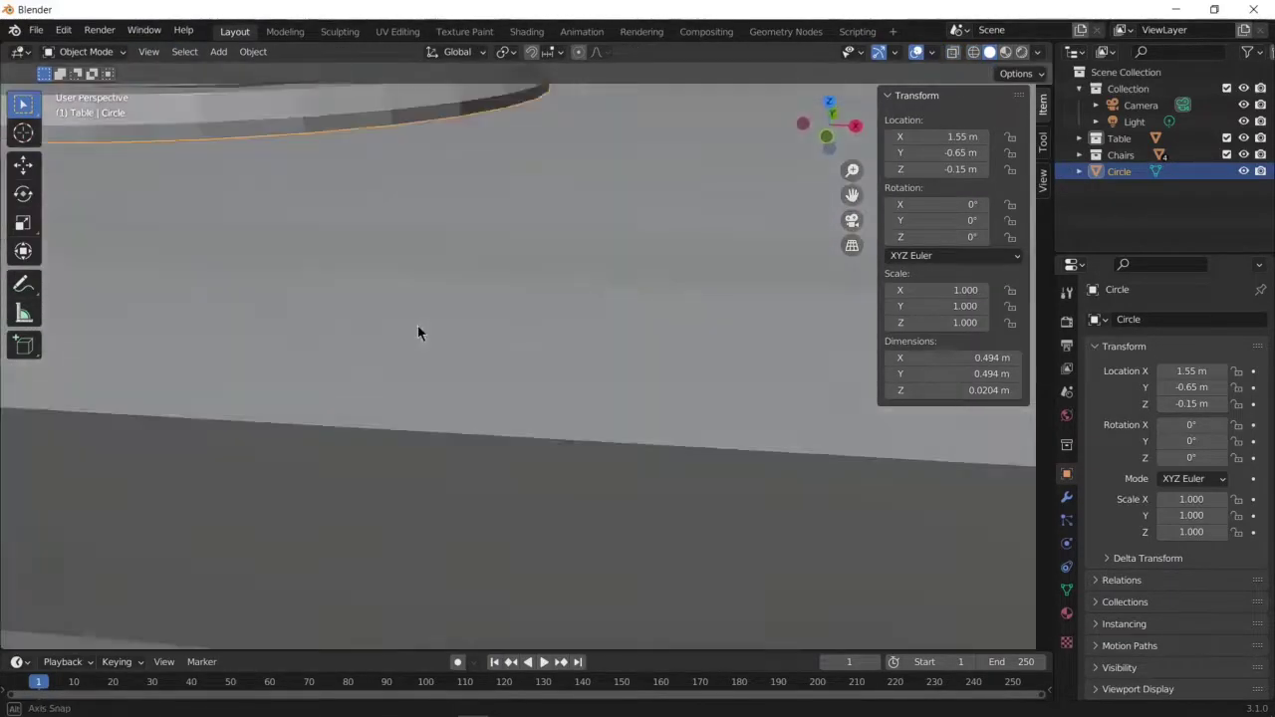
pyautogui.moveTo(417, 326); pyautogui.dragTo(480, 346, button='middle')
pyautogui.hotkey('shift', 'd')
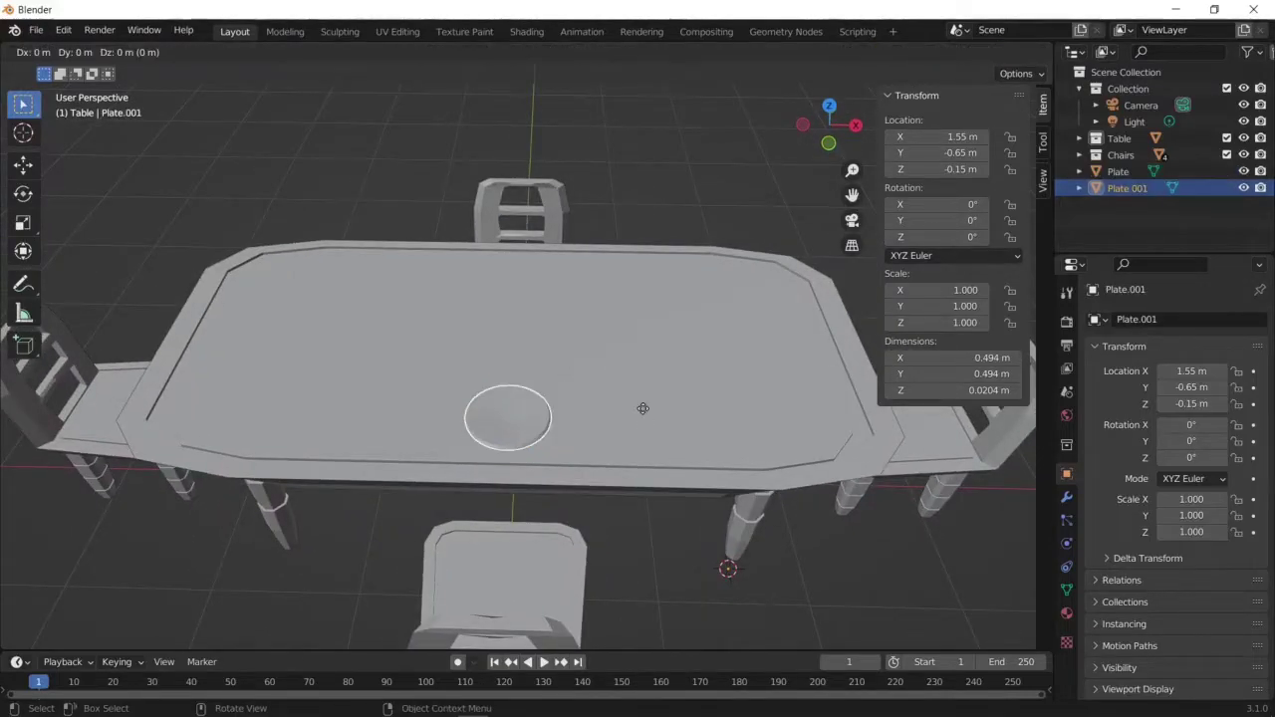
pyautogui.press('Escape')
pyautogui.press('KP_7')
pyautogui.press('g')
pyautogui.press('y')
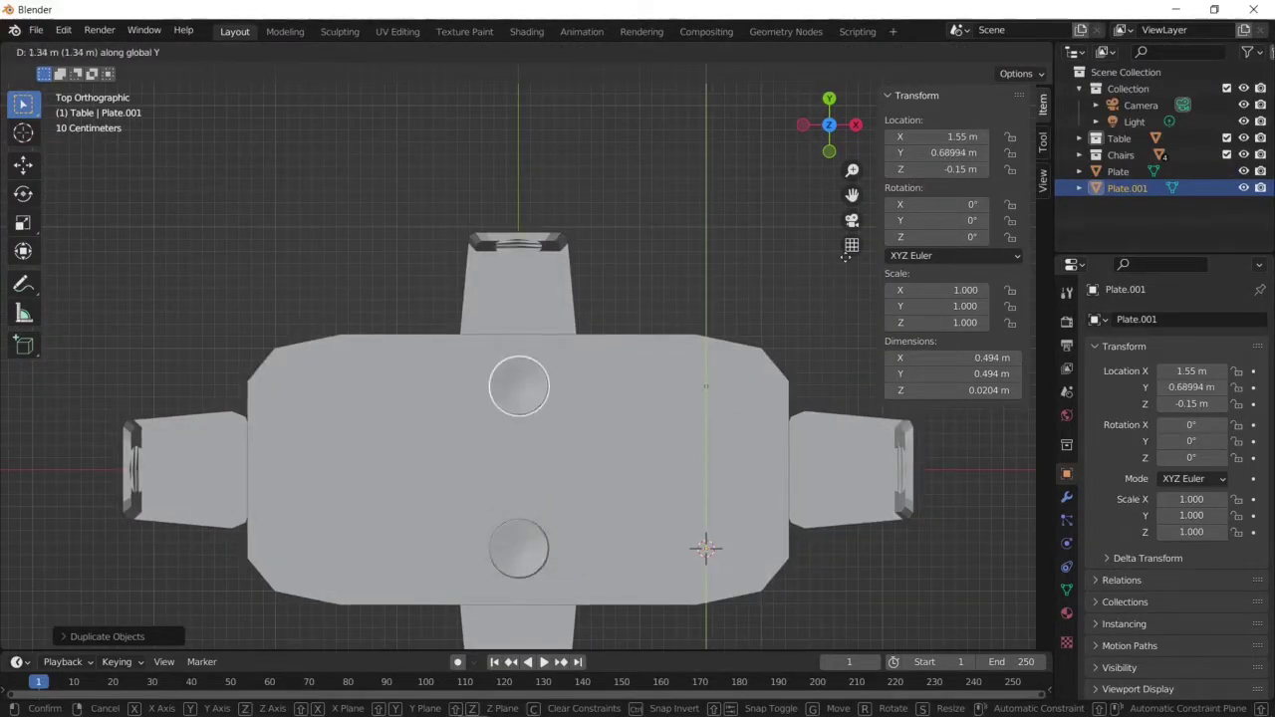
pyautogui.doubleClick(943, 157)
pyautogui.write('.65')
pyautogui.rightClick(517, 401)
pyautogui.click(648, 447)
# Set both plates' origins to their geometry and snap the 3D cursor to world origin
pyautogui.click(518, 548)
pyautogui.rightClick(503, 454)
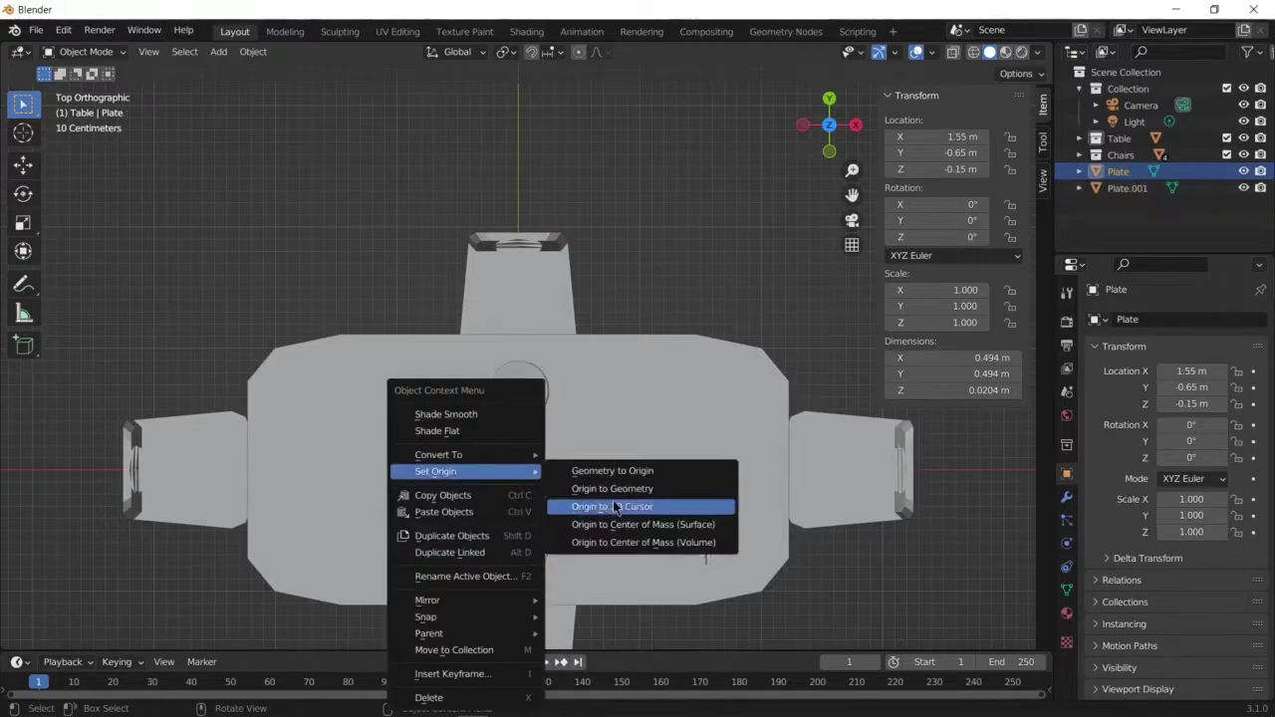
pyautogui.click(627, 508)
pyautogui.rightClick(416, 324)
pyautogui.rightClick(431, 237)
pyautogui.click(527, 256)
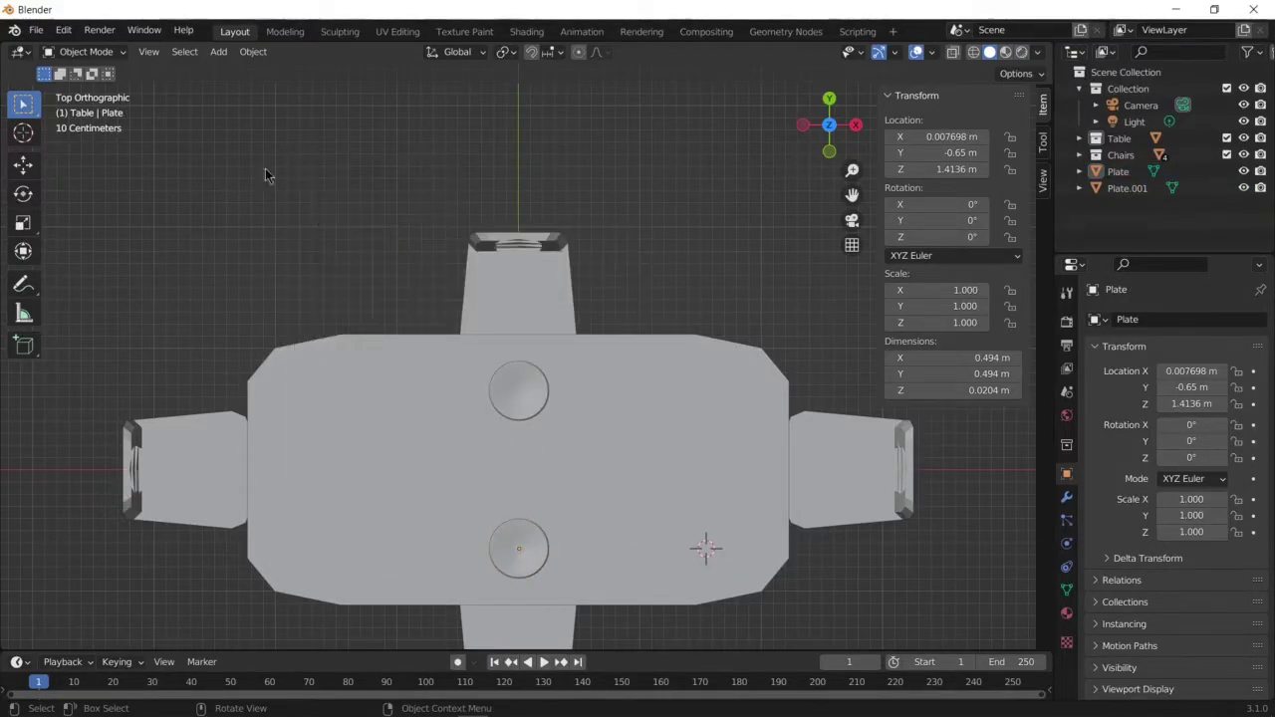
pyautogui.click(253, 51)
pyautogui.hotkey('shift', 's')
pyautogui.click(450, 285)
# Duplicate a plate and place it on the table's right side
pyautogui.moveTo(630, 442)
pyautogui.mouseDown(button='middle')
pyautogui.moveTo(590, 366)
pyautogui.moveTo(591, 381)
pyautogui.mouseUp(button='middle')
pyautogui.hotkey('shift', 'd')
pyautogui.press('KP_1')
pyautogui.press('KP_7')
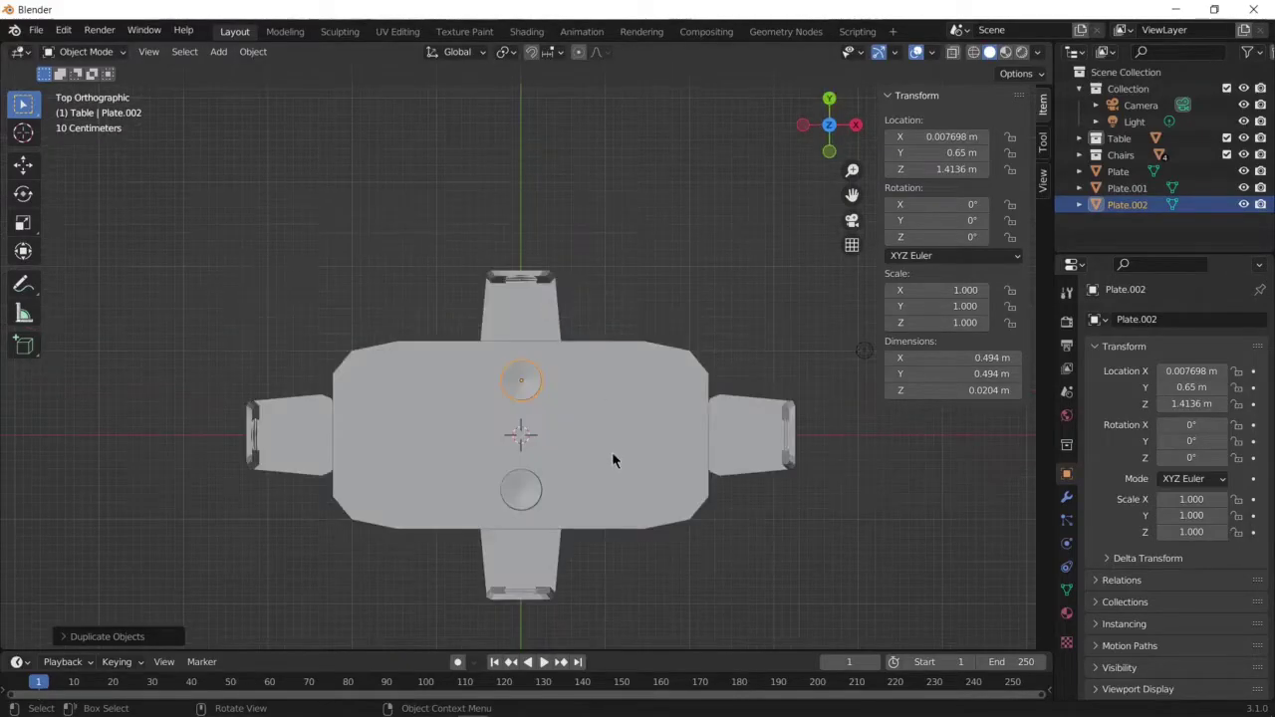
pyautogui.press('g')
pyautogui.click(768, 498)
pyautogui.click(529, 496)
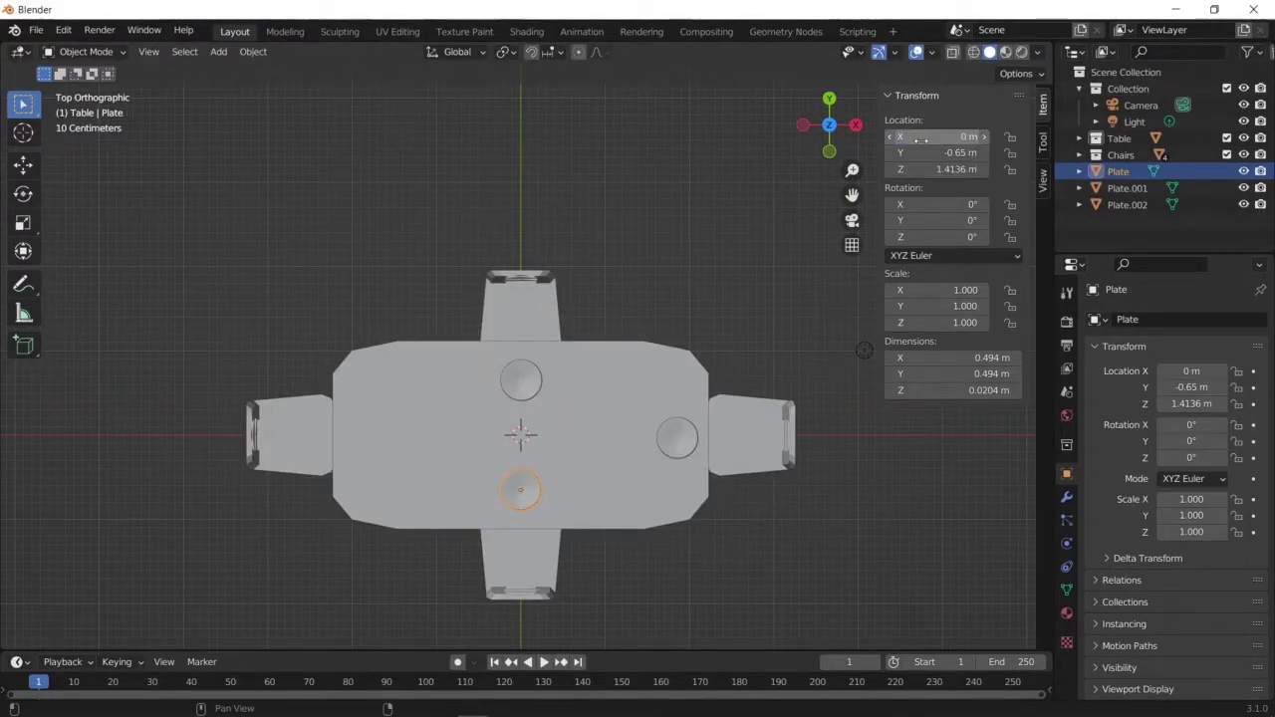
pyautogui.click(1127, 187)
pyautogui.click(1127, 204)
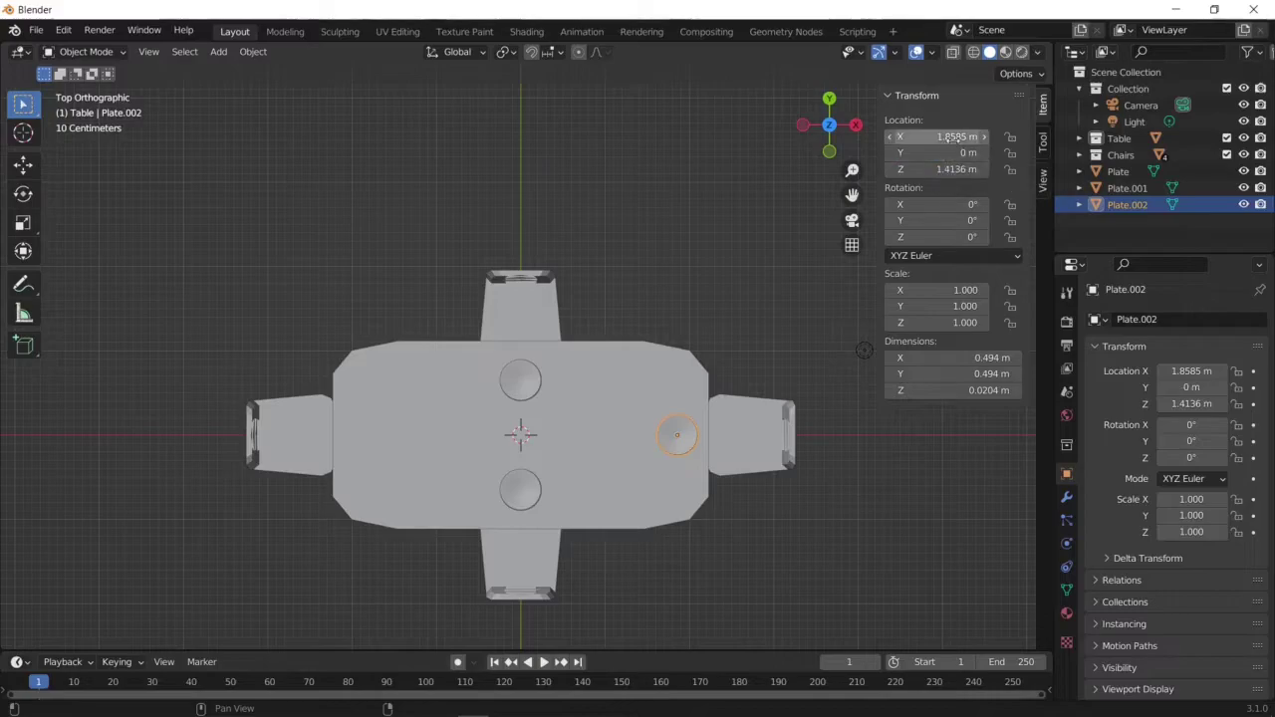
# Duplicate a plate for the left side with Y 0, placing the side plates at X ±1.7
pyautogui.hotkey('shift', 'd')
pyautogui.click(971, 152)
pyautogui.write('0')
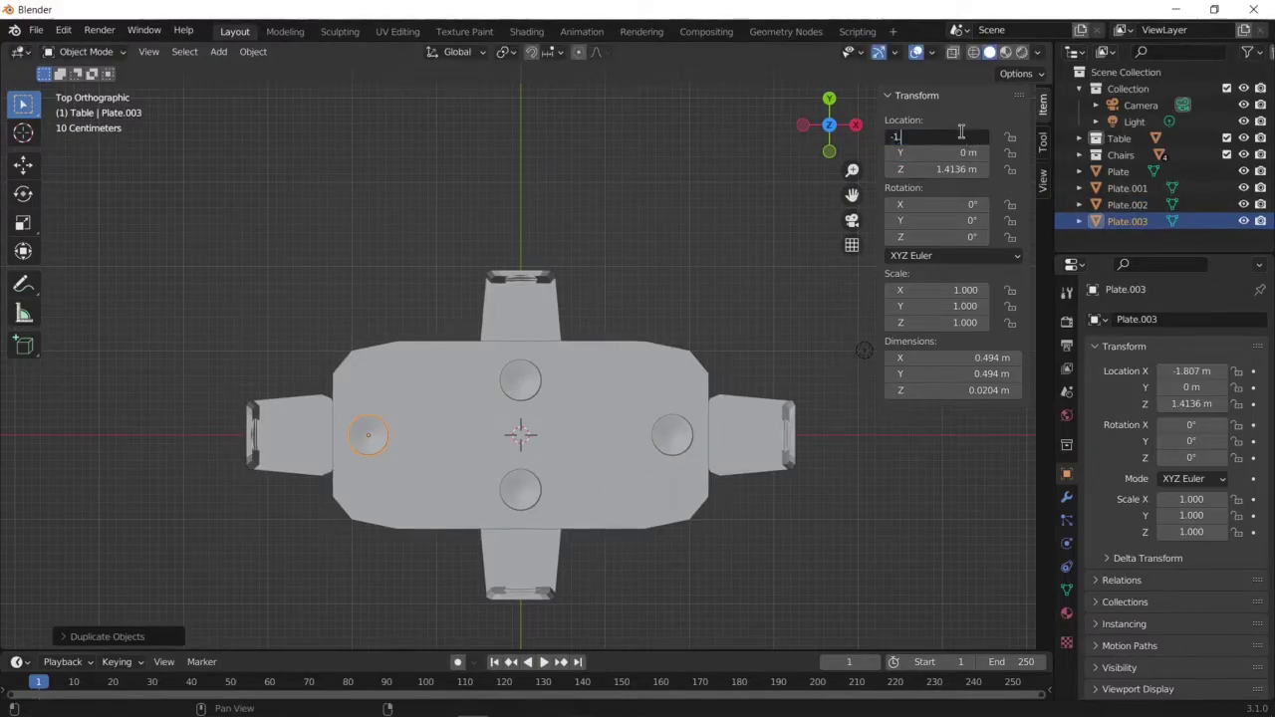
pyautogui.moveTo(797, 189)
pyautogui.mouseDown(button='middle')
pyautogui.moveTo(626, 200)
pyautogui.moveTo(815, 404)
pyautogui.moveTo(779, 422)
pyautogui.moveTo(747, 523)
pyautogui.mouseUp(button='middle')
pyautogui.click(815, 404)
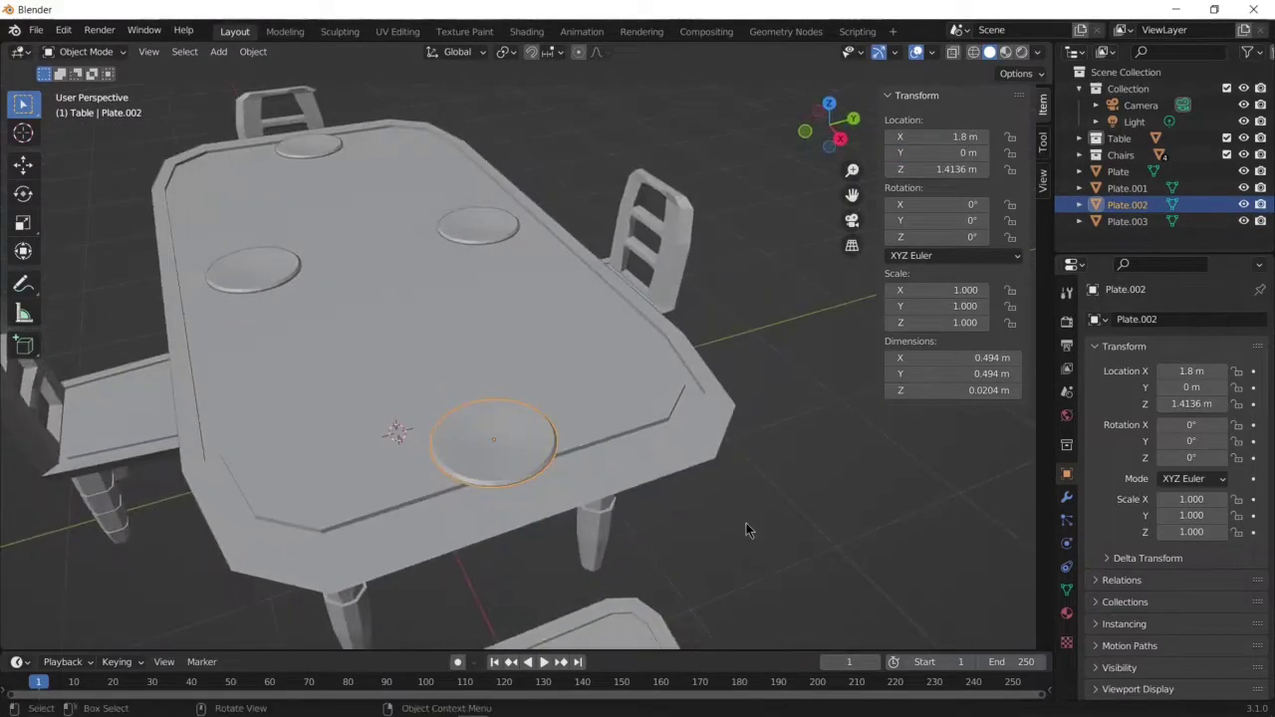
pyautogui.moveTo(697, 249)
pyautogui.mouseDown(button='middle')
pyautogui.moveTo(768, 228)
pyautogui.moveTo(777, 299)
pyautogui.mouseUp(button='middle')
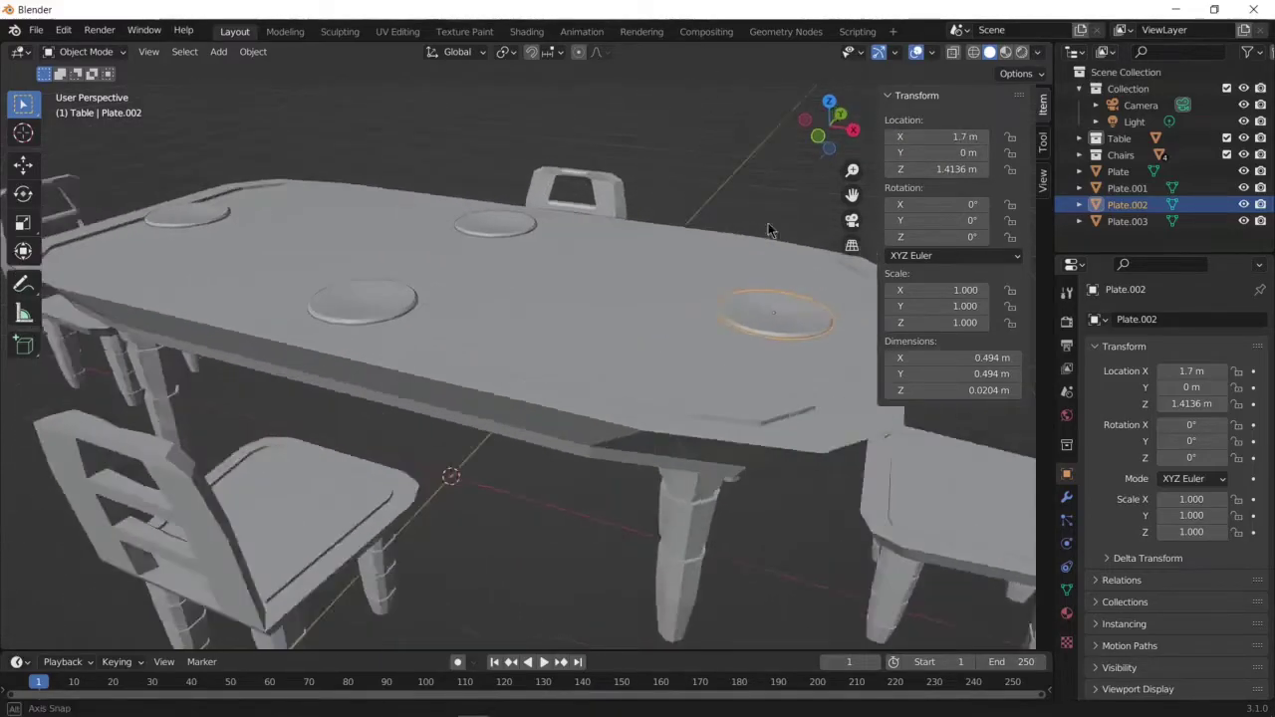
pyautogui.click(1127, 221)
pyautogui.doubleClick(928, 137)
pyautogui.moveTo(928, 138)
pyautogui.mouseDown(button='middle')
pyautogui.moveTo(308, 245)
pyautogui.moveTo(509, 369)
pyautogui.mouseUp(button='middle')
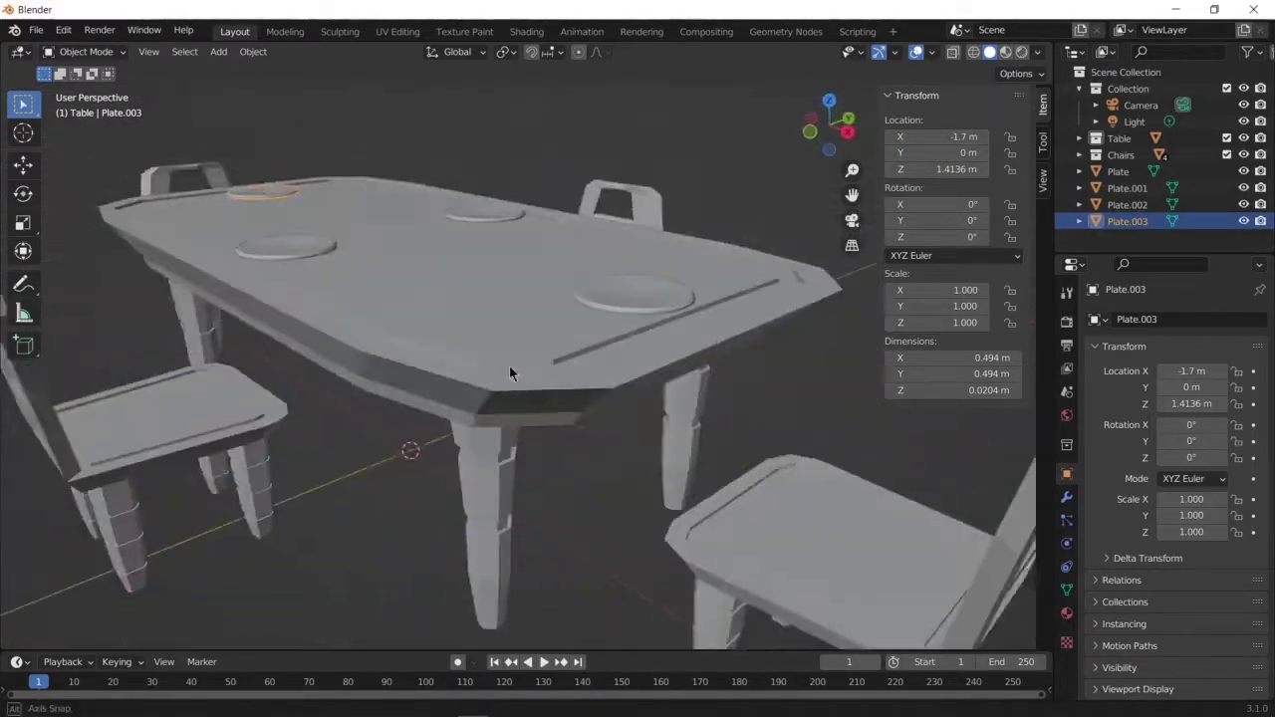
# Reposition the chairs around the table, setting Chair3's Y location to 1.25
pyautogui.scroll(-3, 509, 369)
pyautogui.click(797, 471)
pyautogui.press('g')
pyautogui.press('Escape')
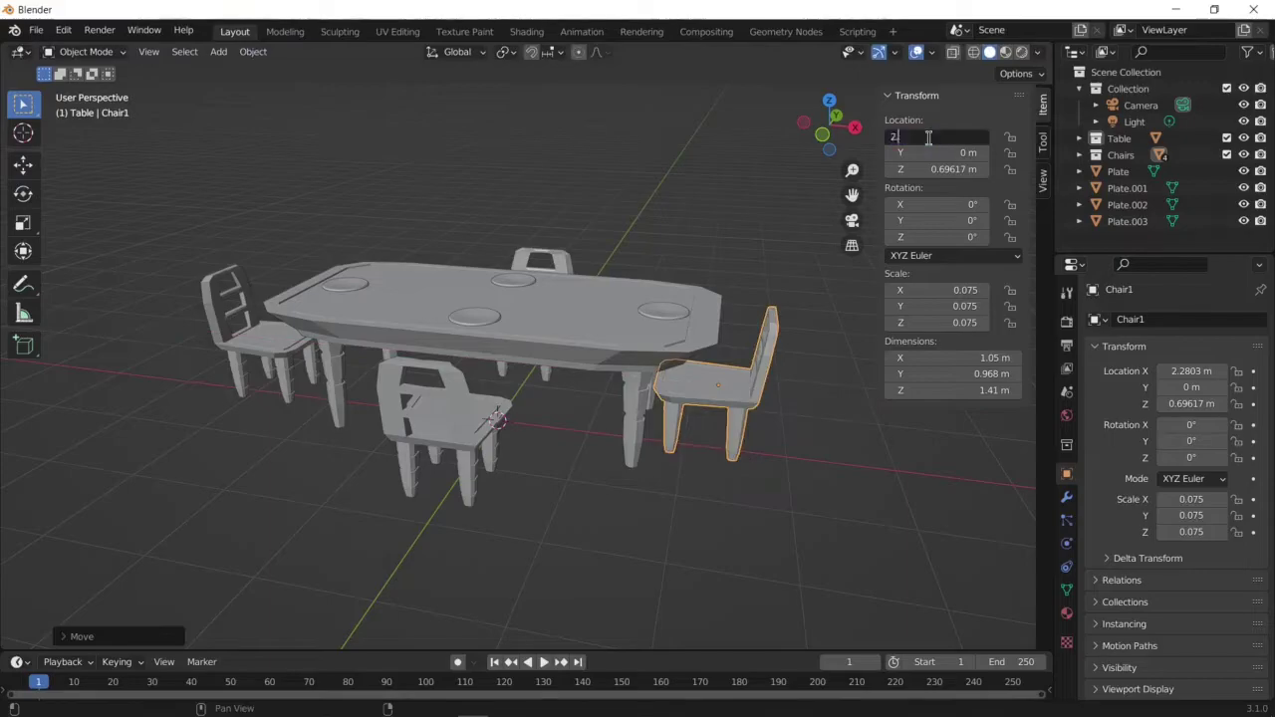
pyautogui.click(267, 334)
pyautogui.moveTo(267, 334)
pyautogui.mouseDown(button='middle')
pyautogui.moveTo(558, 399)
pyautogui.moveTo(698, 299)
pyautogui.mouseUp(button='middle')
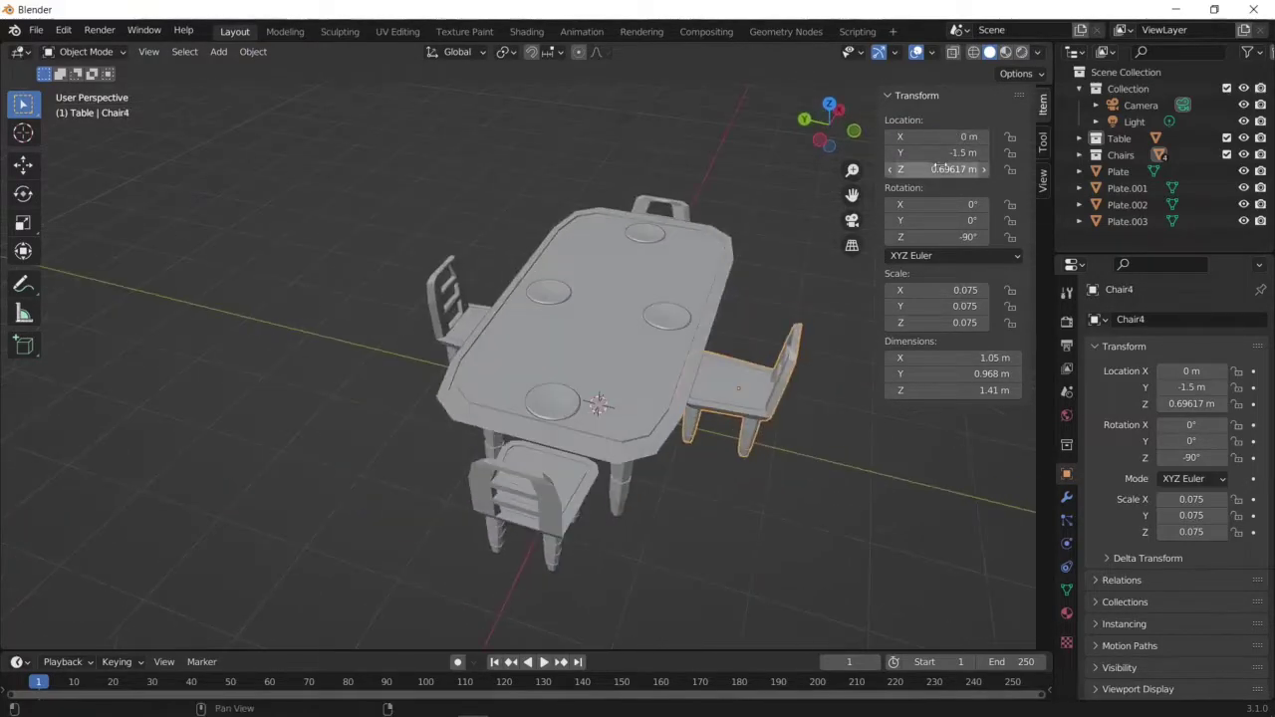
pyautogui.click(938, 153)
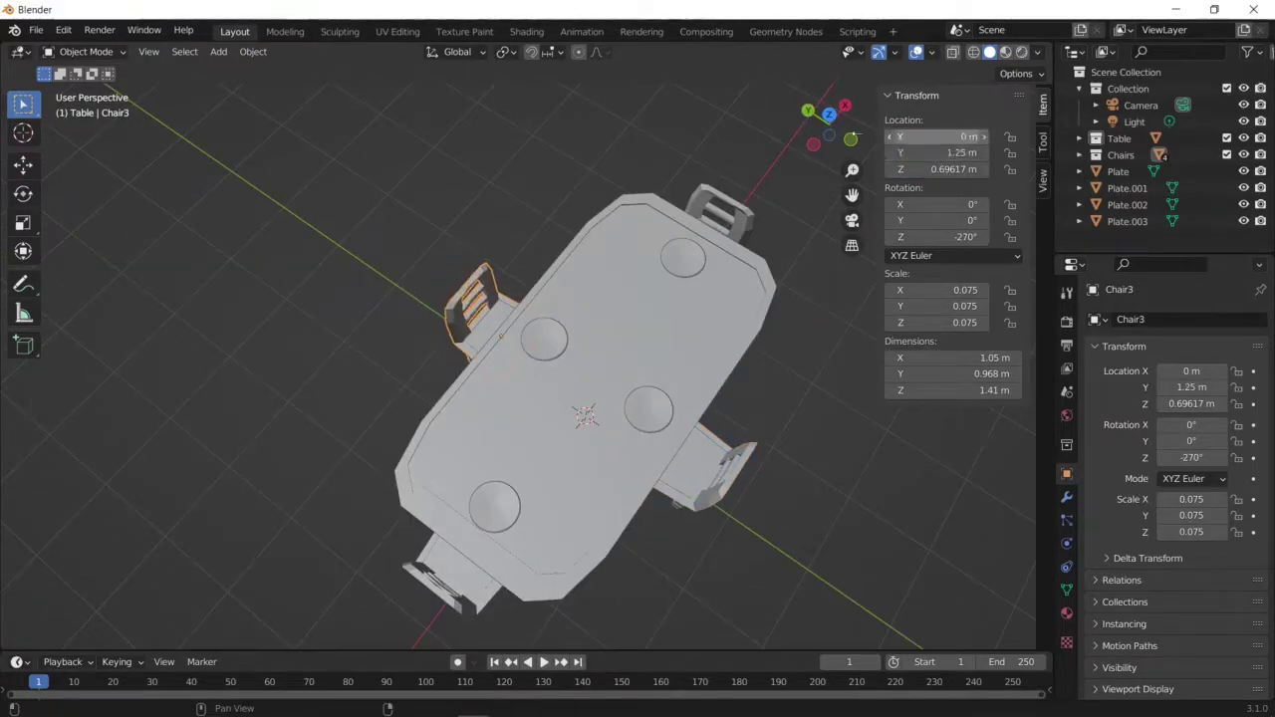
pyautogui.moveTo(598, 299)
pyautogui.mouseDown(button='middle')
pyautogui.moveTo(346, 220)
pyautogui.moveTo(594, 368)
pyautogui.mouseUp(button='middle')
pyautogui.hotkey('shift', 'a')
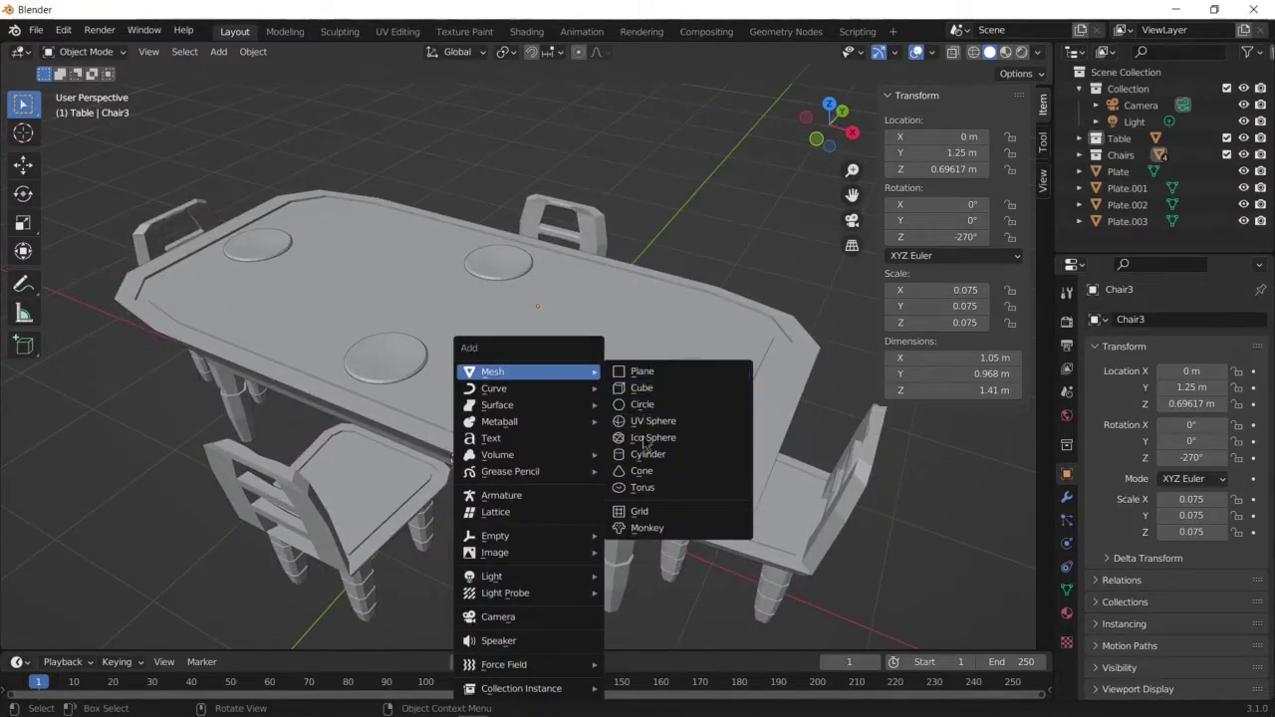
# Add a cylinder, scale it to 0.1 and lift it along Z onto the tabletop
pyautogui.click(648, 455)
pyautogui.write('s.1')
pyautogui.press('Return')
pyautogui.scroll(2, 463, 256)
pyautogui.press('g')
pyautogui.press('z')
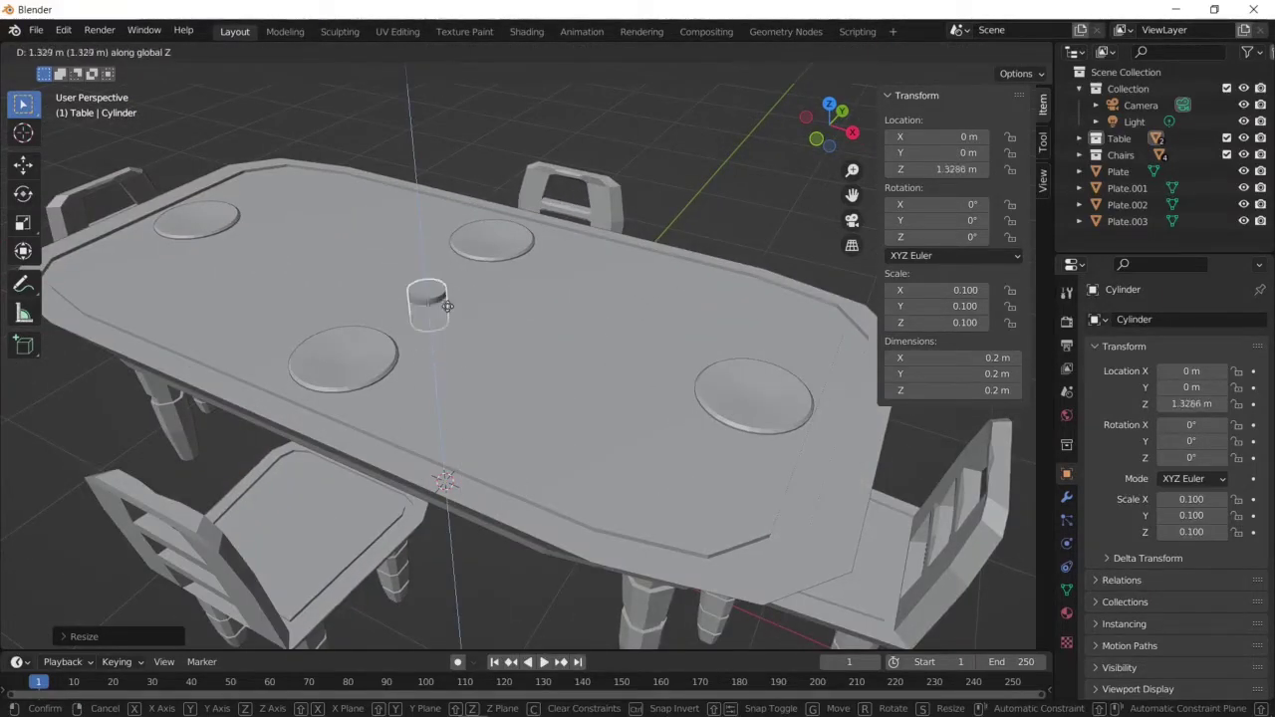
pyautogui.click(439, 282)
pyautogui.moveTo(439, 282); pyautogui.dragTo(521, 232, button='middle')
pyautogui.scroll(3, 544, 309)
# In Edit Mode, slide the cylinder along Y and resize it into a small cup body
pyautogui.press('Tab')
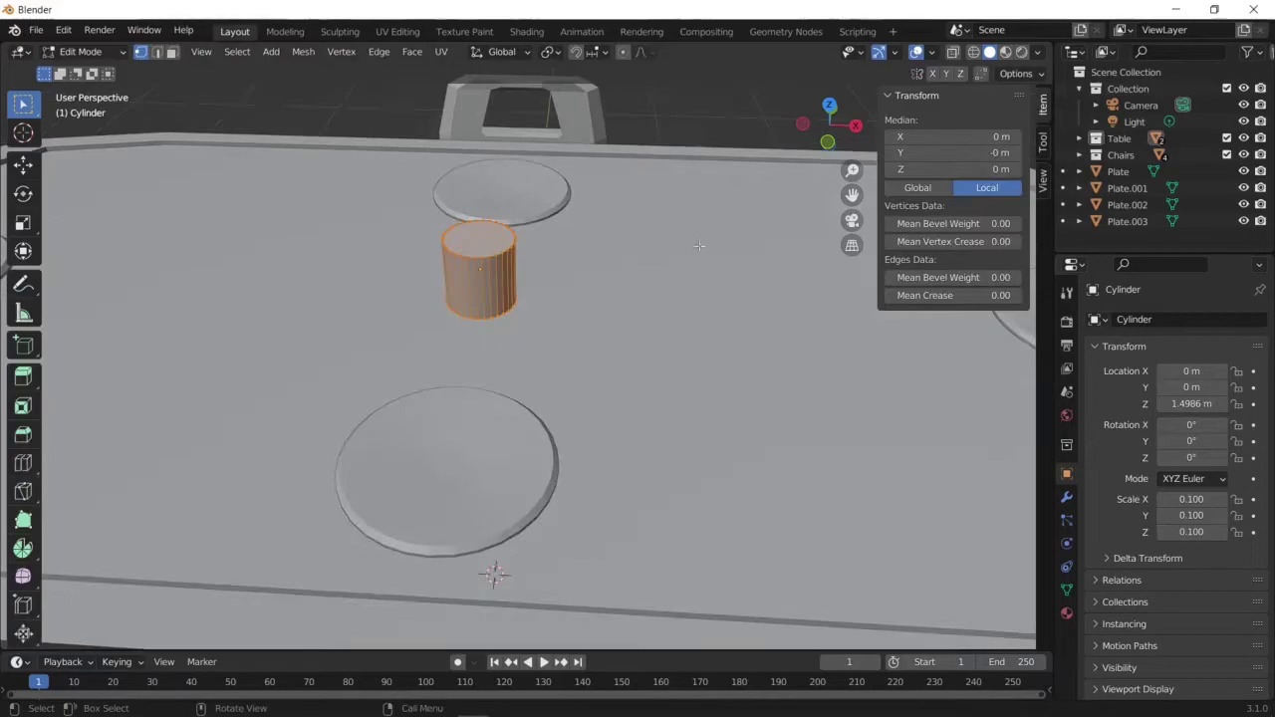
pyautogui.press('g')
pyautogui.press('y')
pyautogui.click(255, 129)
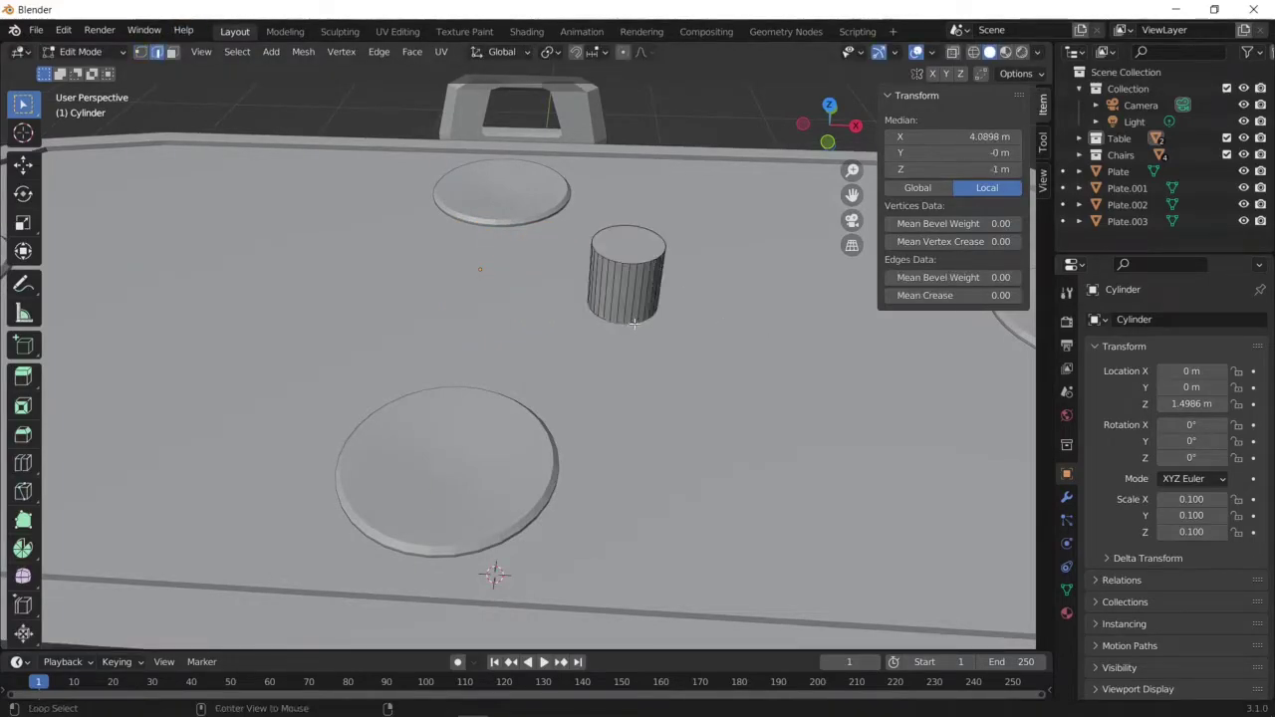
pyautogui.press('s')
pyautogui.click(711, 364)
pyautogui.press('s')
pyautogui.click(701, 322)
# Delete the cylinder's top face to open the cup
pyautogui.moveTo(700, 322); pyautogui.dragTo(398, 535, button='middle')
pyautogui.press('3')
pyautogui.click(455, 224)
pyautogui.press('x')
pyautogui.click(525, 248)
# Scale the top rim loop so the cup widens toward the rim and narrows at the base
pyautogui.scroll(3, 476, 296)
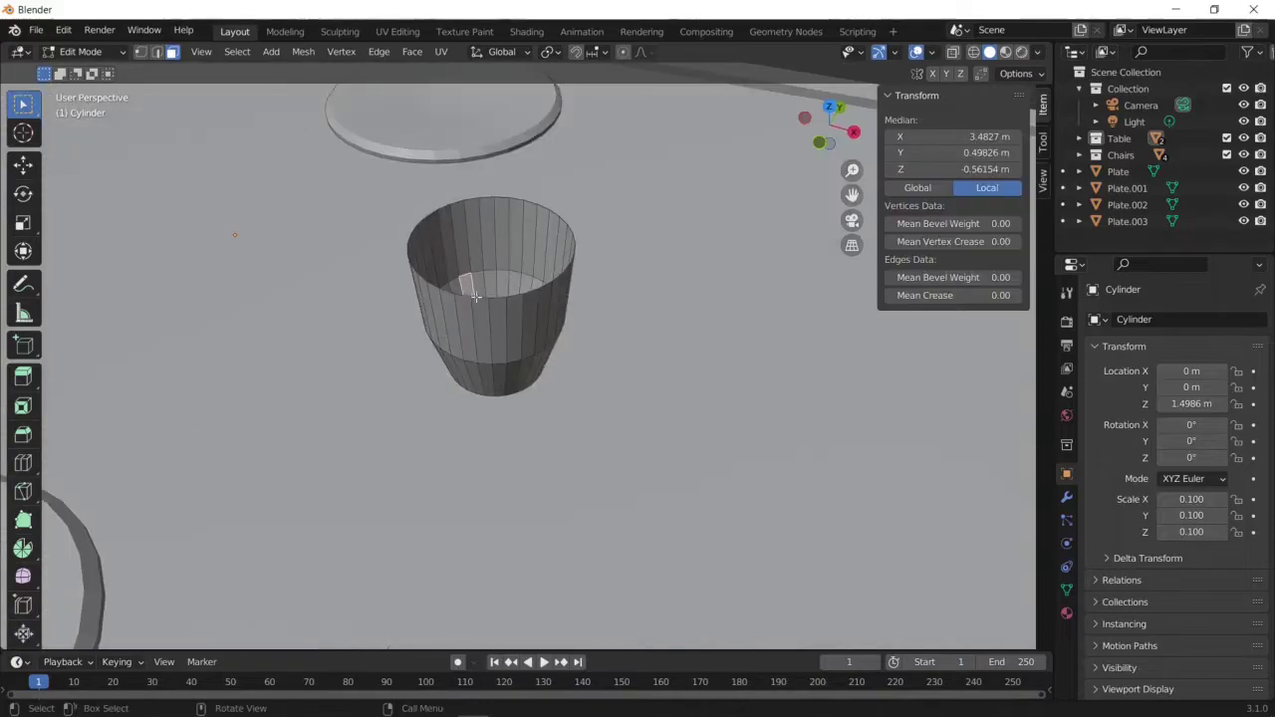
pyautogui.keyDown('alt'); pyautogui.click(454, 205); pyautogui.keyUp('alt')
pyautogui.press('s')
pyautogui.click(641, 305)
pyautogui.scroll(-5, 641, 305)
pyautogui.moveTo(641, 305); pyautogui.dragTo(598, 279, button='middle')
pyautogui.scroll(5, 570, 300)
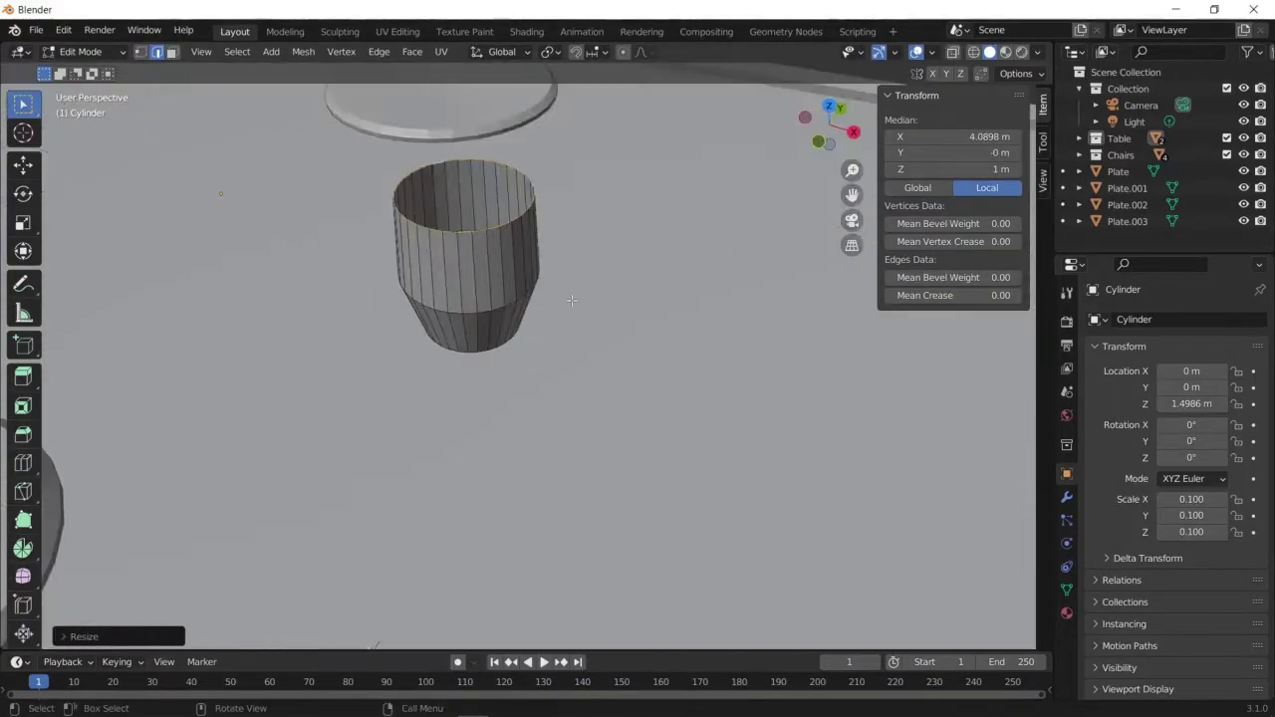
pyautogui.moveTo(478, 291); pyautogui.dragTo(576, 274, button='middle')
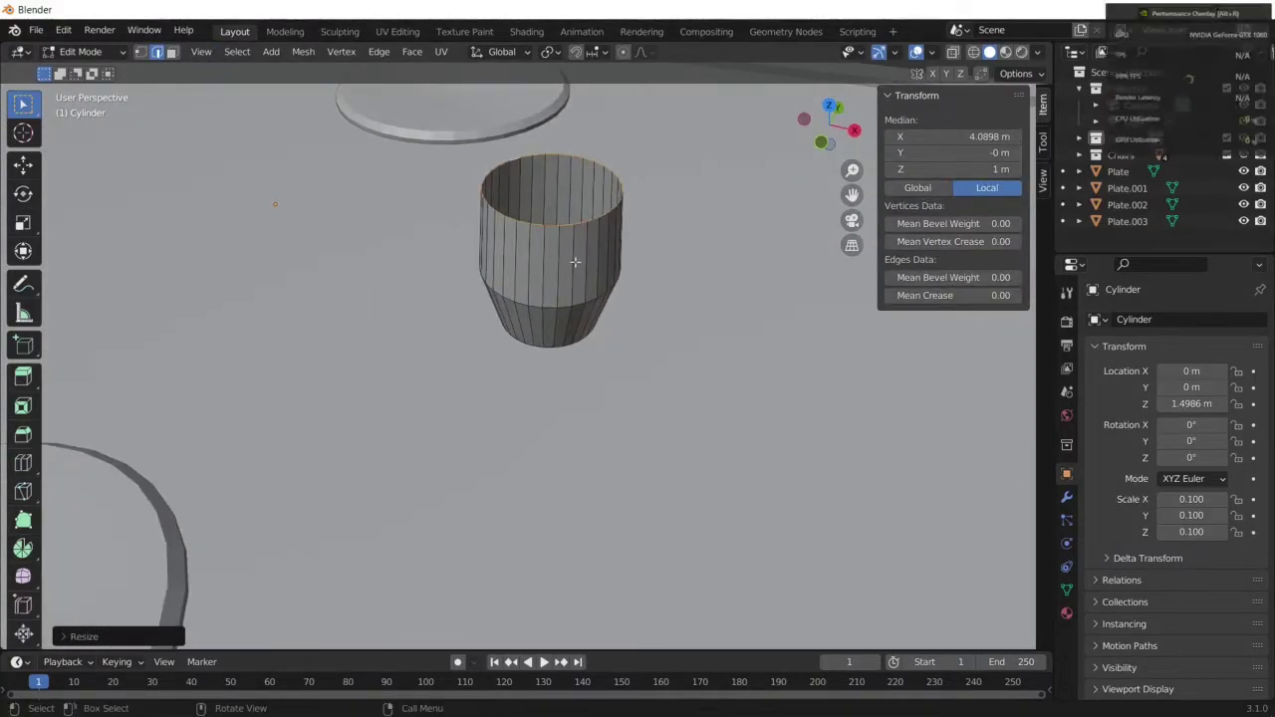
# Try a loop cut, then extrude the rim edges only
pyautogui.hotkey('ctrl', 'r')
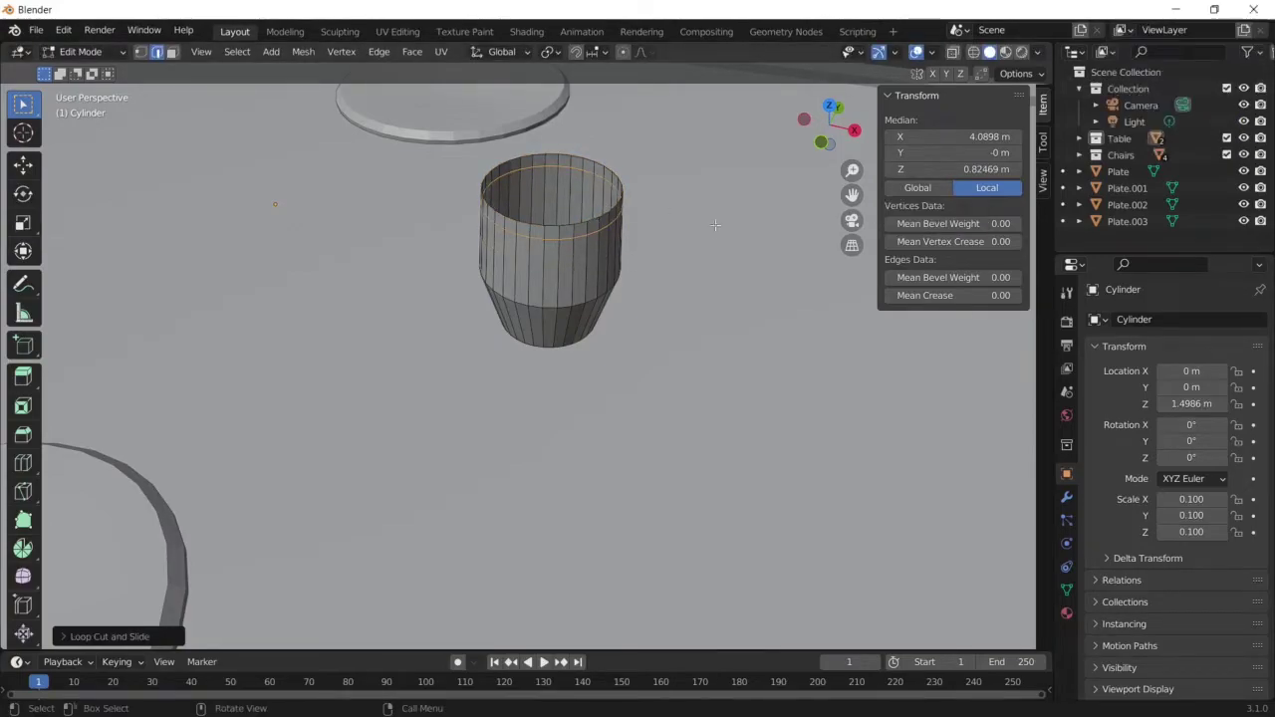
pyautogui.rightClick(707, 249)
pyautogui.hotkey('alt', 'e')
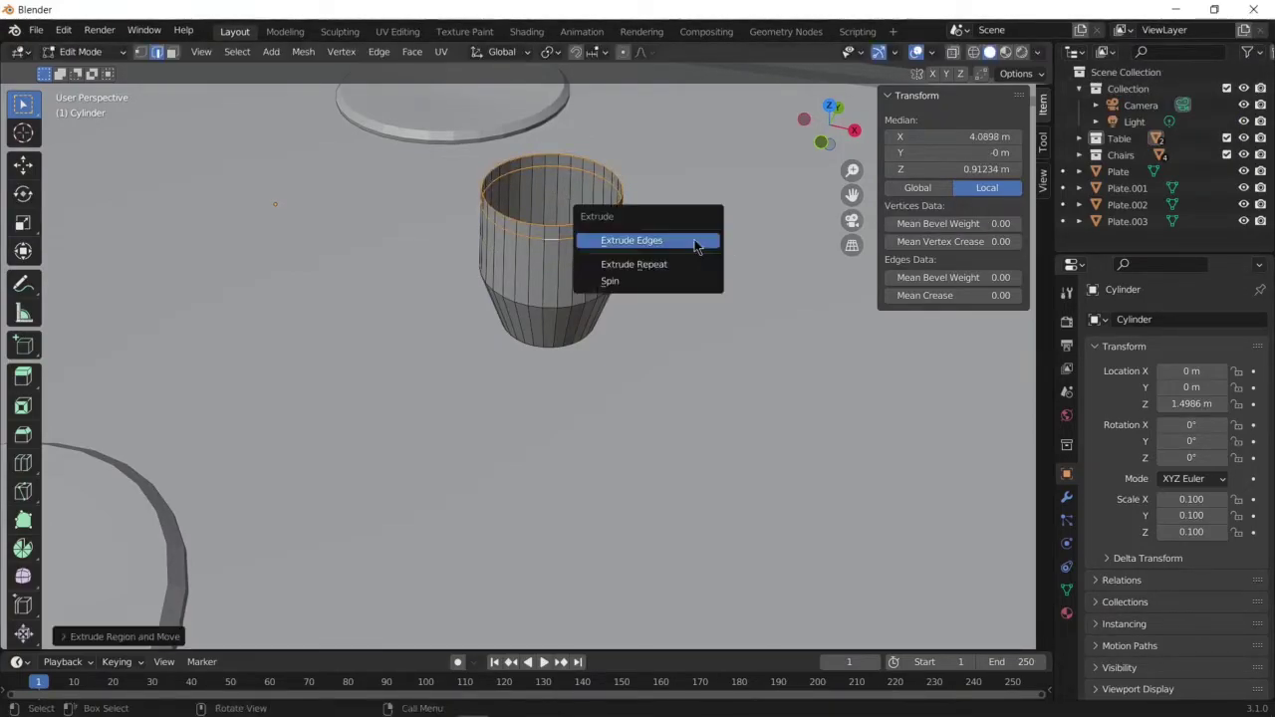
pyautogui.click(649, 239)
pyautogui.click(172, 51)
# Turn on see-through view and box-select the top ring of cup faces
pyautogui.click(537, 230)
pyautogui.hotkey('alt', 'z')
pyautogui.moveTo(663, 256)
pyautogui.mouseDown(button='middle')
pyautogui.moveTo(612, 435)
pyautogui.moveTo(698, 322)
pyautogui.moveTo(436, 261)
pyautogui.mouseUp(button='middle')
pyautogui.press('b')
pyautogui.moveTo(435, 261); pyautogui.dragTo(638, 279)
pyautogui.moveTo(637, 279); pyautogui.dragTo(558, 419, button='middle')
# Extrude the top ring of faces and shrink the cup's rim
pyautogui.hotkey('alt', 'e')
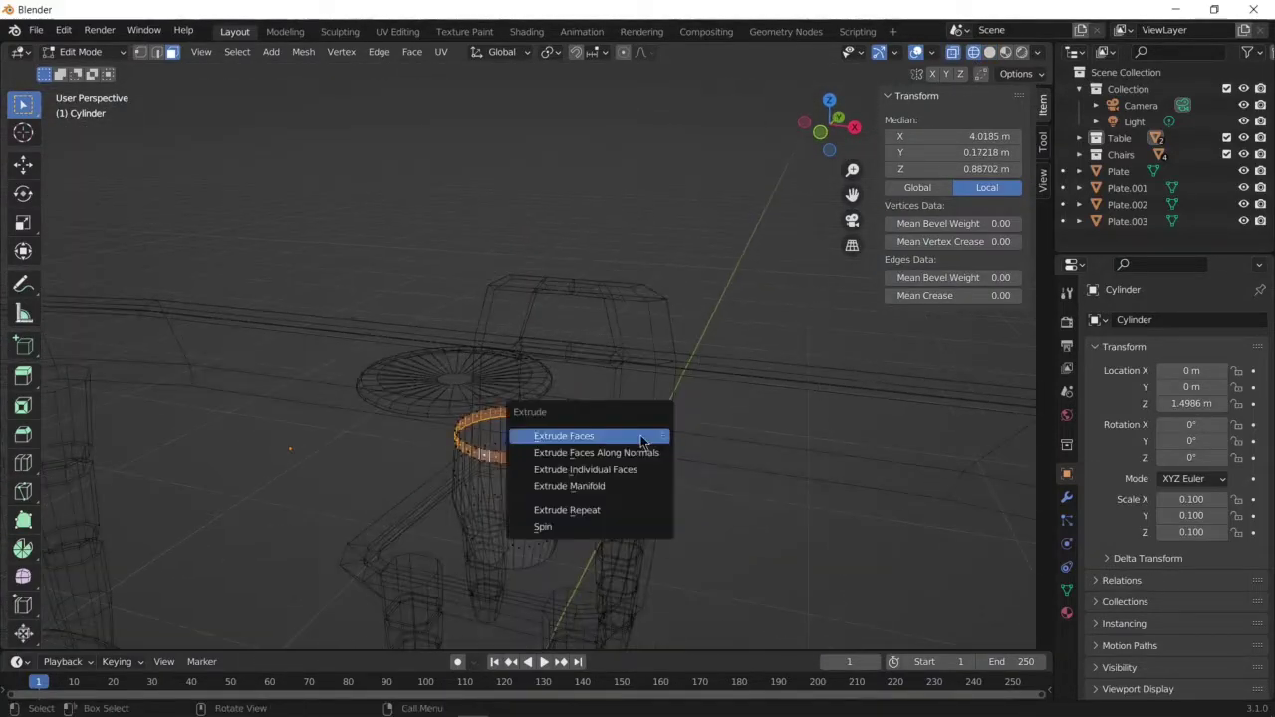
pyautogui.click(588, 450)
pyautogui.click(478, 459)
pyautogui.moveTo(478, 458)
pyautogui.mouseDown(button='middle')
pyautogui.moveTo(584, 432)
pyautogui.moveTo(516, 523)
pyautogui.mouseUp(button='middle')
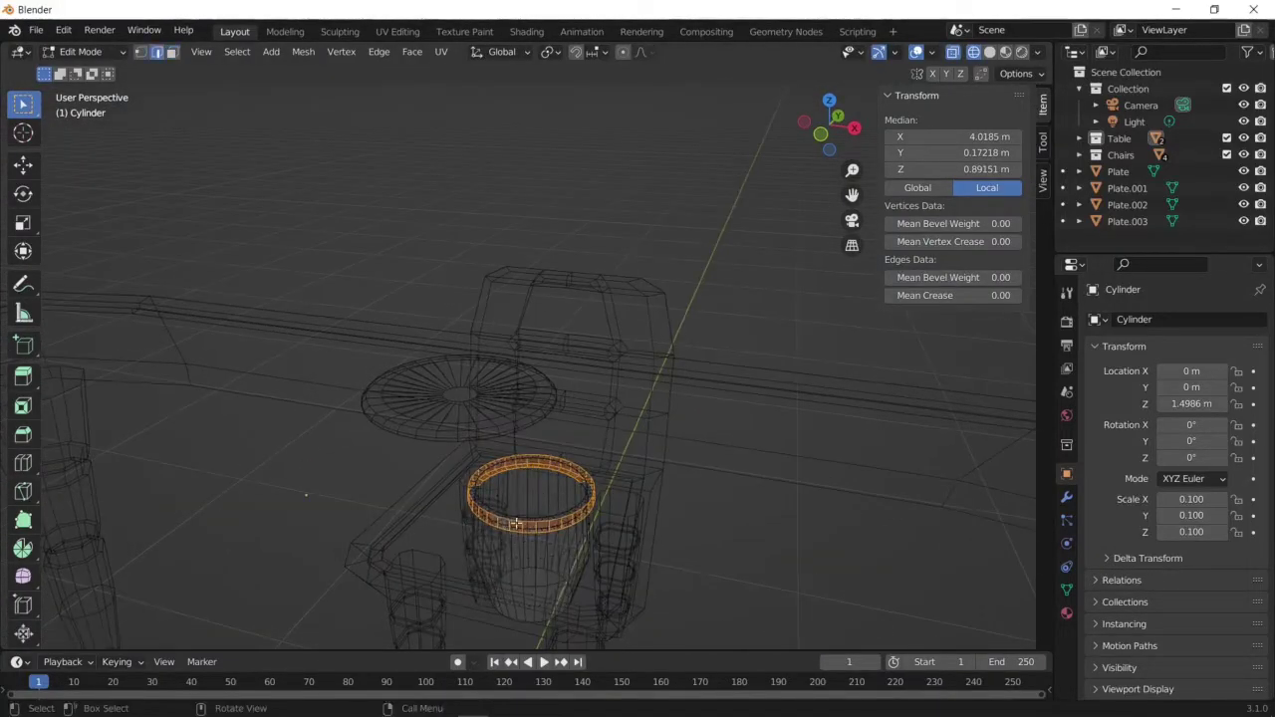
# Switch to Solid shading, deselect all, and select the cup's top edge loop
pyautogui.click(988, 52)
pyautogui.moveTo(608, 459); pyautogui.dragTo(650, 486, button='middle')
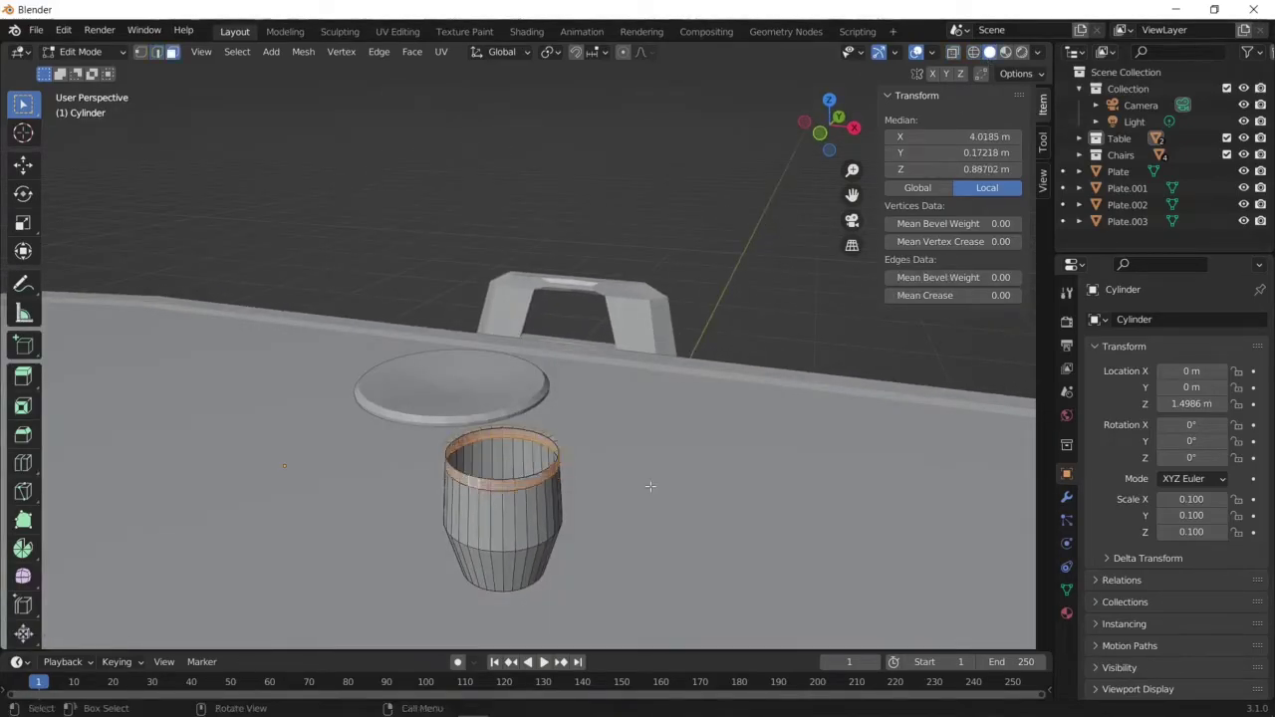
pyautogui.hotkey('alt', 'a')
pyautogui.click(503, 443)
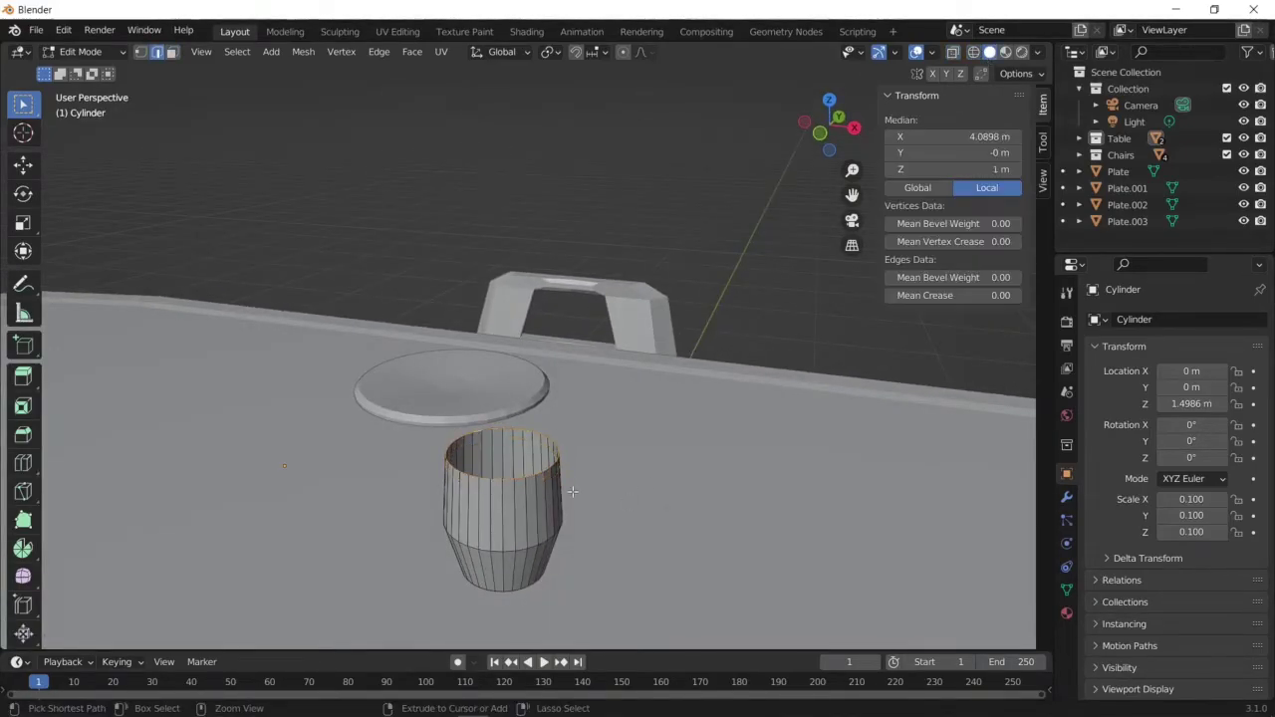
pyautogui.moveTo(503, 443)
pyautogui.mouseDown(button='middle')
pyautogui.moveTo(407, 457)
pyautogui.moveTo(600, 457)
pyautogui.moveTo(615, 417)
pyautogui.mouseUp(button='middle')
# Back in Object Mode, move the cup along Y beside the top plate in top view
pyautogui.press('Tab')
pyautogui.press('KP_7')
pyautogui.keyDown('shift'); pyautogui.moveTo(630, 580); pyautogui.dragTo(614, 322, button='middle'); pyautogui.keyUp('shift')
pyautogui.scroll(-3, 614, 374)
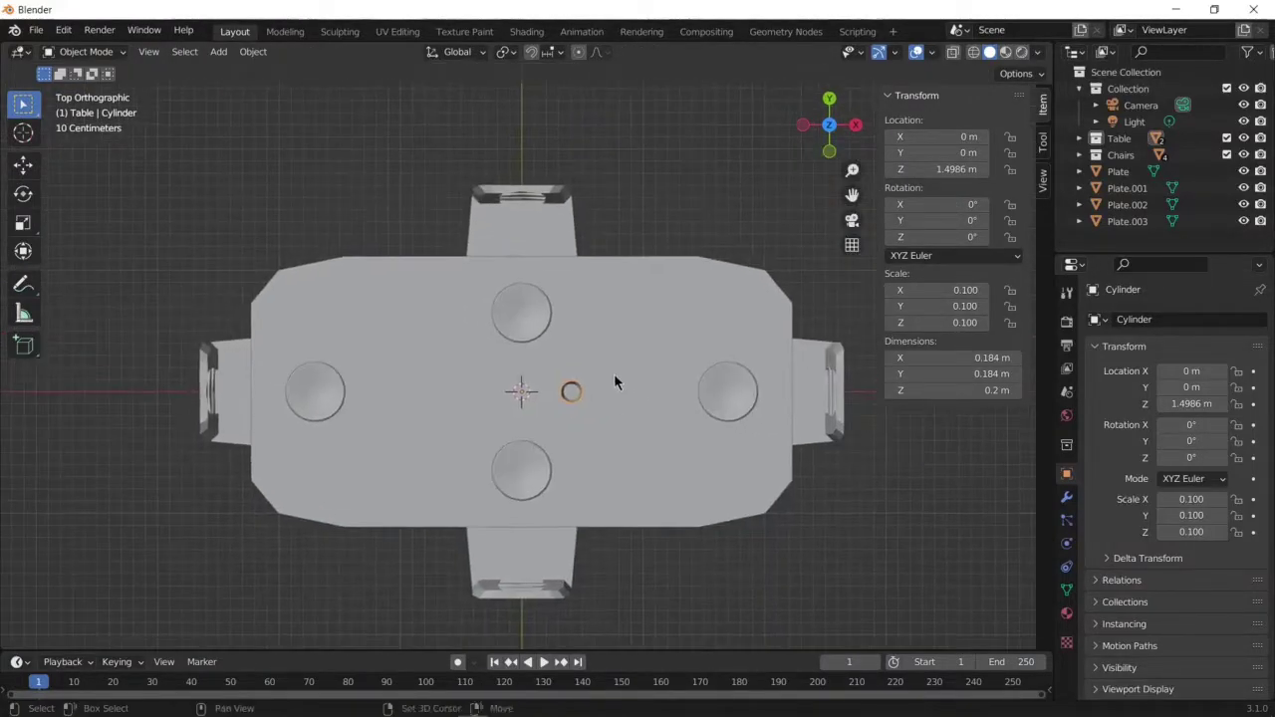
pyautogui.press('g')
pyautogui.press('y')
pyautogui.click(636, 355)
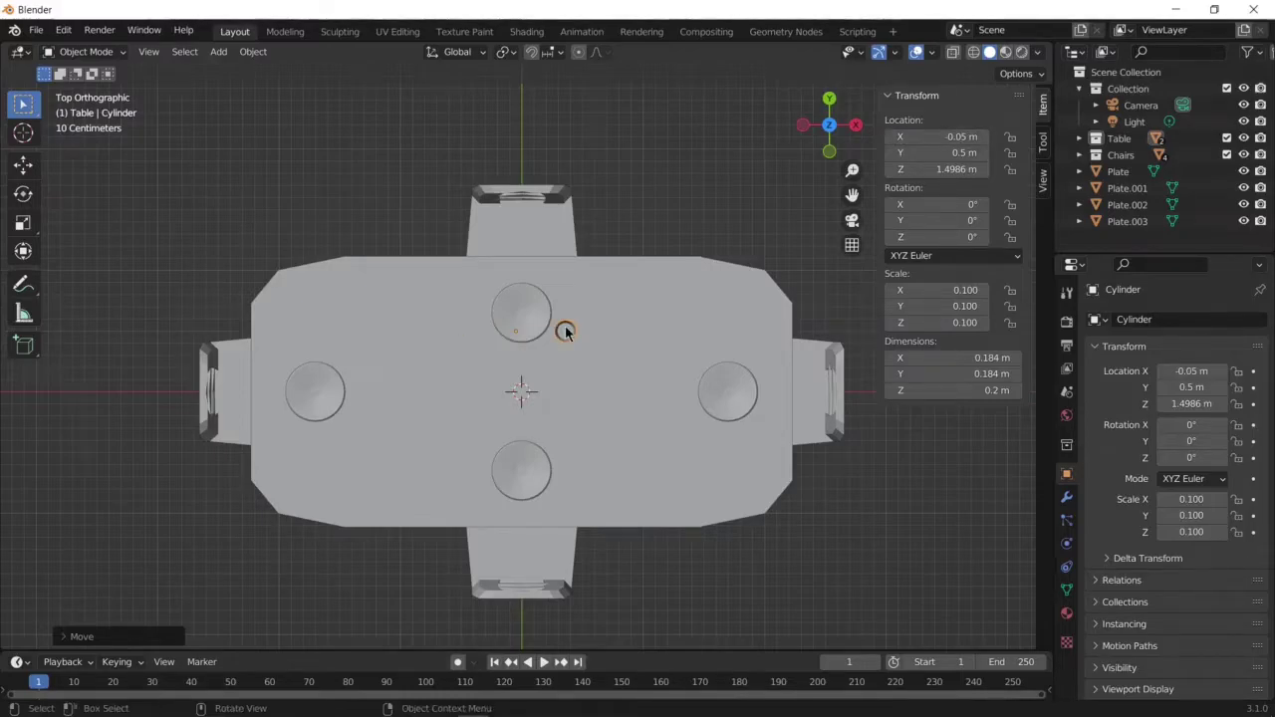
# Set the cup's origin and drop a duplicate cup in place
pyautogui.moveTo(564, 332); pyautogui.dragTo(640, 372, button='middle')
pyautogui.hotkey('ctrl', 'alt', 'shift', 'c')
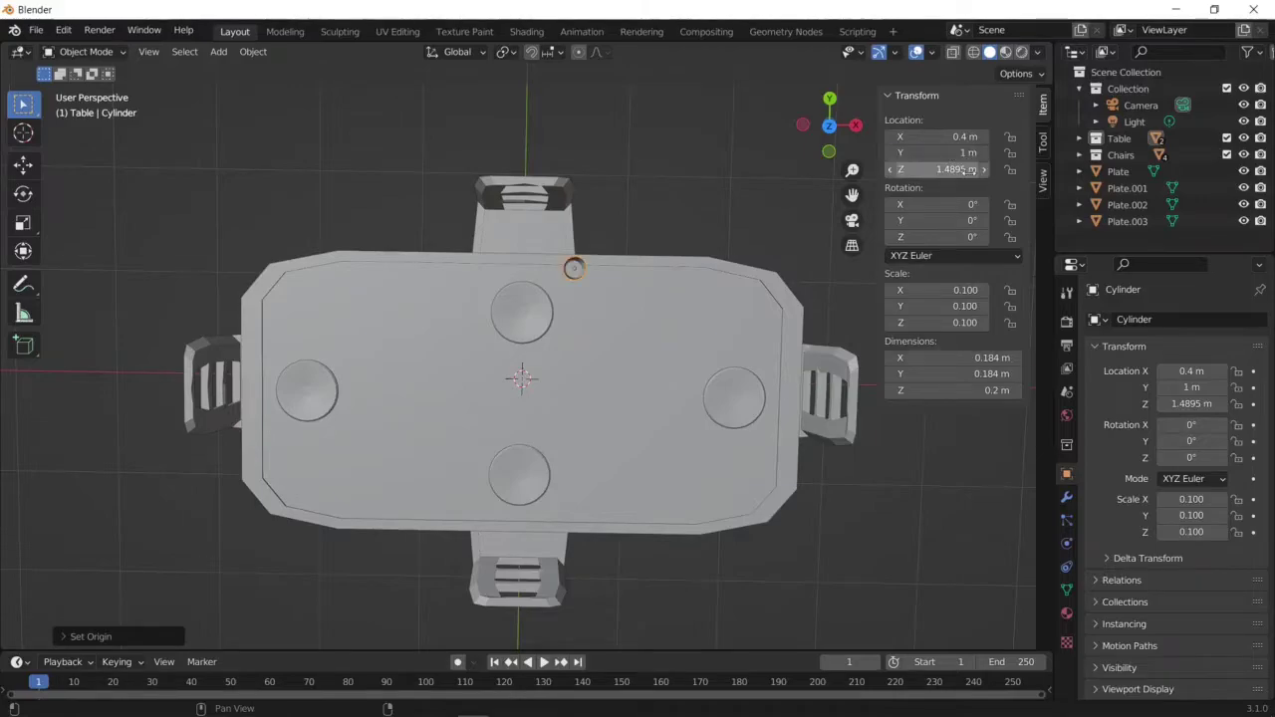
pyautogui.hotkey('shift', 'd')
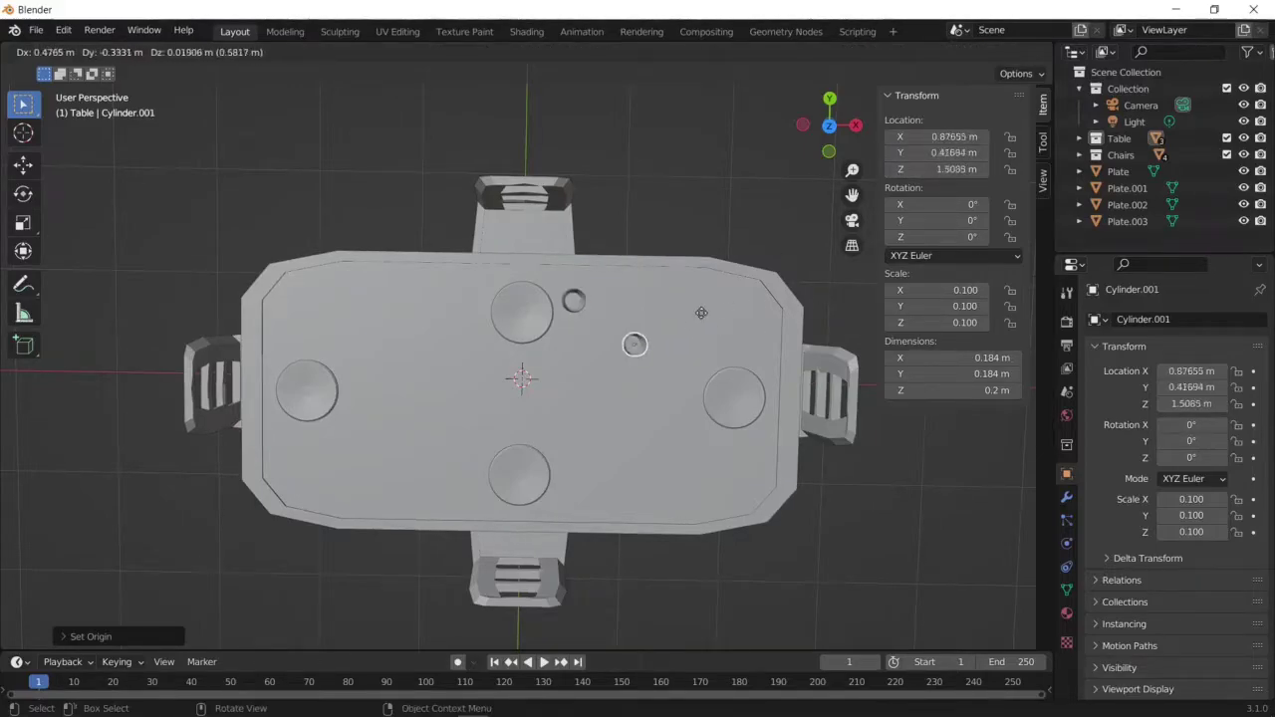
pyautogui.press('Escape')
pyautogui.click(948, 152)
pyautogui.write('-0.75')
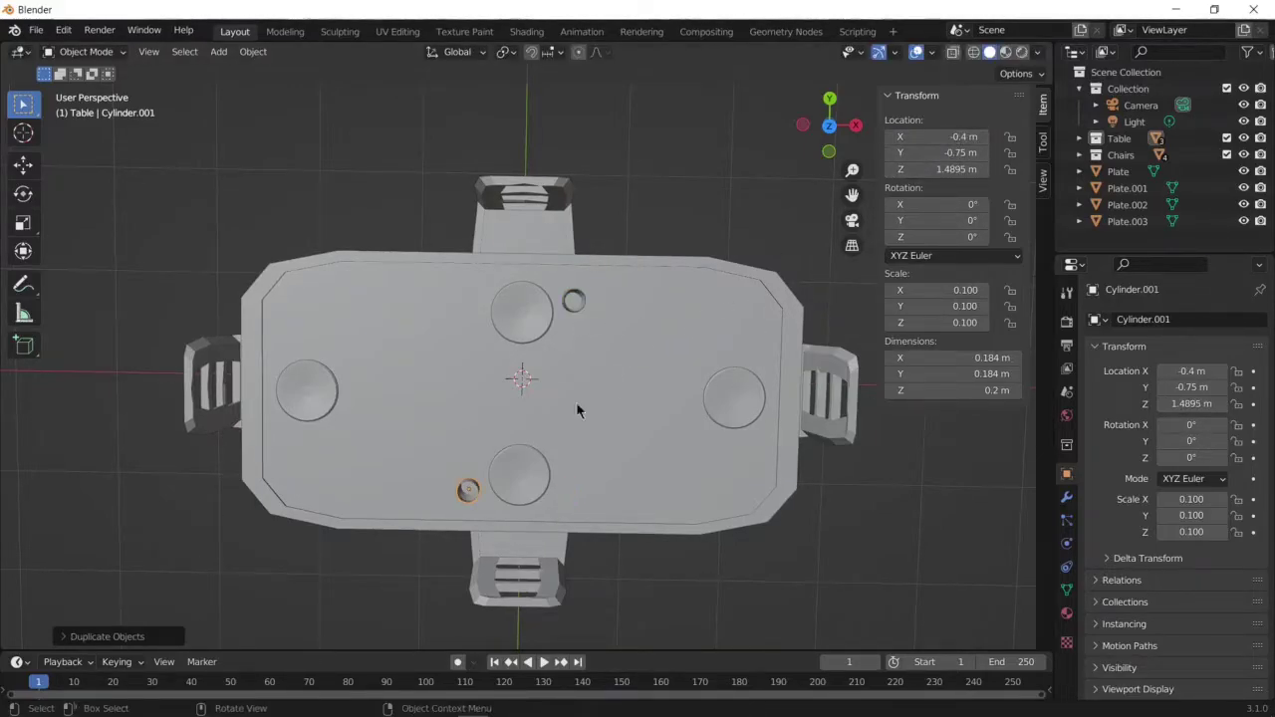
# Group the four plates into a new 'Plates/Cups' collection and move the cups into it
pyautogui.click(1095, 139)
pyautogui.scroll(-1, 1136, 169)
pyautogui.click(1117, 187)
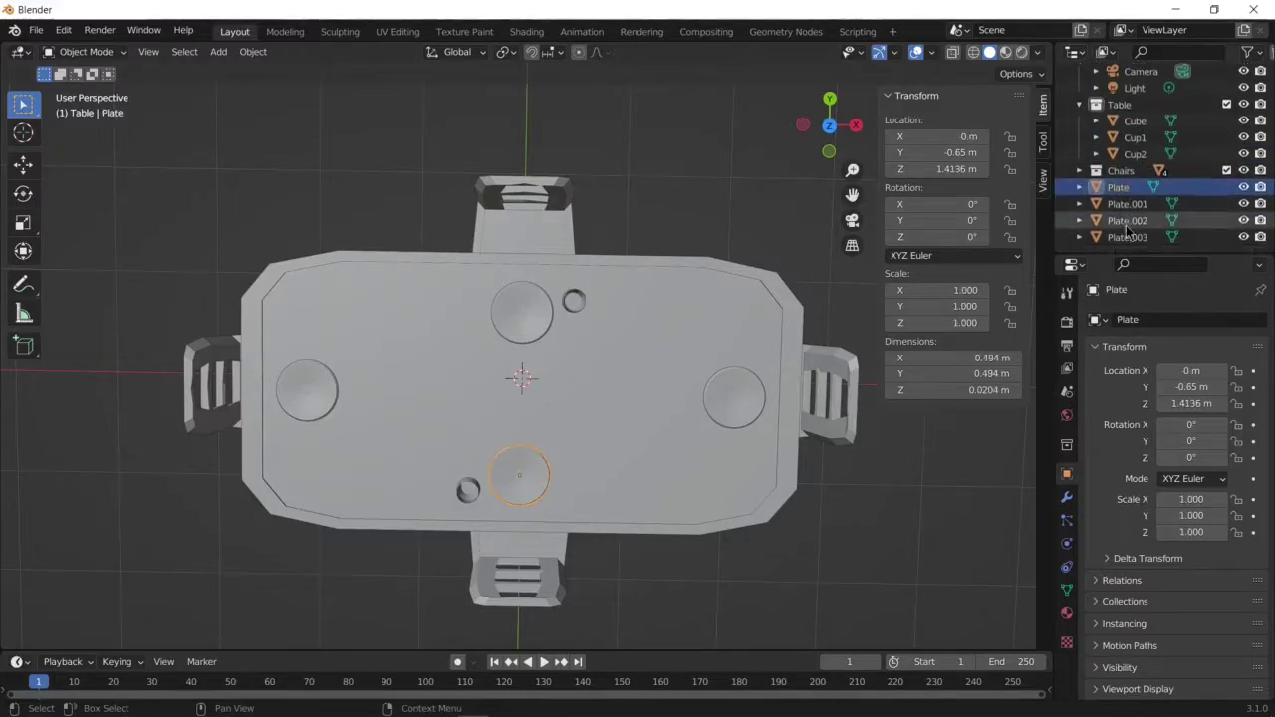
pyautogui.rightClick(1127, 229)
pyautogui.click(1156, 239)
pyautogui.doubleClick(1119, 180)
pyautogui.write('Plates/Cups')
pyautogui.moveTo(1124, 196); pyautogui.dragTo(1131, 180)
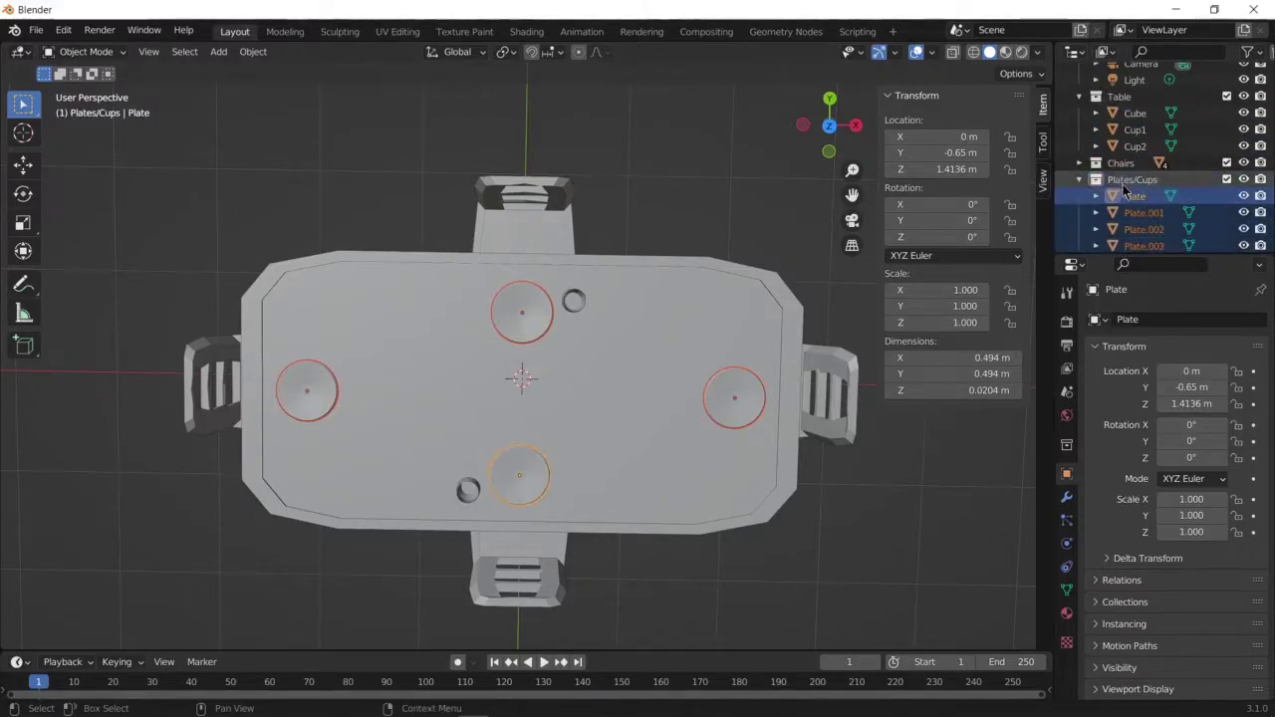
pyautogui.click(1135, 130)
pyautogui.moveTo(1135, 130); pyautogui.dragTo(1132, 179)
# Duplicate the cup beside the right-hand plate and again for the left plate
pyautogui.hotkey('shift', 'd')
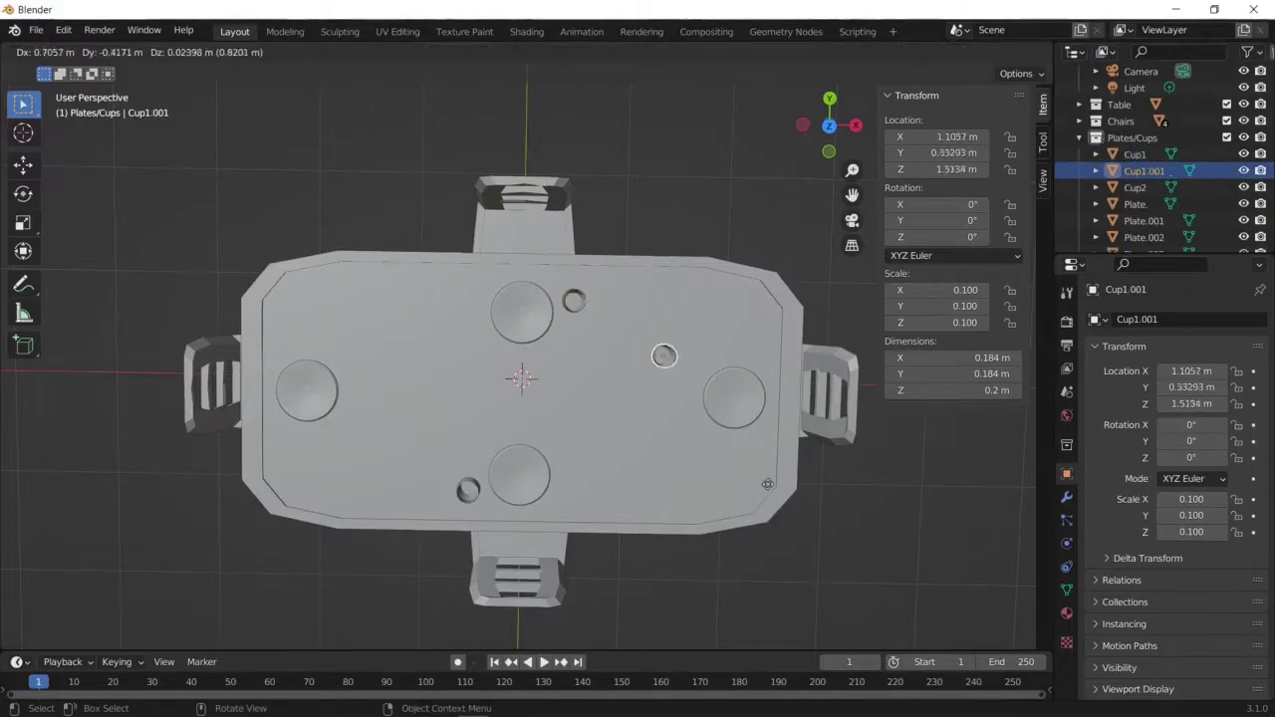
pyautogui.press('g')
pyautogui.click(810, 458)
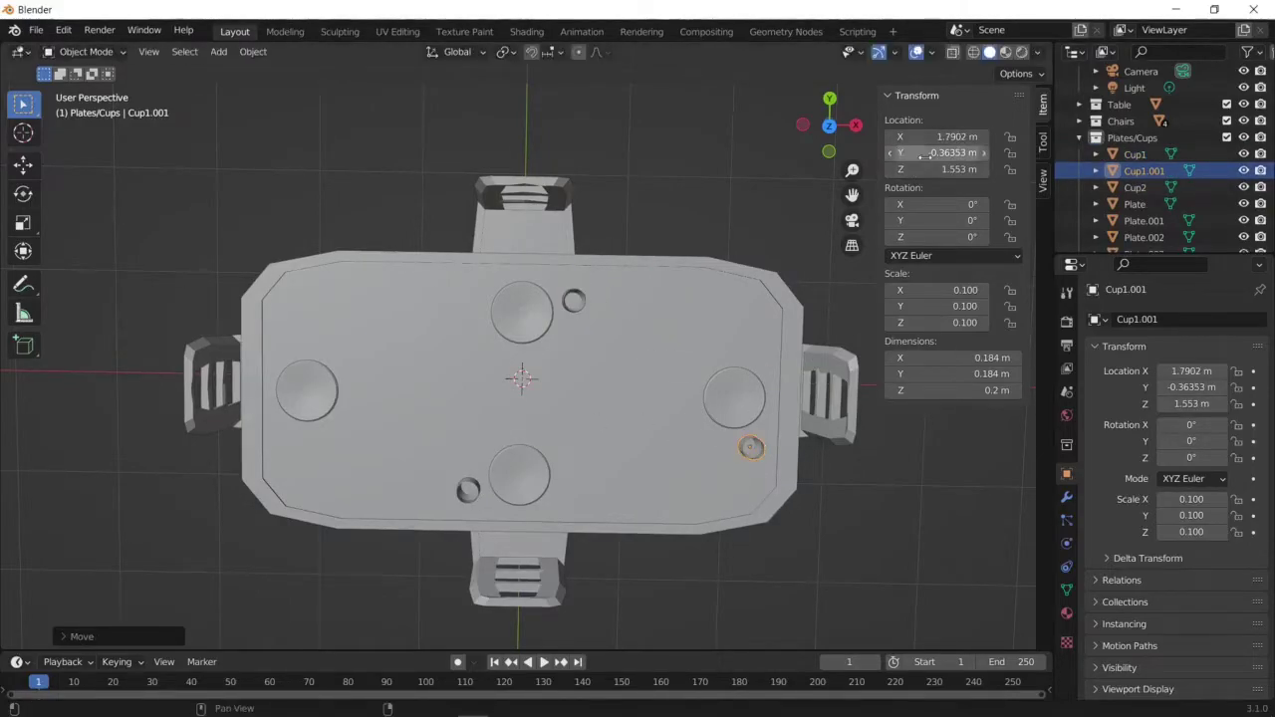
pyautogui.press('KP_7')
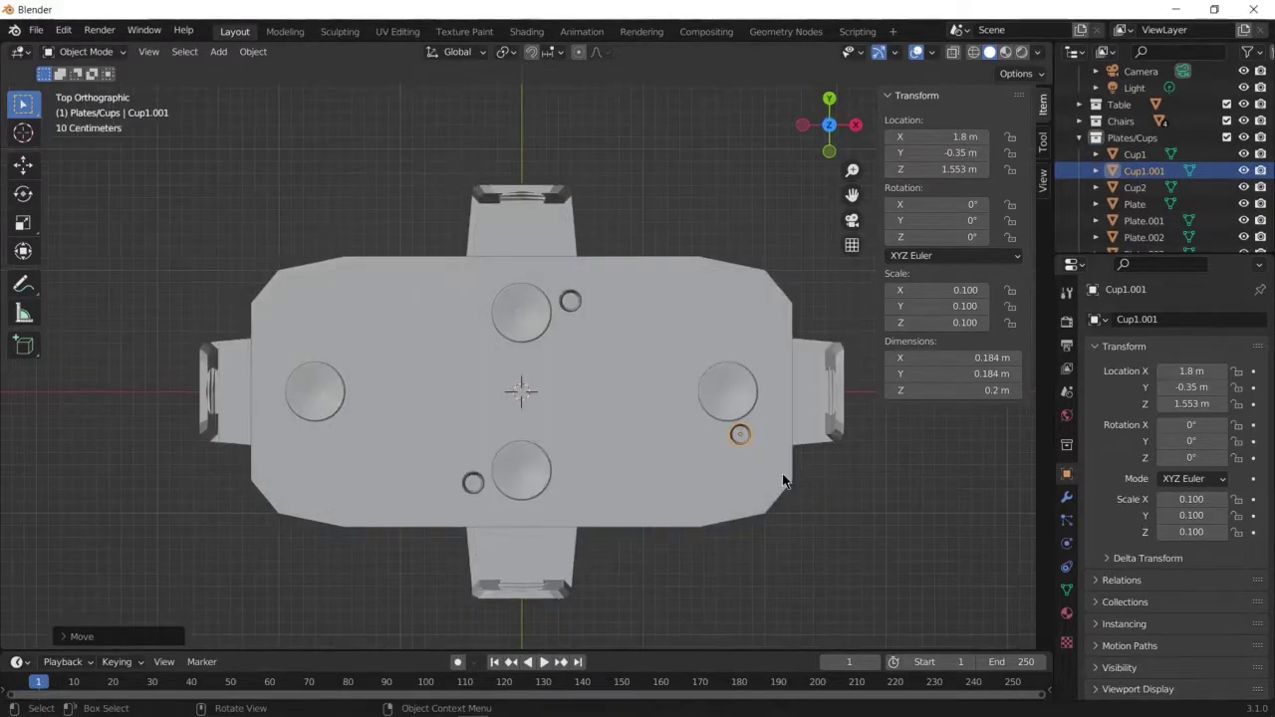
pyautogui.hotkey('shift', 'd')
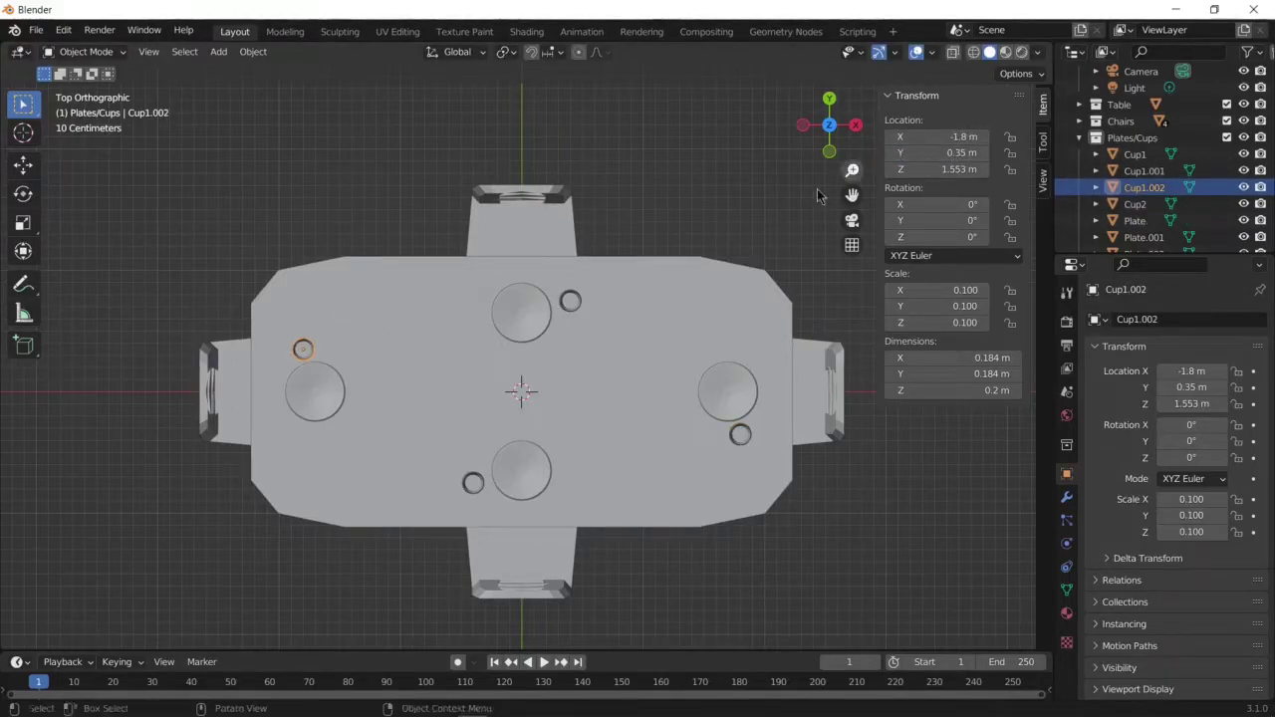
pyautogui.moveTo(817, 195)
pyautogui.mouseDown(button='middle')
pyautogui.moveTo(642, 268)
pyautogui.moveTo(924, 165)
pyautogui.mouseUp(button='middle')
# Select cups and plates to compare their heights above the table
pyautogui.click(393, 314)
pyautogui.moveTo(757, 249)
pyautogui.mouseDown(button='middle')
pyautogui.moveTo(452, 327)
pyautogui.moveTo(665, 279)
pyautogui.mouseUp(button='middle')
pyautogui.click(453, 333)
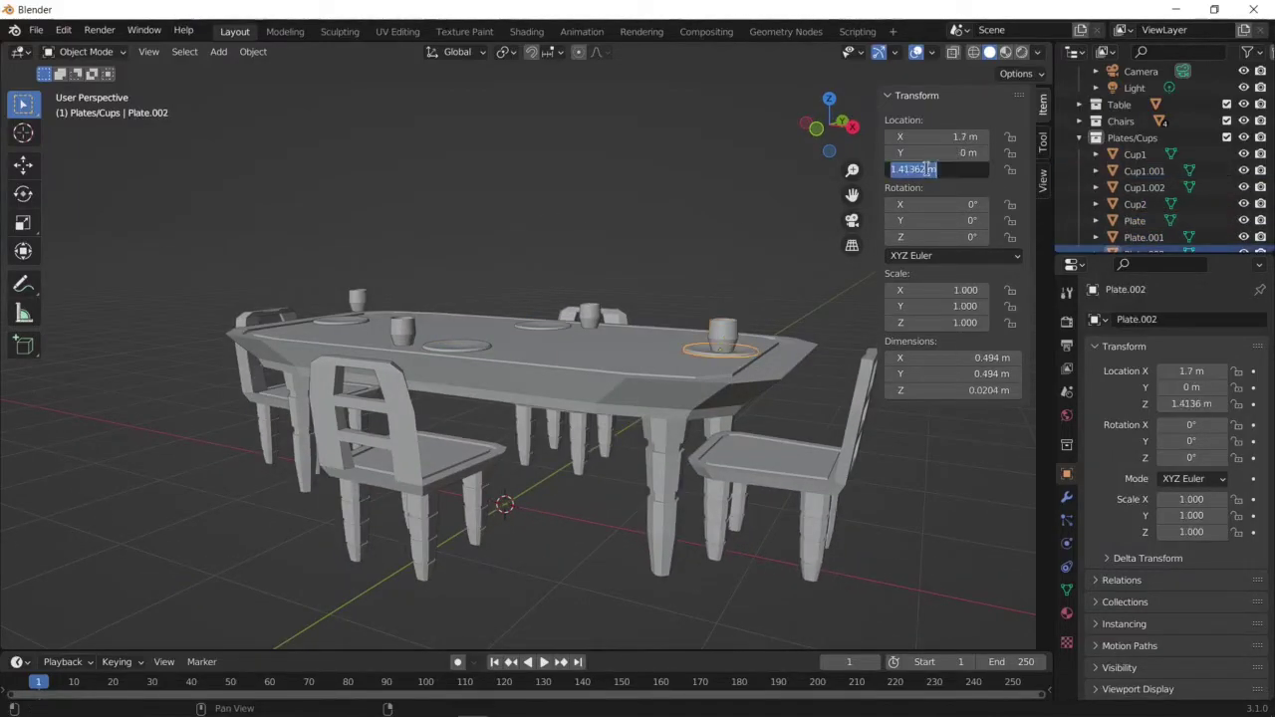
pyautogui.click(339, 319)
pyautogui.moveTo(339, 319); pyautogui.dragTo(648, 281, button='middle')
# Set the cups' Location Z to 1.48 so they rest on the tabletop
pyautogui.click(763, 370)
pyautogui.doubleClick(936, 170)
pyautogui.moveTo(637, 399); pyautogui.dragTo(897, 299, button='middle')
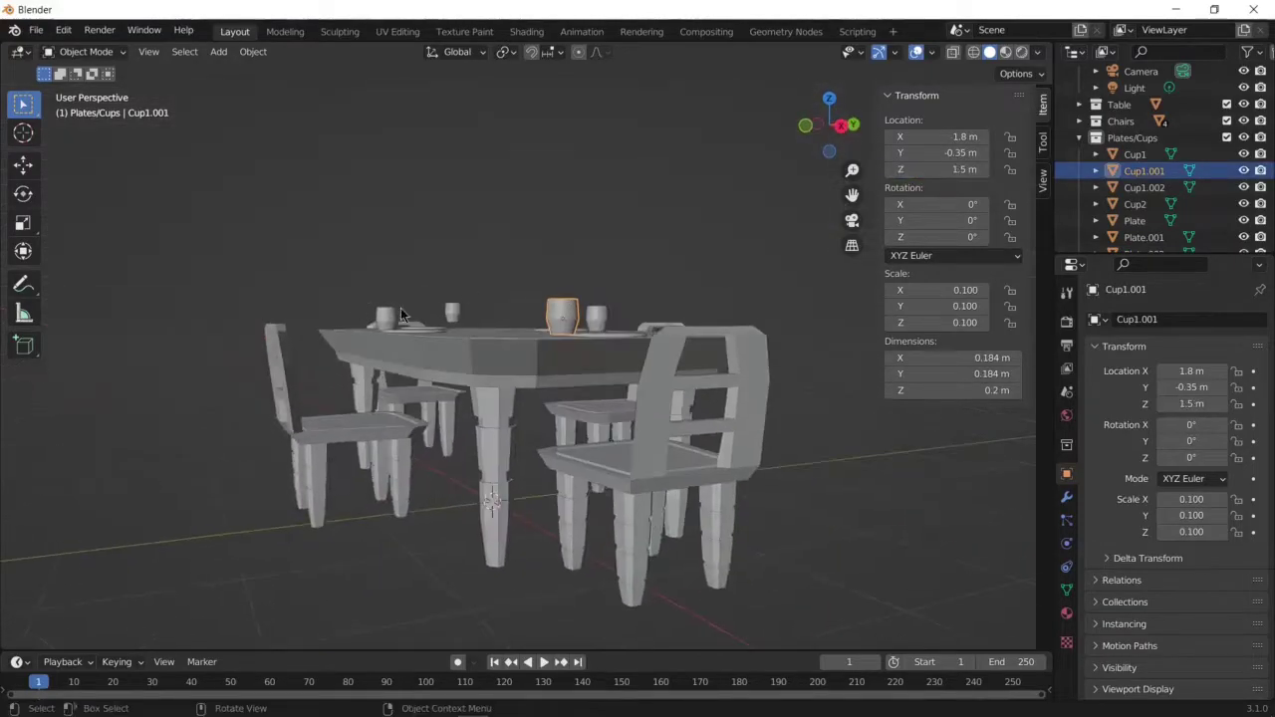
pyautogui.doubleClick(951, 171)
pyautogui.click(595, 317)
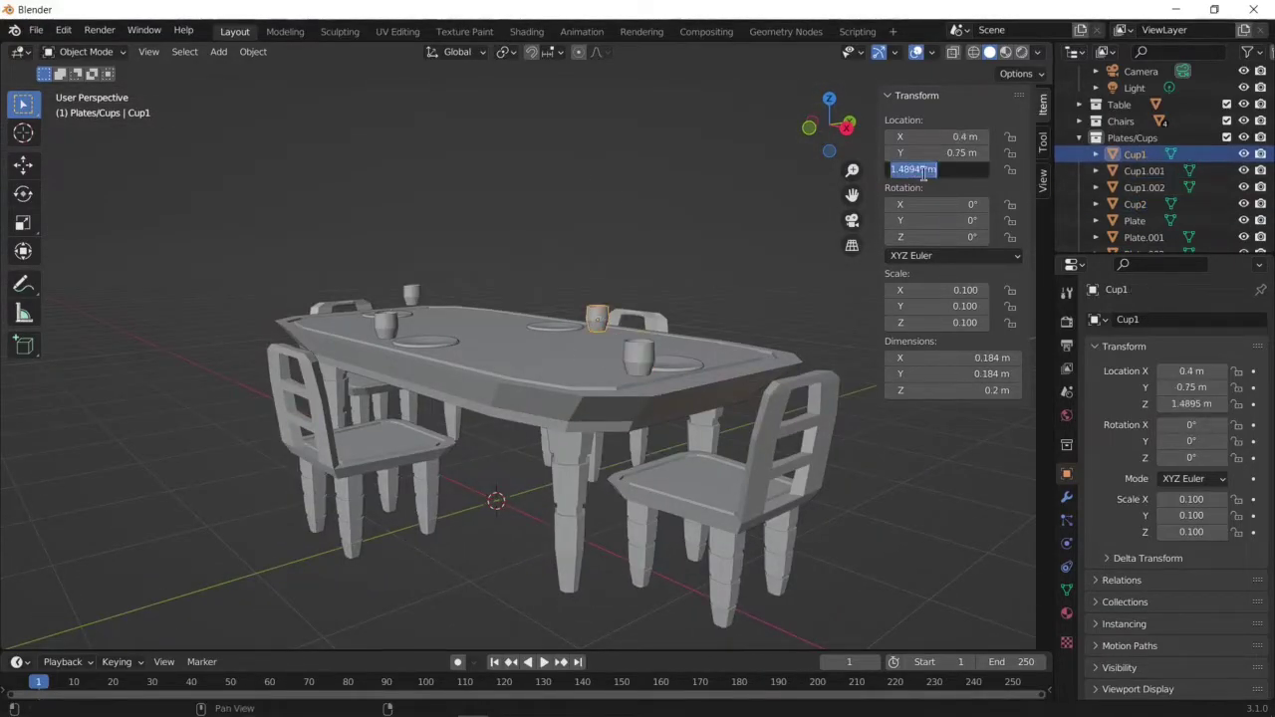
pyautogui.click(411, 294)
pyautogui.moveTo(410, 294)
pyautogui.mouseDown(button='middle')
pyautogui.moveTo(405, 213)
pyautogui.moveTo(294, 275)
pyautogui.mouseUp(button='middle')
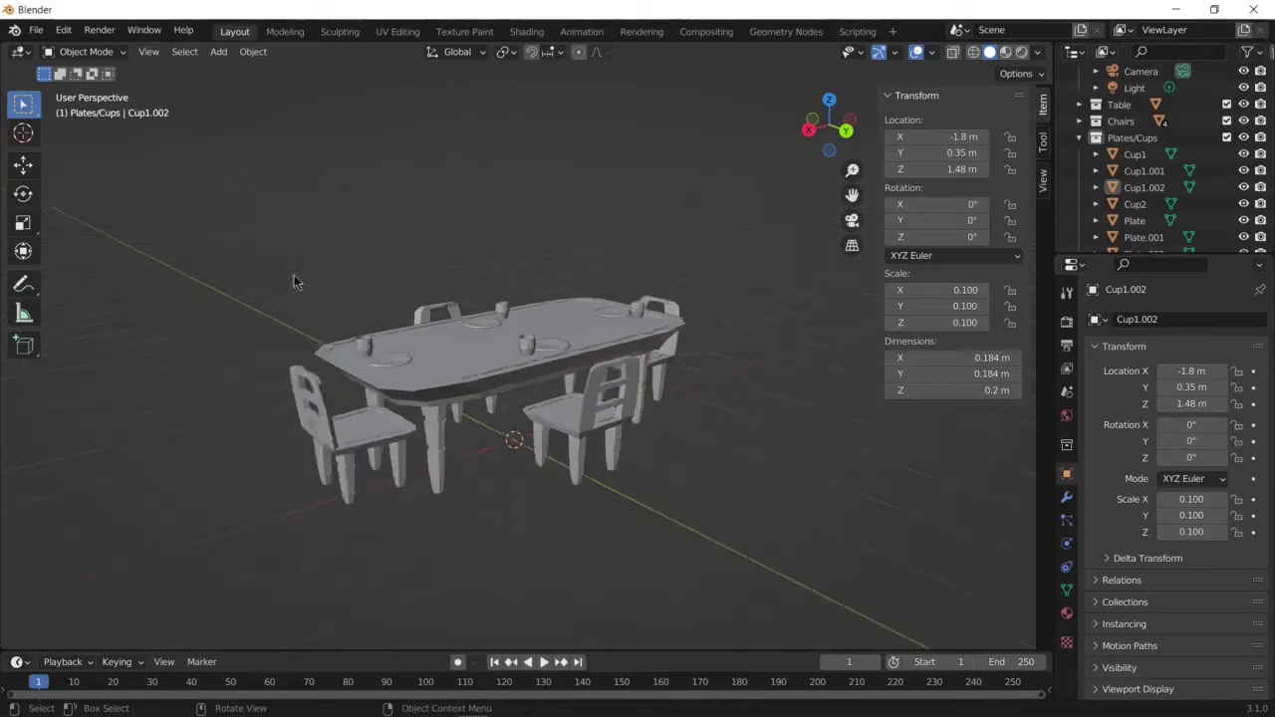
pyautogui.rightClick(289, 339)
pyautogui.click(468, 282)
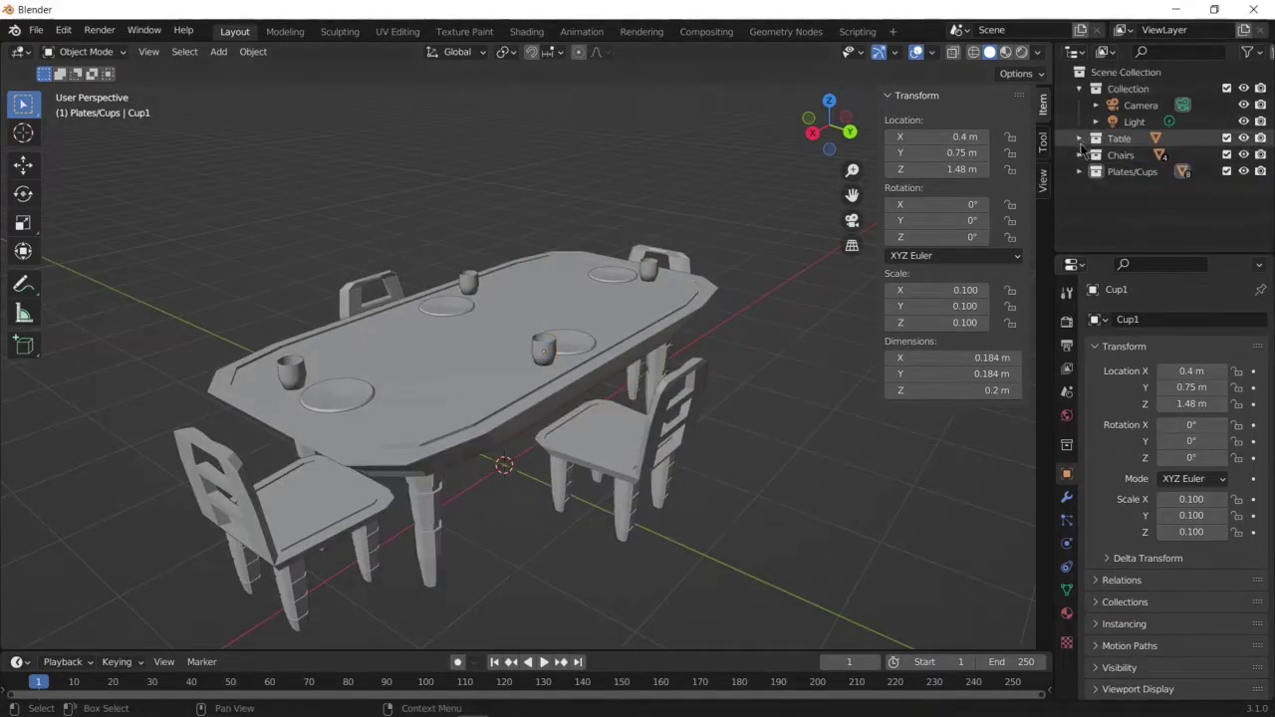
pyautogui.moveTo(576, 532)
pyautogui.mouseDown(button='middle')
pyautogui.moveTo(469, 462)
pyautogui.moveTo(519, 525)
pyautogui.moveTo(421, 484)
pyautogui.moveTo(569, 515)
pyautogui.moveTo(270, 478)
pyautogui.moveTo(531, 458)
pyautogui.moveTo(505, 496)
pyautogui.moveTo(396, 350)
pyautogui.moveTo(607, 458)
pyautogui.moveTo(459, 505)
pyautogui.moveTo(672, 460)
pyautogui.moveTo(563, 453)
pyautogui.moveTo(570, 432)
pyautogui.mouseUp(button='middle')
pyautogui.press('a')
pyautogui.hotkey('alt', 'a')
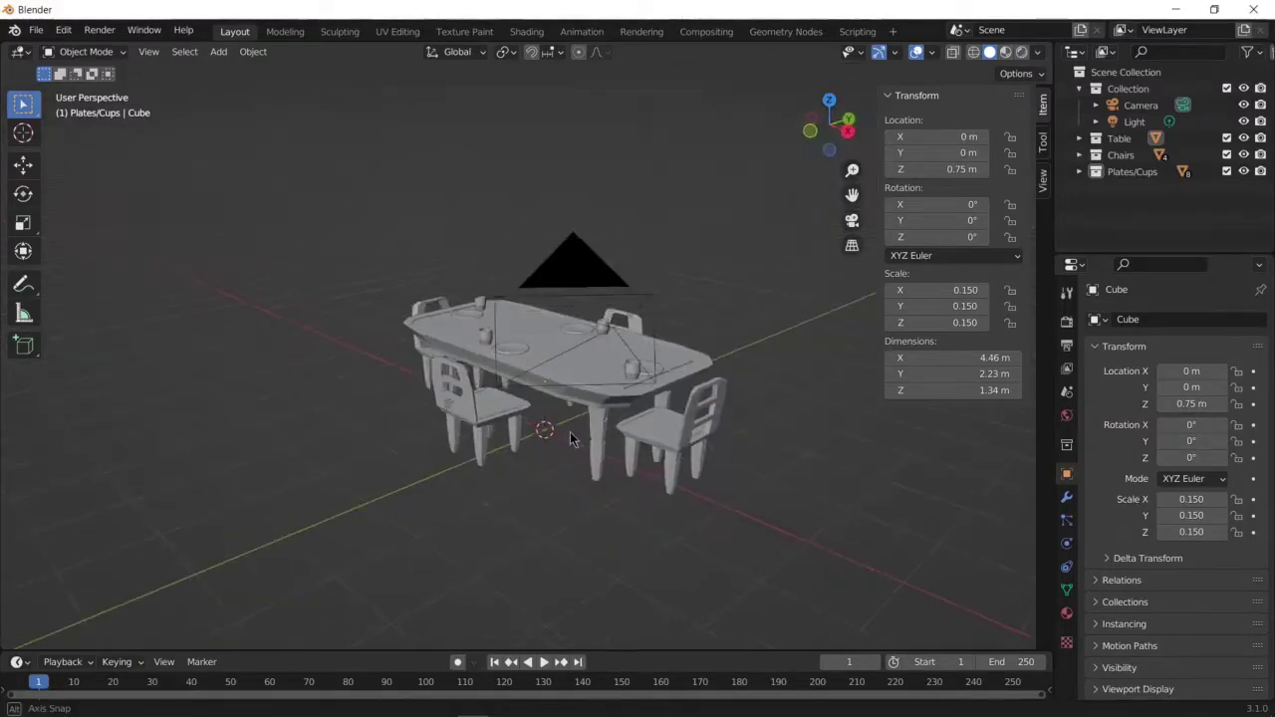
pyautogui.press('KP_0')
pyautogui.moveTo(535, 360); pyautogui.dragTo(531, 357, button='middle')
pyautogui.press('KP_0')
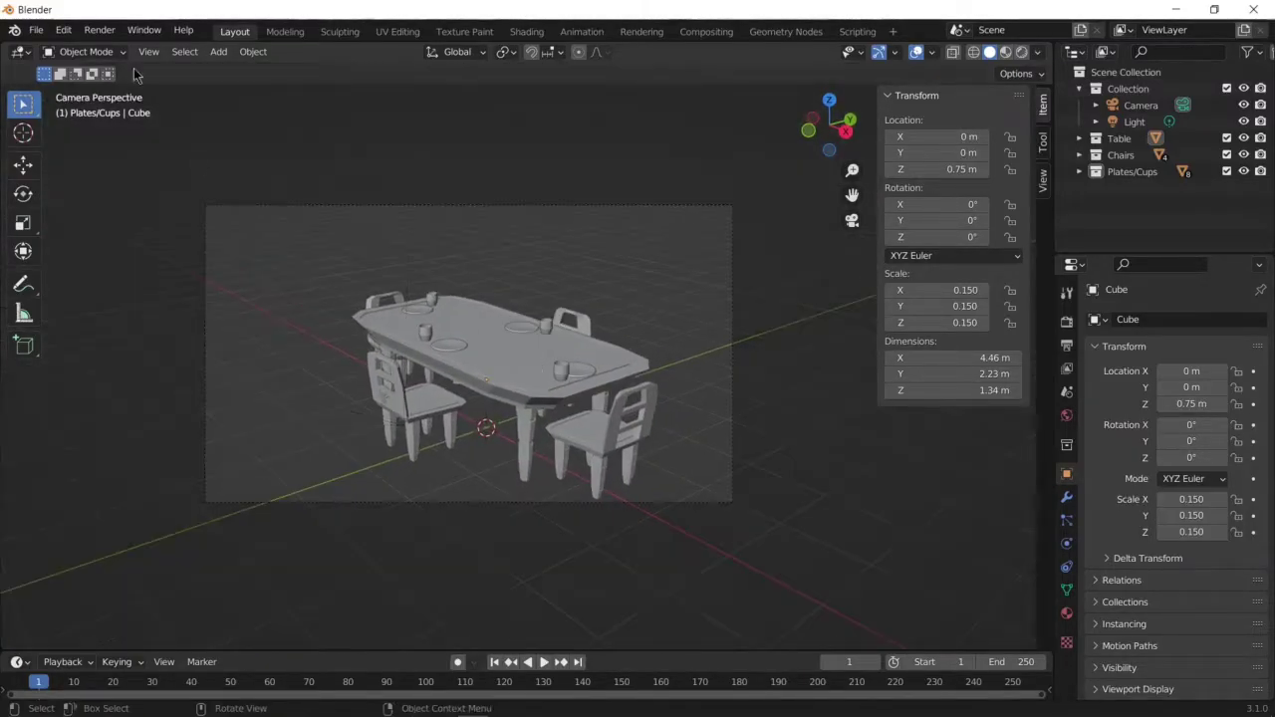
pyautogui.press('F12')
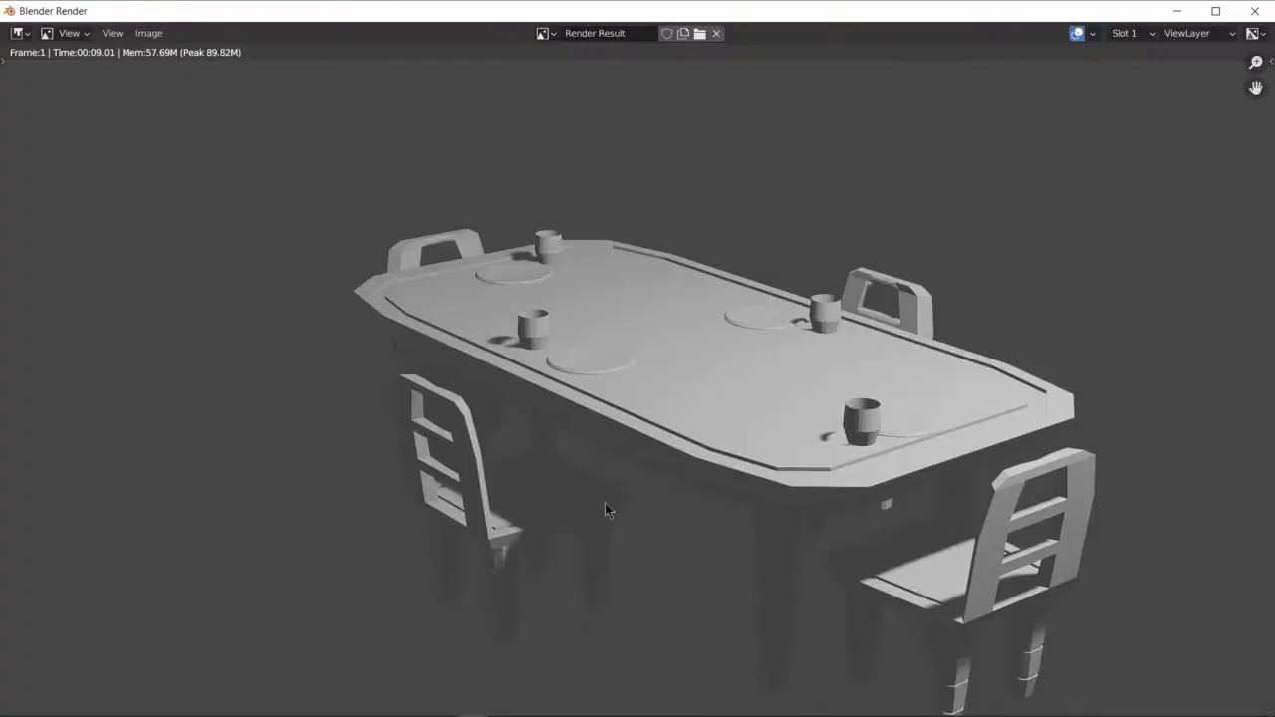
pyautogui.press('Escape')
pyautogui.moveTo(484, 427)
pyautogui.mouseDown(button='middle')
pyautogui.moveTo(674, 322)
pyautogui.moveTo(774, 339)
pyautogui.mouseUp(button='middle')
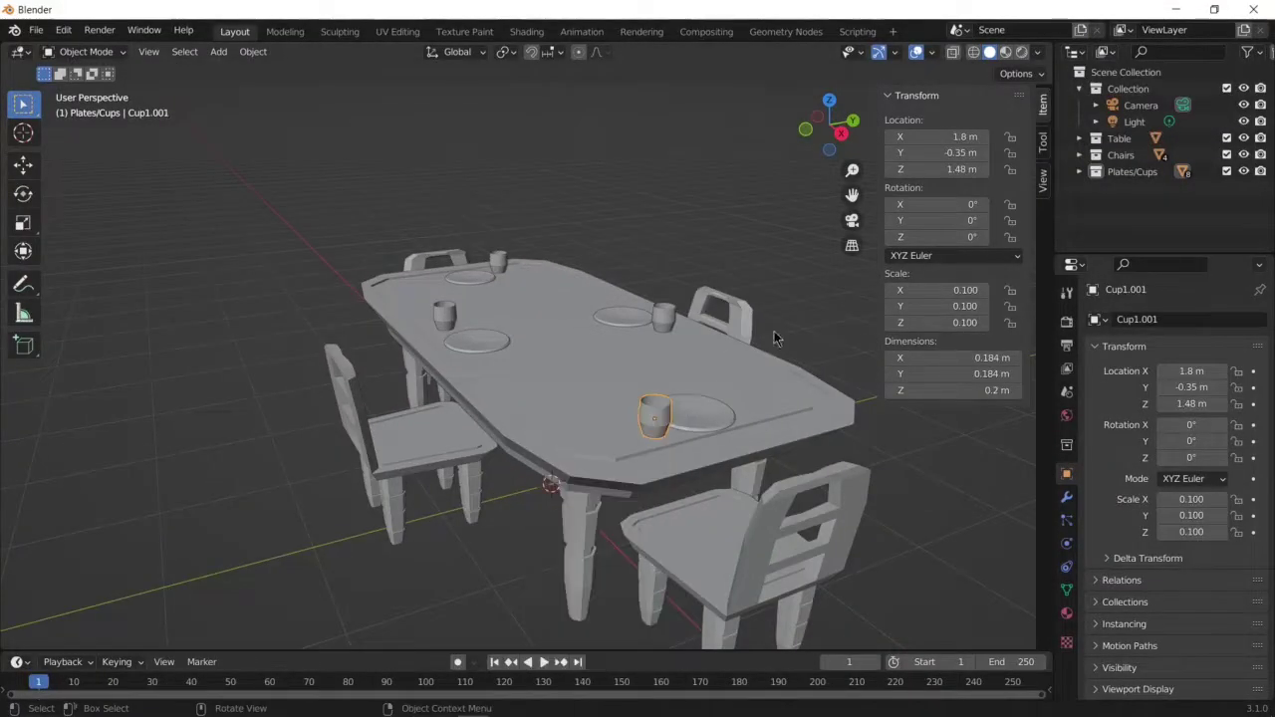
pyautogui.press('Tab')
pyautogui.rightClick(693, 310)
# Select all of Cup1.001's geometry and add a Solidify modifier for hollow walls
pyautogui.press('Escape')
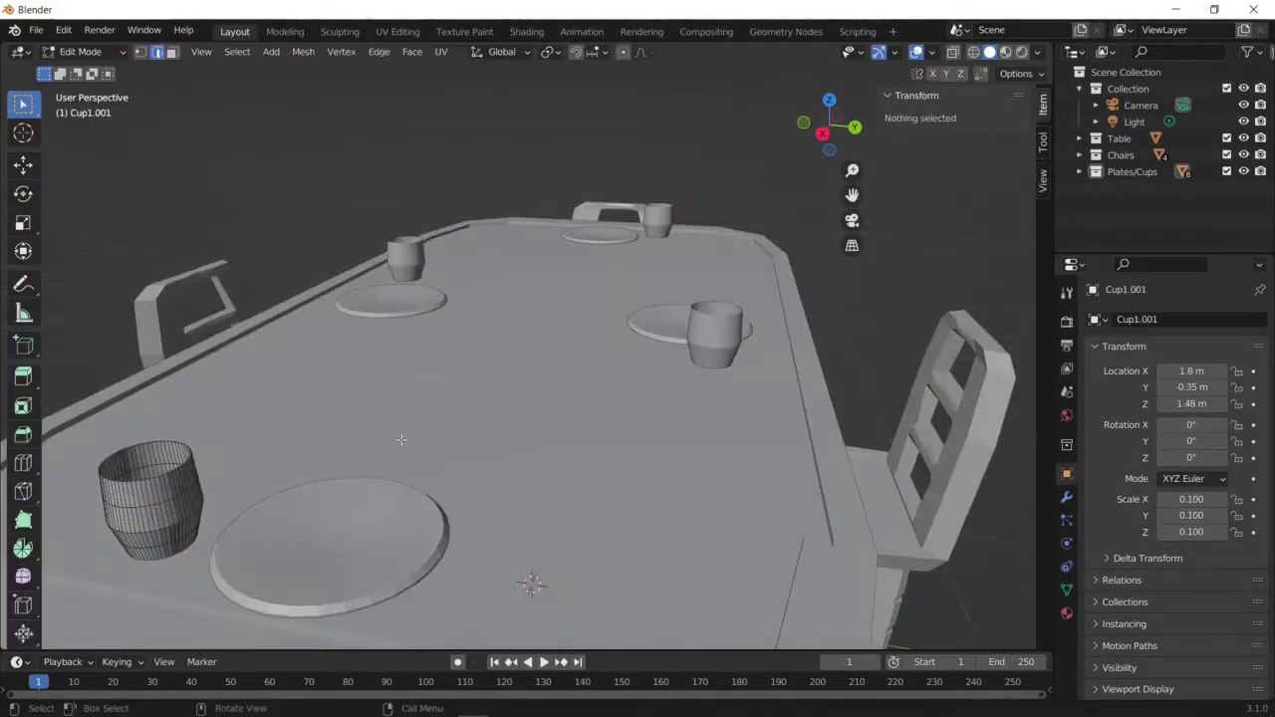
pyautogui.press('Tab')
pyautogui.click(149, 498)
pyautogui.press('Tab')
pyautogui.press('a')
pyautogui.click(1066, 497)
pyautogui.click(1175, 319)
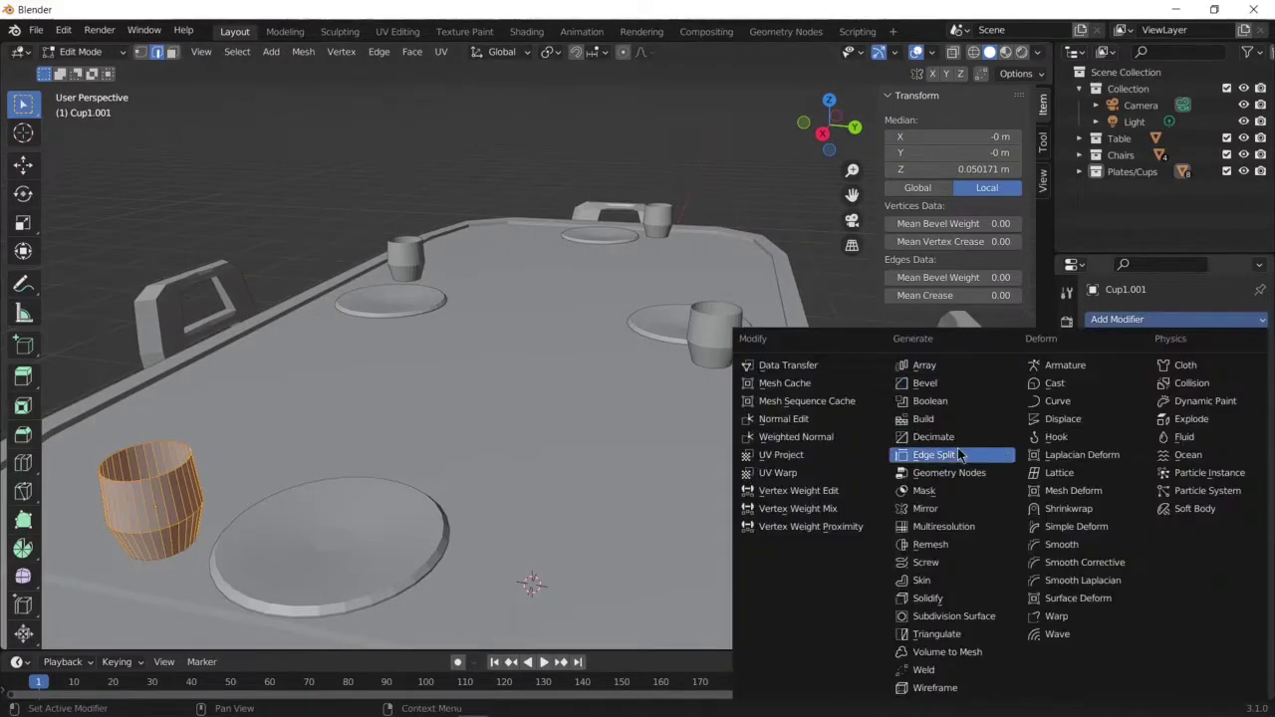
pyautogui.click(928, 598)
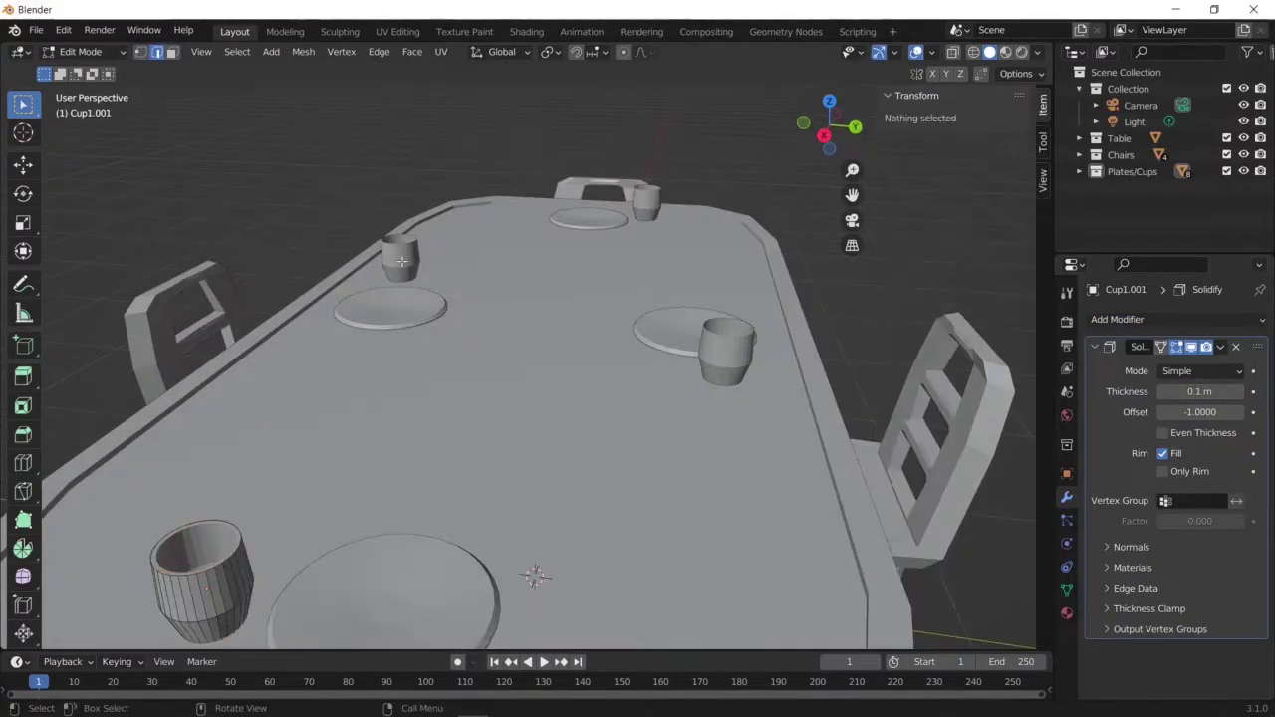